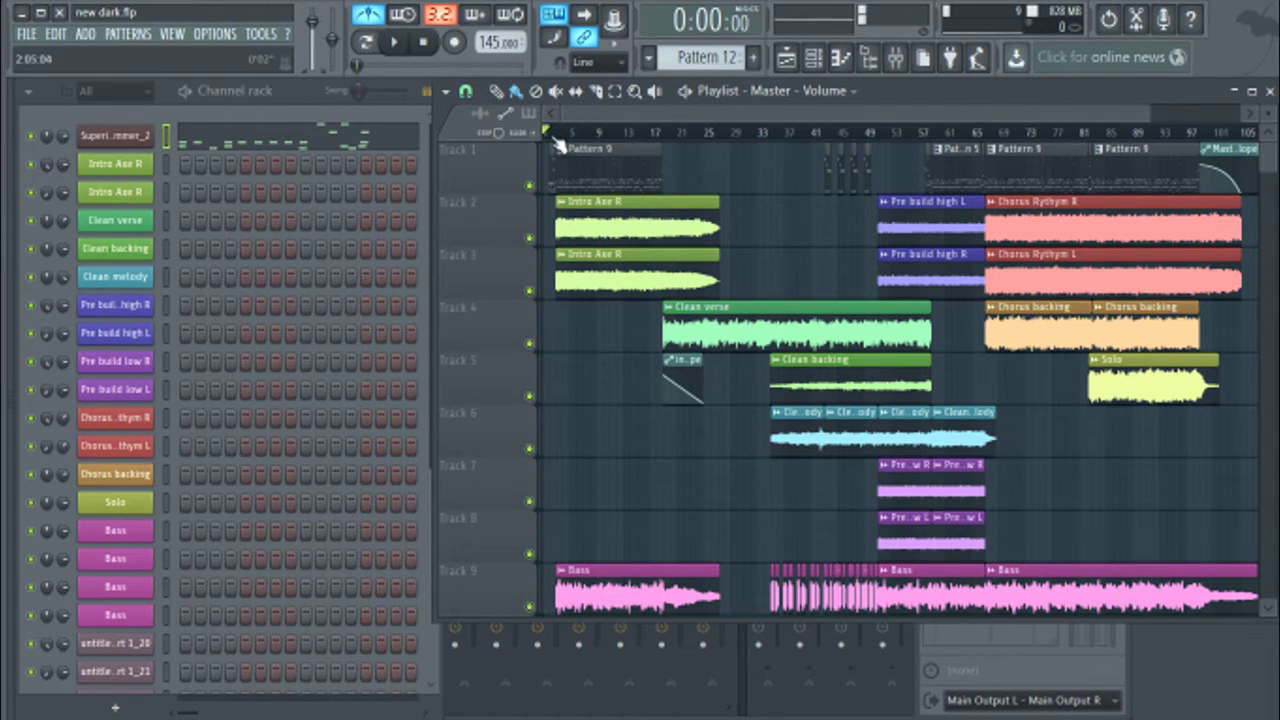
# Step: Review the whole song arrangement in the maximized playlist during playback, and finish by stopping playback and restoring the playlist's size
pyautogui.scroll(2, 575, 122)
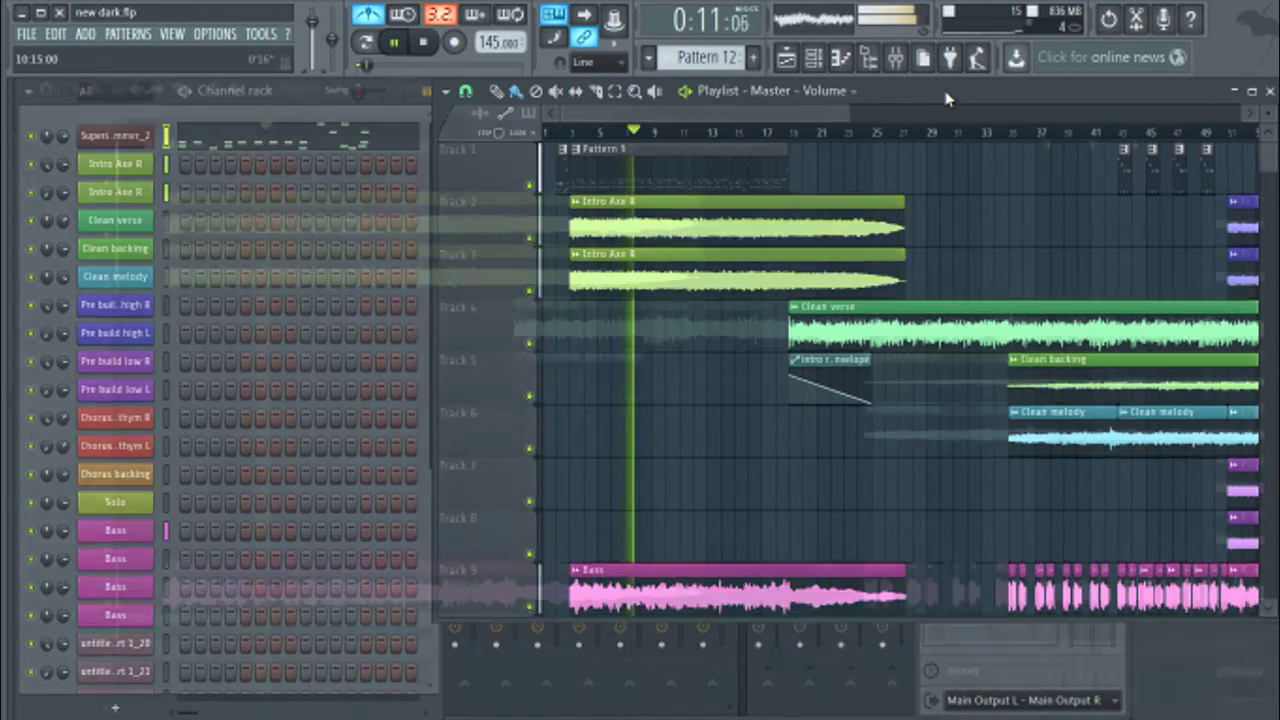
pyautogui.doubleClick(948, 98)
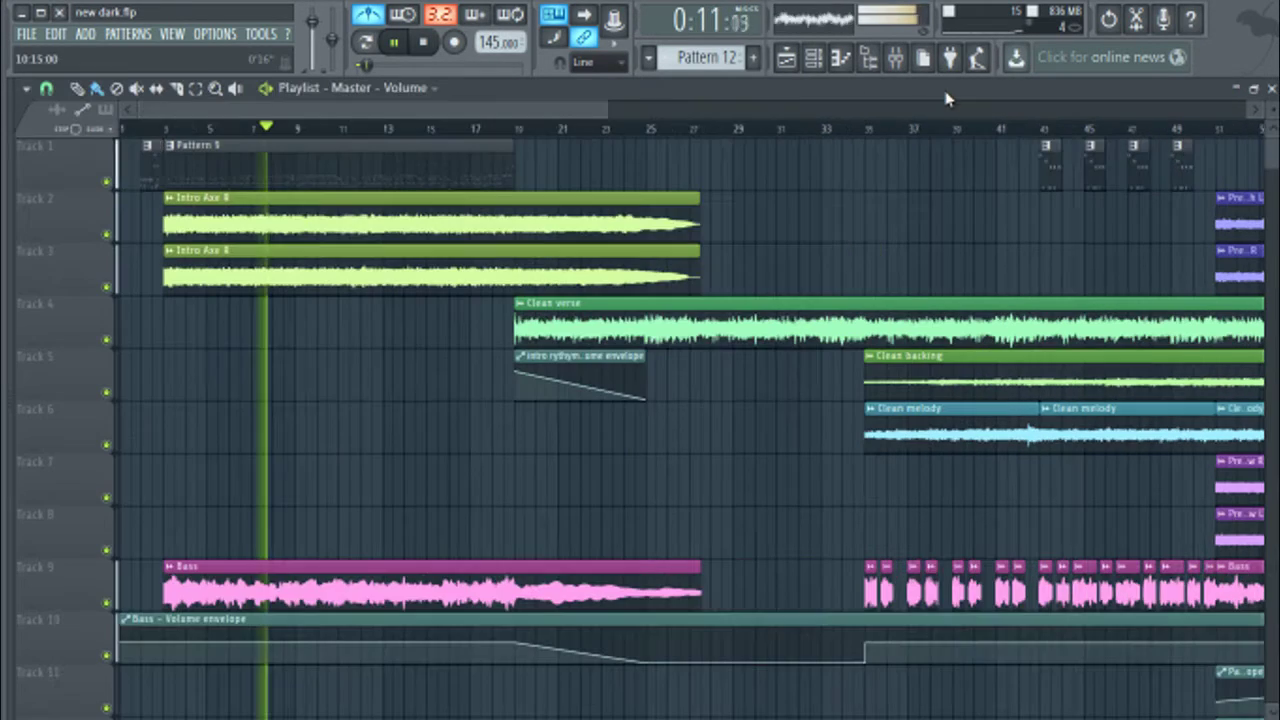
pyautogui.moveTo(606, 110); pyautogui.dragTo(1155, 110)
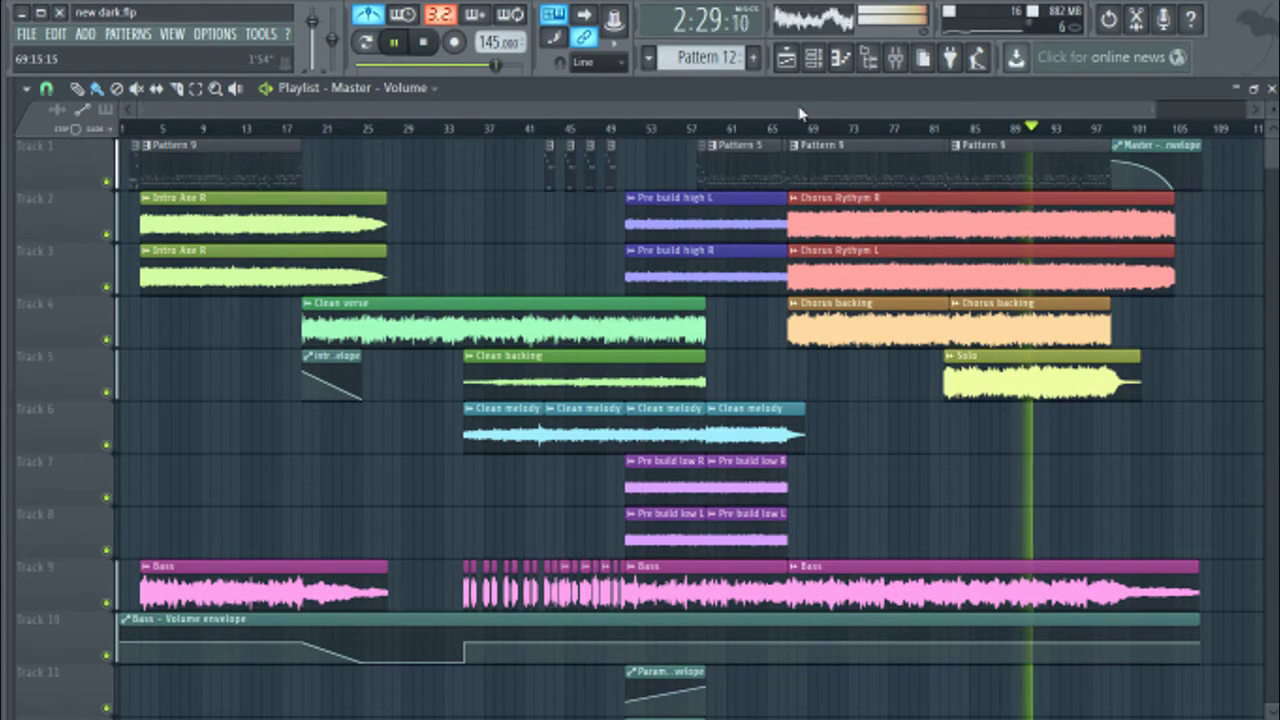
pyautogui.click(427, 44)
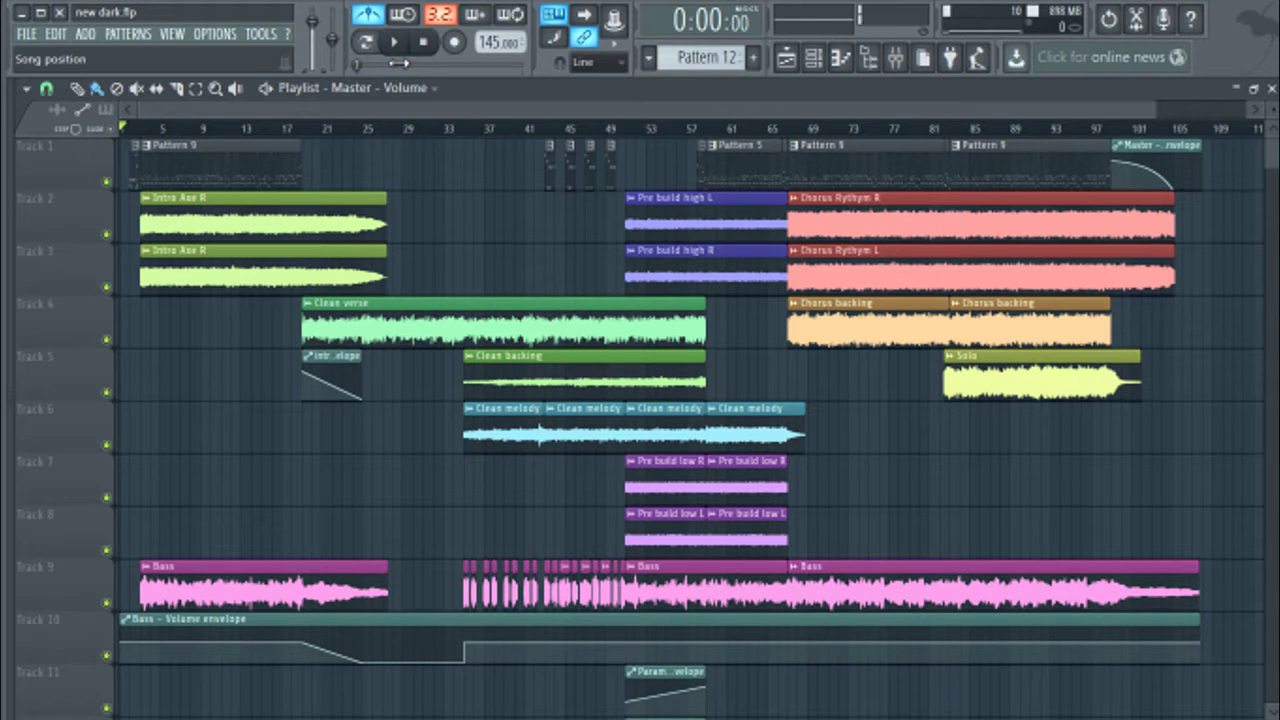
pyautogui.doubleClick(529, 93)
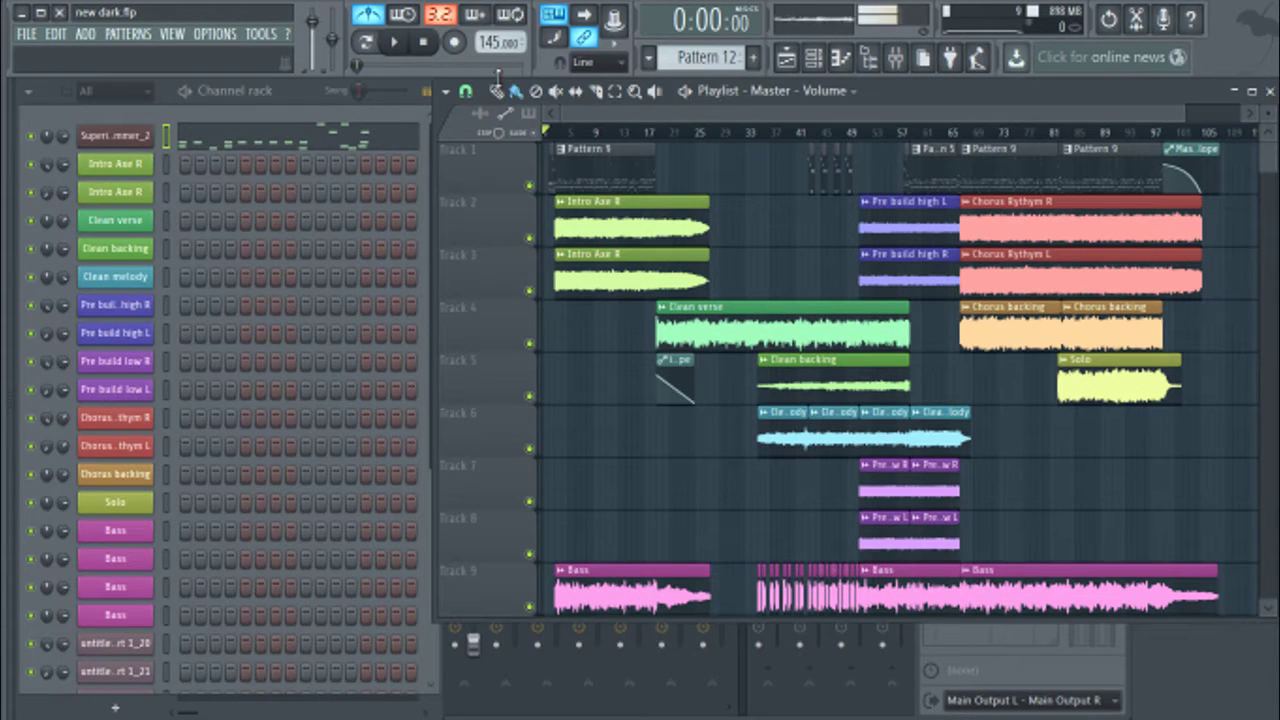
# Step: Open the Superior Drummer channel's plugin window and roll up the channel rack to expose the mixer behind it
pyautogui.click(293, 95)
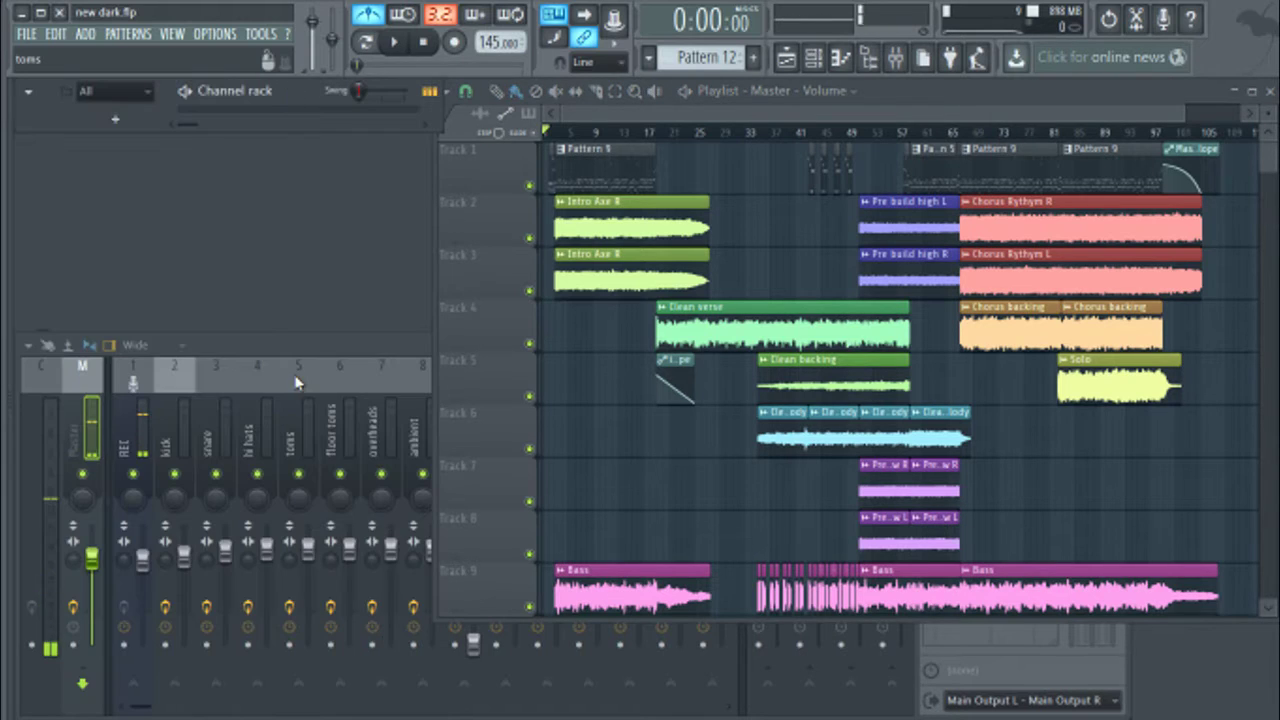
pyautogui.click(297, 95)
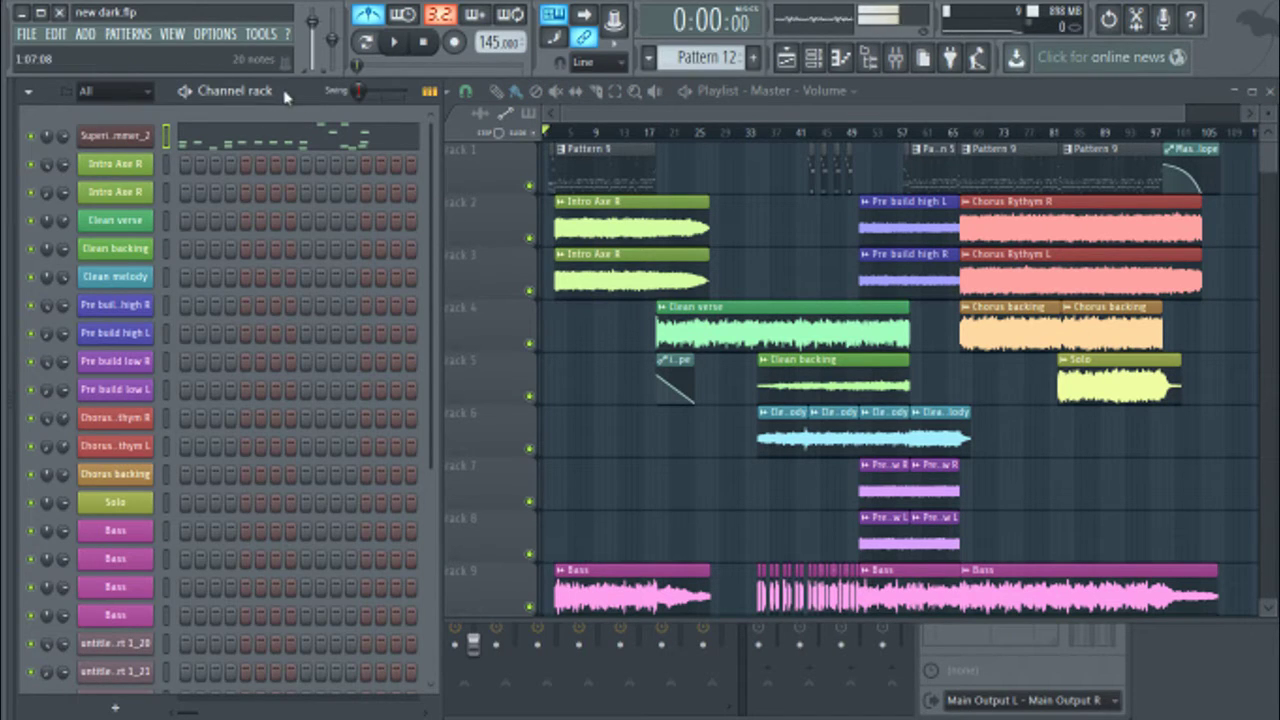
pyautogui.click(146, 149)
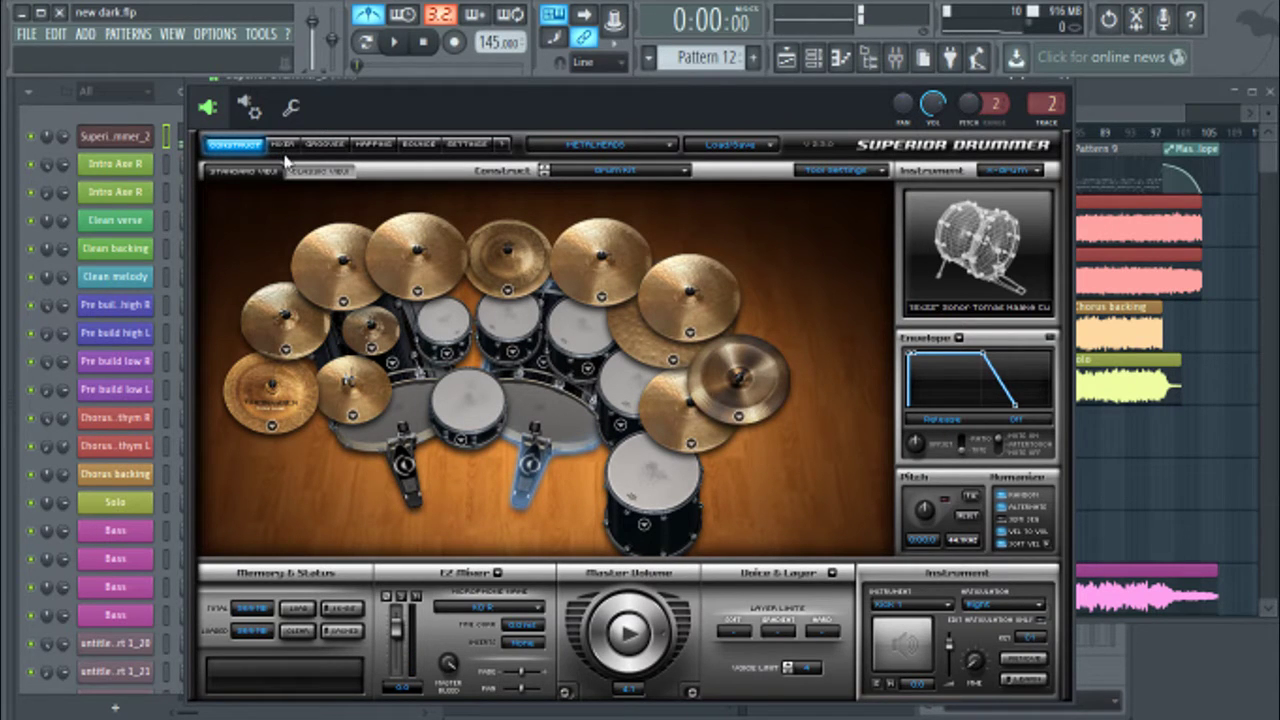
pyautogui.click(165, 103)
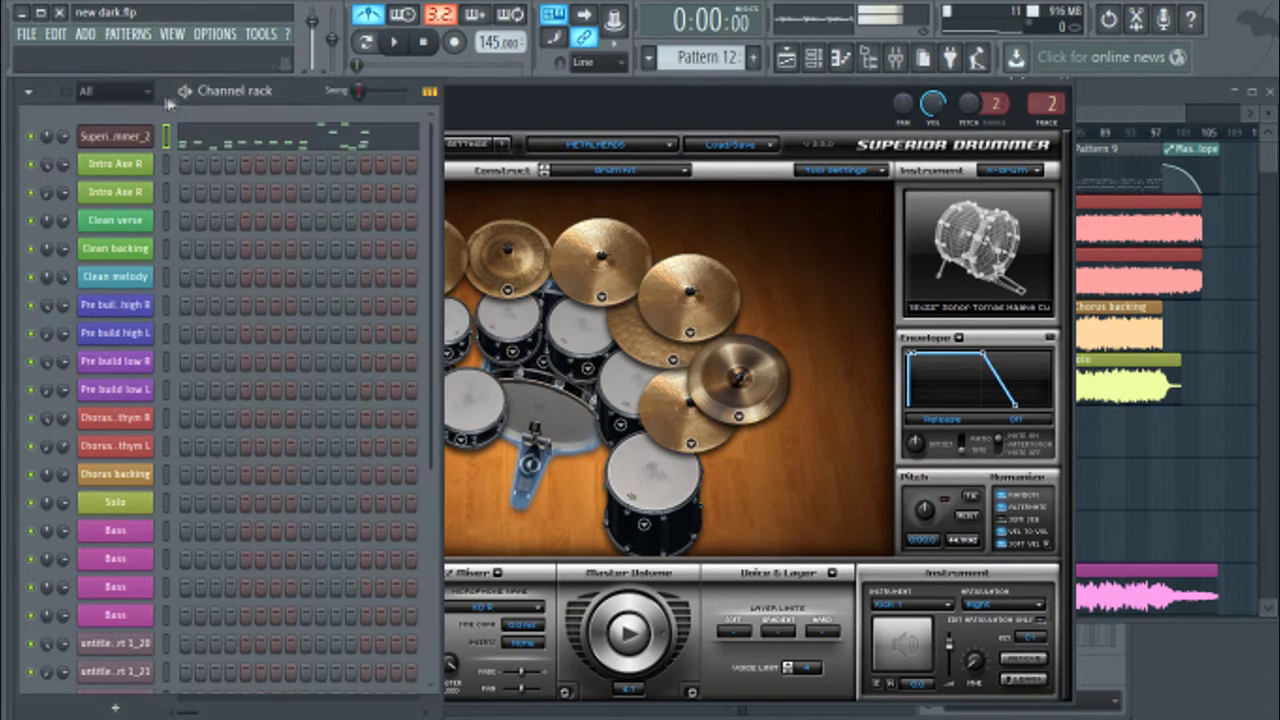
pyautogui.click(350, 101)
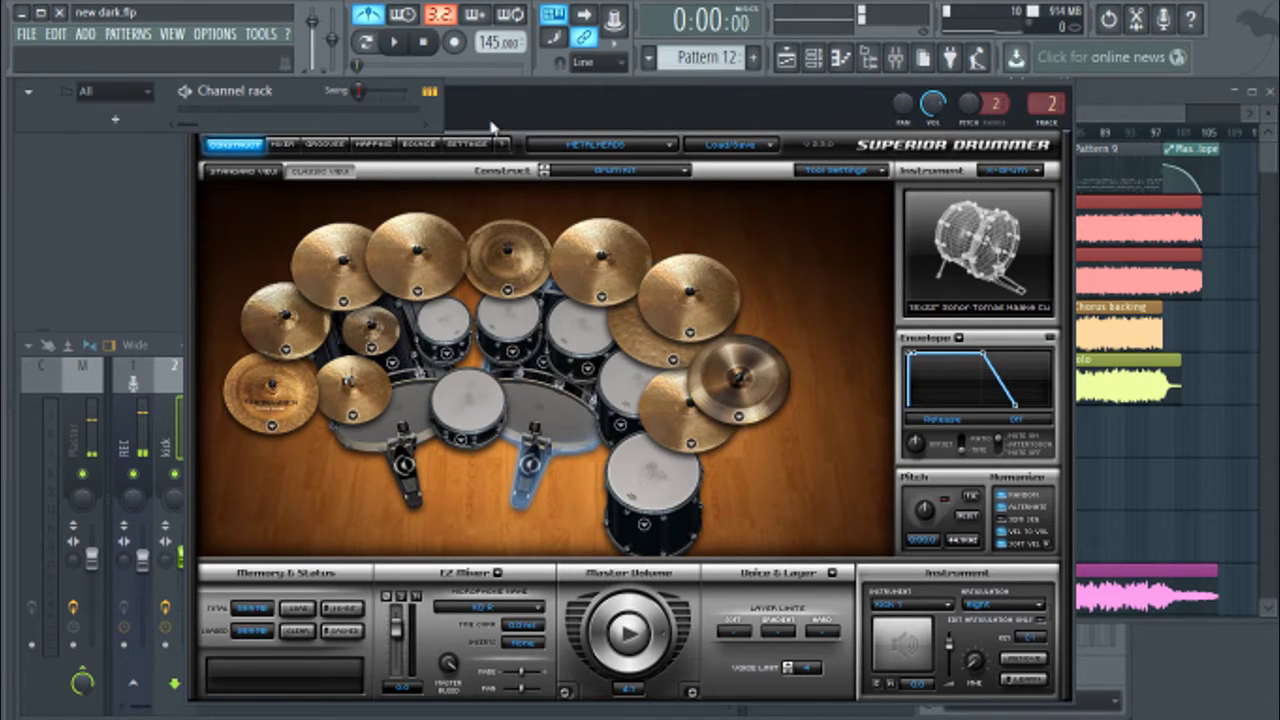
# Step: Show Superior Drummer's internal mixer and inspect the output choices of its first kick microphone channel
pyautogui.click(398, 147)
pyautogui.click(284, 145)
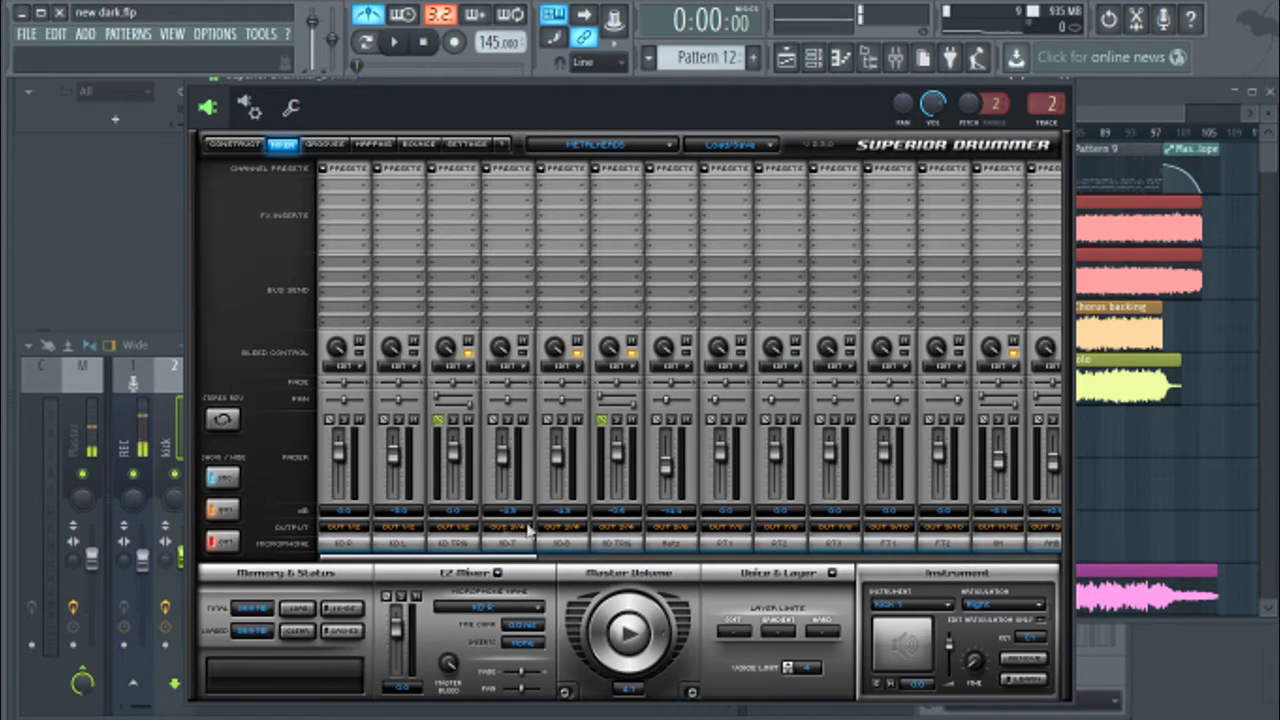
pyautogui.click(360, 528)
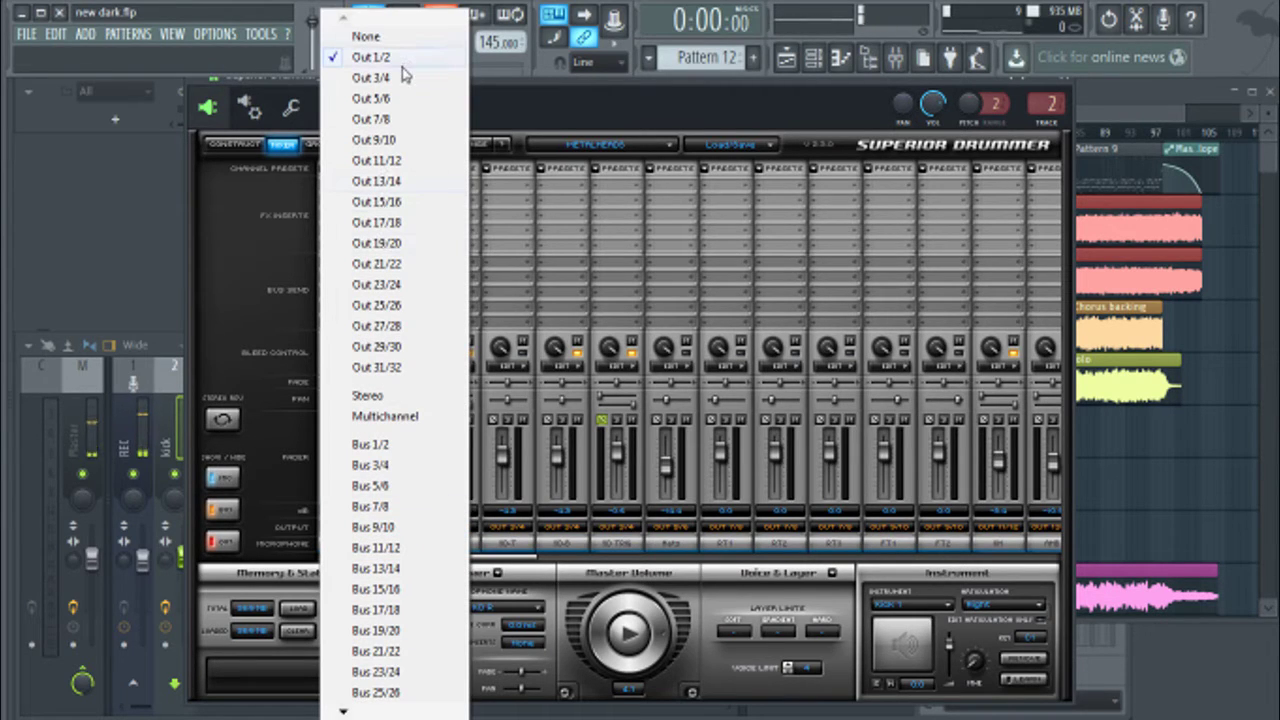
pyautogui.click(558, 99)
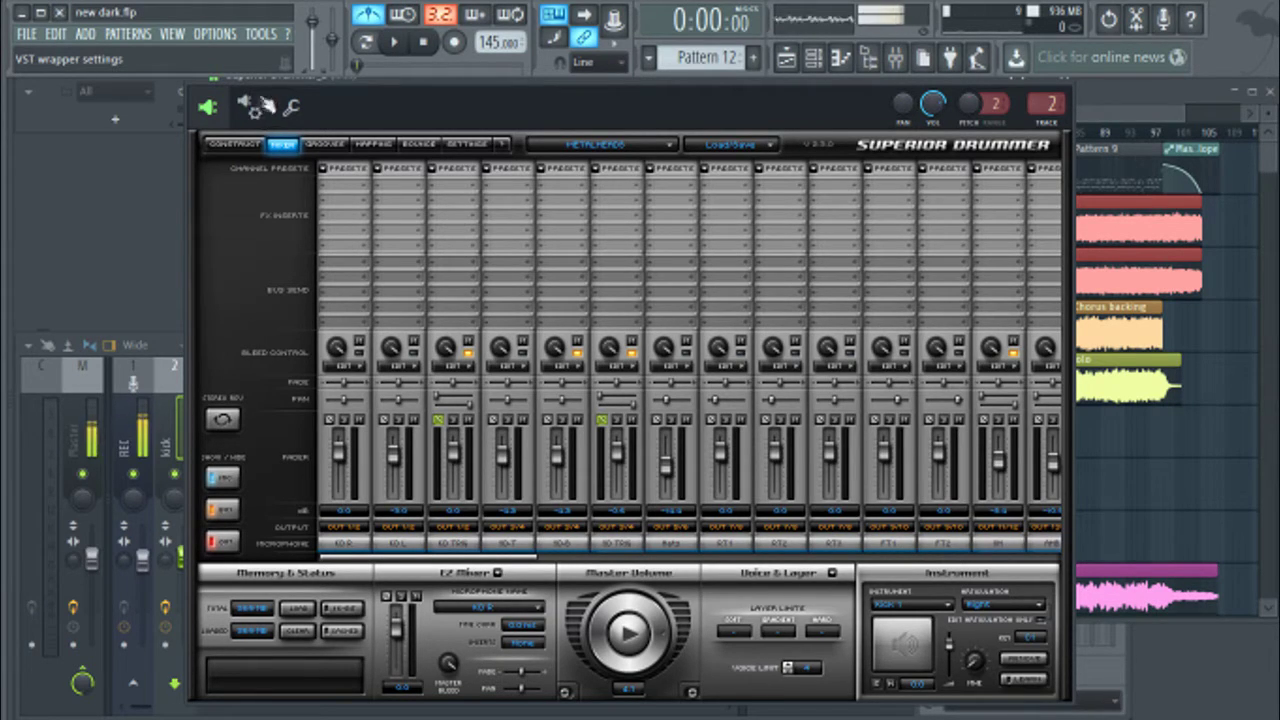
# Step: Examine the output connections in Superior Drummer's wrapper processing settings and return to the plugin interface
pyautogui.click(255, 110)
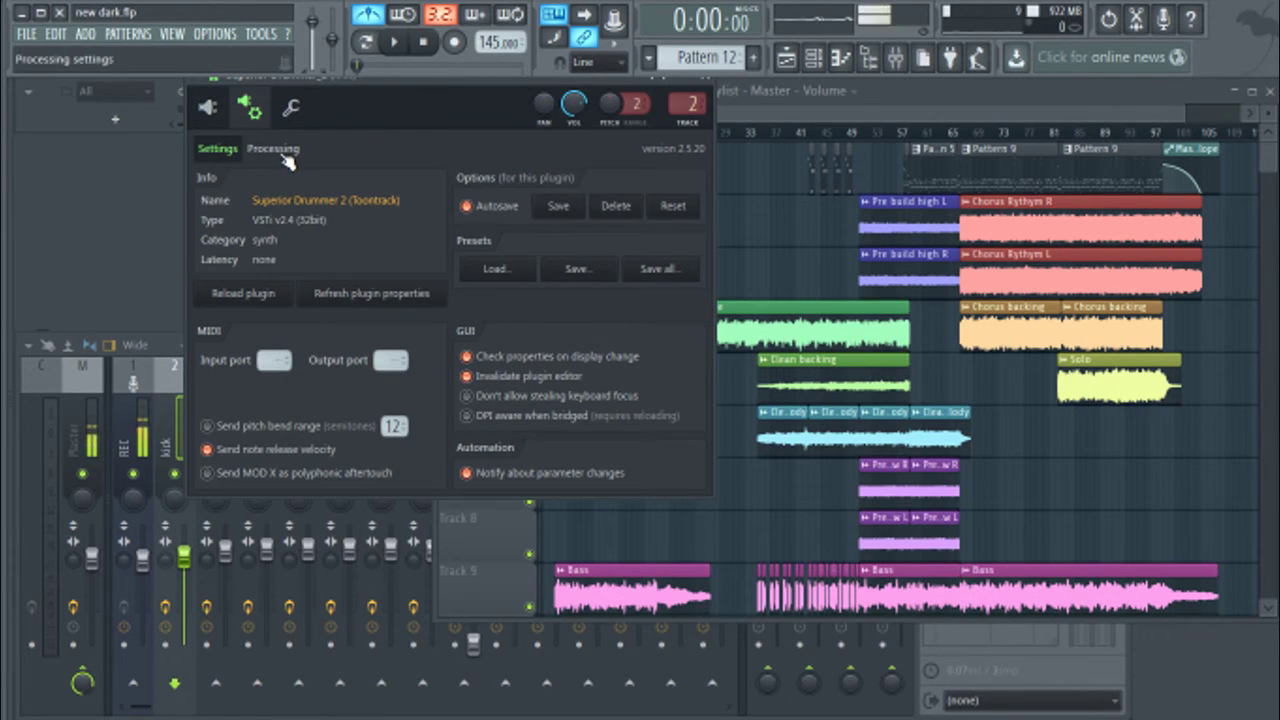
pyautogui.click(275, 149)
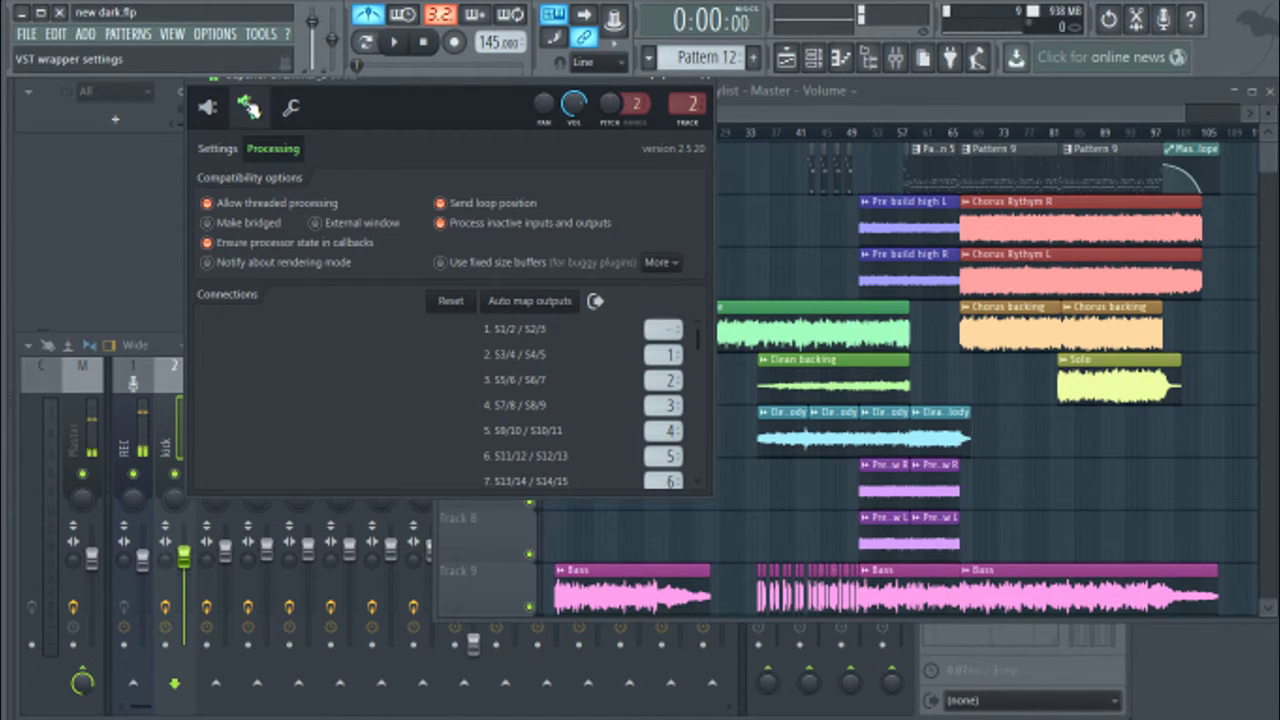
pyautogui.click(208, 107)
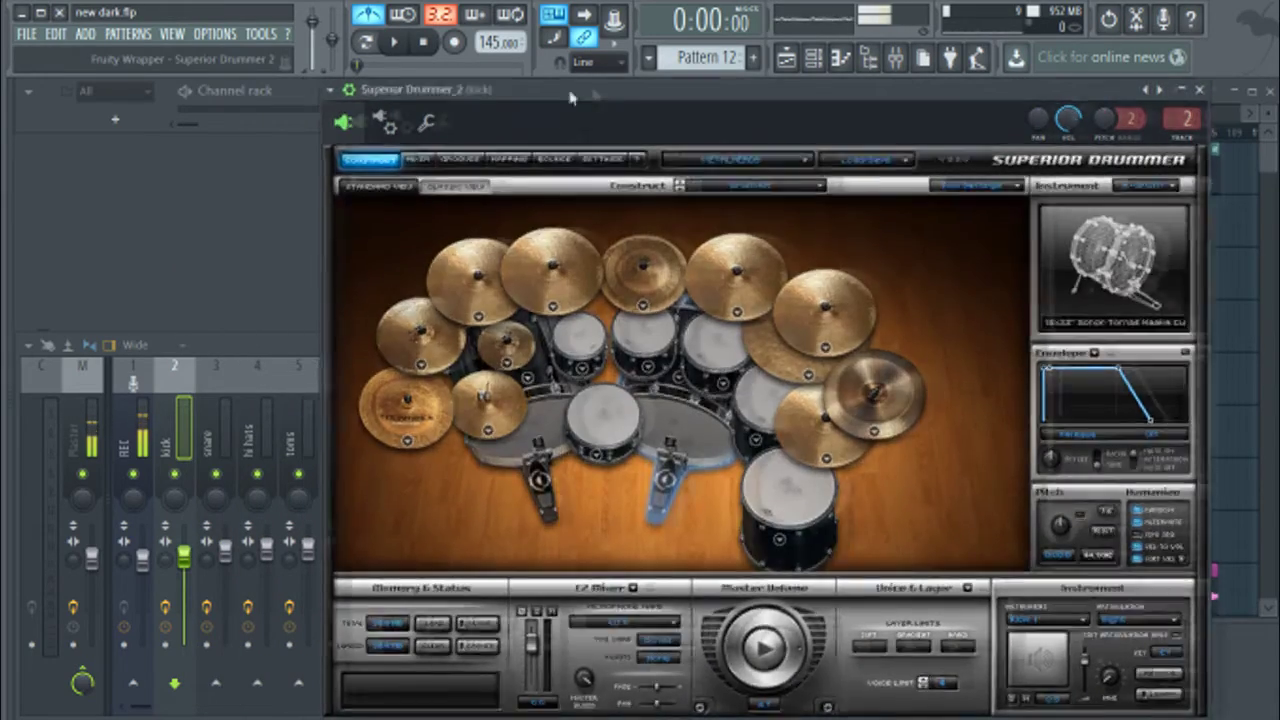
# Step: Move the Superior Drummer window aside so the drum tracks of the mixer are visible next to the kit
pyautogui.moveTo(570, 97); pyautogui.dragTo(780, 82)
pyautogui.click(294, 342)
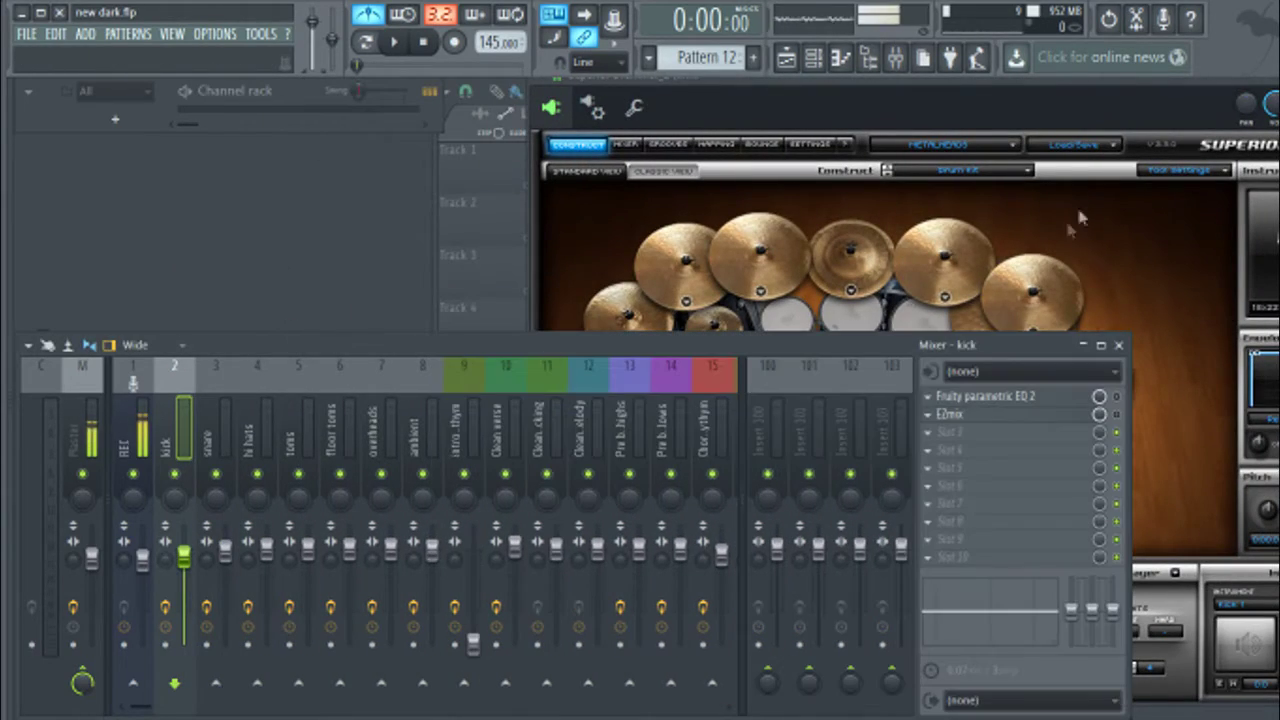
pyautogui.click(908, 86)
# Step: Audition the snare, toms and kick in the drum kit to check their levels on the separate mixer tracks
pyautogui.click(813, 408)
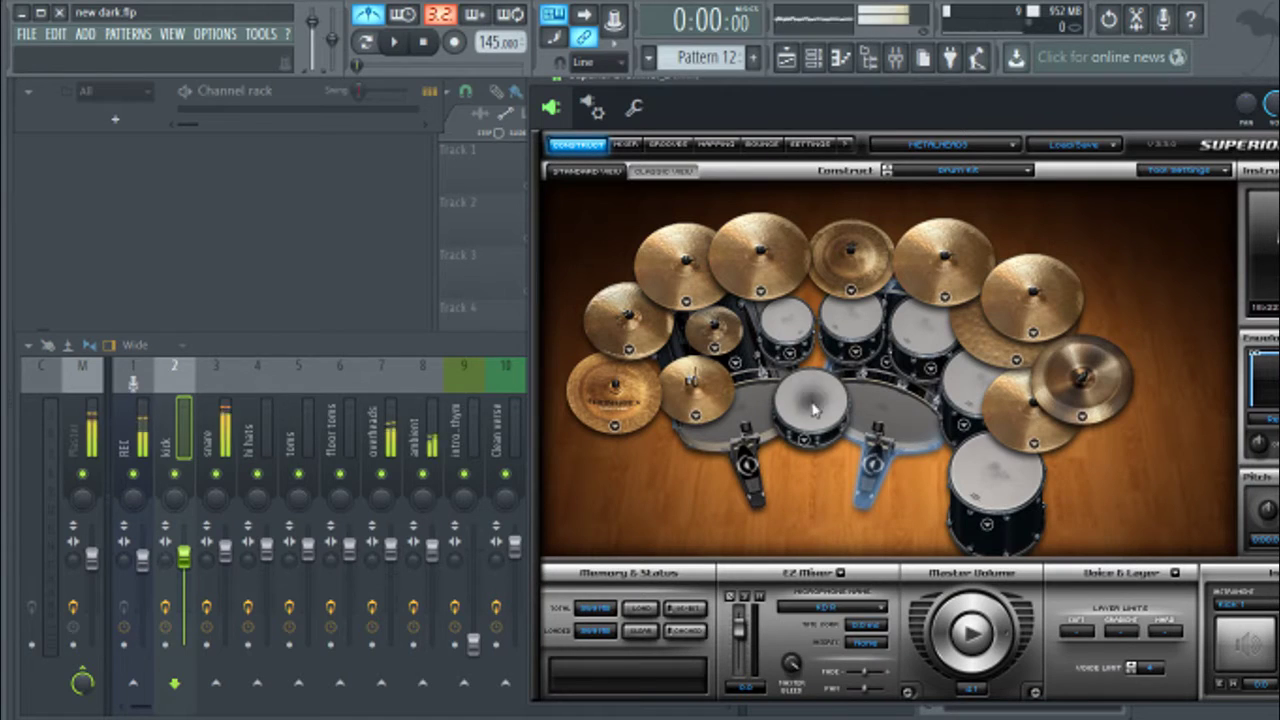
pyautogui.click(851, 318)
pyautogui.click(990, 460)
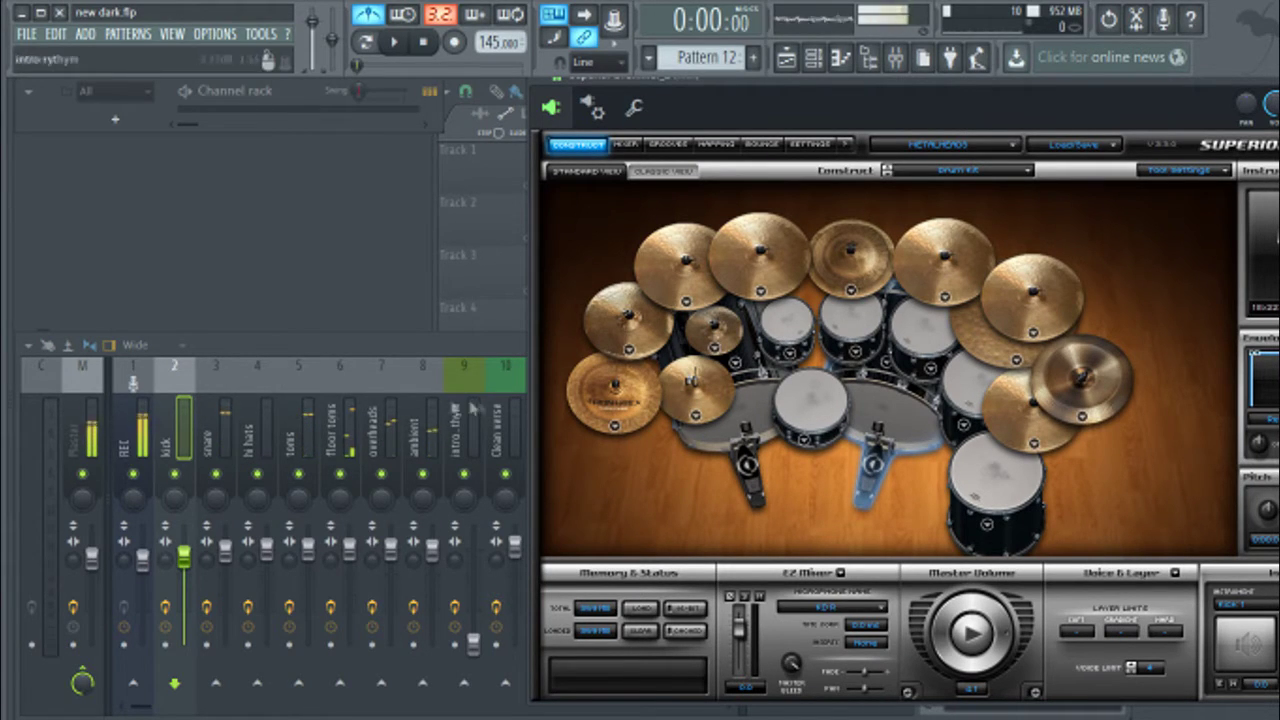
pyautogui.click(747, 437)
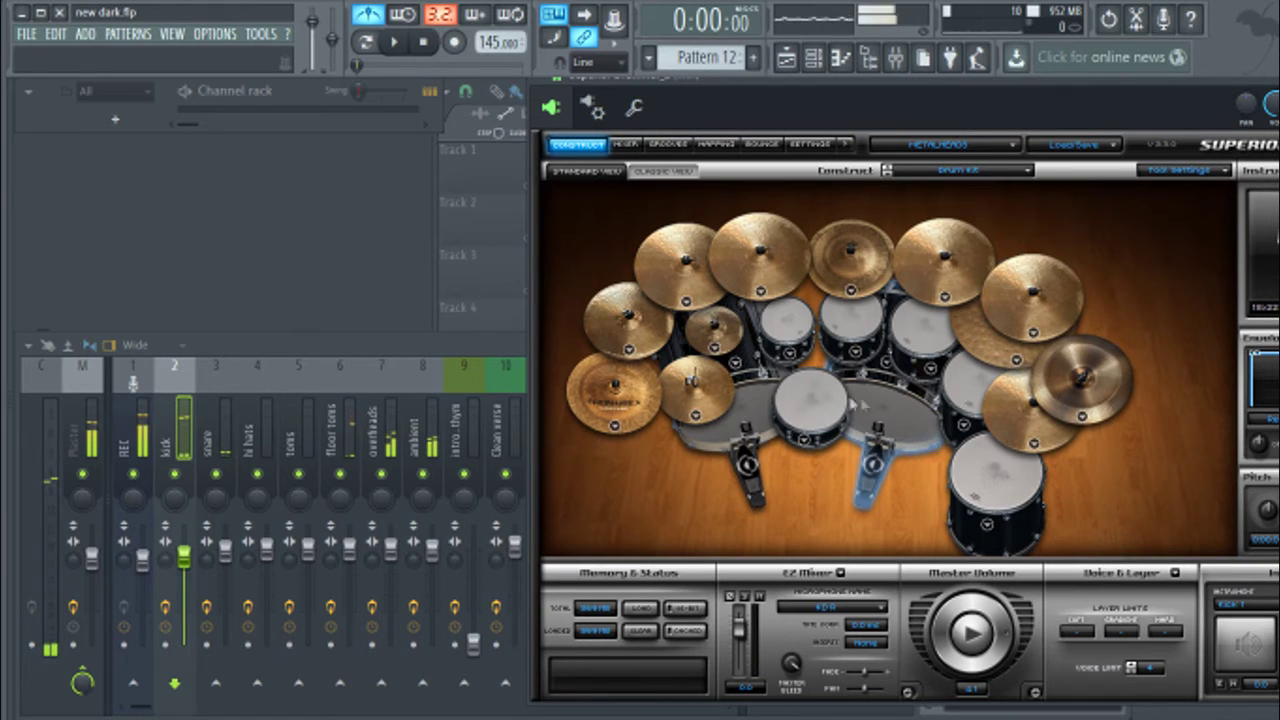
pyautogui.rightClick(835, 290)
pyautogui.click(808, 286)
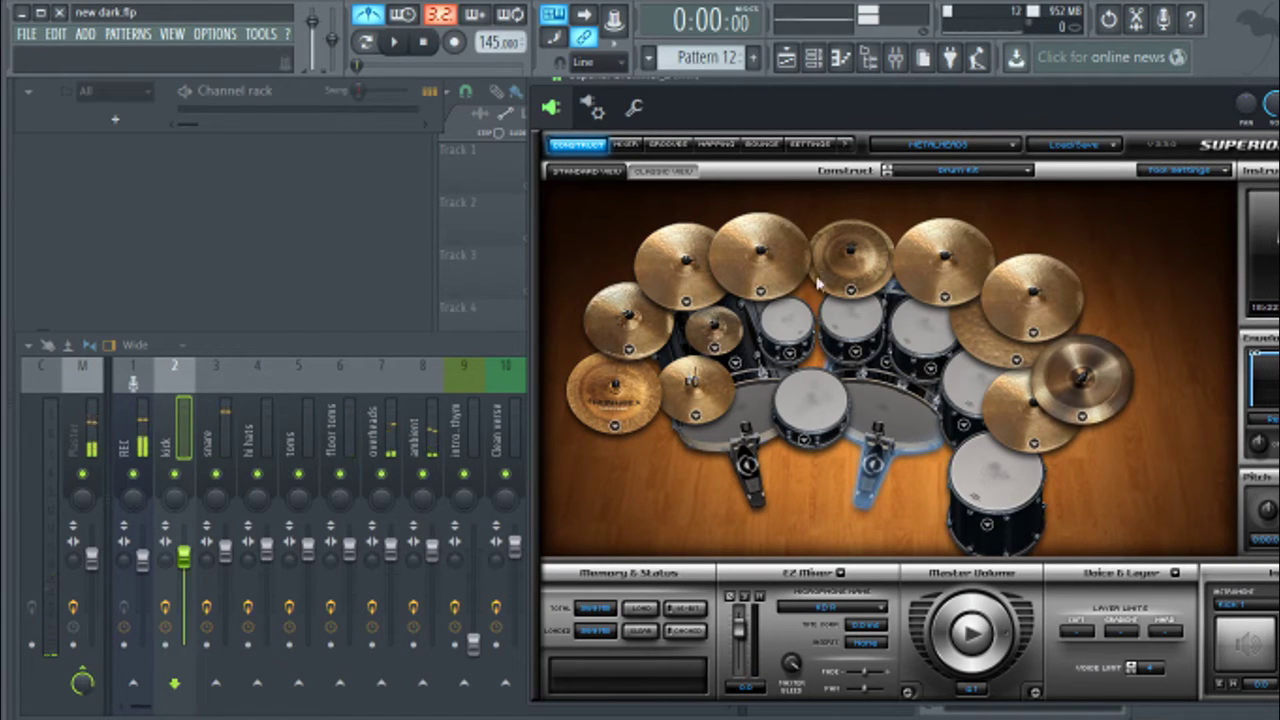
# Step: Close the Superior Drummer window and move the mixer up to show it in full
pyautogui.moveTo(1192, 79); pyautogui.dragTo(1062, 116)
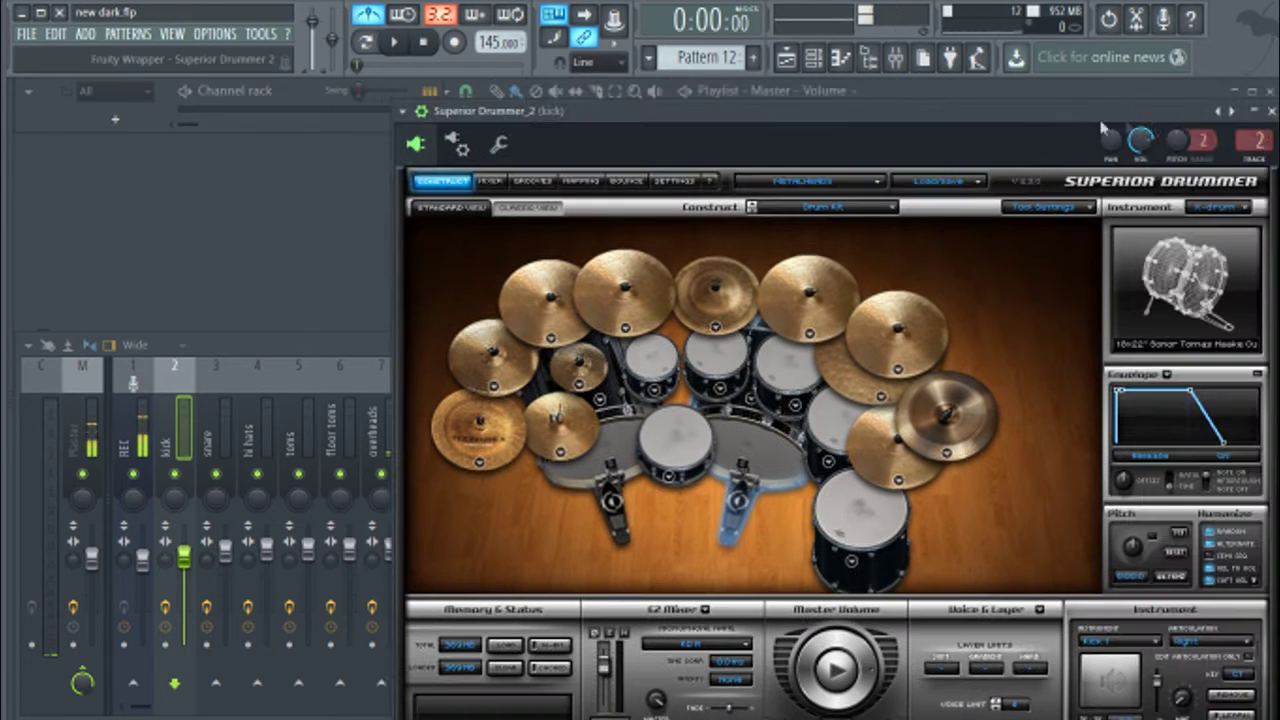
pyautogui.click(1270, 111)
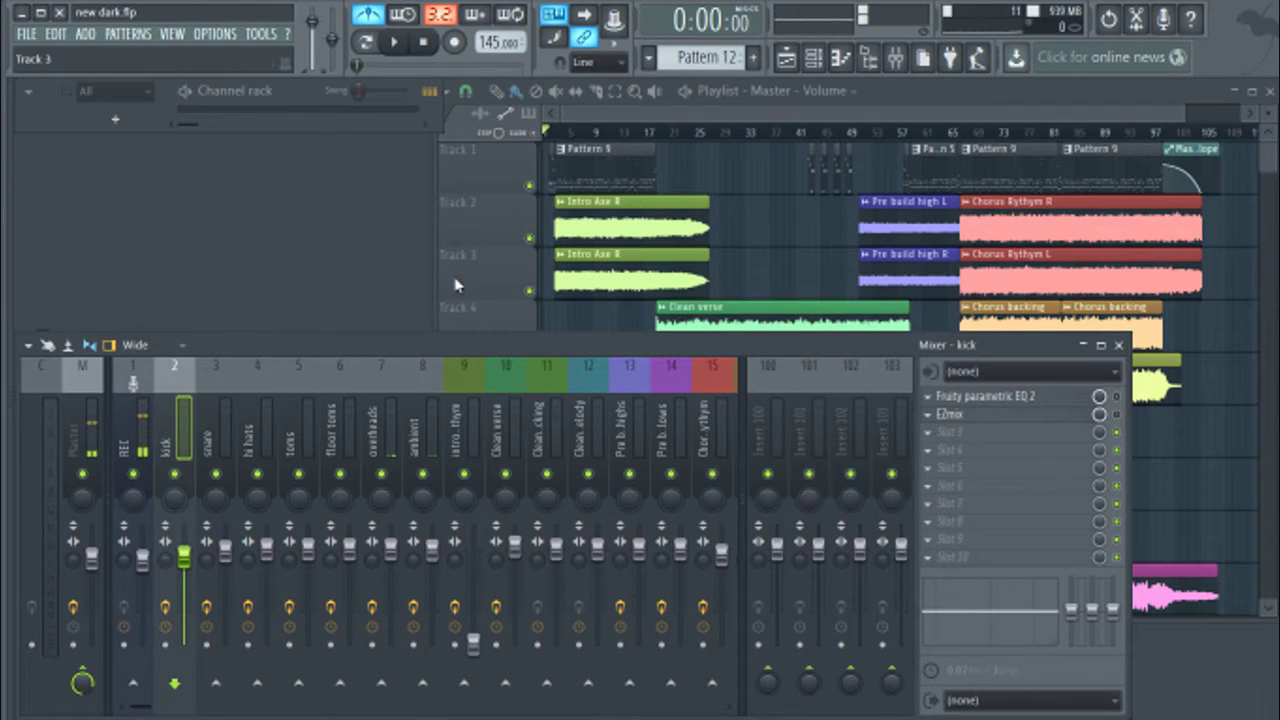
pyautogui.moveTo(277, 345); pyautogui.dragTo(293, 271)
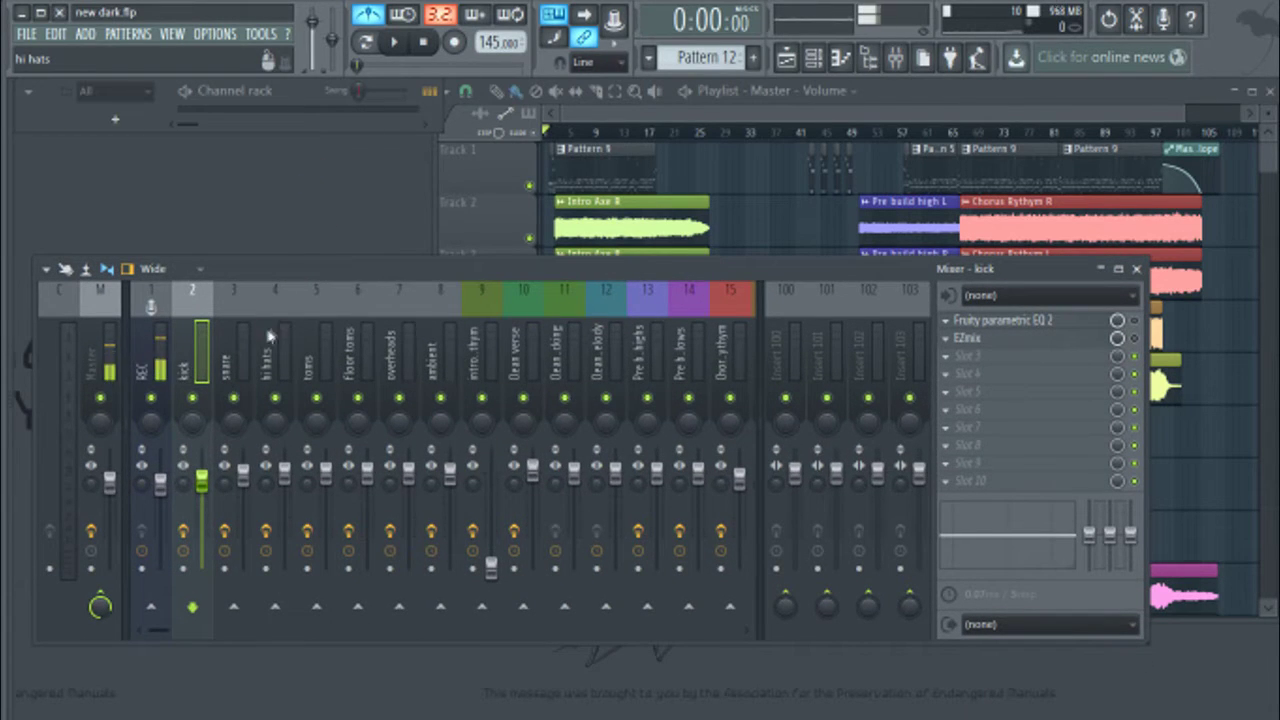
# Step: Bring the channel rack and playlist to the front and look through the playlist's audio clips and automation tracks
pyautogui.press('F6')
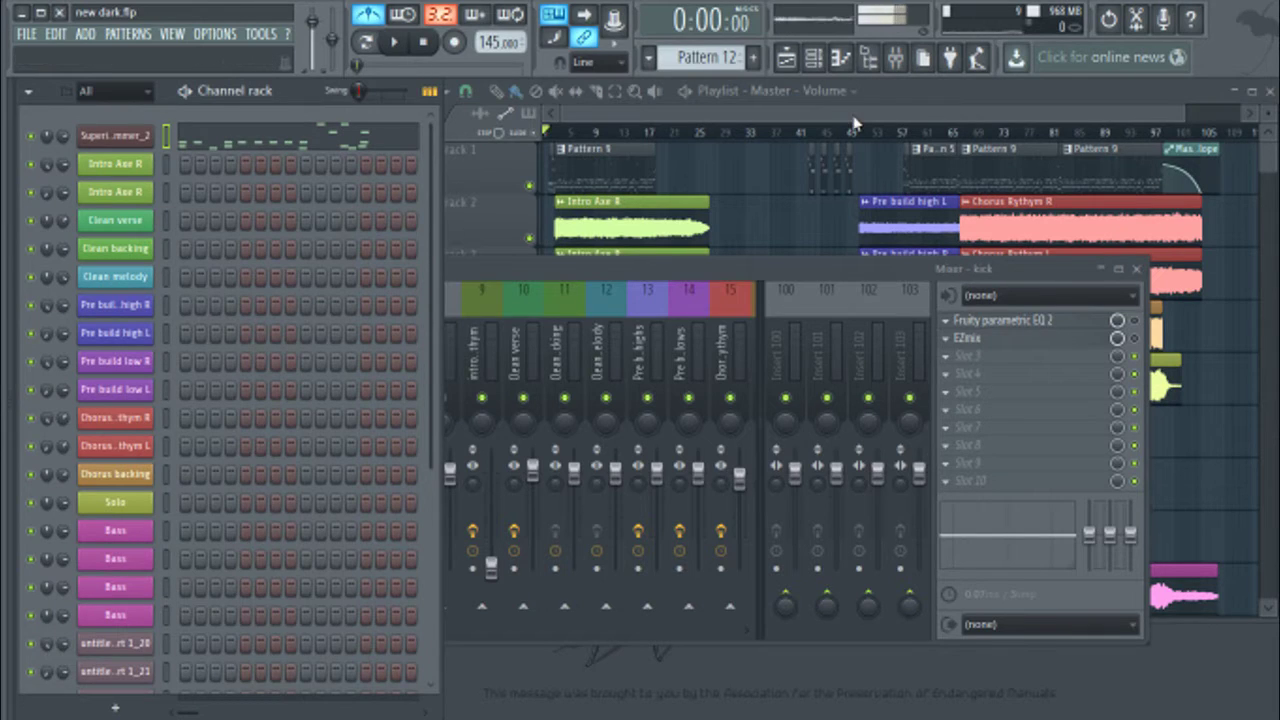
pyautogui.press('F5')
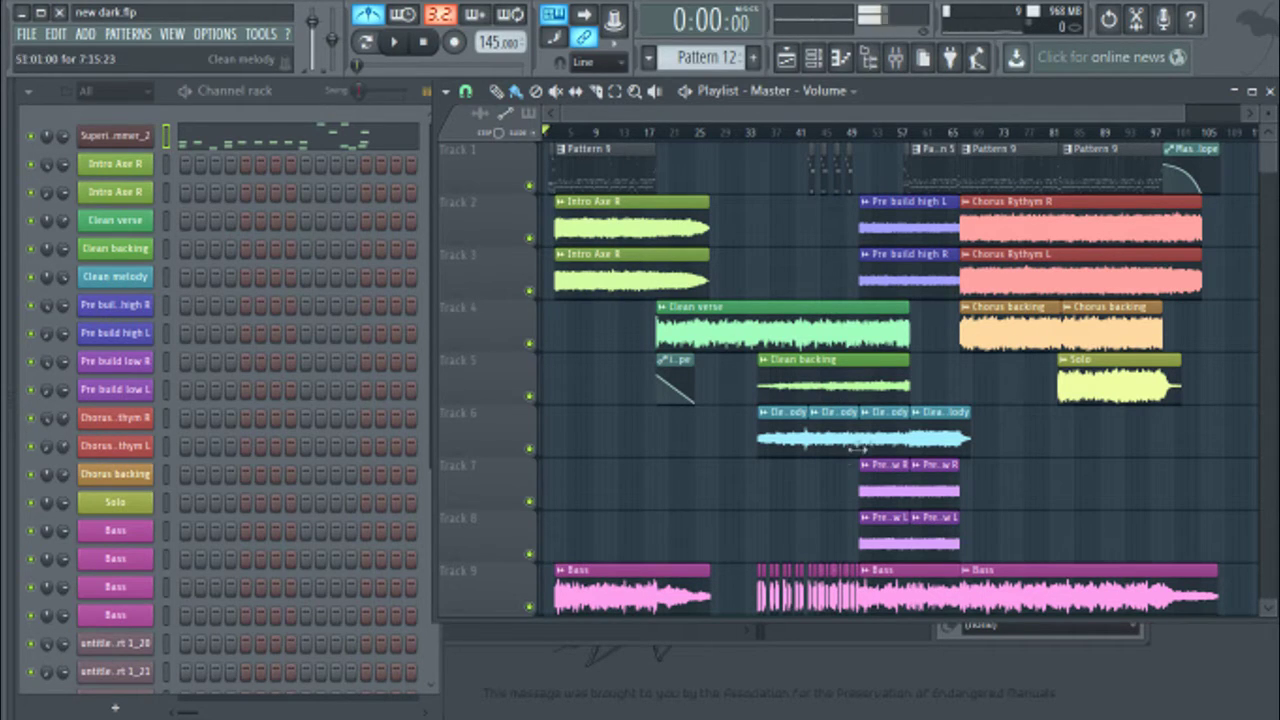
pyautogui.scroll(-2, 900, 460)
pyautogui.scroll(2, 896, 462)
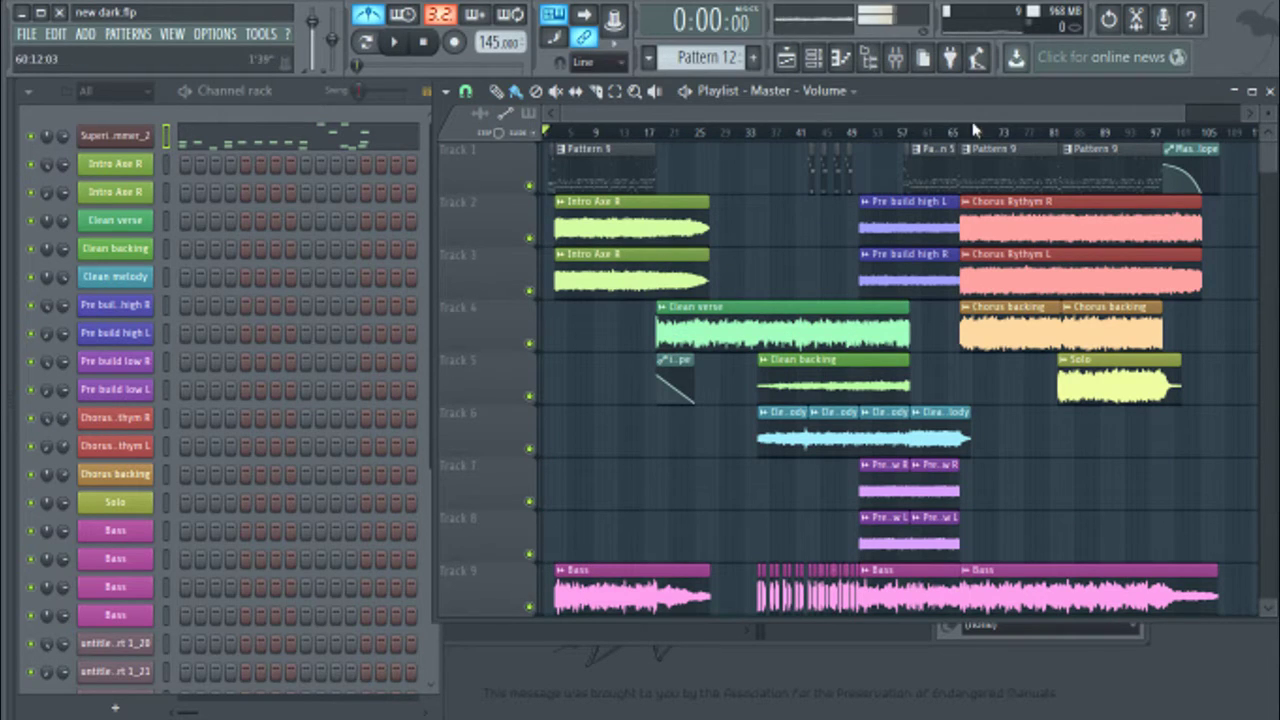
pyautogui.scroll(-1, 813, 320)
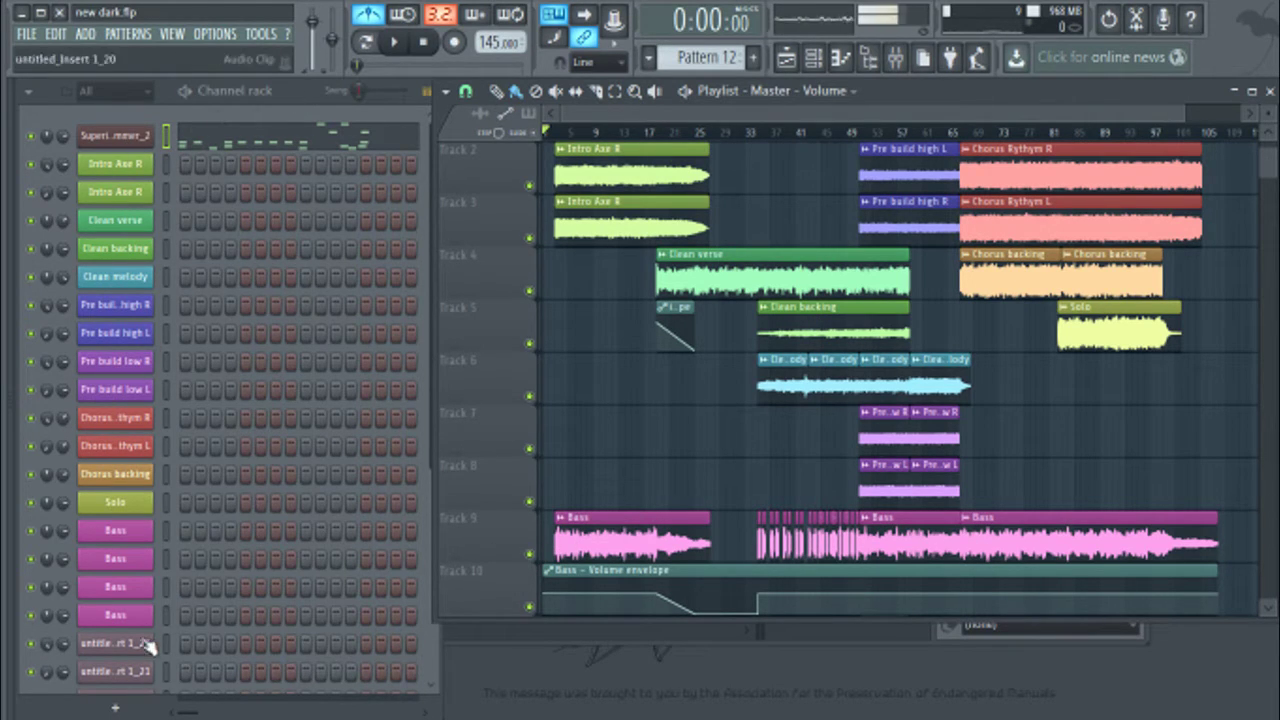
# Step: Return to the mixer and compare its coloured instrument tracks 9 to 18 with the channels in the channel rack
pyautogui.click(314, 92)
pyautogui.press('F9')
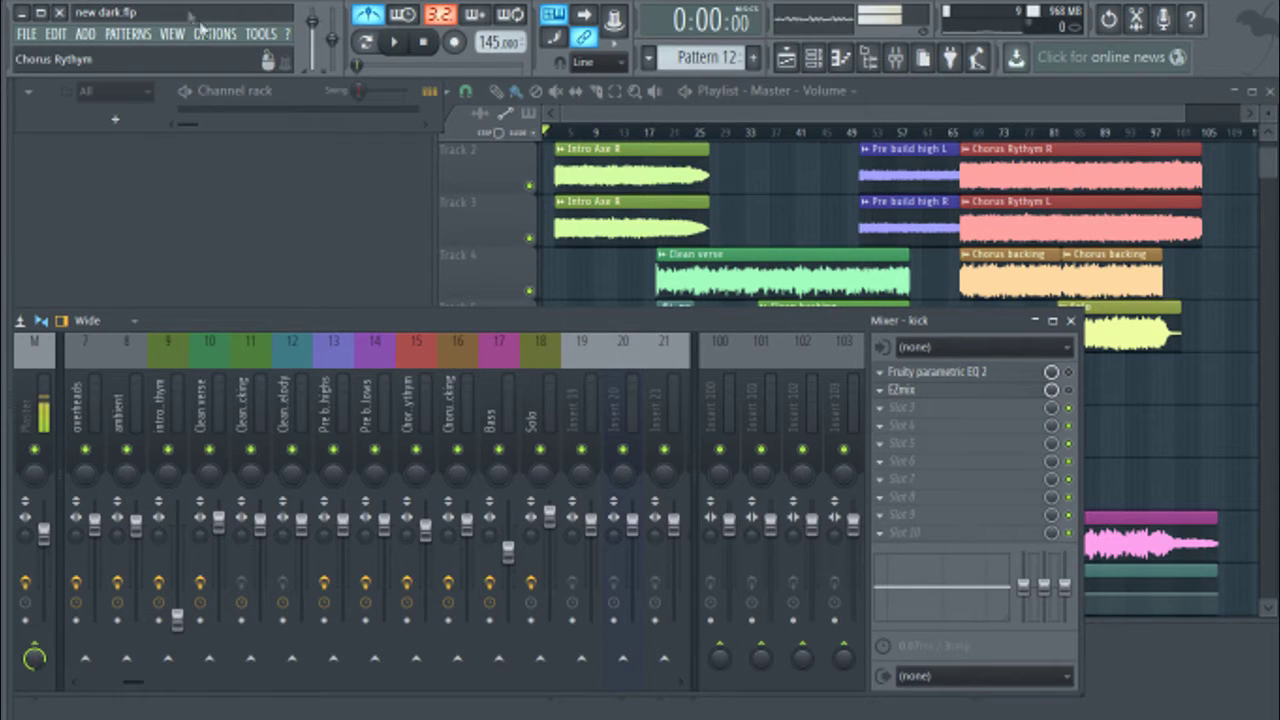
pyautogui.click(314, 94)
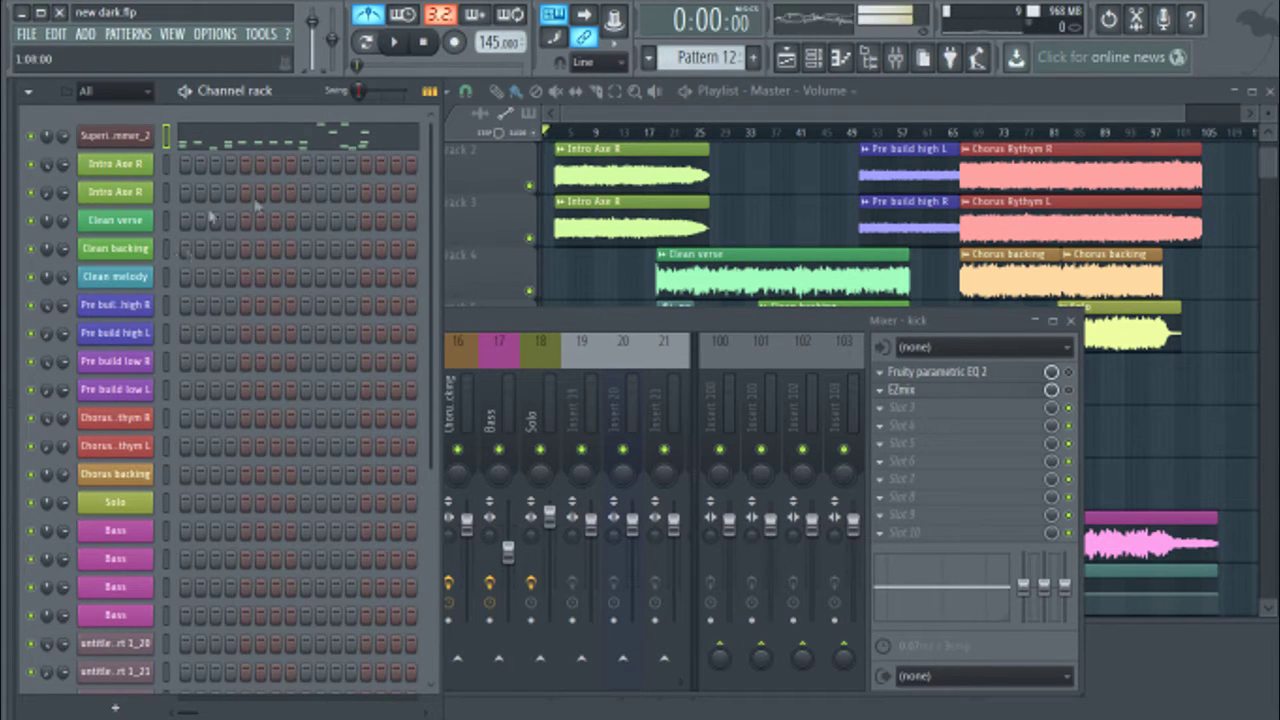
pyautogui.click(312, 92)
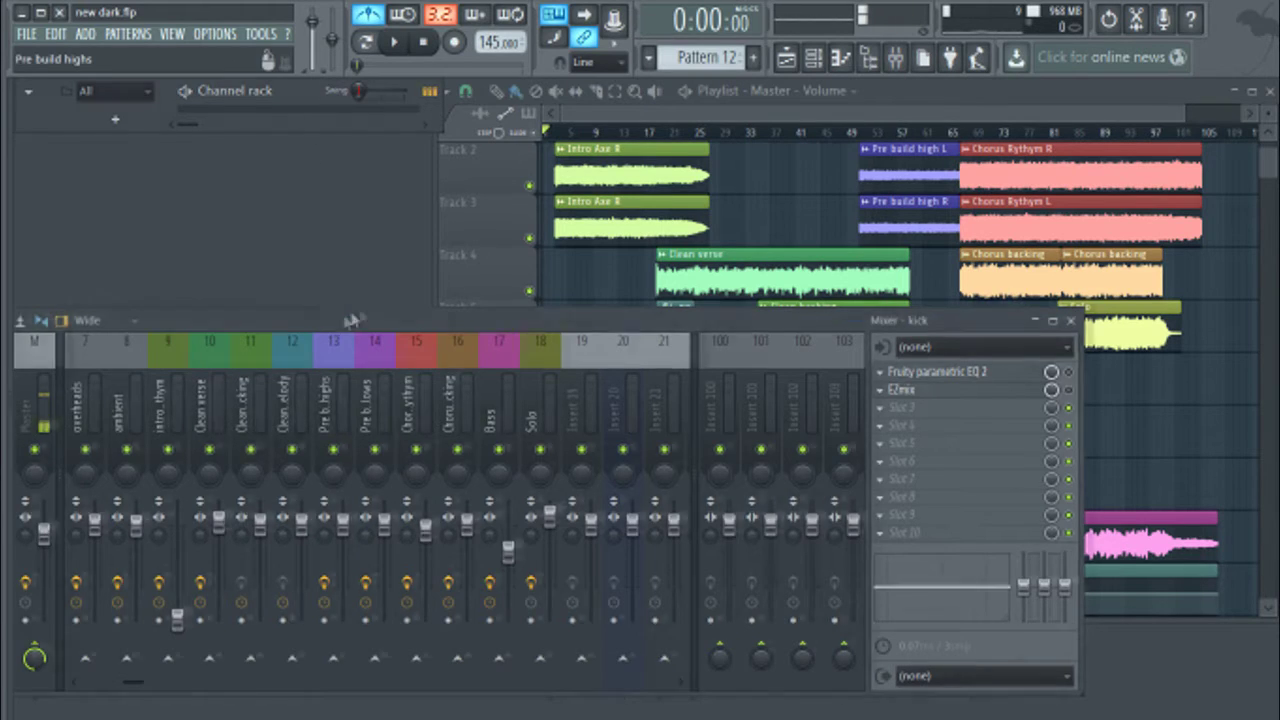
pyautogui.moveTo(343, 320); pyautogui.dragTo(379, 302)
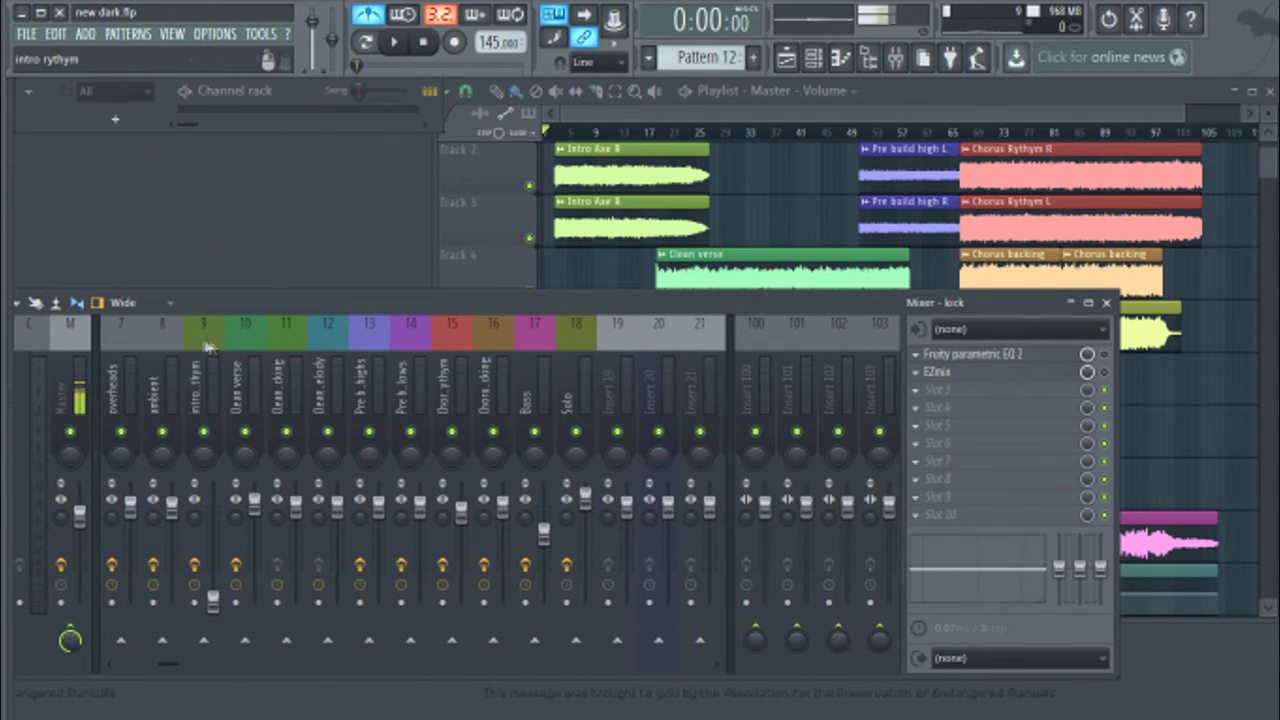
# Step: Check the guitar channels in the channel rack once more, roll it up and reposition the mixer window fully in view
pyautogui.click(305, 92)
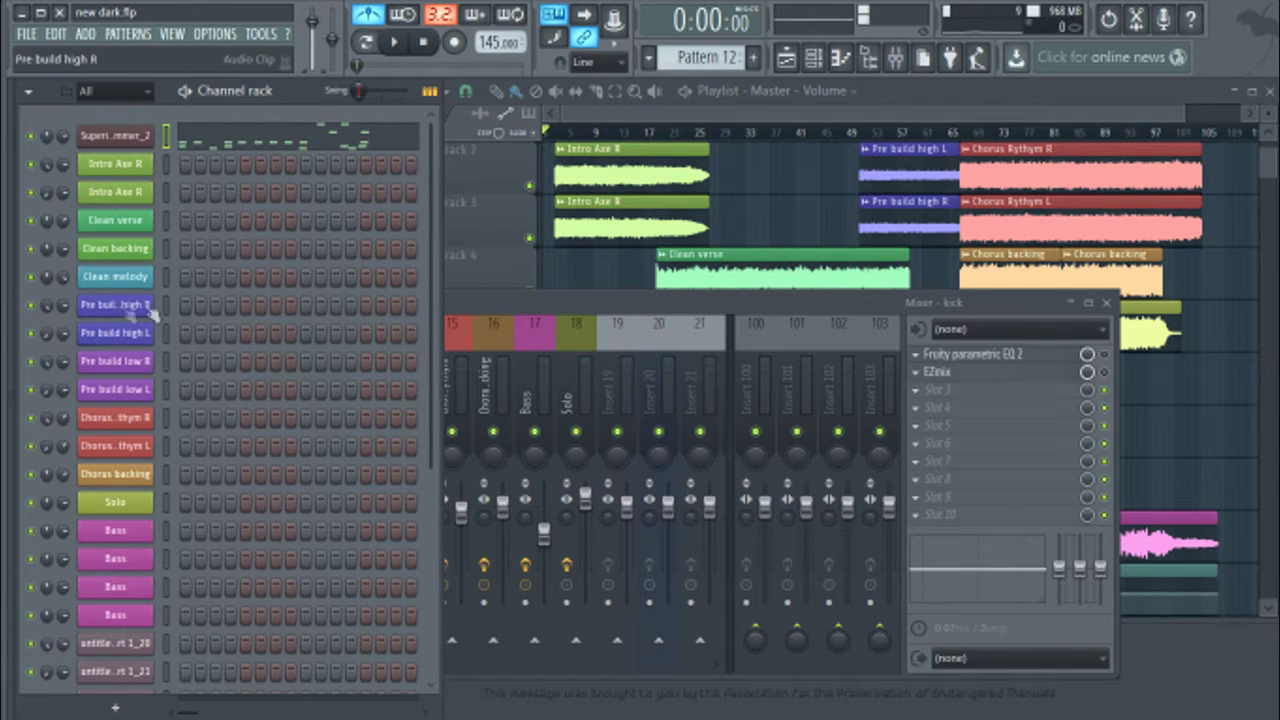
pyautogui.click(280, 100)
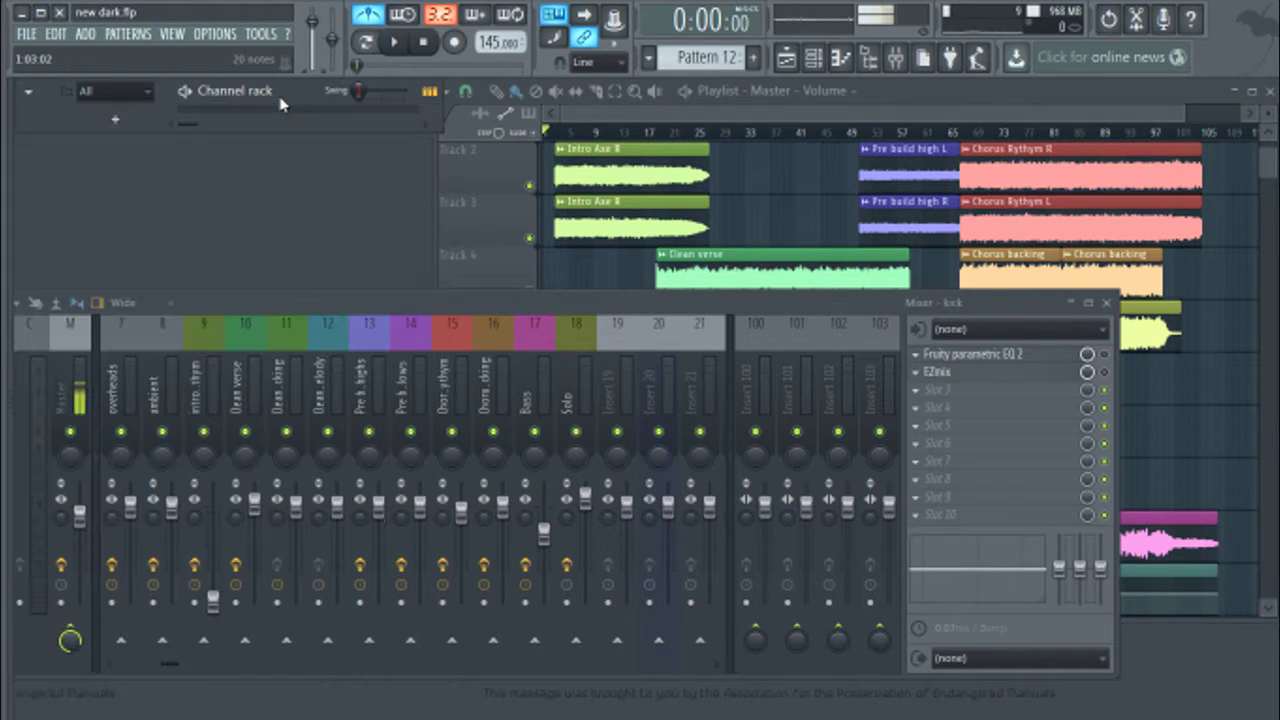
pyautogui.moveTo(310, 306); pyautogui.dragTo(398, 304)
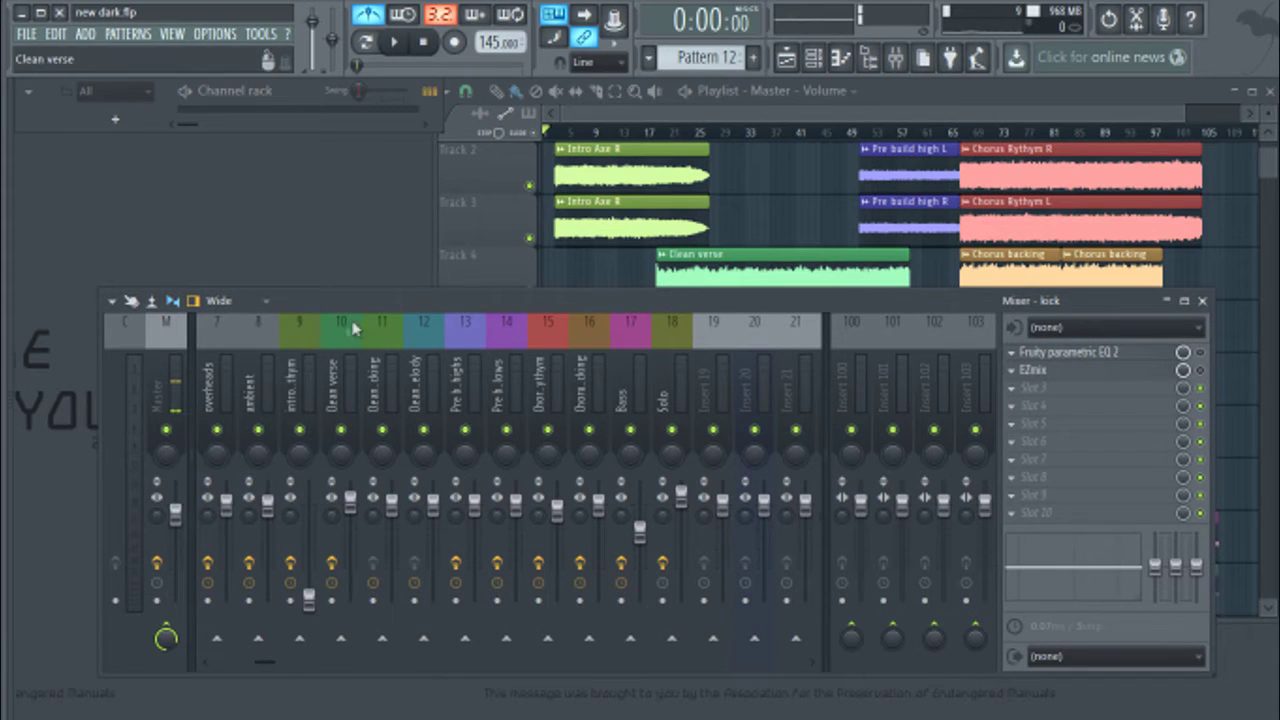
# Step: Select bars 3 to 13 of the playlist as the playback range and solo Track 1 with the drum pattern
pyautogui.scroll(1, 640, 170)
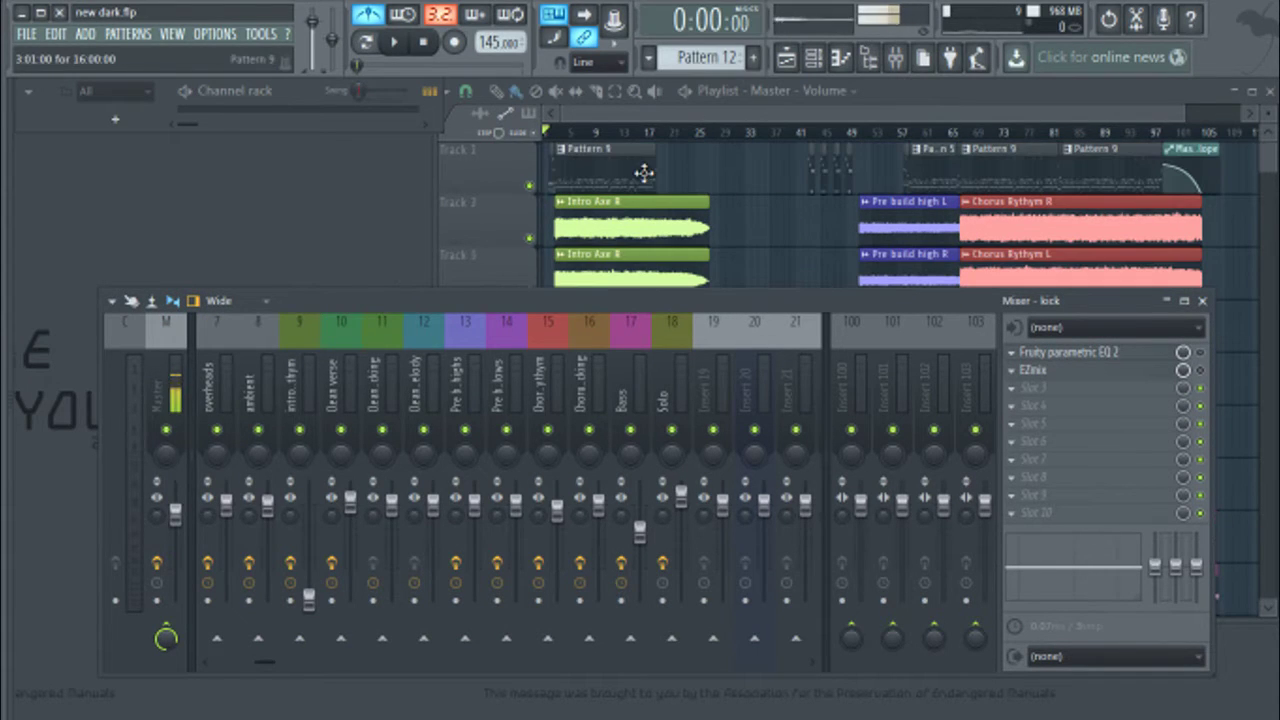
pyautogui.click(664, 117)
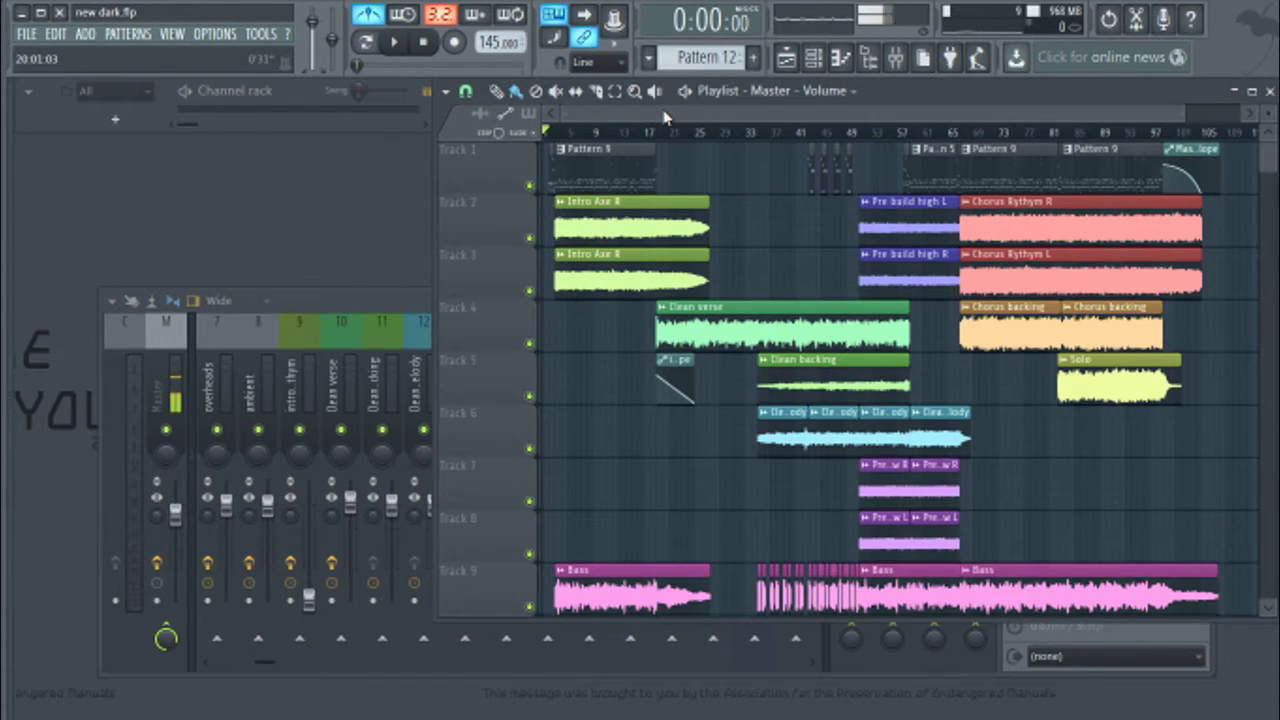
pyautogui.scroll(3, 612, 130)
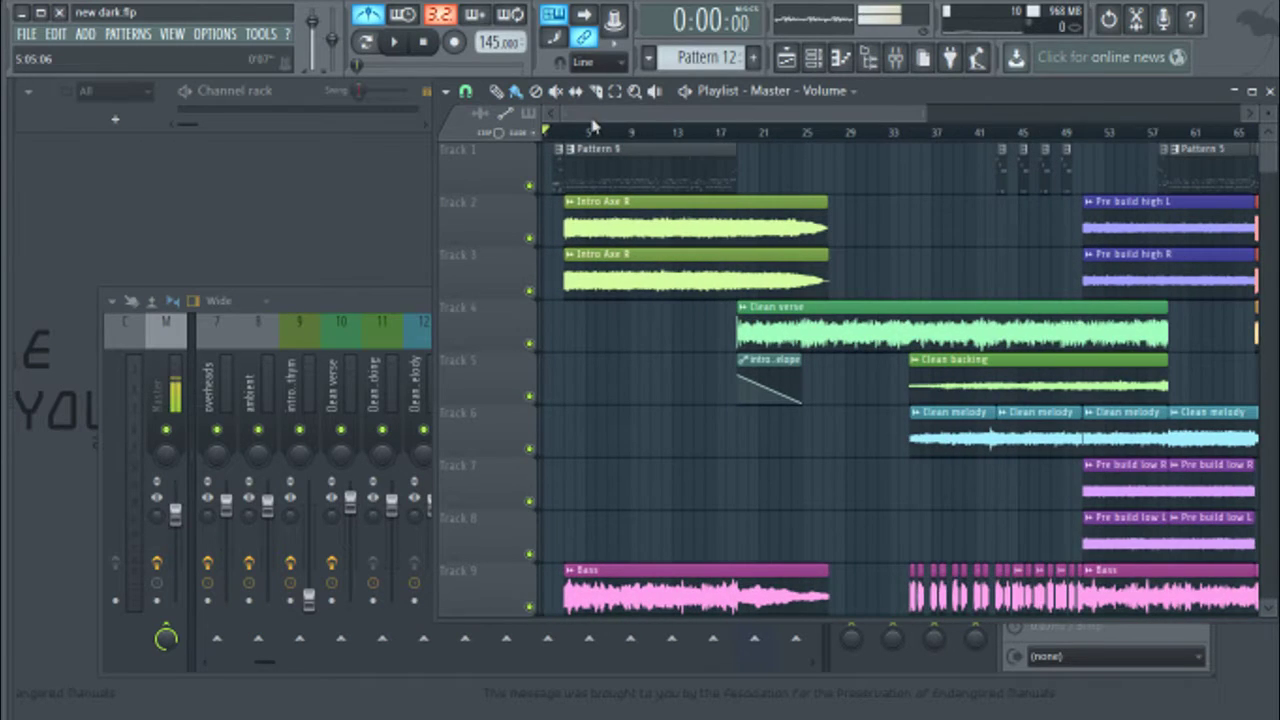
pyautogui.scroll(3, 593, 126)
pyautogui.moveTo(608, 130); pyautogui.dragTo(942, 148)
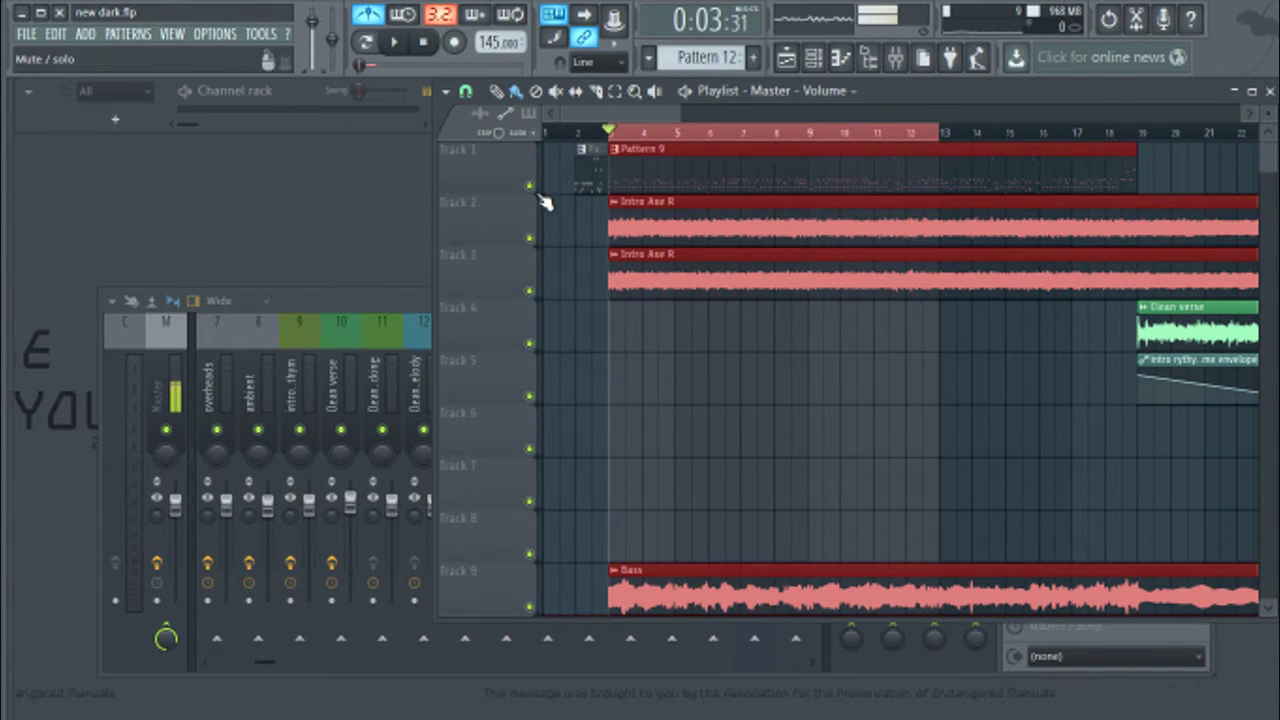
pyautogui.rightClick(529, 186)
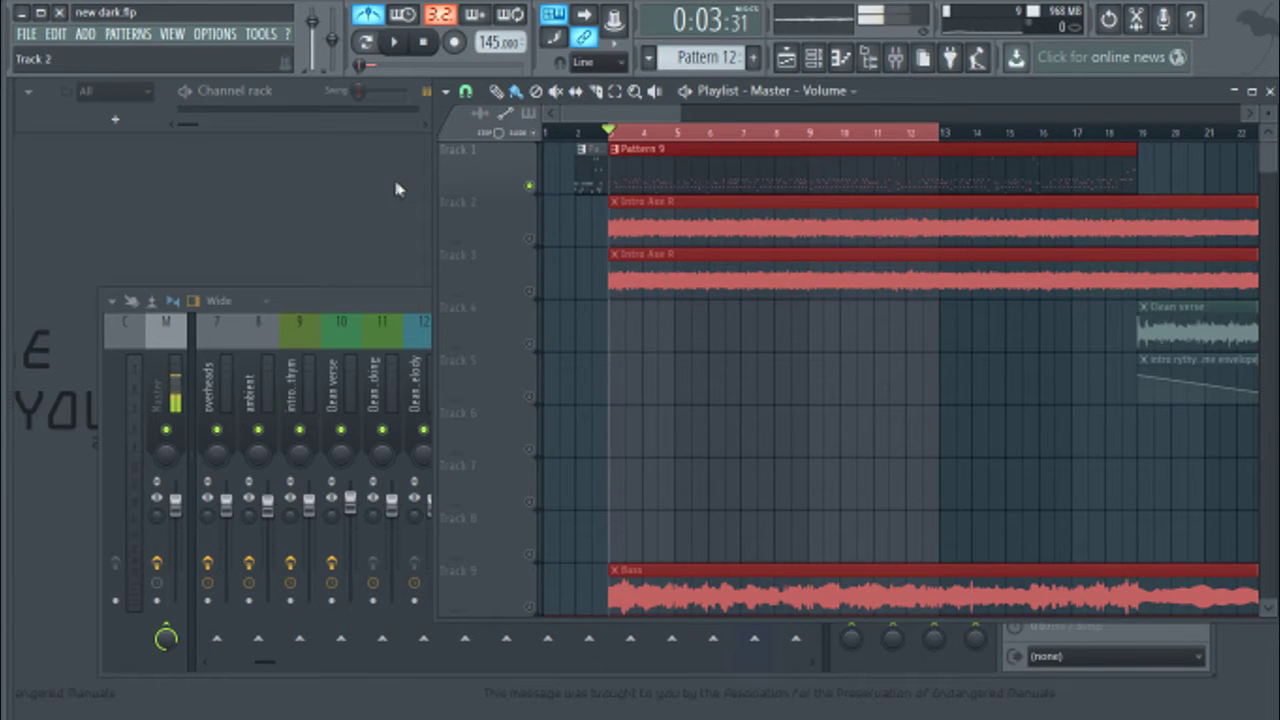
# Step: Play the soloed drums, watch the drum tracks' levels in the mixer, and stop playback
pyautogui.click(355, 300)
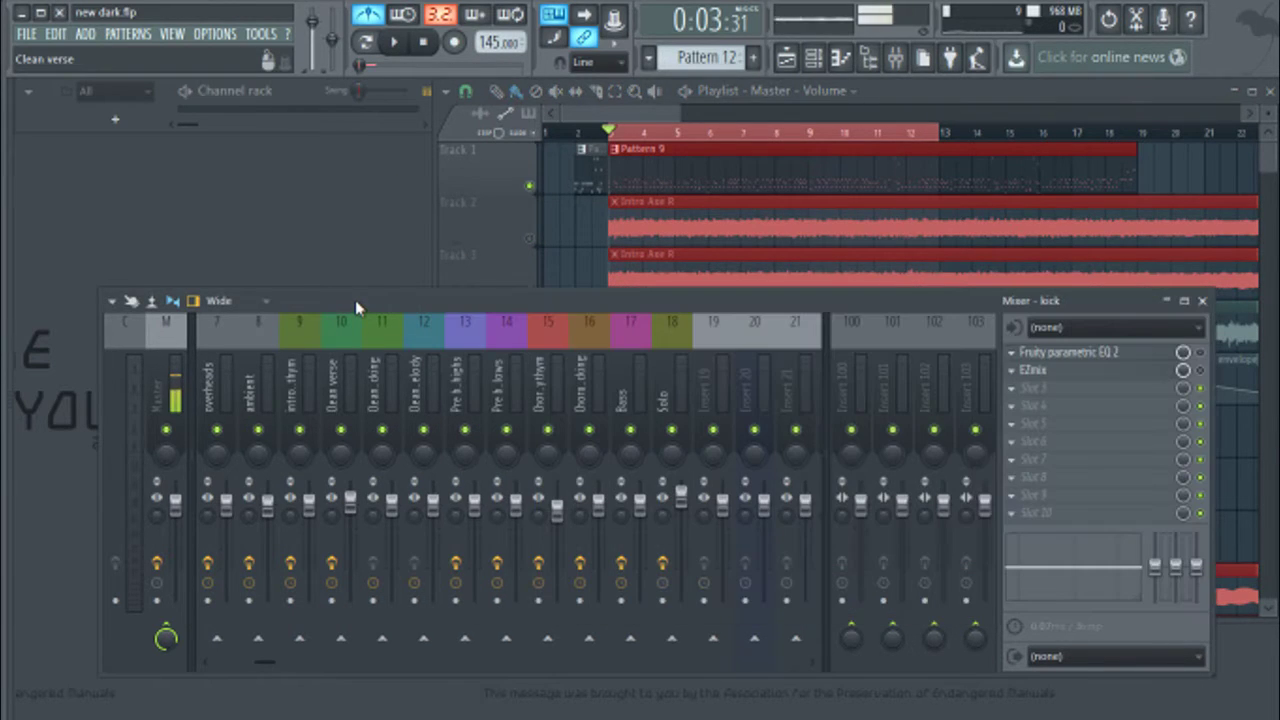
pyautogui.click(395, 44)
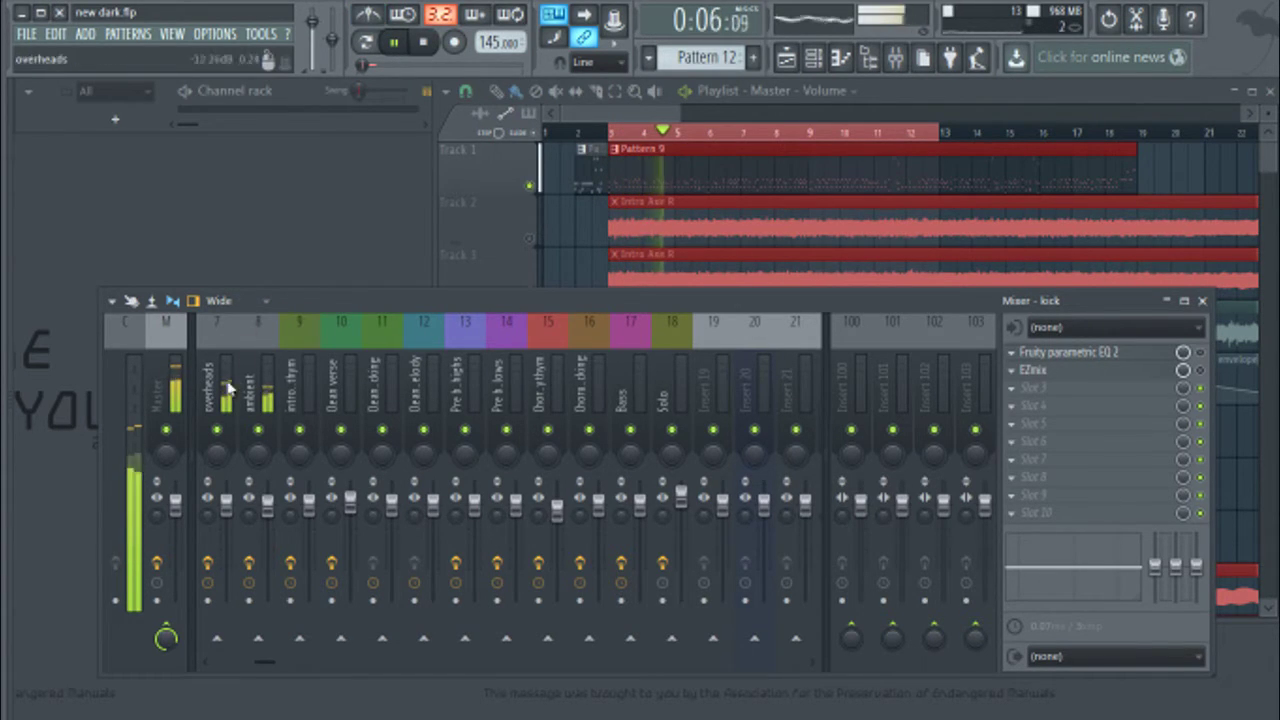
pyautogui.scroll(3, 257, 378)
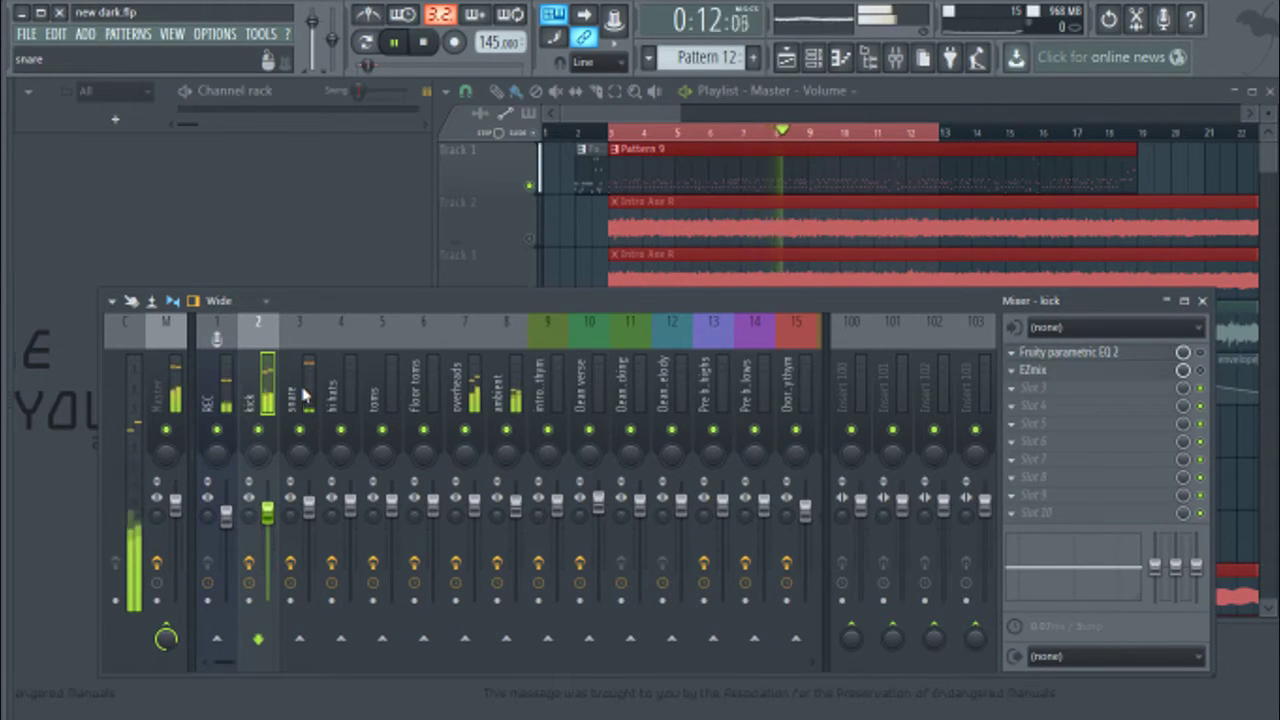
pyautogui.press('space')
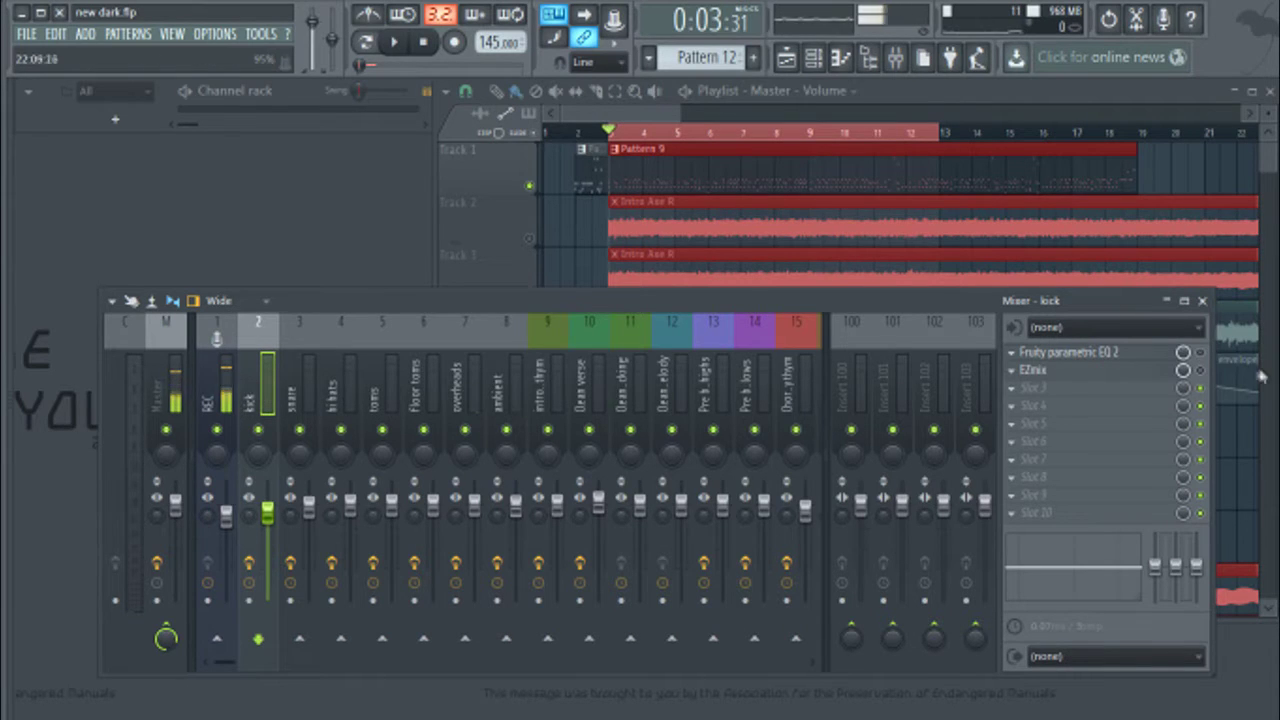
# Step: Open the kick's Fruity parametric EQ 2, enable it and move its window clear of the kick track
pyautogui.click(1138, 355)
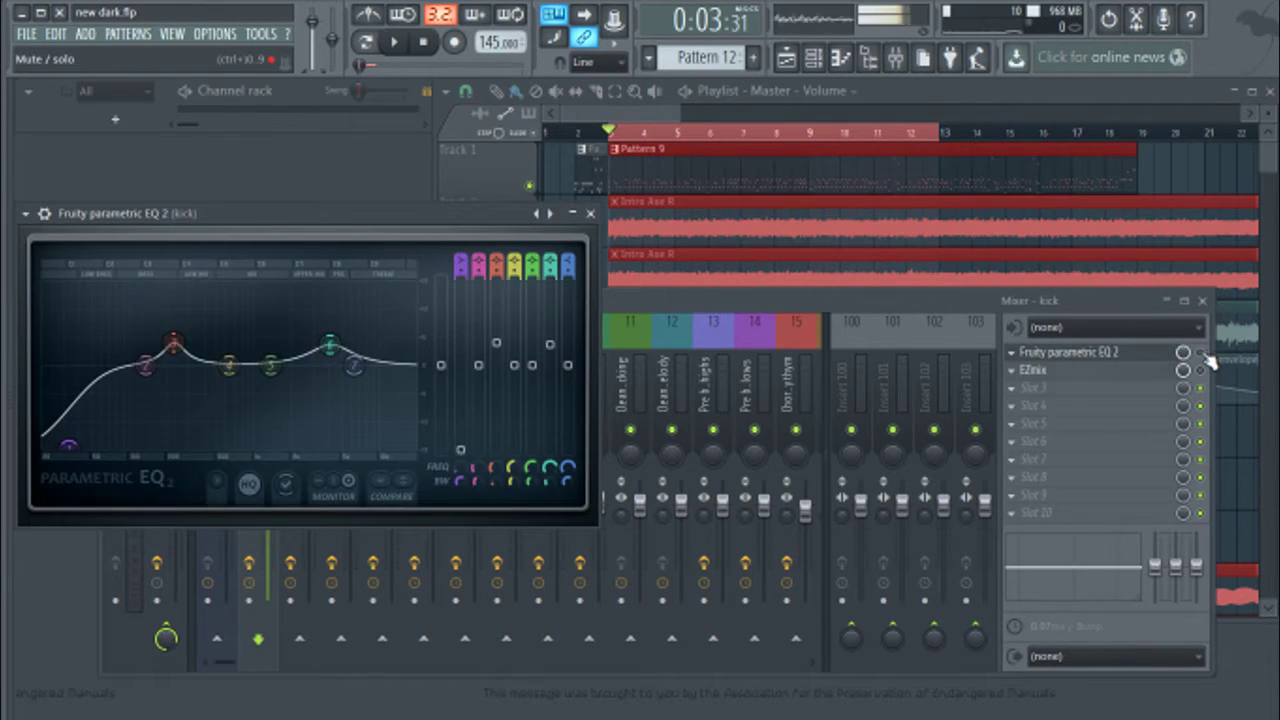
pyautogui.click(410, 220)
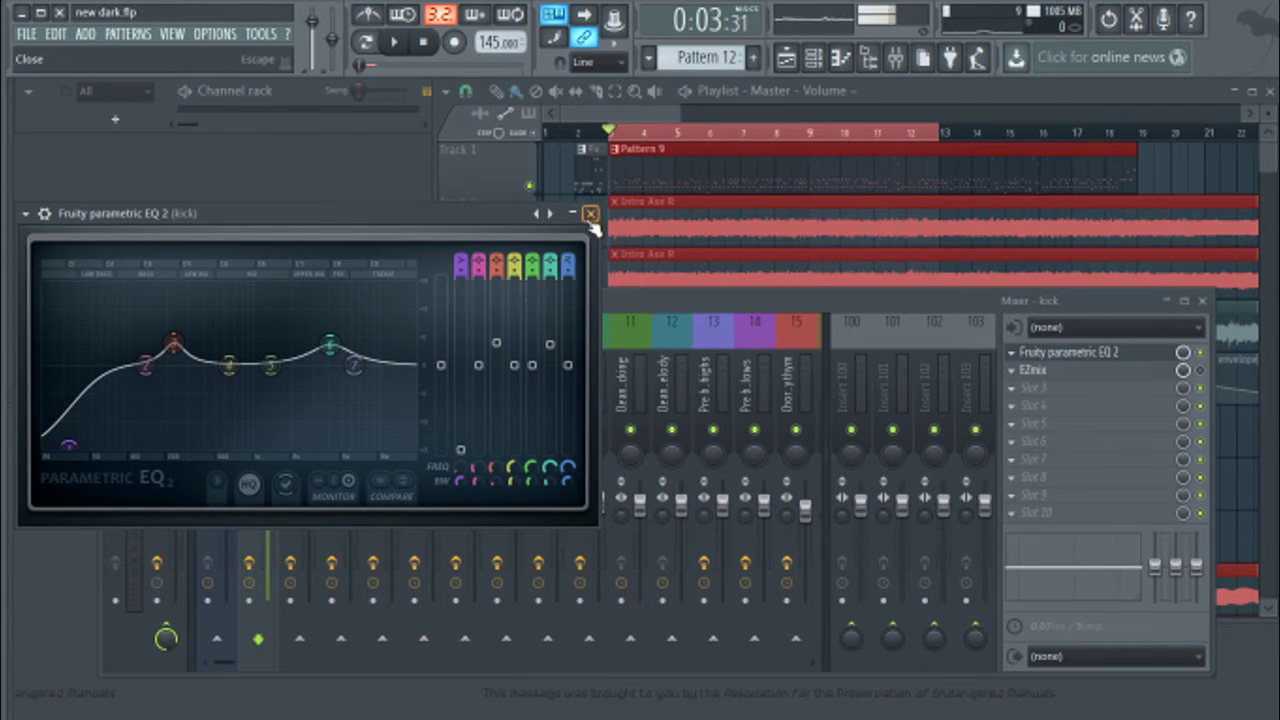
pyautogui.moveTo(400, 214); pyautogui.dragTo(790, 220)
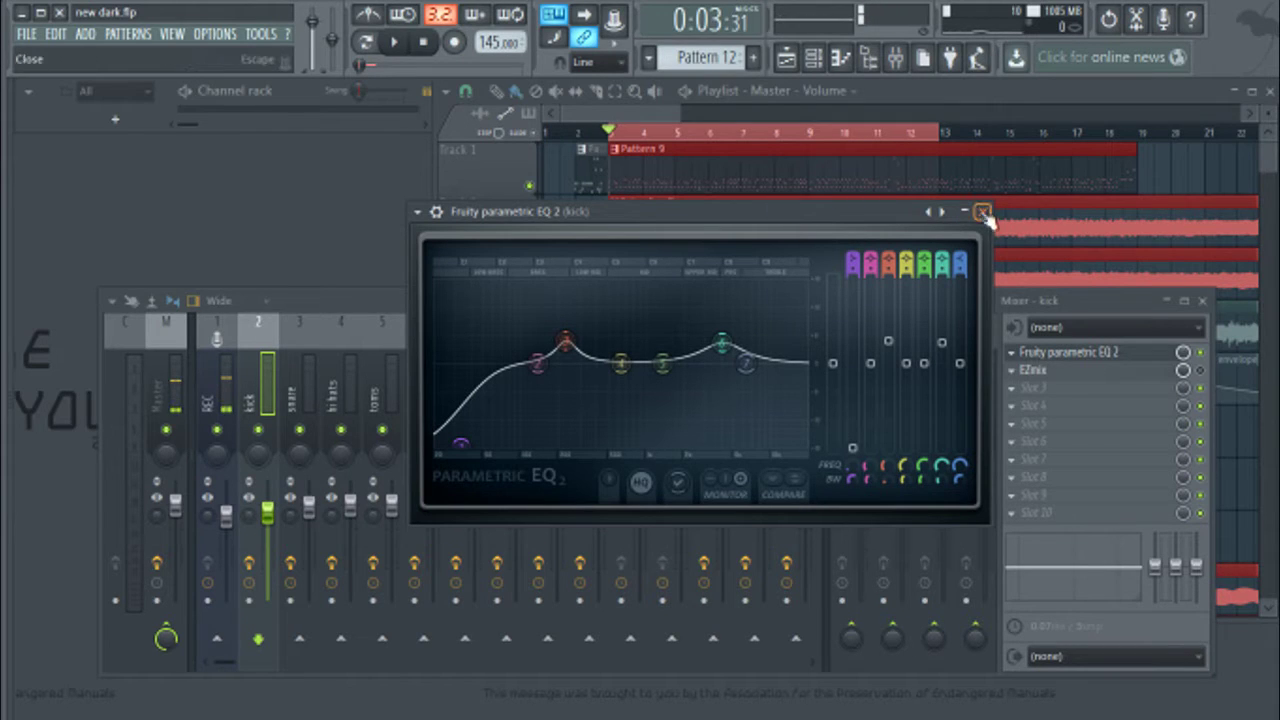
# Step: Open the kick's EZmix to show its BS Kick preset, enable the effect and close its window
pyautogui.click(1110, 374)
pyautogui.moveTo(550, 296); pyautogui.dragTo(487, 187)
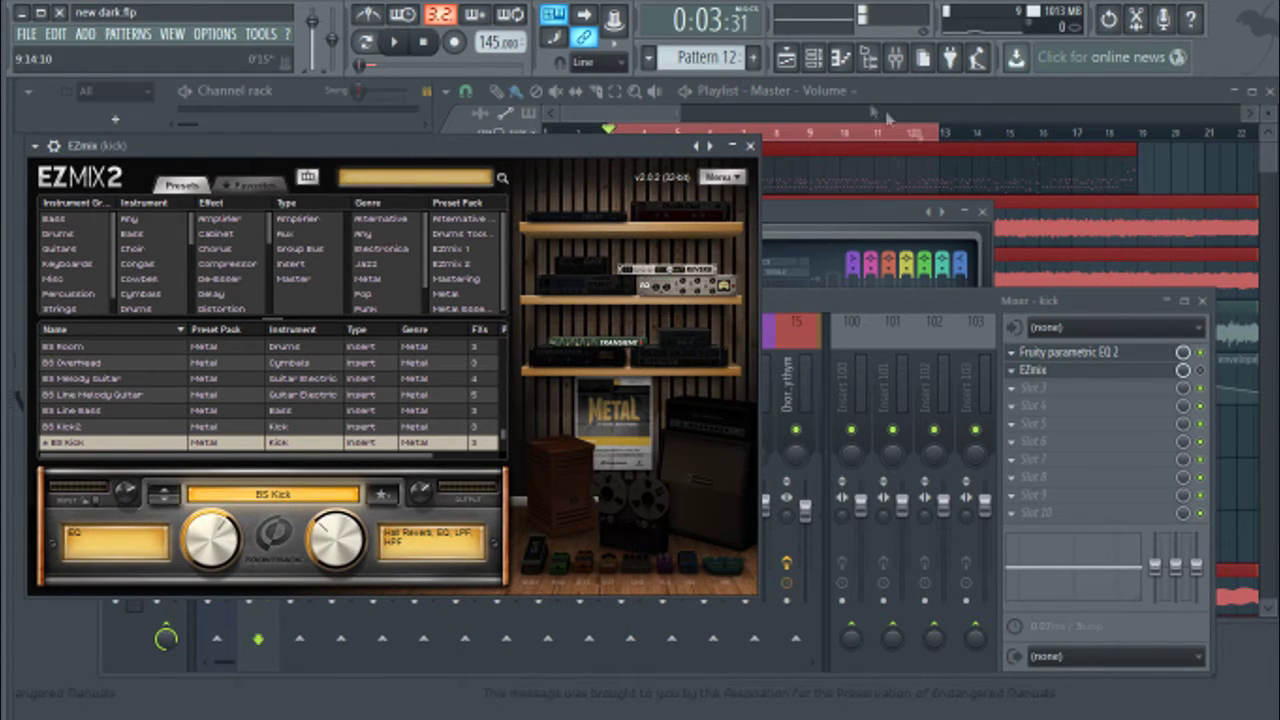
pyautogui.click(1068, 300)
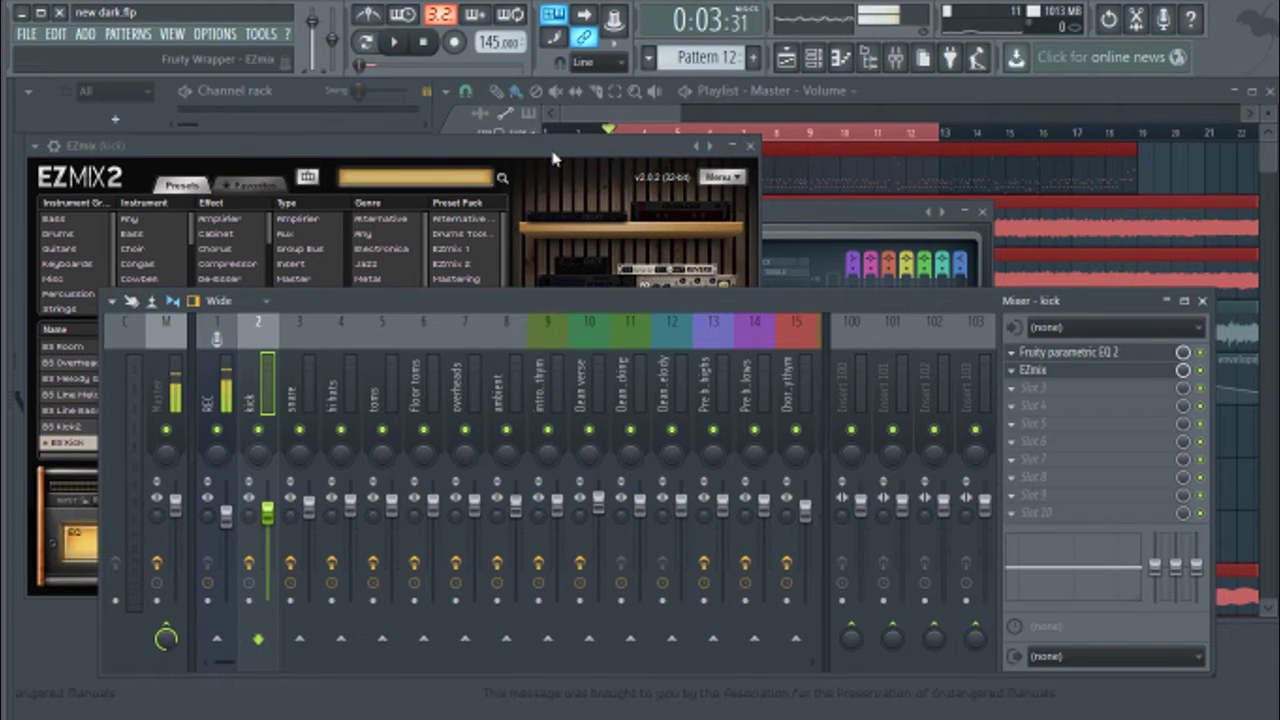
pyautogui.click(752, 150)
pyautogui.click(754, 150)
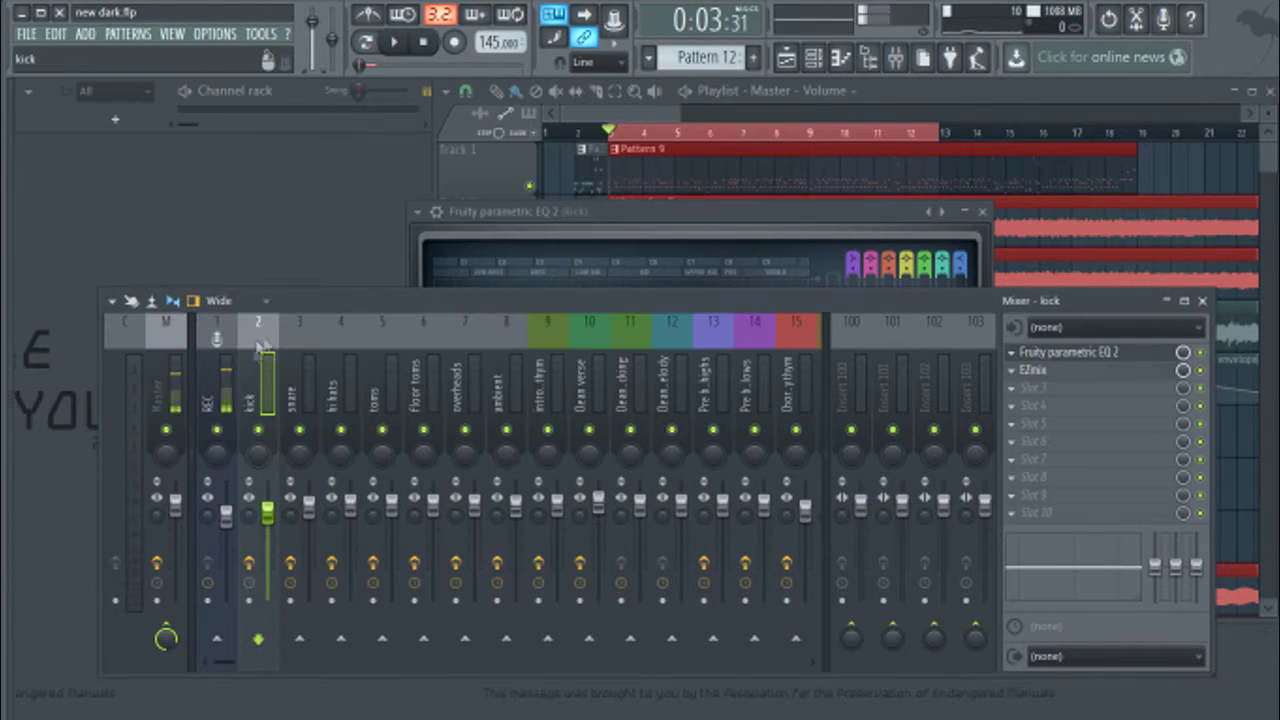
# Step: Isolate the REC and kick tracks, play the range to hear the kick's effects, and unmute all tracks again
pyautogui.rightClick(218, 432)
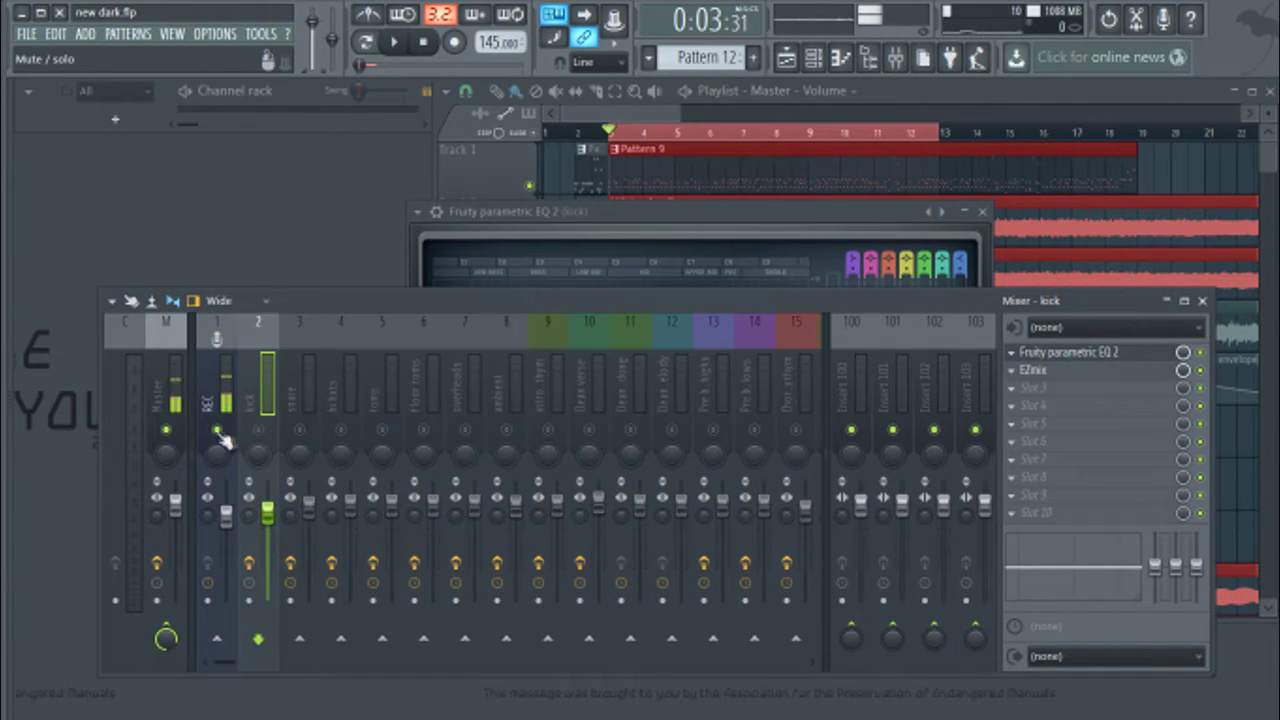
pyautogui.click(259, 432)
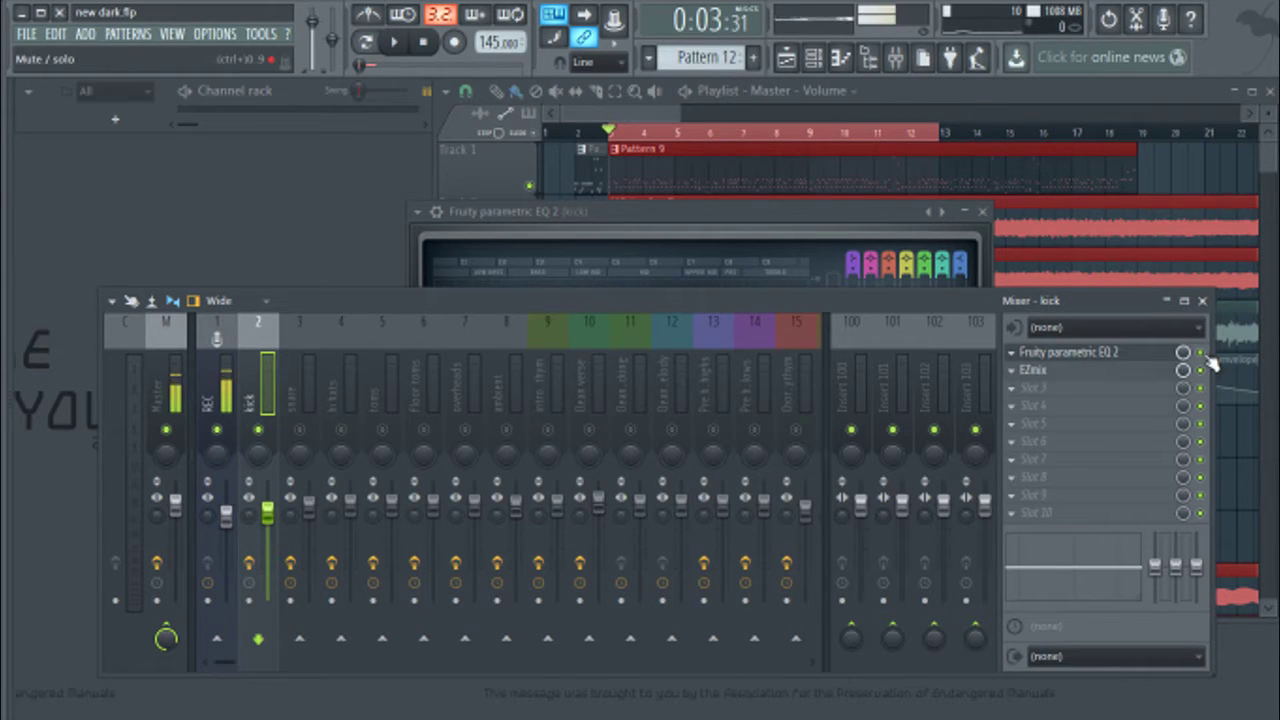
pyautogui.press('space')
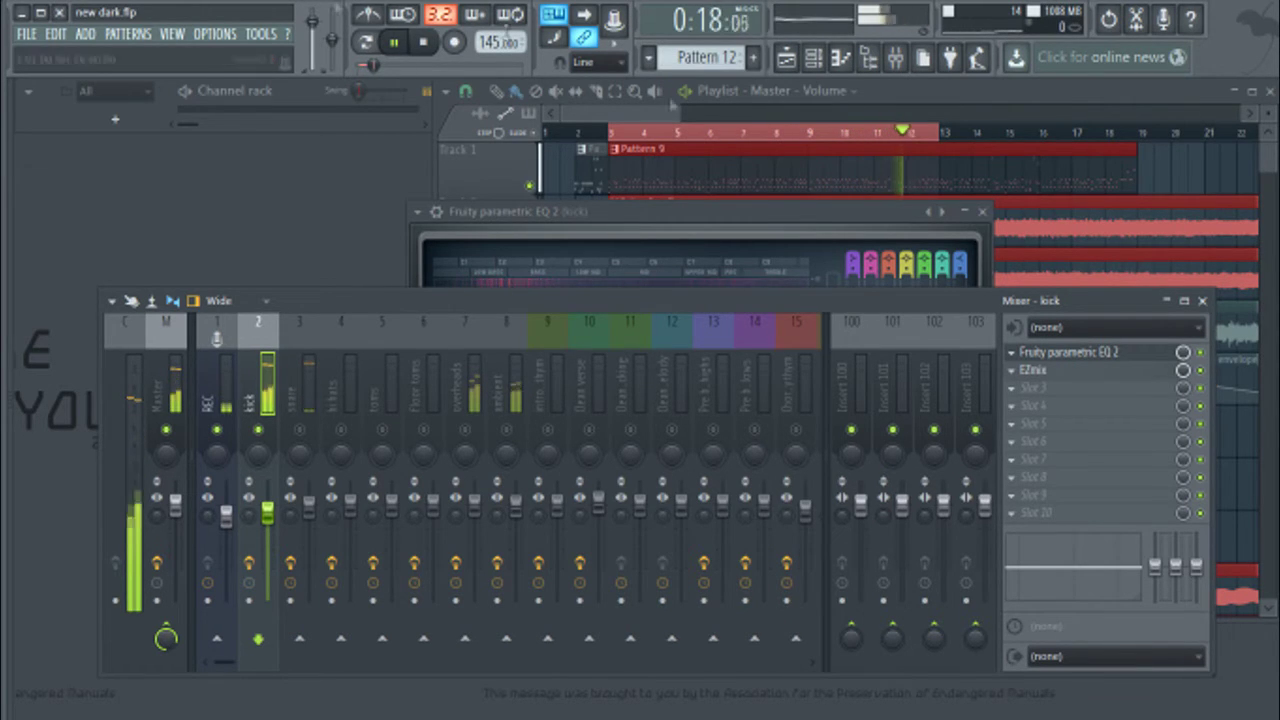
pyautogui.press('space')
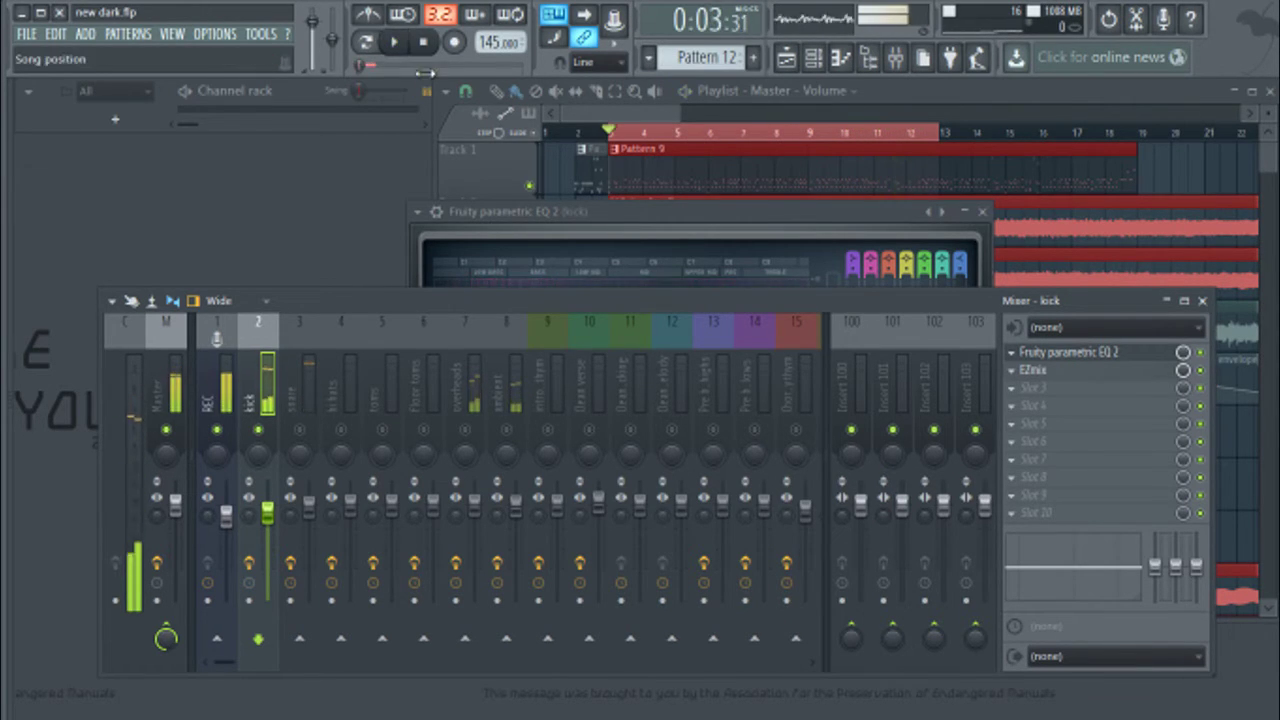
pyautogui.rightClick(260, 433)
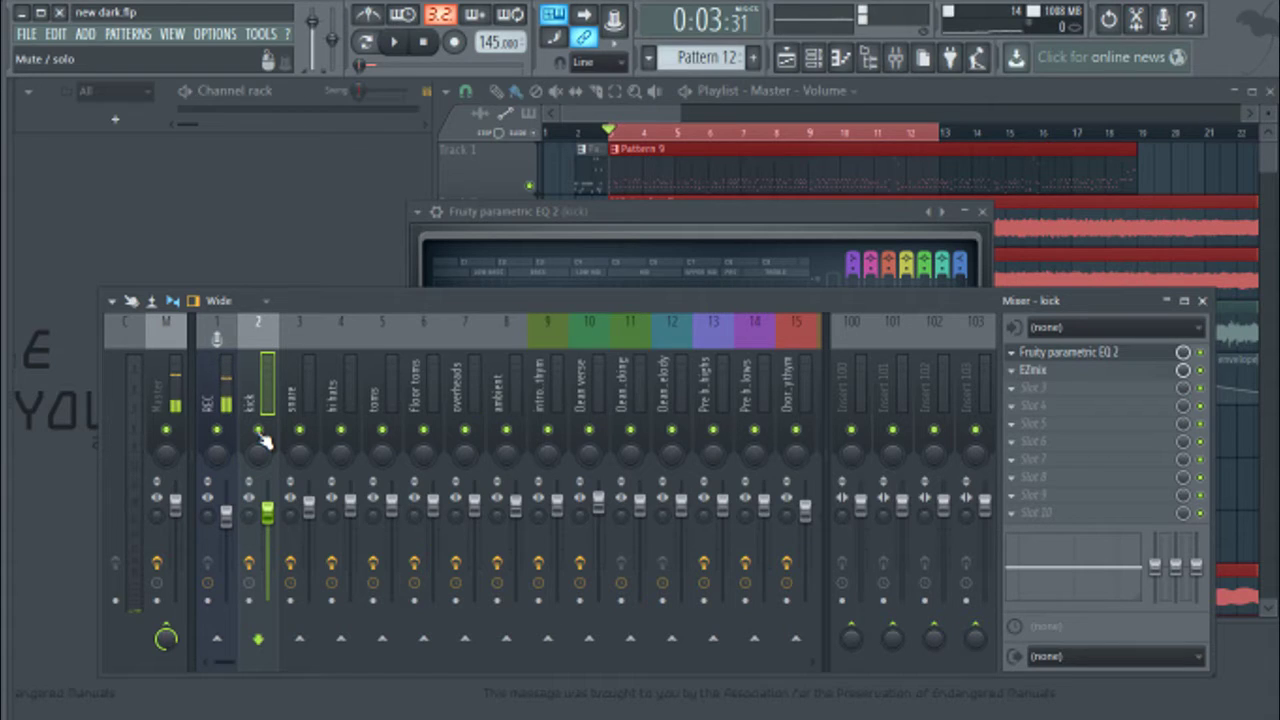
# Step: Move EZmix above Fruity parametric EQ 2 in the kick's effect chain during playback, and close the EQ window
pyautogui.press('space')
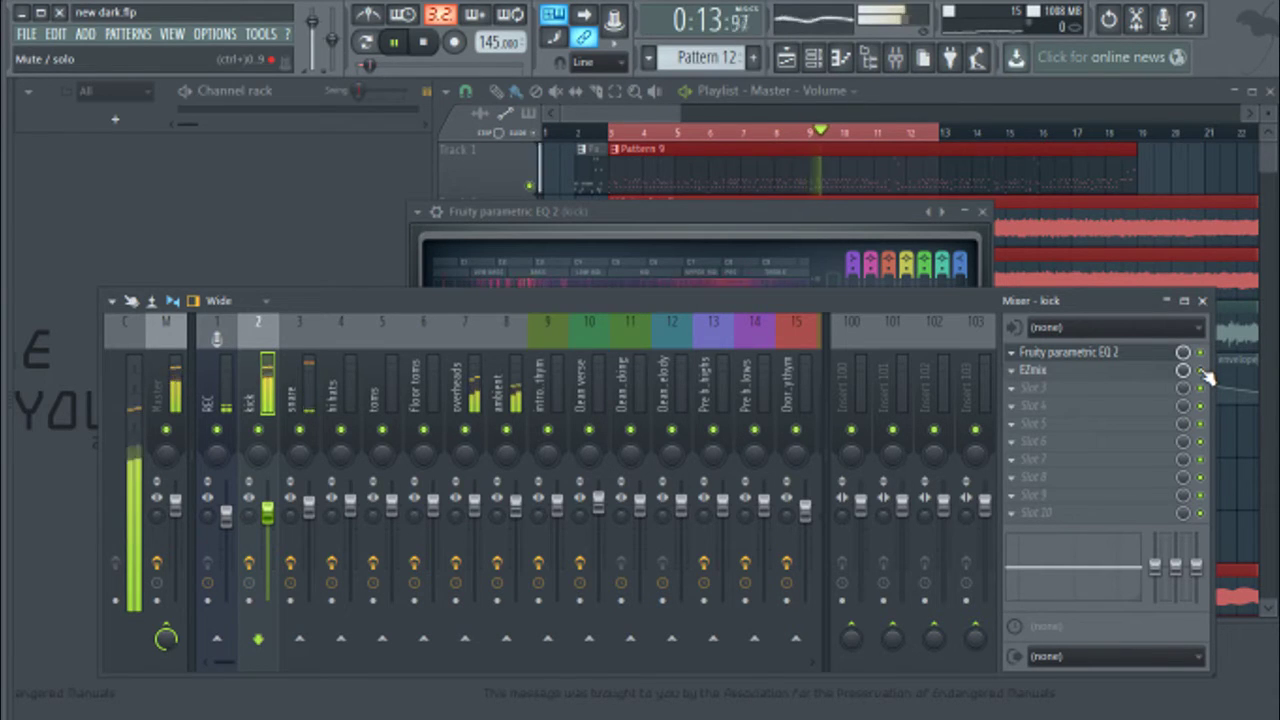
pyautogui.hotkey('alt', 'Up')
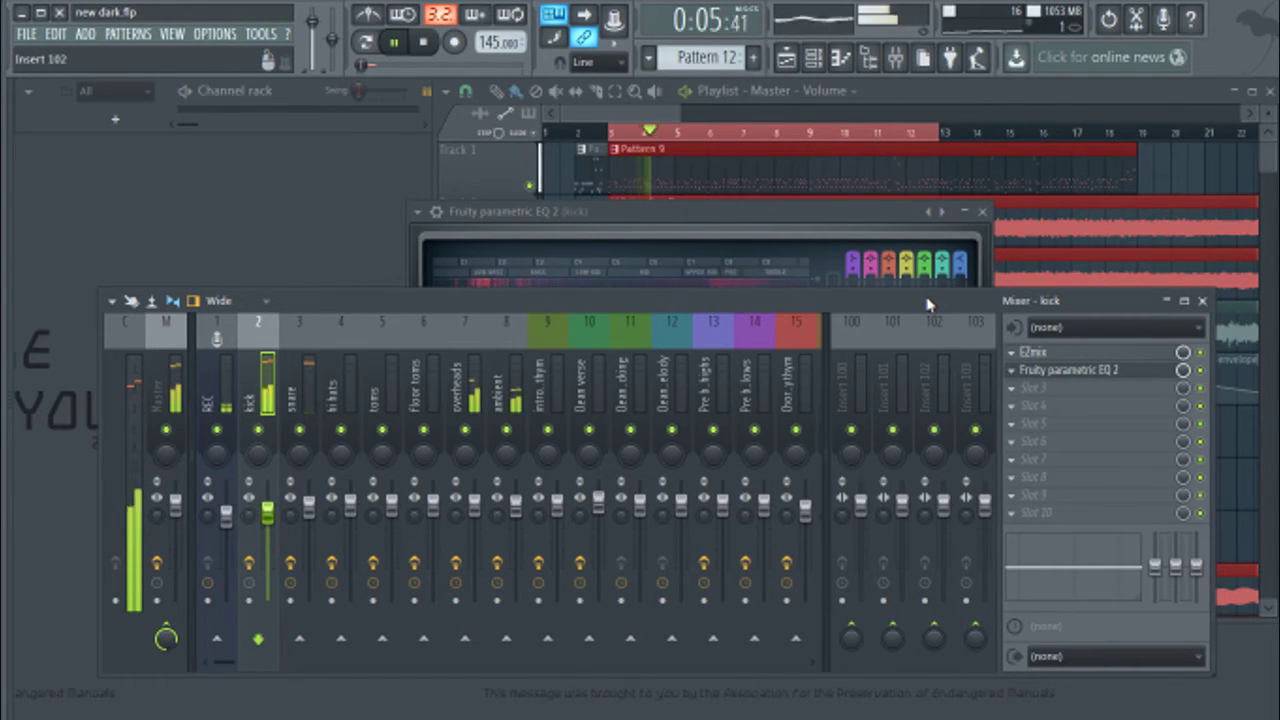
pyautogui.click(423, 41)
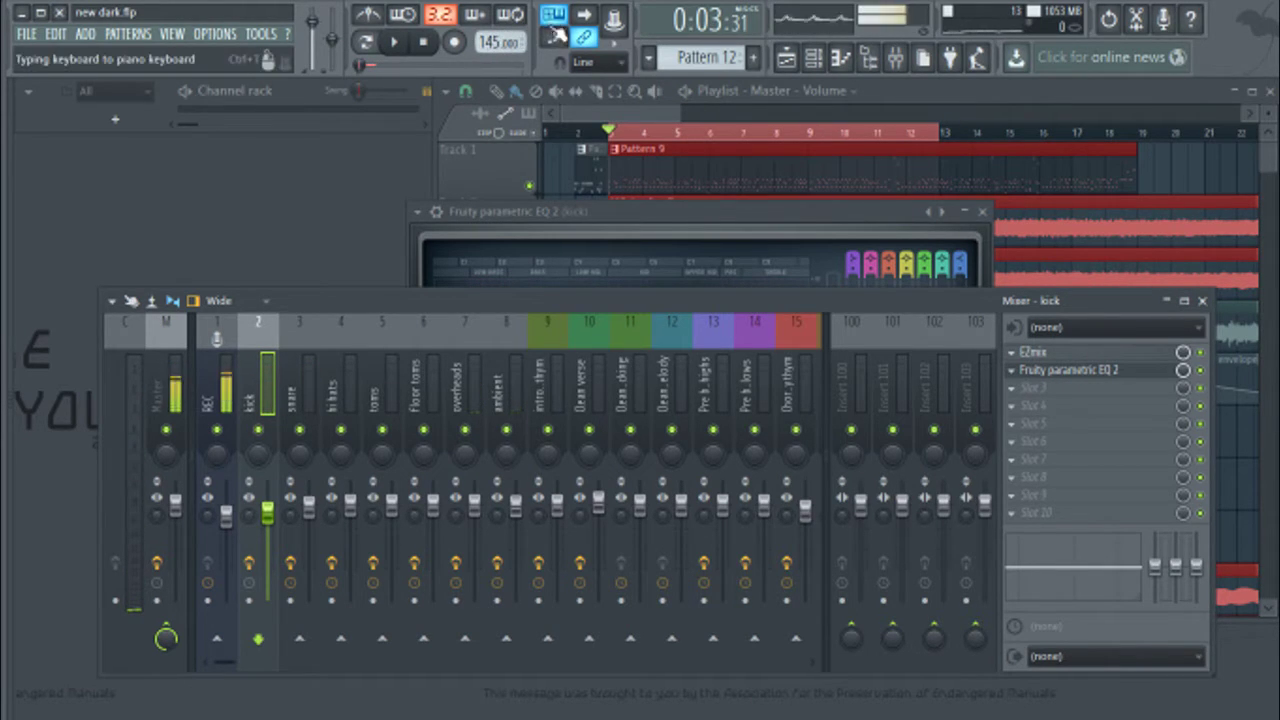
pyautogui.click(933, 220)
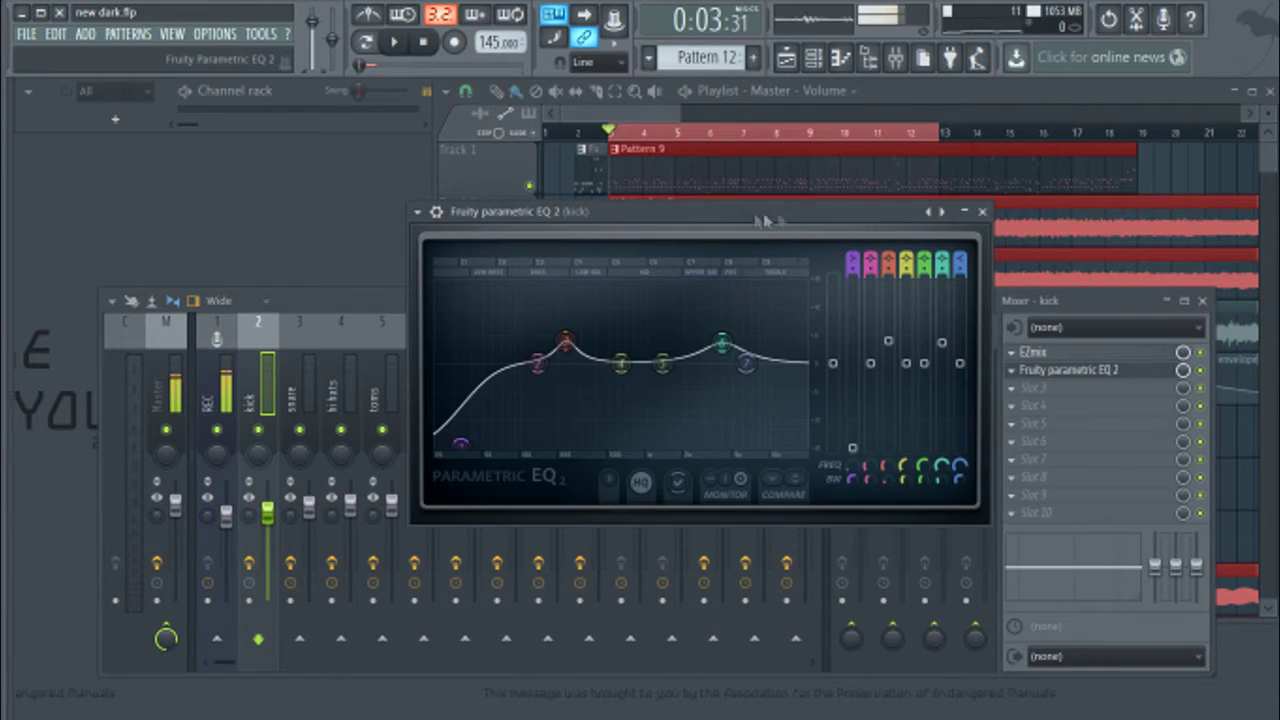
pyautogui.click(980, 212)
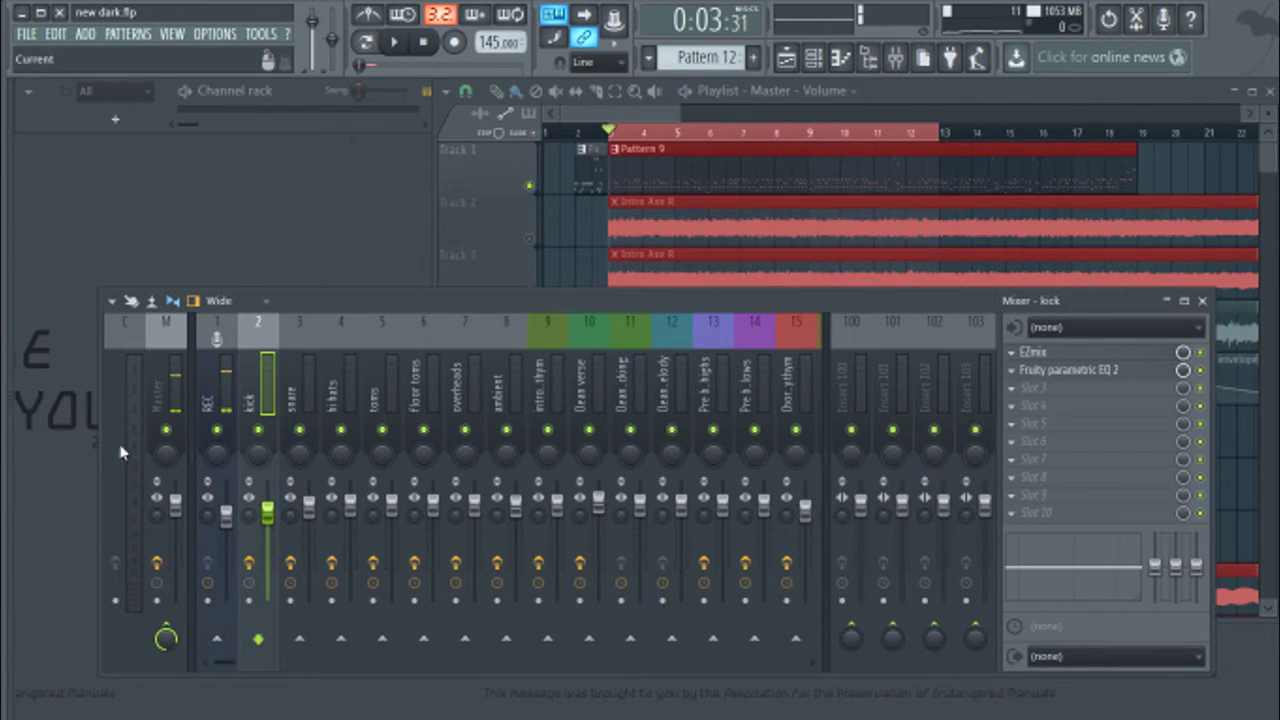
# Step: Select the snare mixer track and isolate it together with the REC track
pyautogui.click(306, 390)
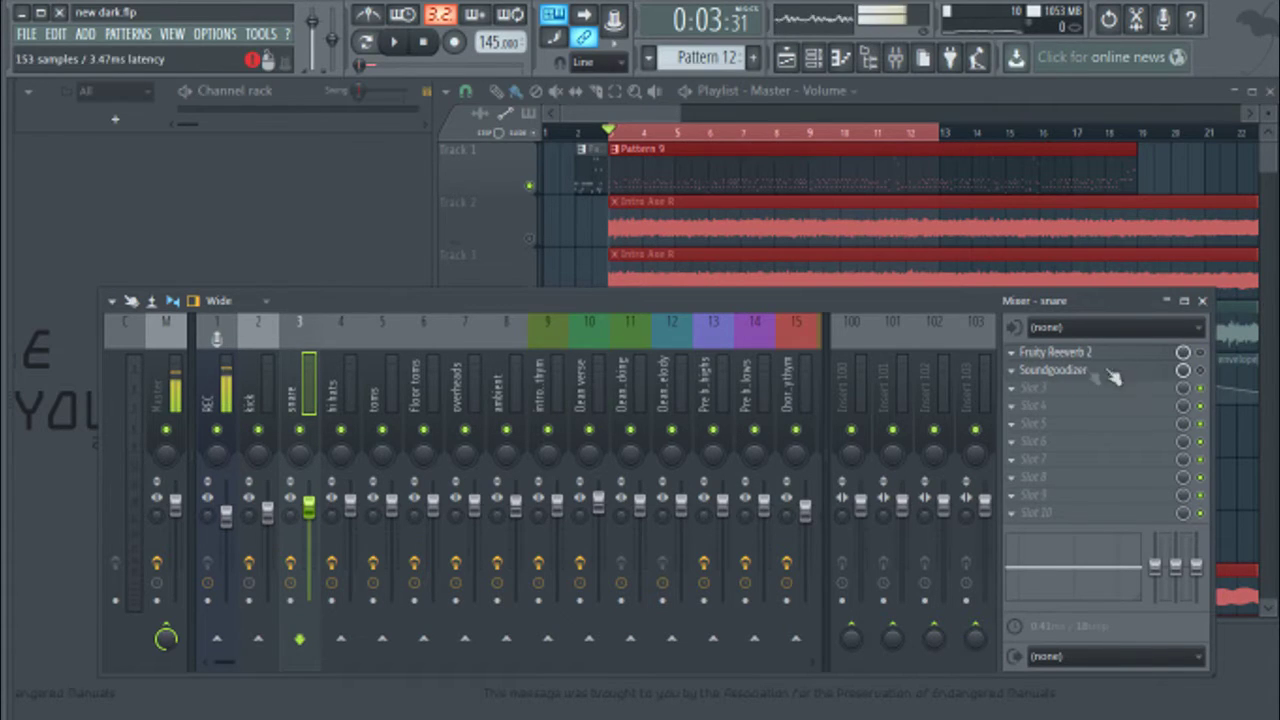
pyautogui.rightClick(226, 432)
pyautogui.click(301, 432)
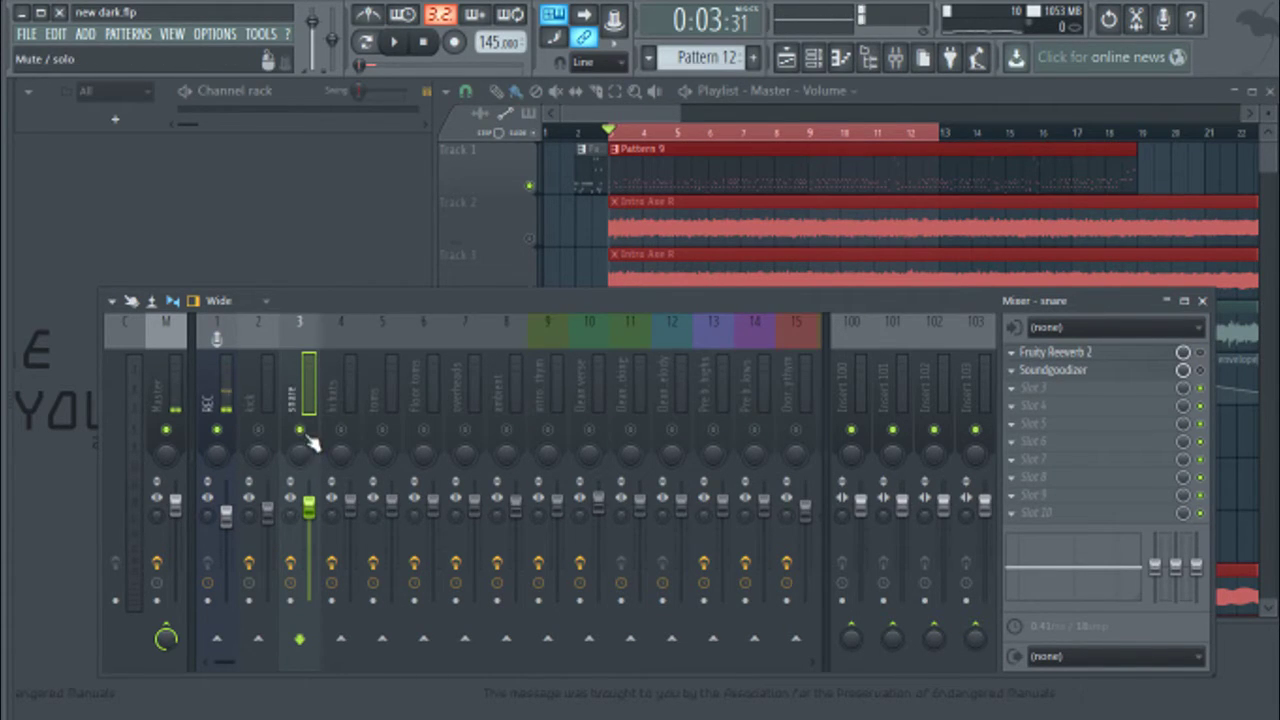
# Step: Enable Fruity Reeverb 2 on the snare, audition it over the selected range and close its window
pyautogui.click(1132, 354)
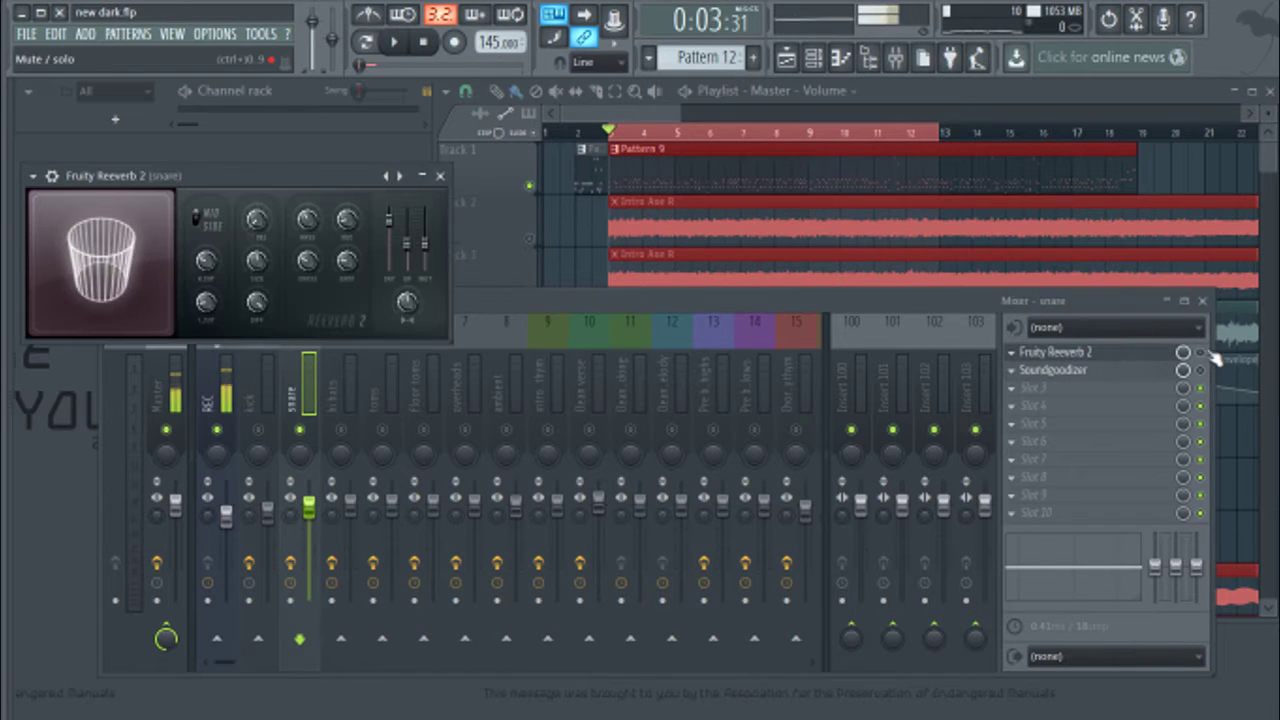
pyautogui.moveTo(280, 175); pyautogui.dragTo(270, 117)
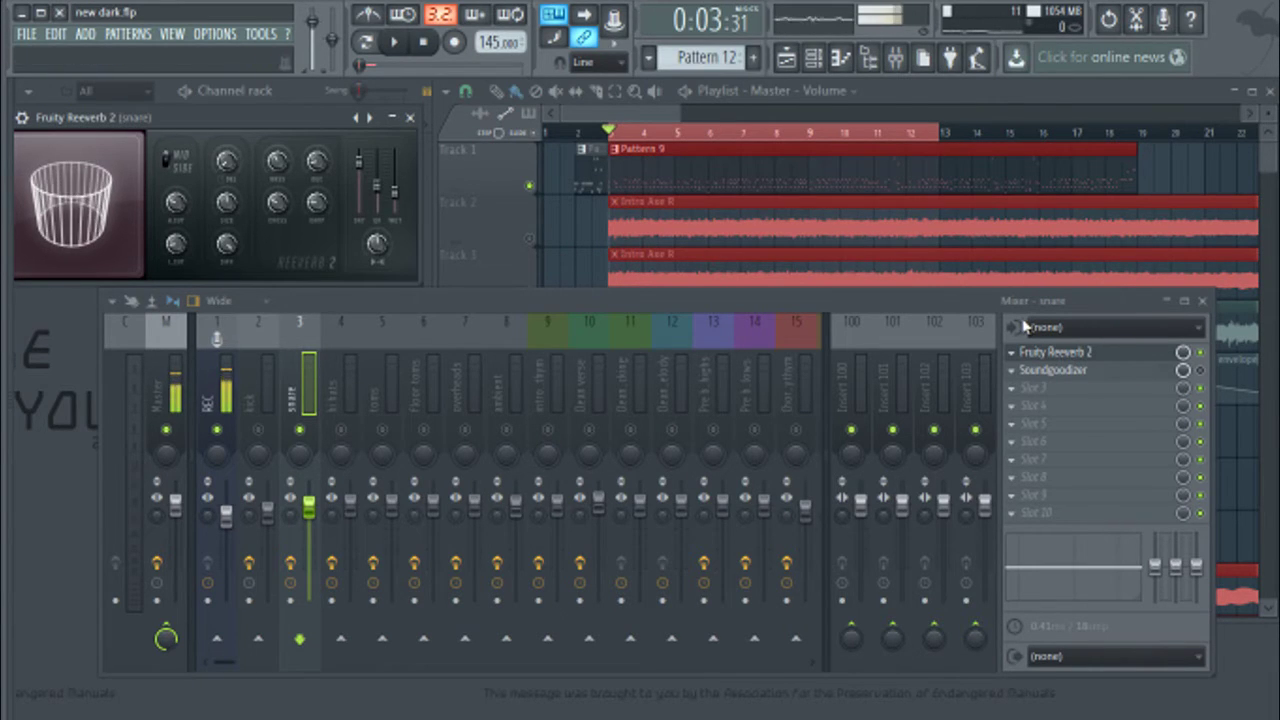
pyautogui.press('space')
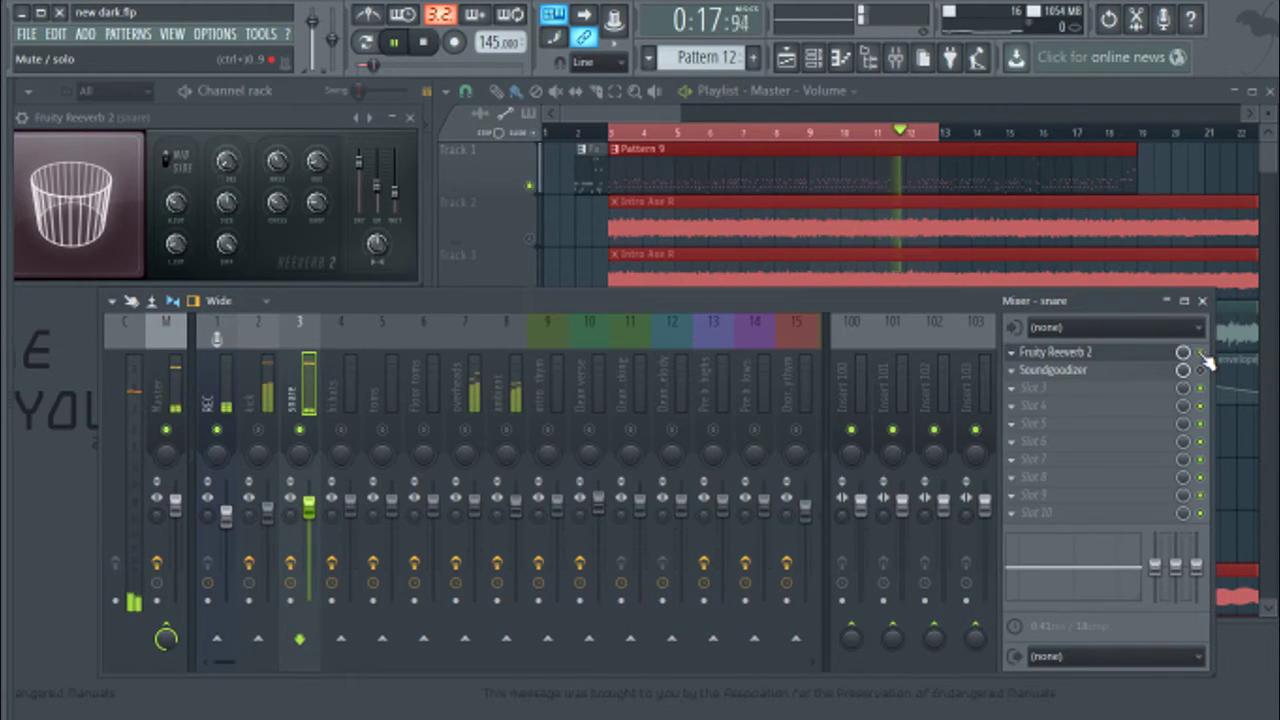
pyautogui.click(1097, 356)
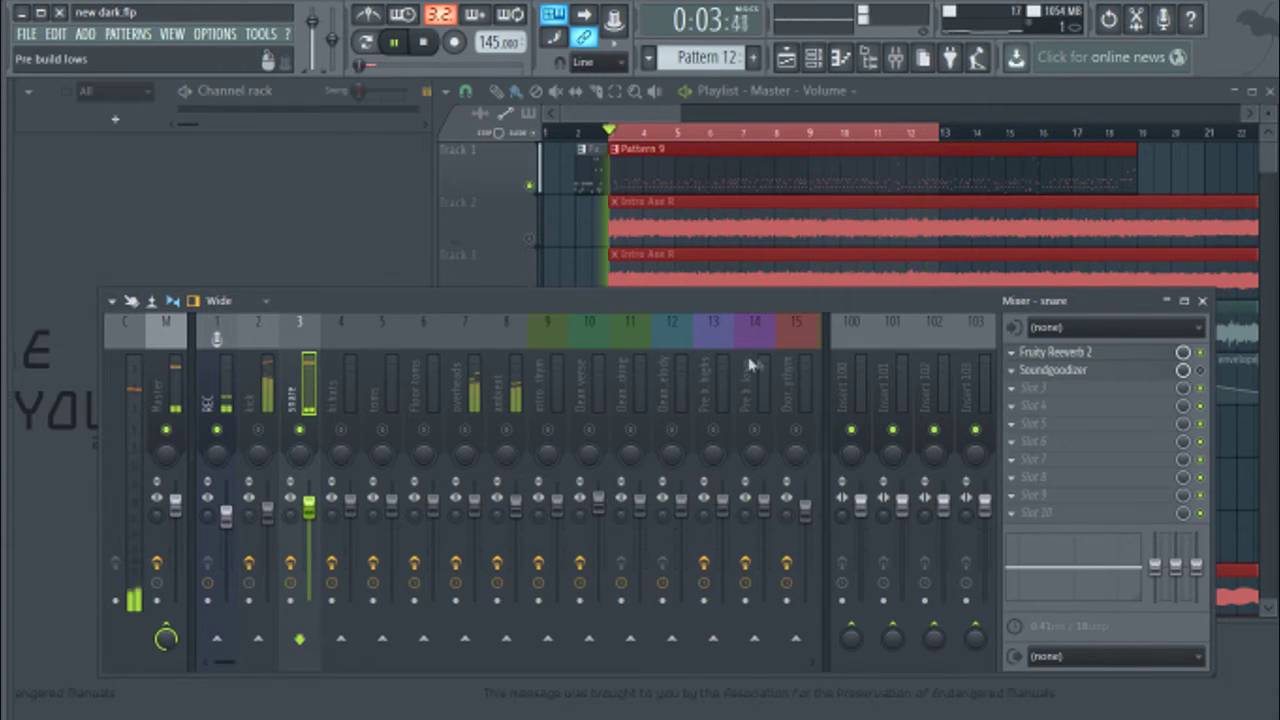
pyautogui.press('space')
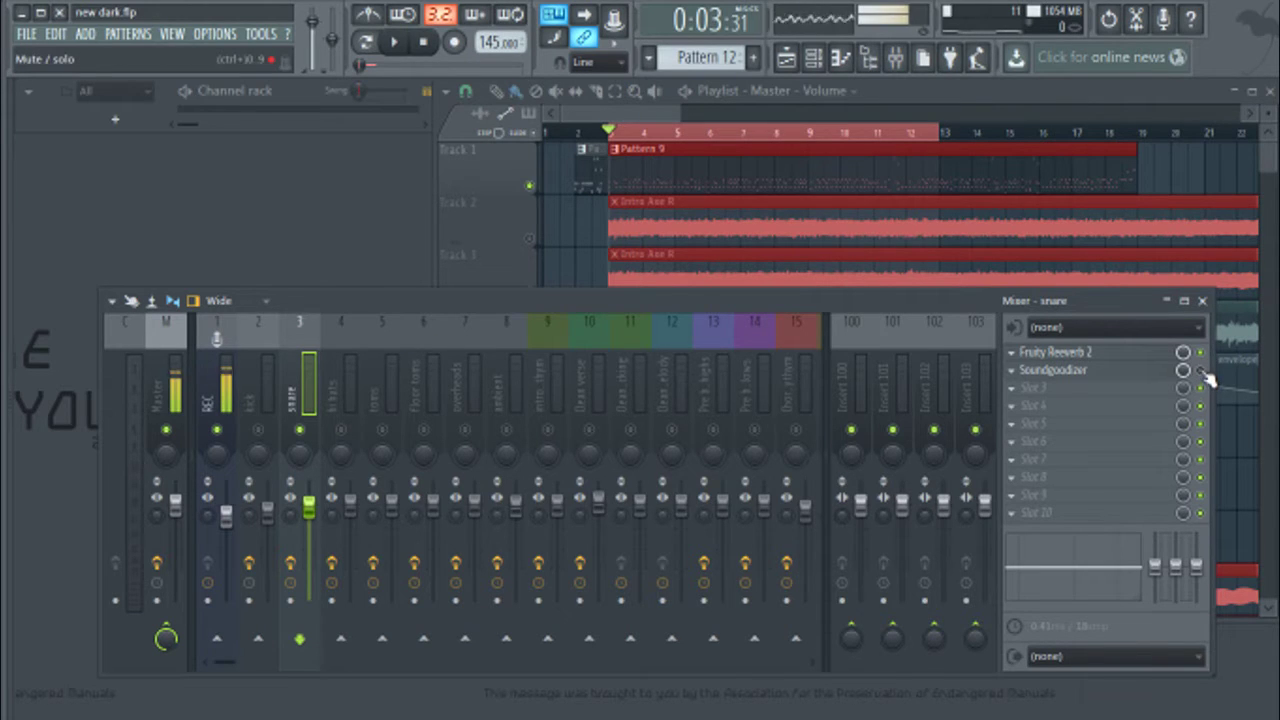
# Step: View the snare's Soundgoodizer settings, enable the effect and audition it over the selected range
pyautogui.click(1060, 370)
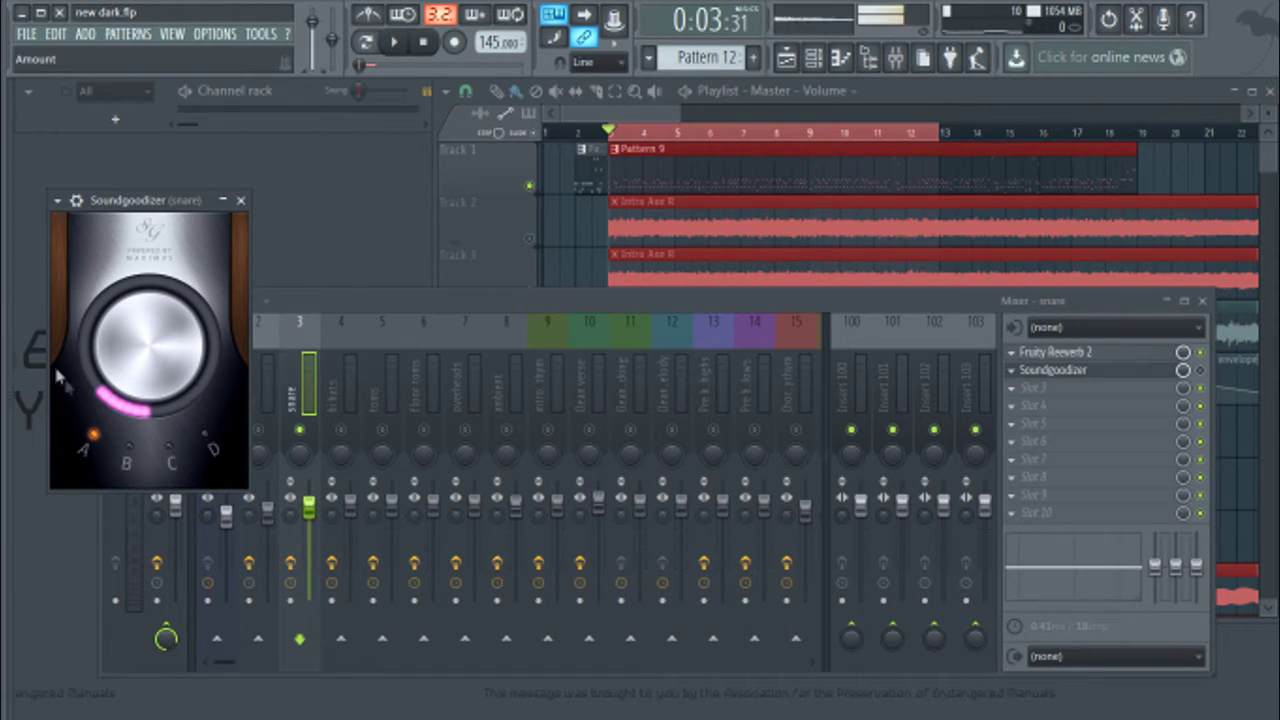
pyautogui.click(241, 201)
pyautogui.press('space')
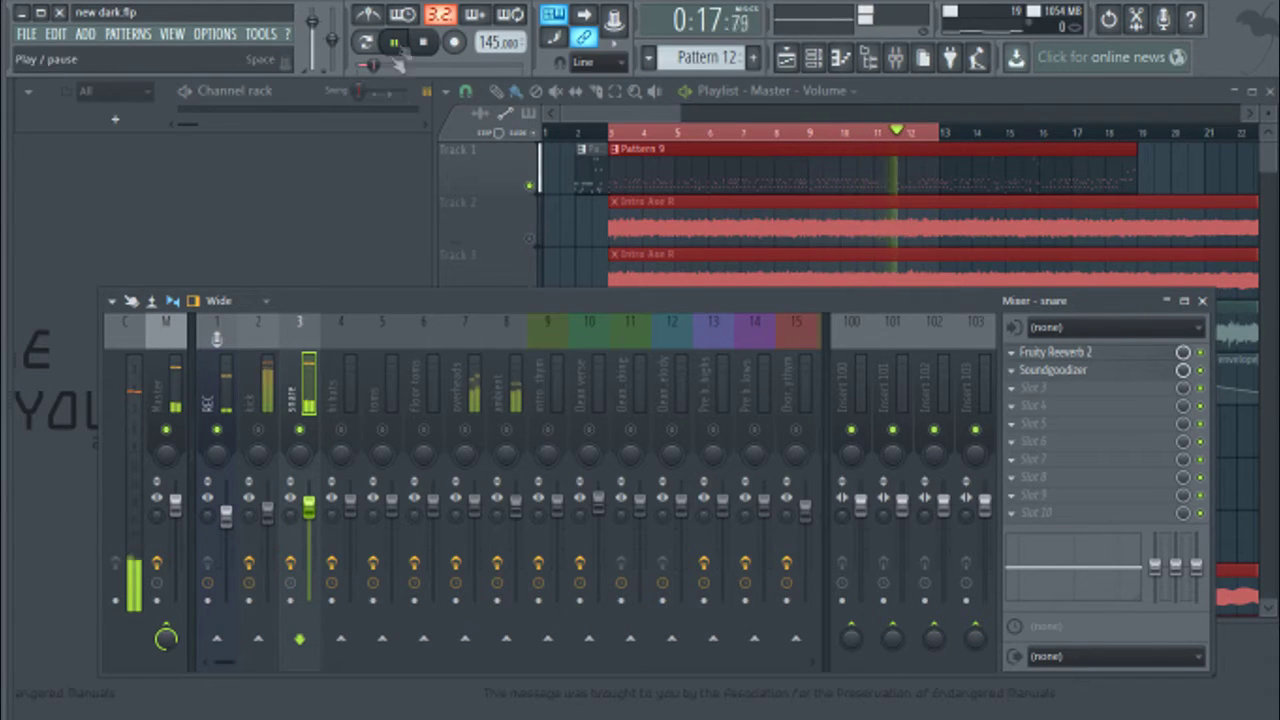
pyautogui.press('space')
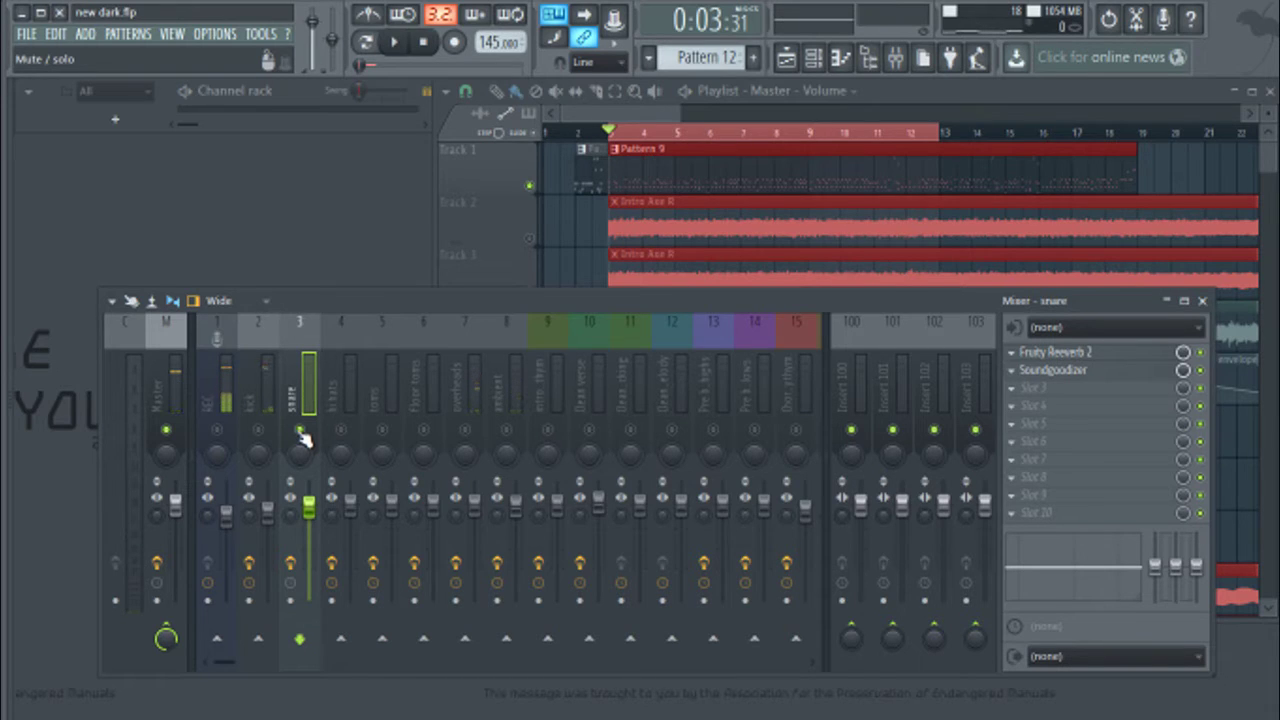
# Step: Restore all mixer tracks from the snare solo and audition the full drum mix over the selected range
pyautogui.press('space')
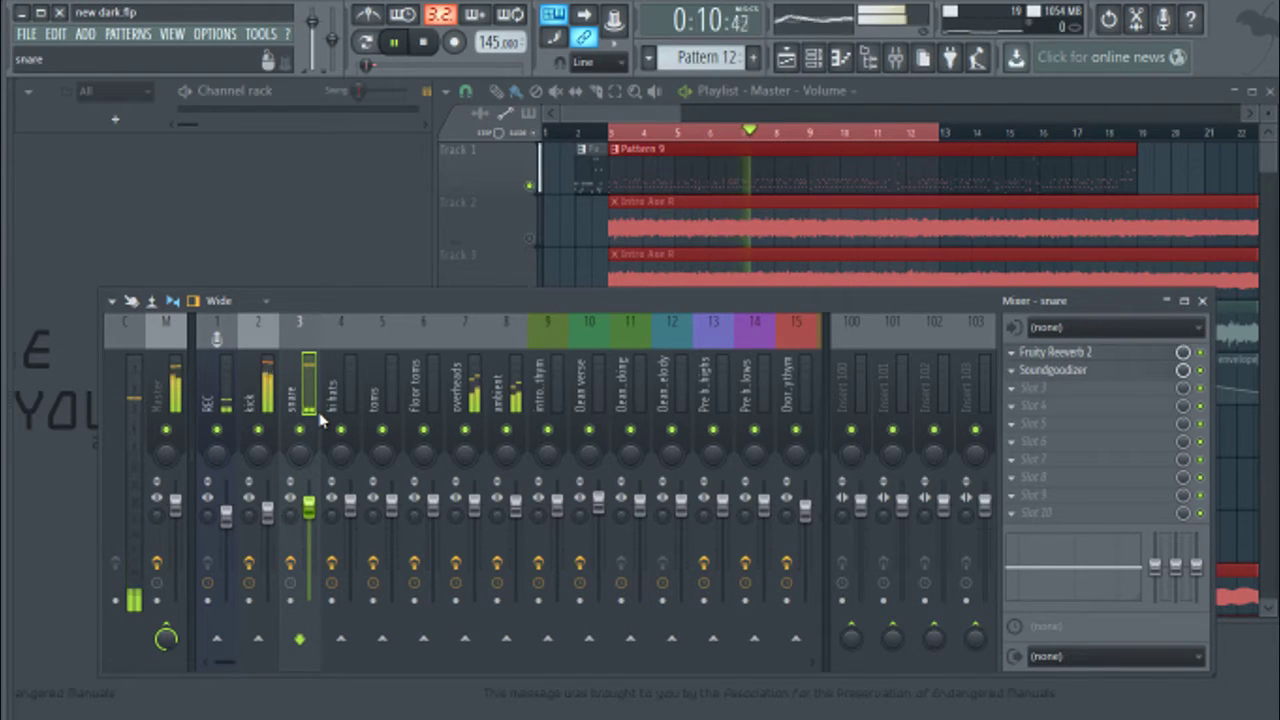
pyautogui.press('space')
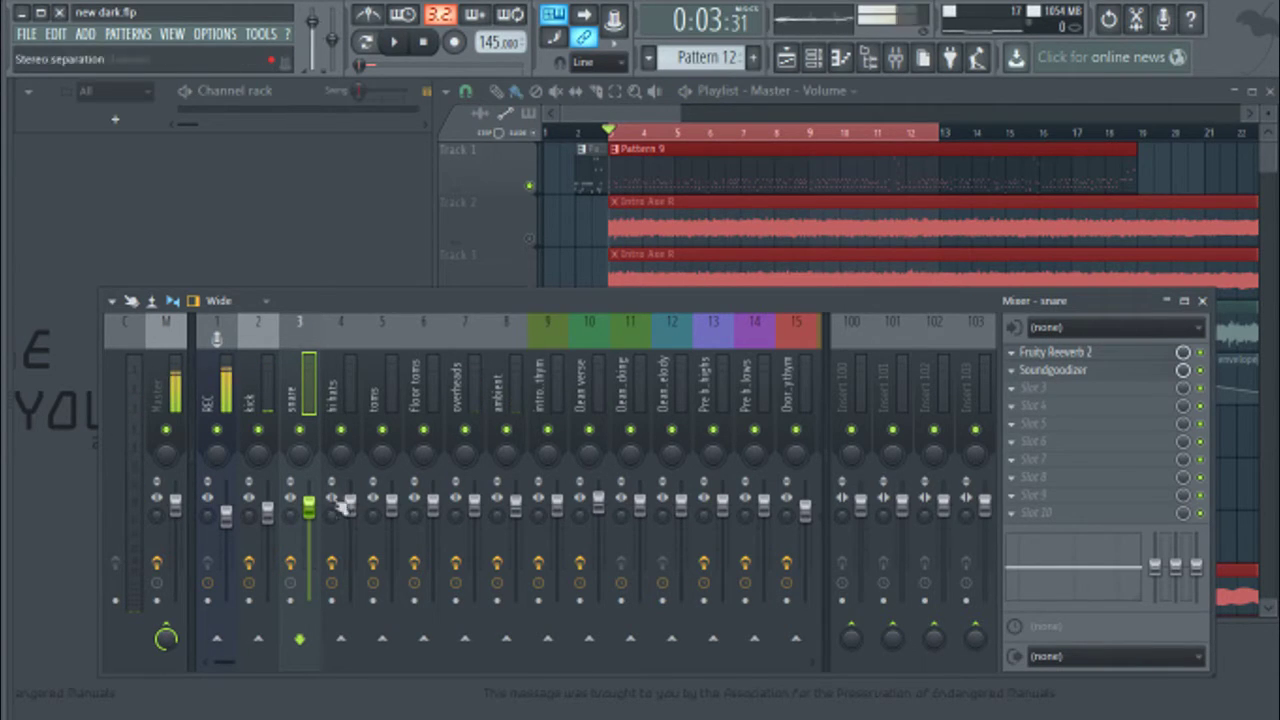
# Step: Enable Fruity parametric EQ 2 on the hi hats mixer track, review its bands and close its window
pyautogui.click(333, 392)
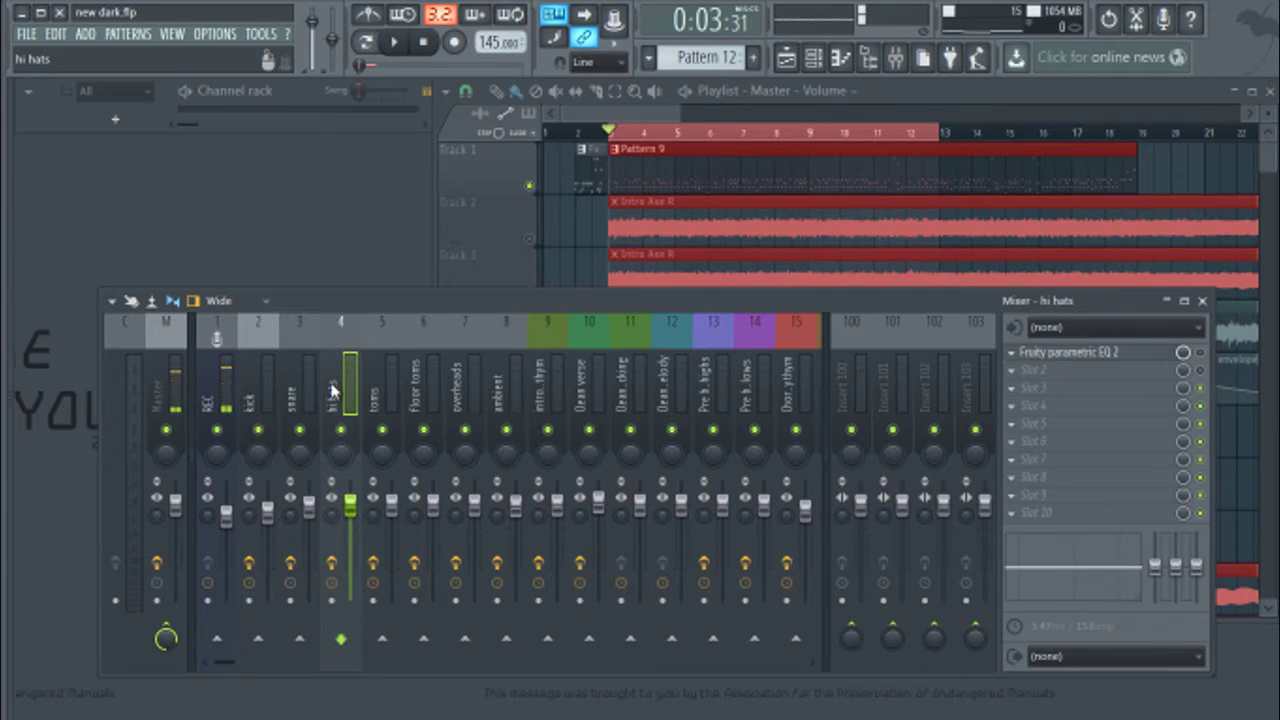
pyautogui.click(1176, 352)
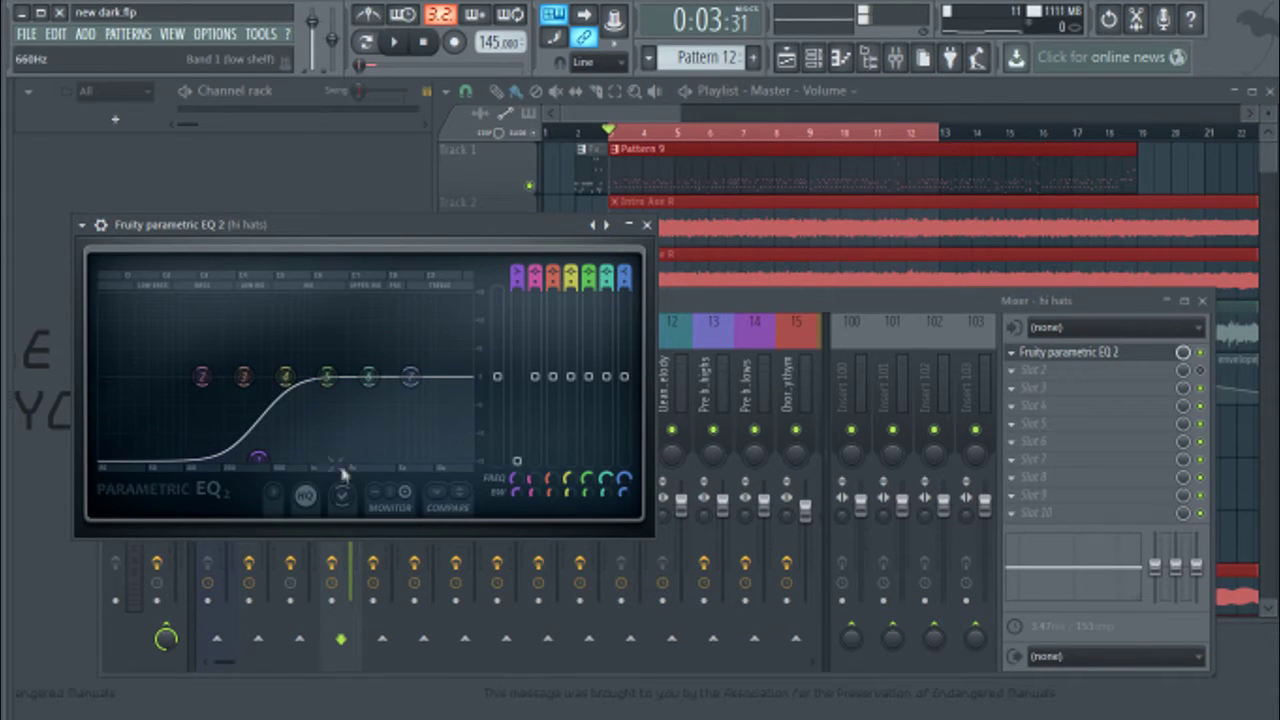
pyautogui.moveTo(412, 378)
pyautogui.mouseDown()
pyautogui.moveTo(407, 362)
pyautogui.moveTo(413, 383)
pyautogui.mouseUp()
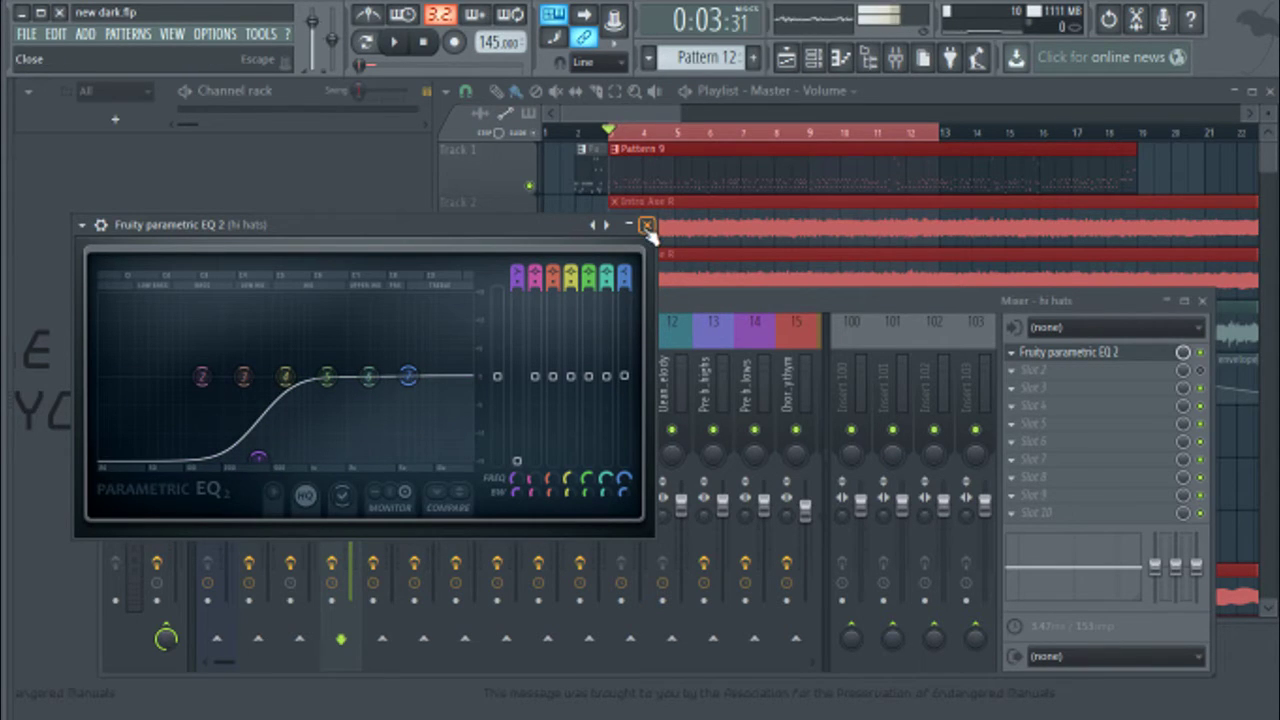
pyautogui.click(647, 226)
# Step: Enable Soundgoodizer on both the toms and floor toms mixer tracks
pyautogui.click(381, 390)
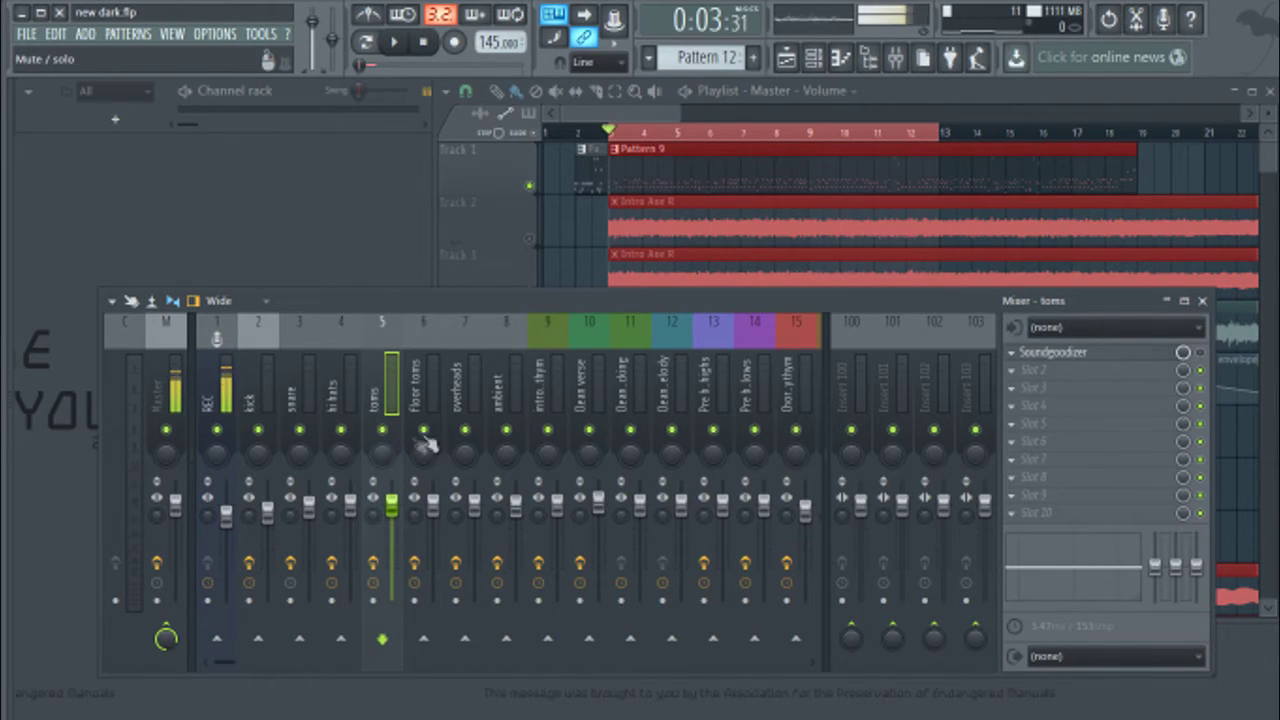
pyautogui.click(416, 390)
pyautogui.click(378, 385)
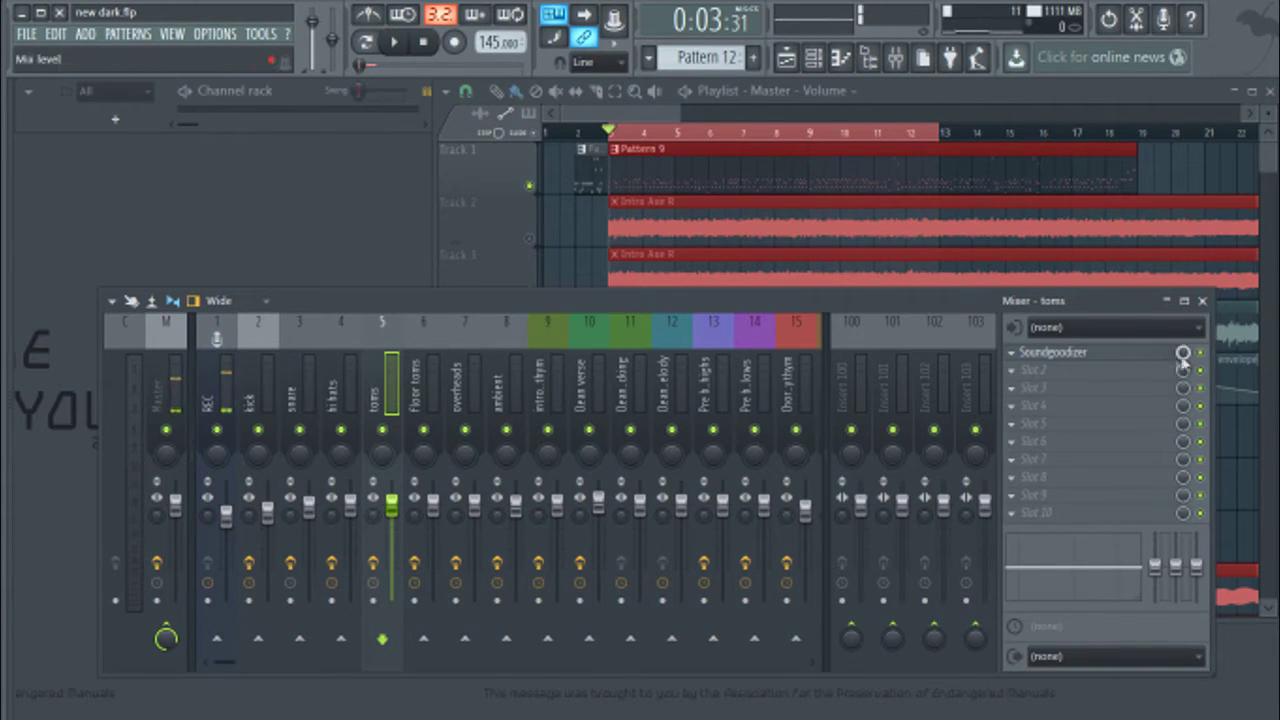
pyautogui.click(416, 395)
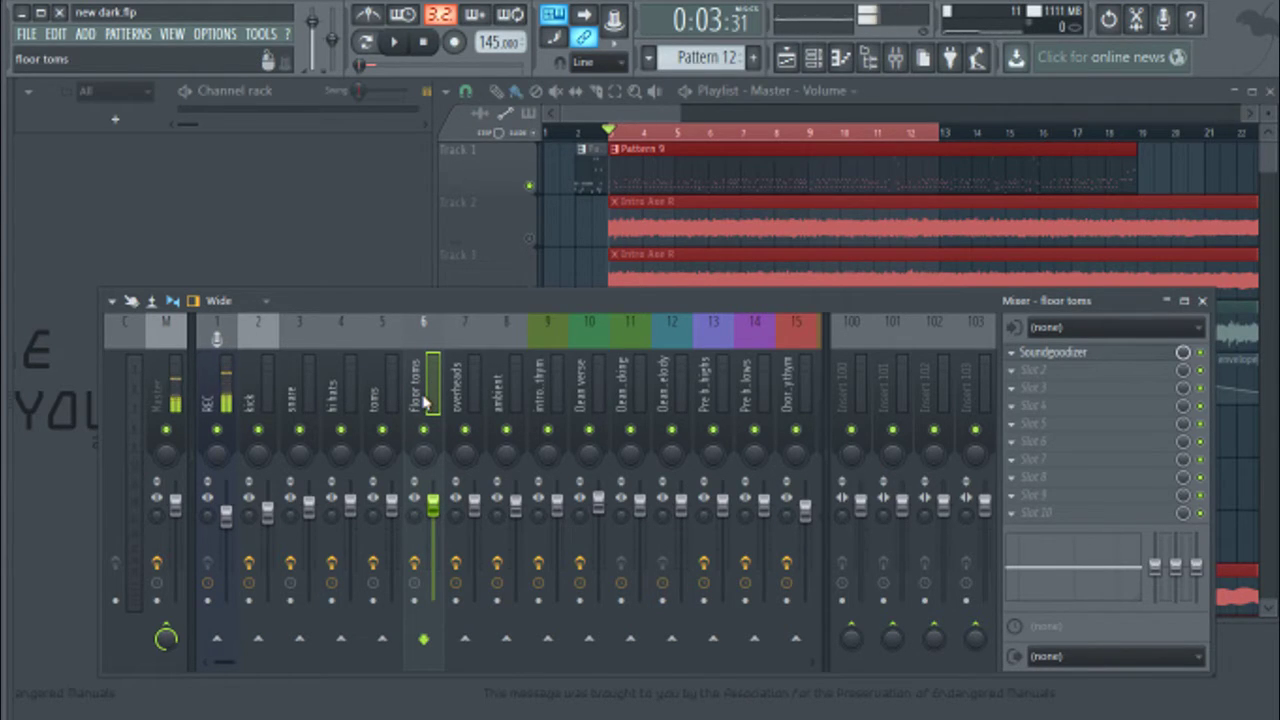
# Step: View the EZmix preset used on the overheads mixer track and close the plugin window
pyautogui.click(465, 385)
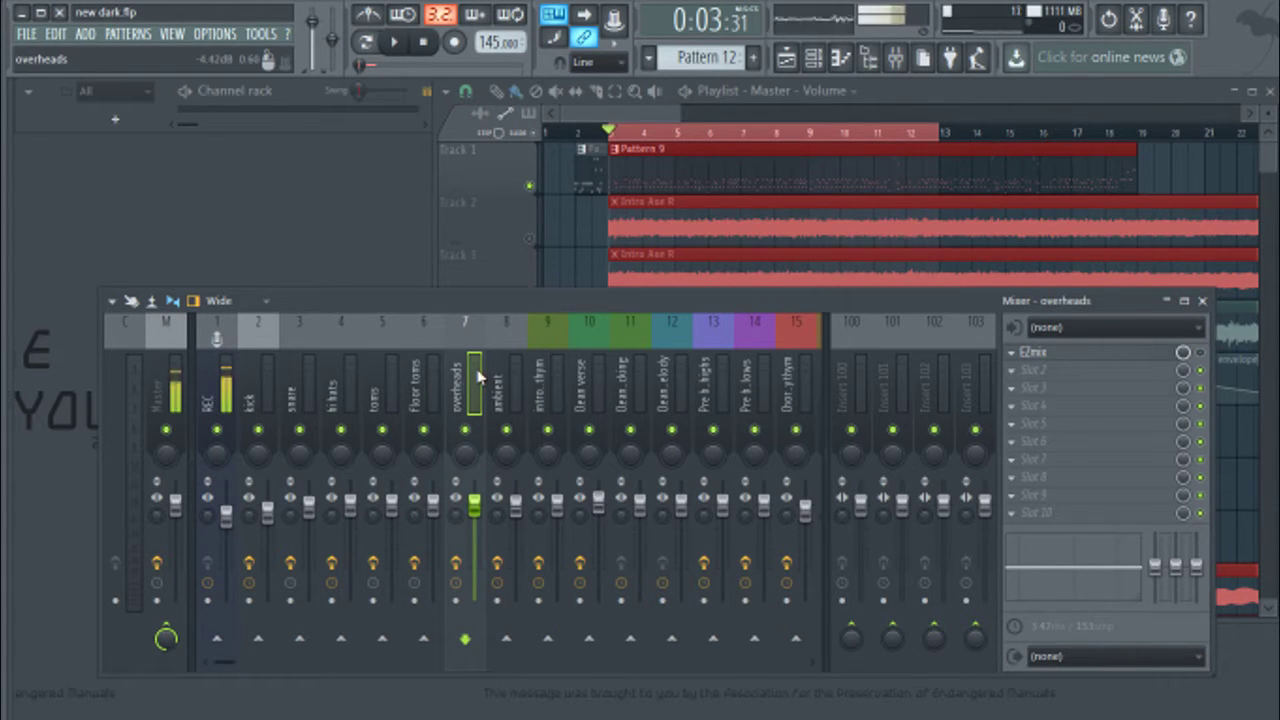
pyautogui.click(1128, 355)
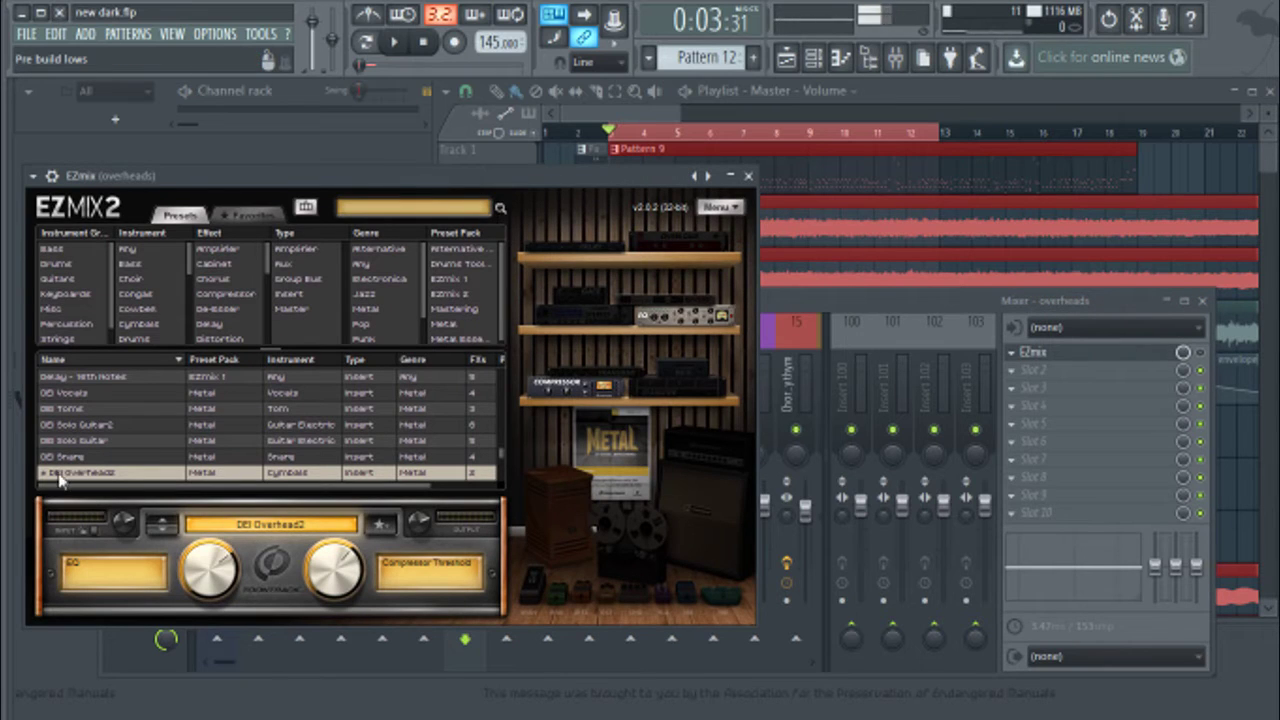
pyautogui.click(750, 177)
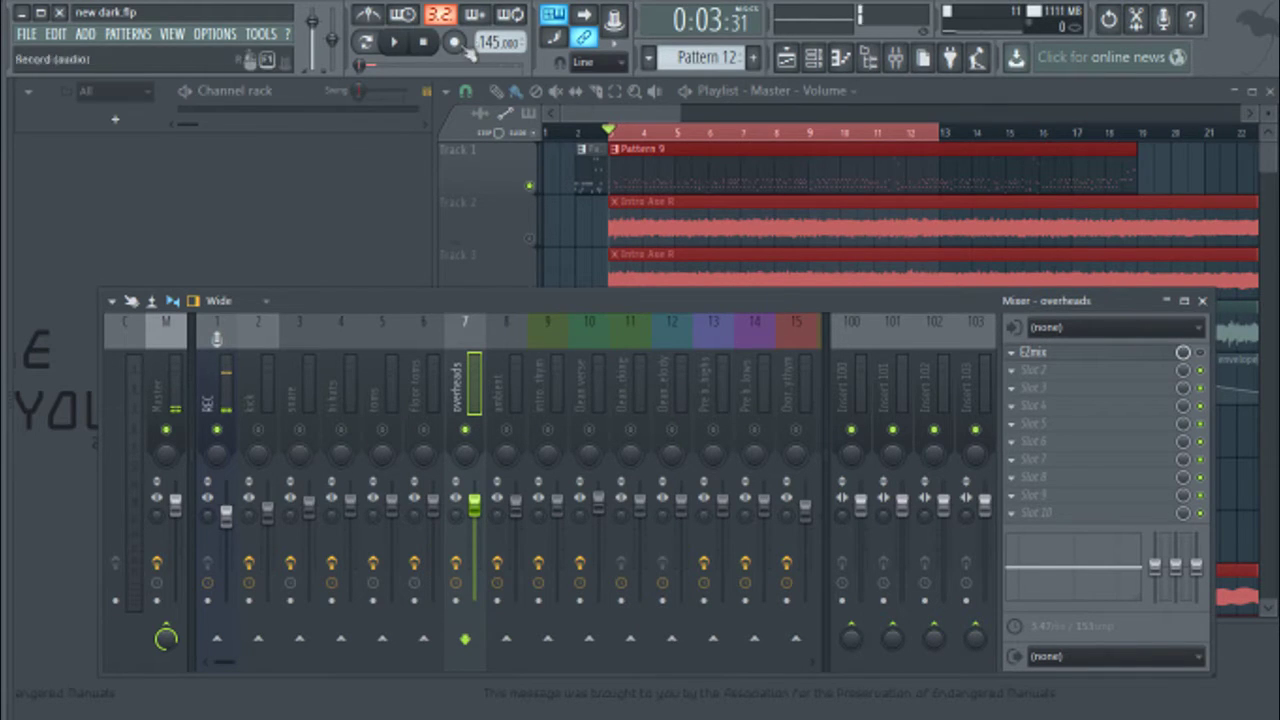
# Step: Enable EZmix on the overheads while auditioning them isolated with the REC track, and restore all mixer tracks
pyautogui.click(396, 44)
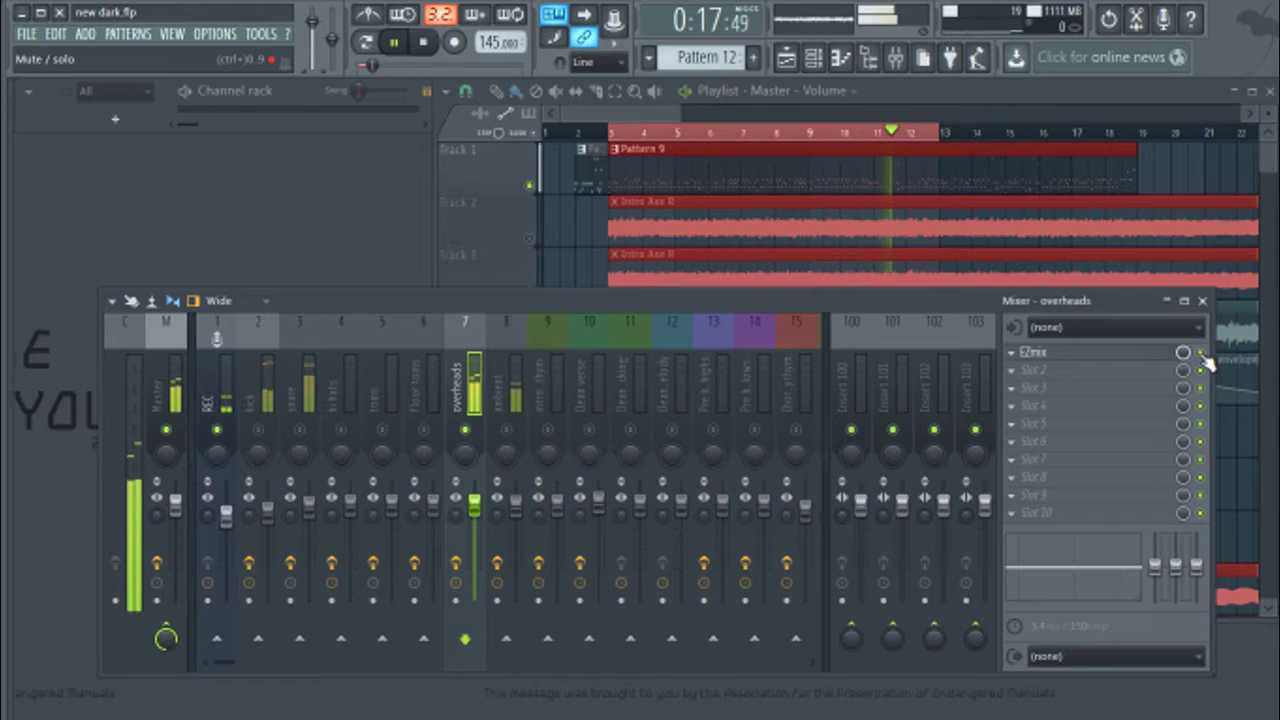
pyautogui.click(424, 44)
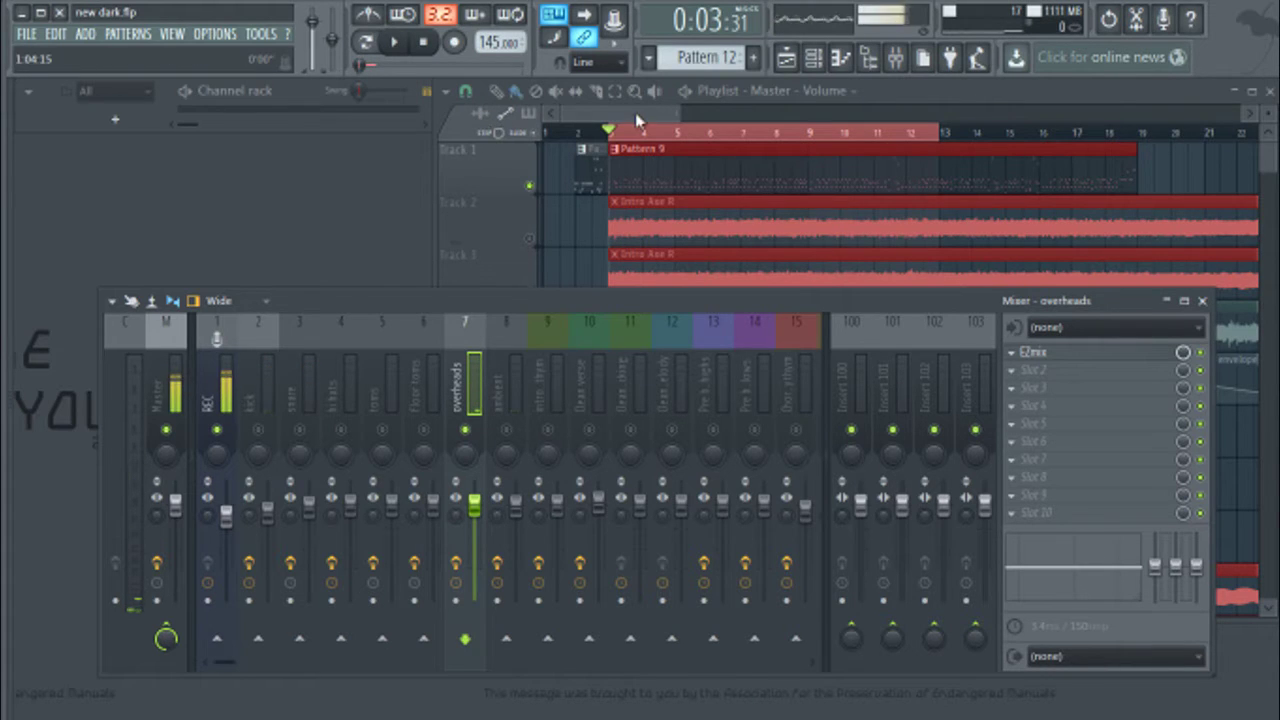
pyautogui.click(570, 180)
pyautogui.click(428, 302)
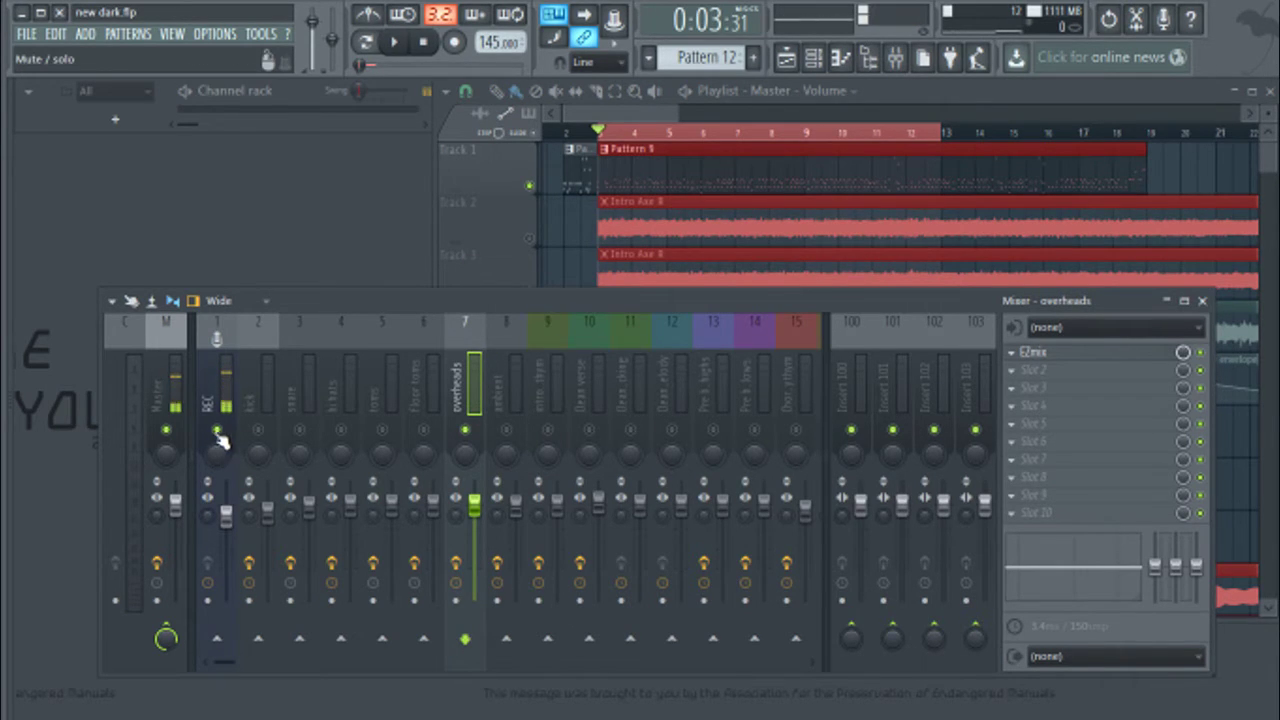
pyautogui.rightClick(465, 430)
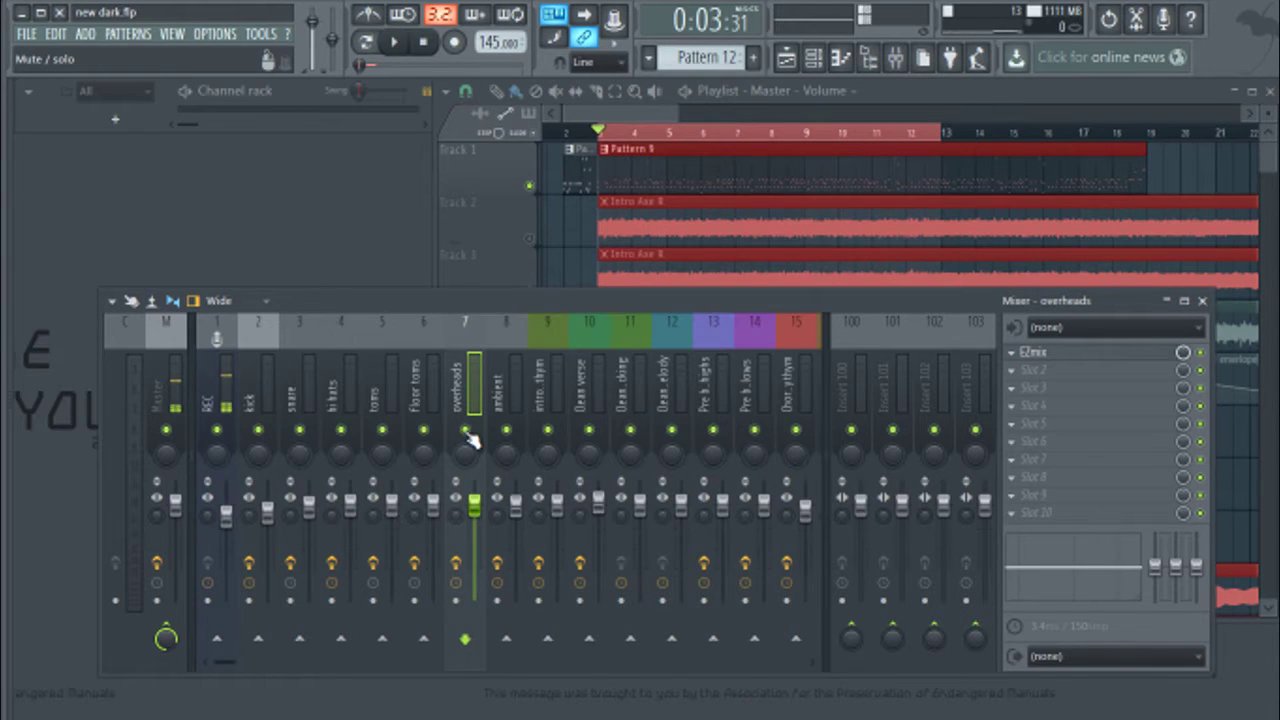
# Step: View the EZmix preset used on the ambient mixer track and close the plugin window
pyautogui.click(500, 393)
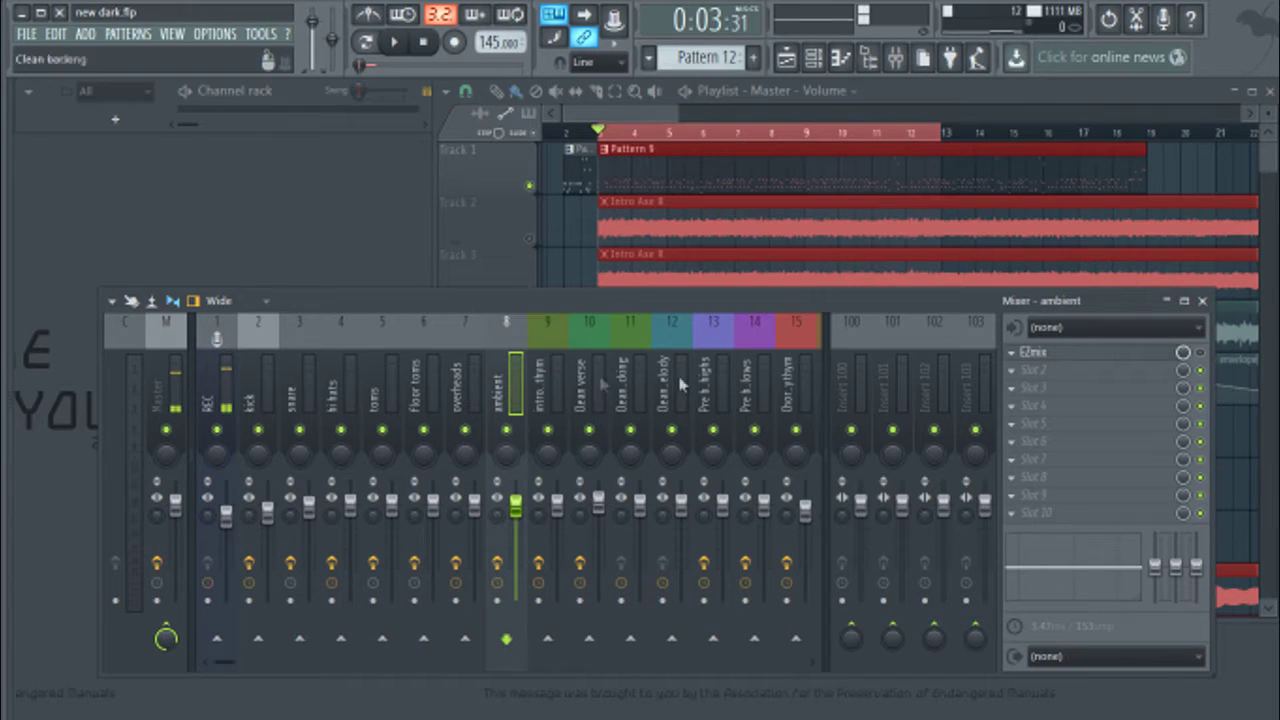
pyautogui.click(1082, 356)
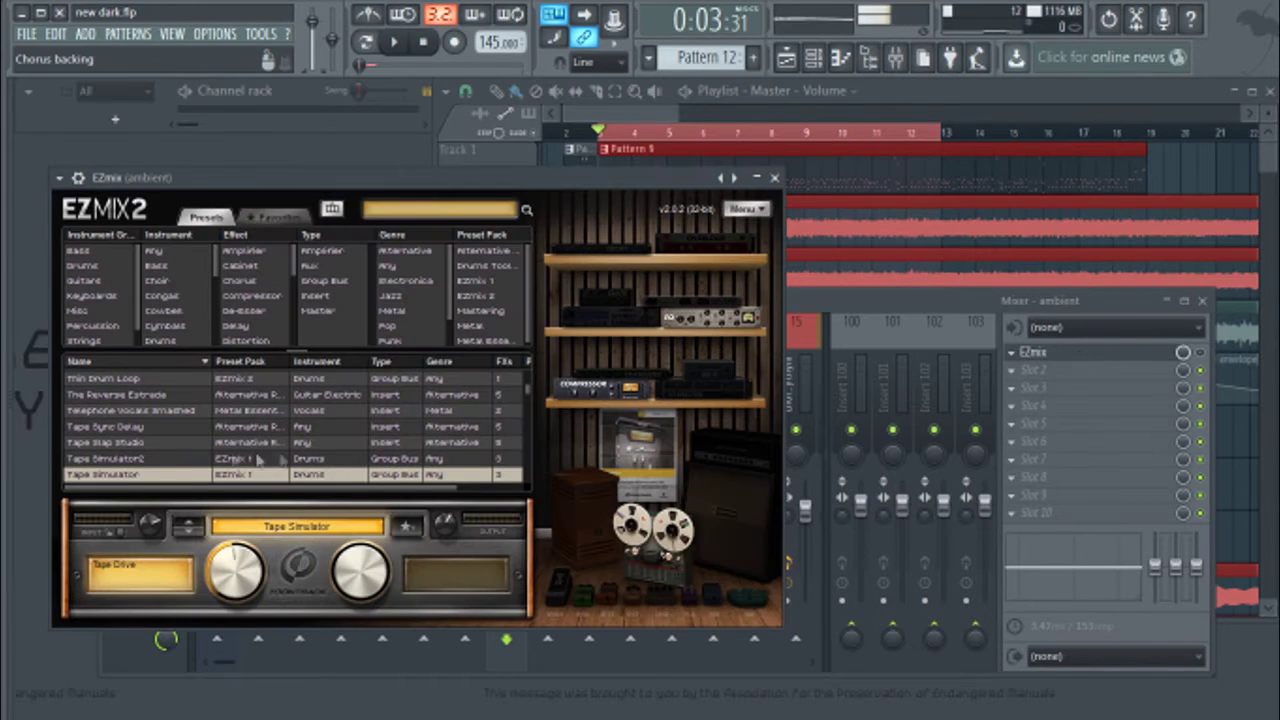
pyautogui.click(775, 179)
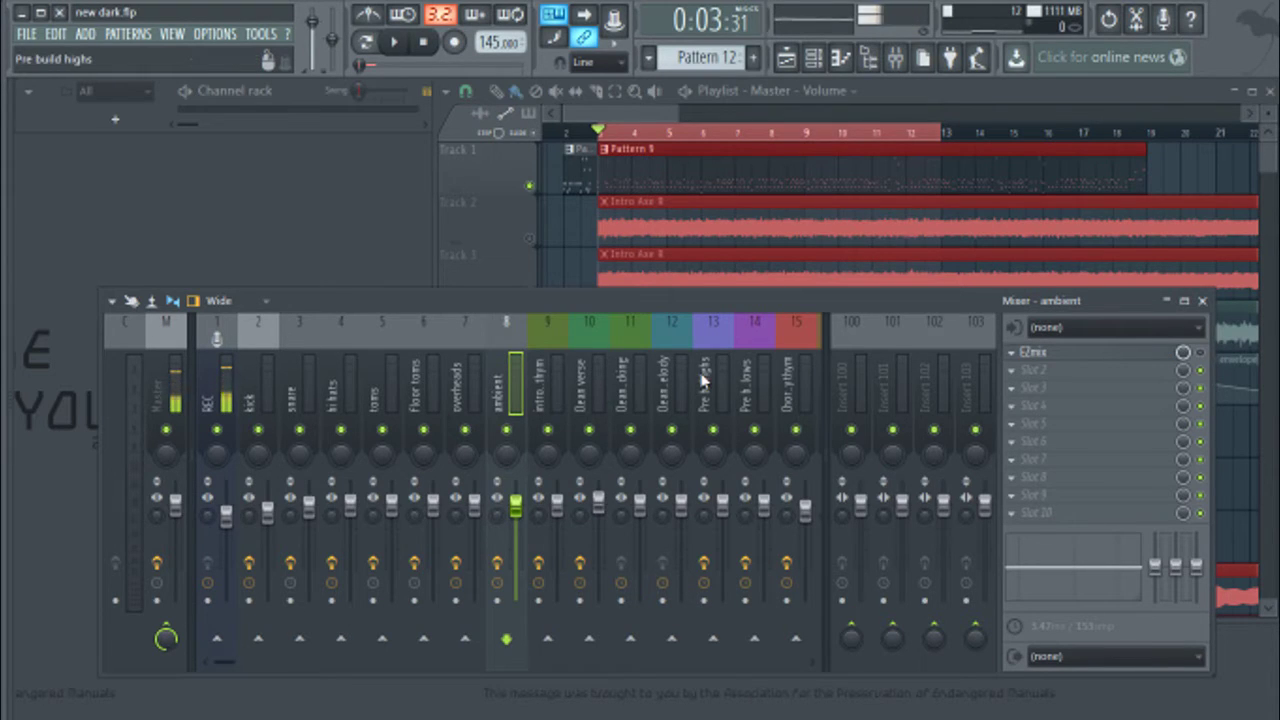
# Step: Enable EZmix on the ambient track while auditioning the full drum mix over the selected range
pyautogui.press('space')
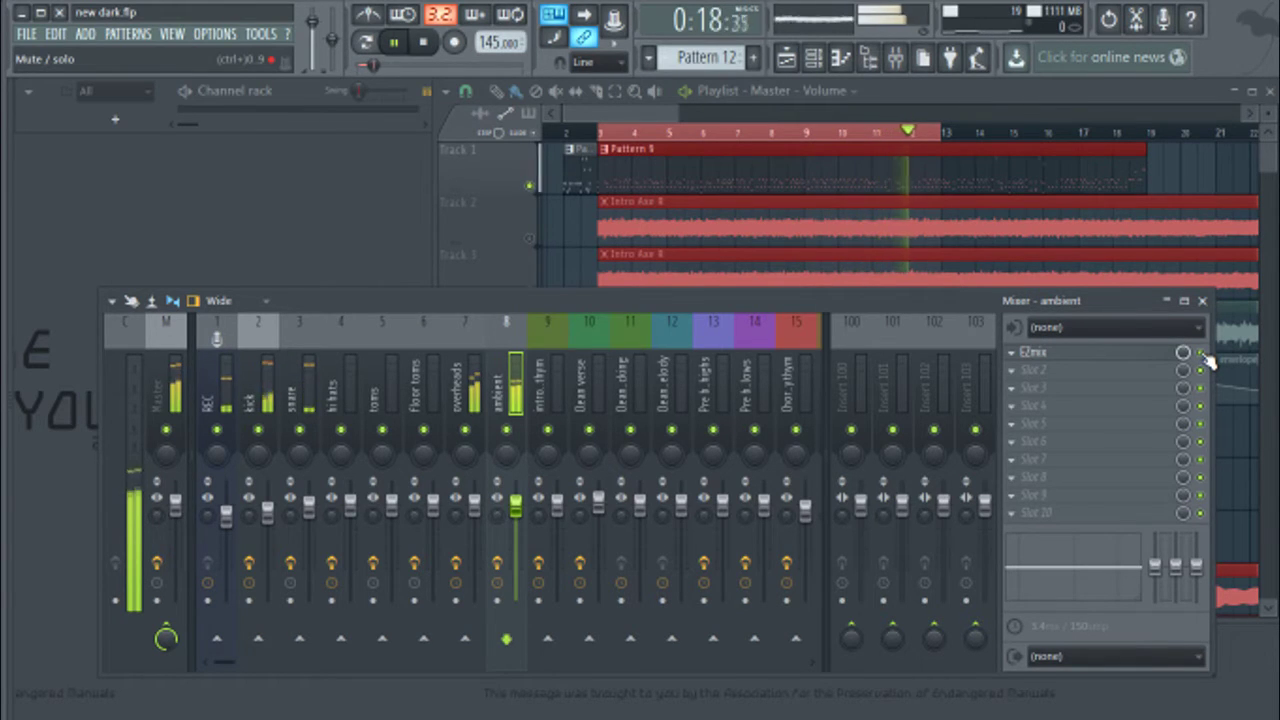
pyautogui.press('space')
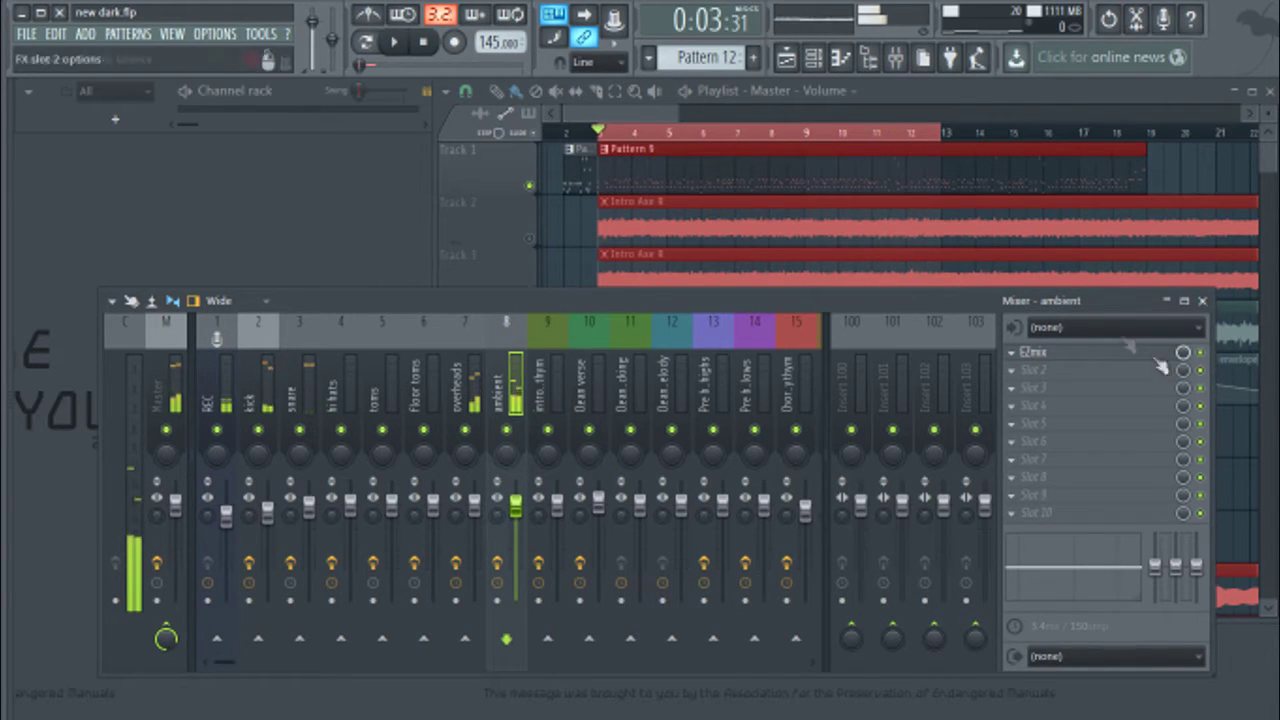
# Step: Select the intro rythm mixer track, and in the playlist unmute all tracks and clear the time selection
pyautogui.scroll(-3, 645, 120)
pyautogui.click(392, 315)
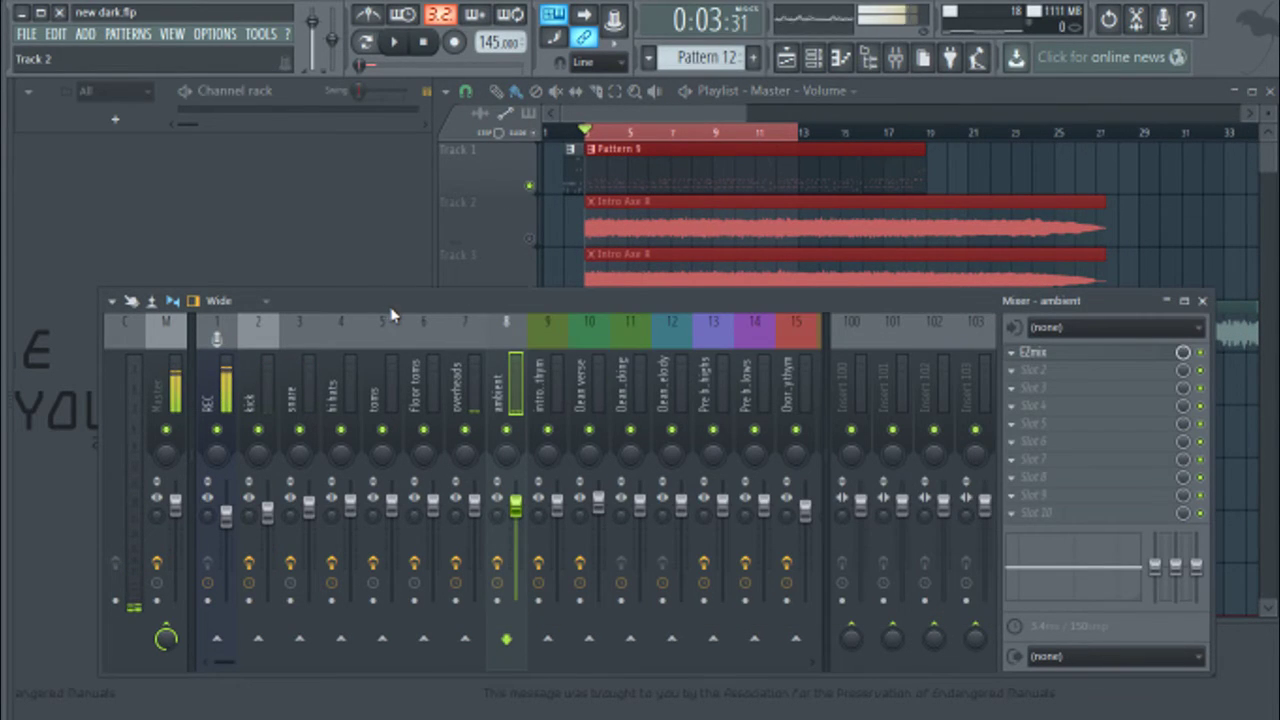
pyautogui.click(541, 387)
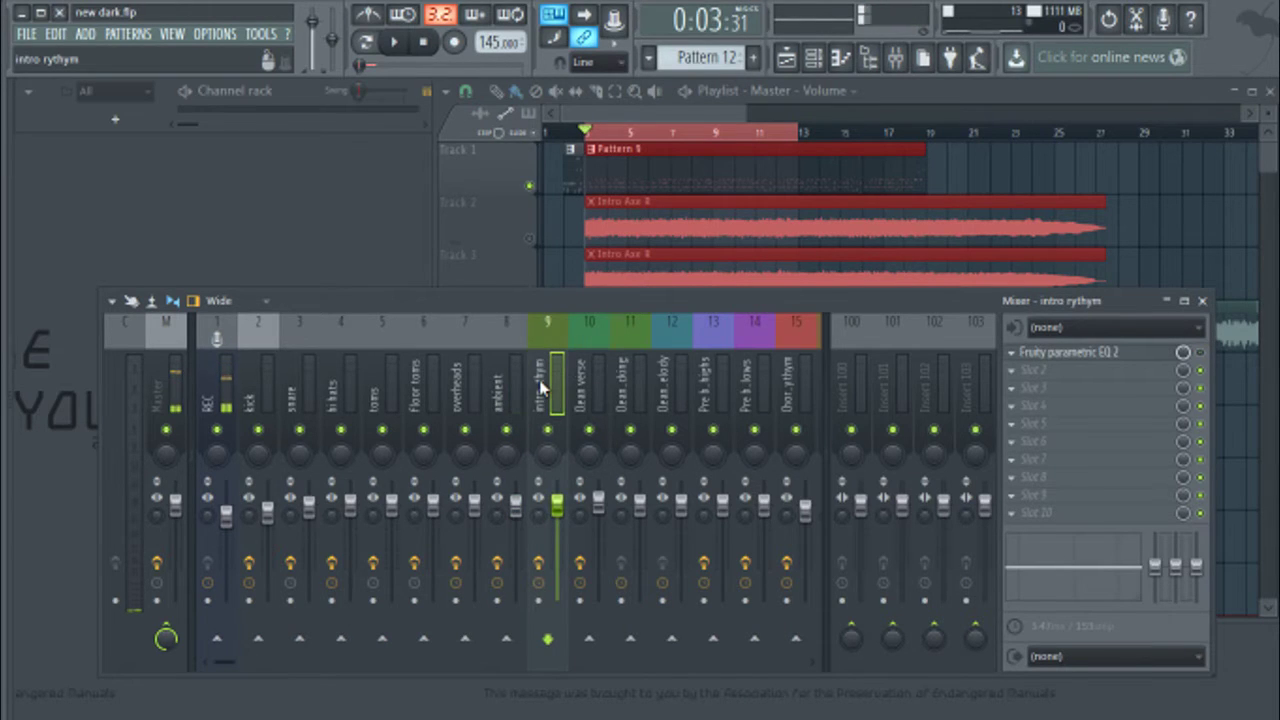
pyautogui.click(643, 120)
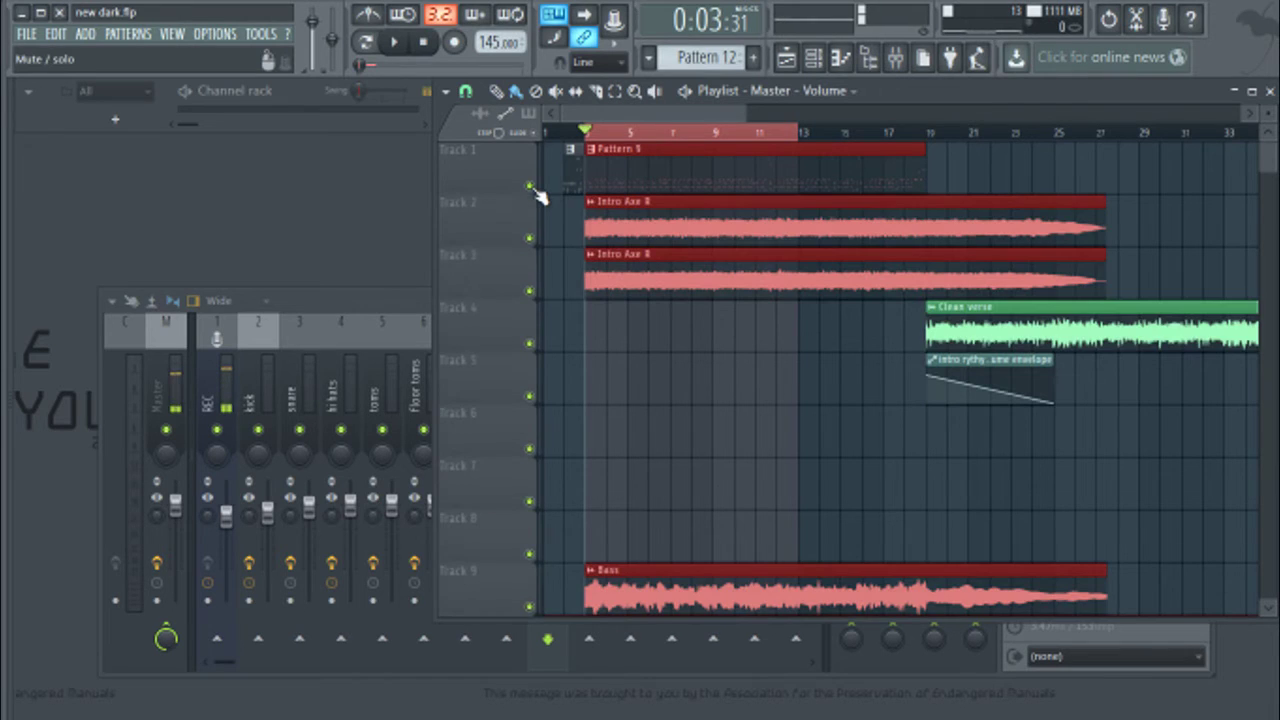
pyautogui.click(588, 140)
pyautogui.scroll(-3, 600, 115)
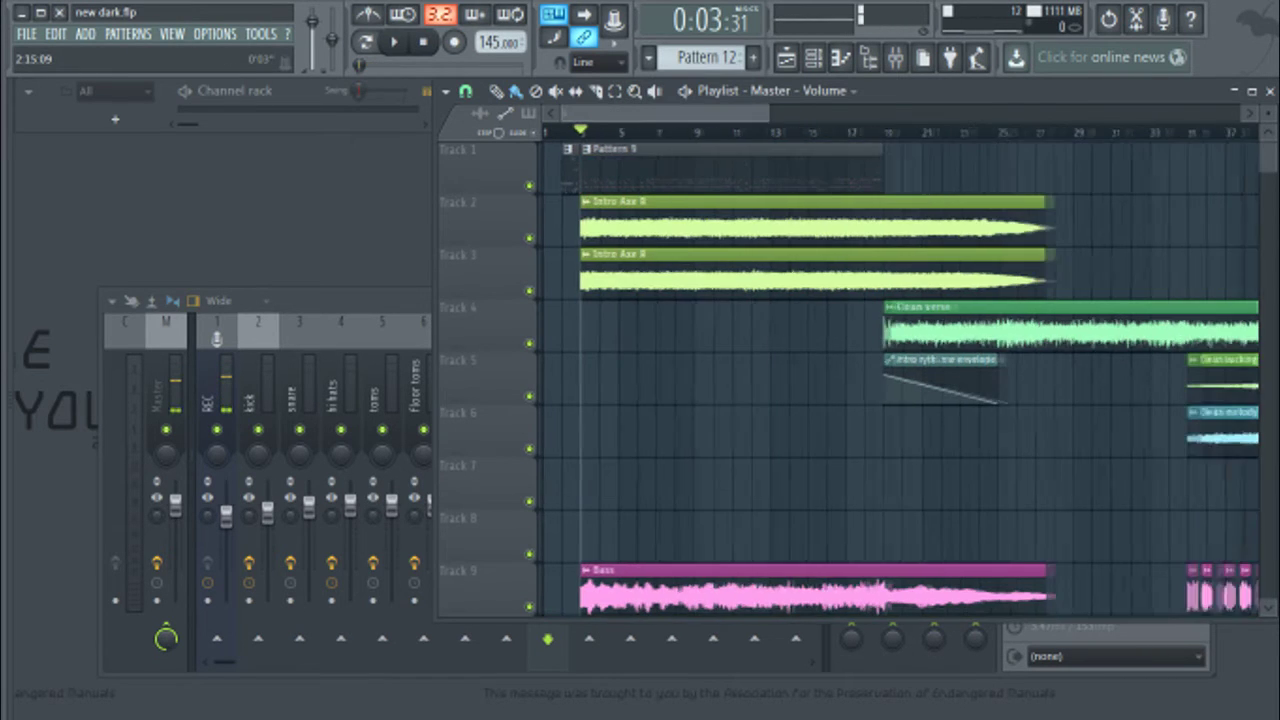
pyautogui.click(420, 303)
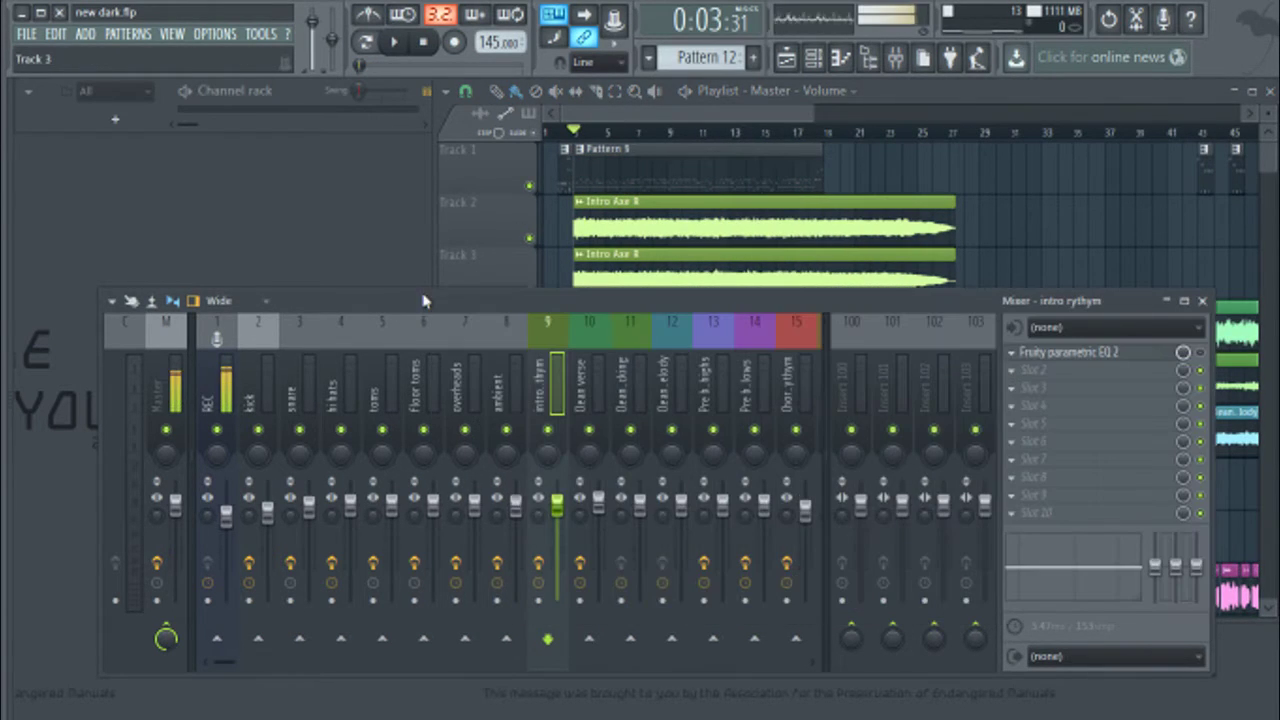
# Step: Examine the high-pass and low-pass bands of the intro rythm track's Fruity parametric EQ 2 and close its window
pyautogui.click(1154, 354)
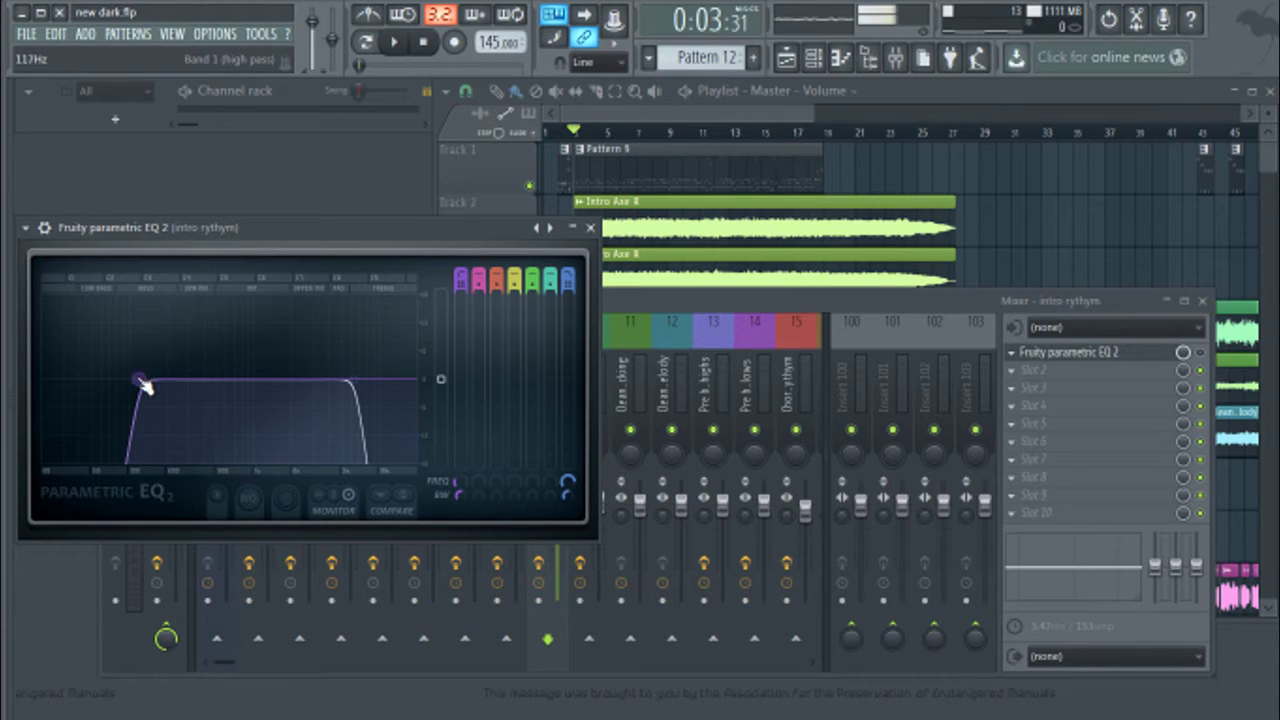
pyautogui.moveTo(143, 387); pyautogui.dragTo(141, 383)
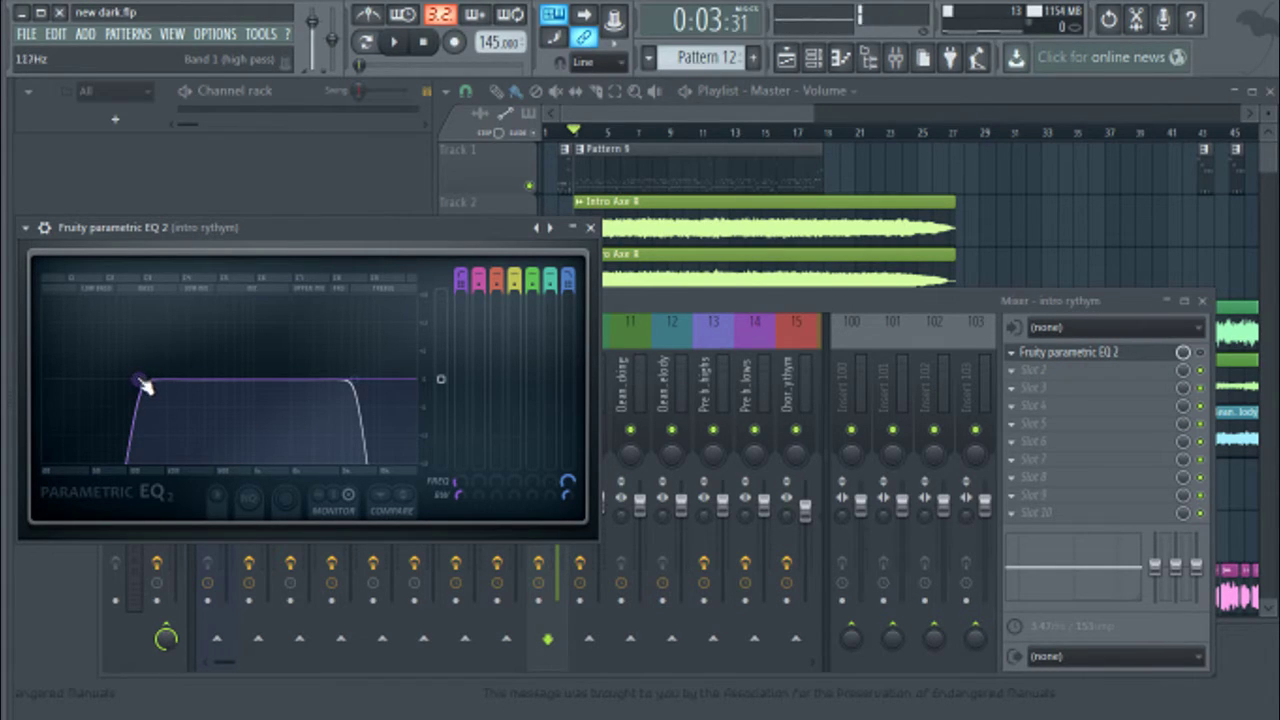
pyautogui.moveTo(140, 379); pyautogui.dragTo(128, 381)
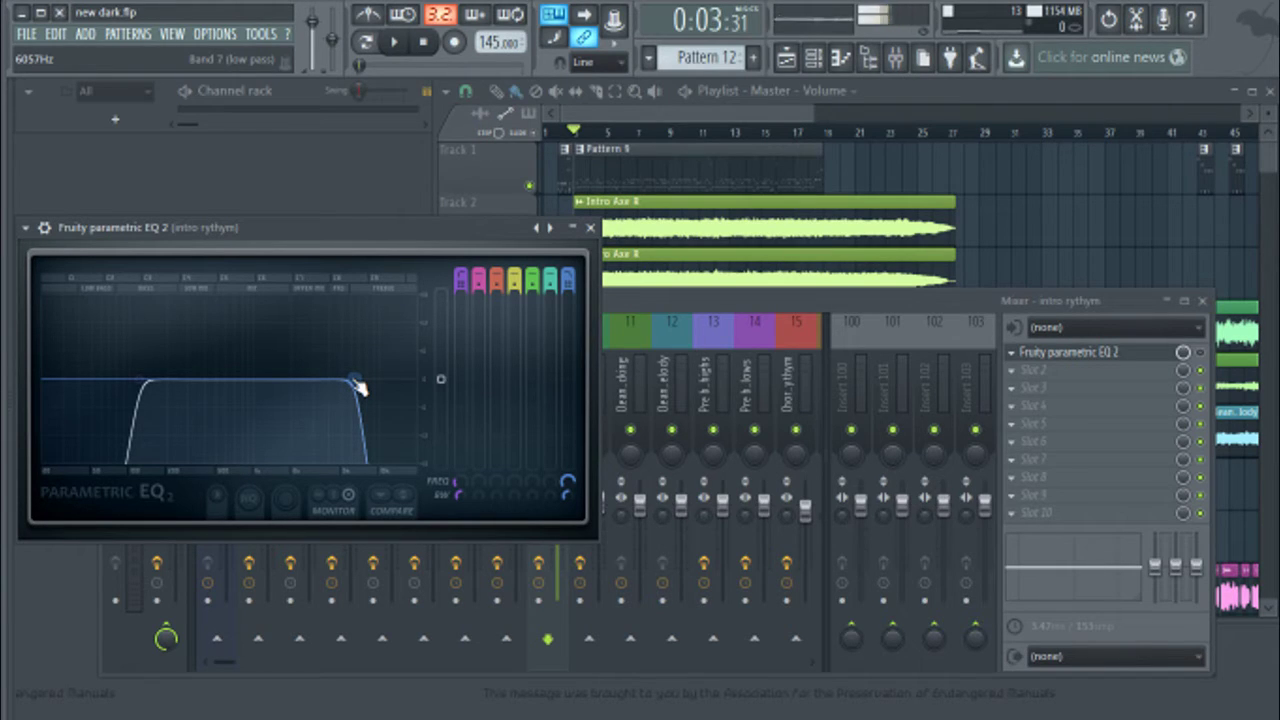
pyautogui.moveTo(358, 388)
pyautogui.mouseDown()
pyautogui.moveTo(385, 385)
pyautogui.moveTo(369, 389)
pyautogui.mouseUp()
pyautogui.moveTo(370, 388)
pyautogui.mouseDown()
pyautogui.moveTo(350, 391)
pyautogui.moveTo(367, 386)
pyautogui.mouseUp()
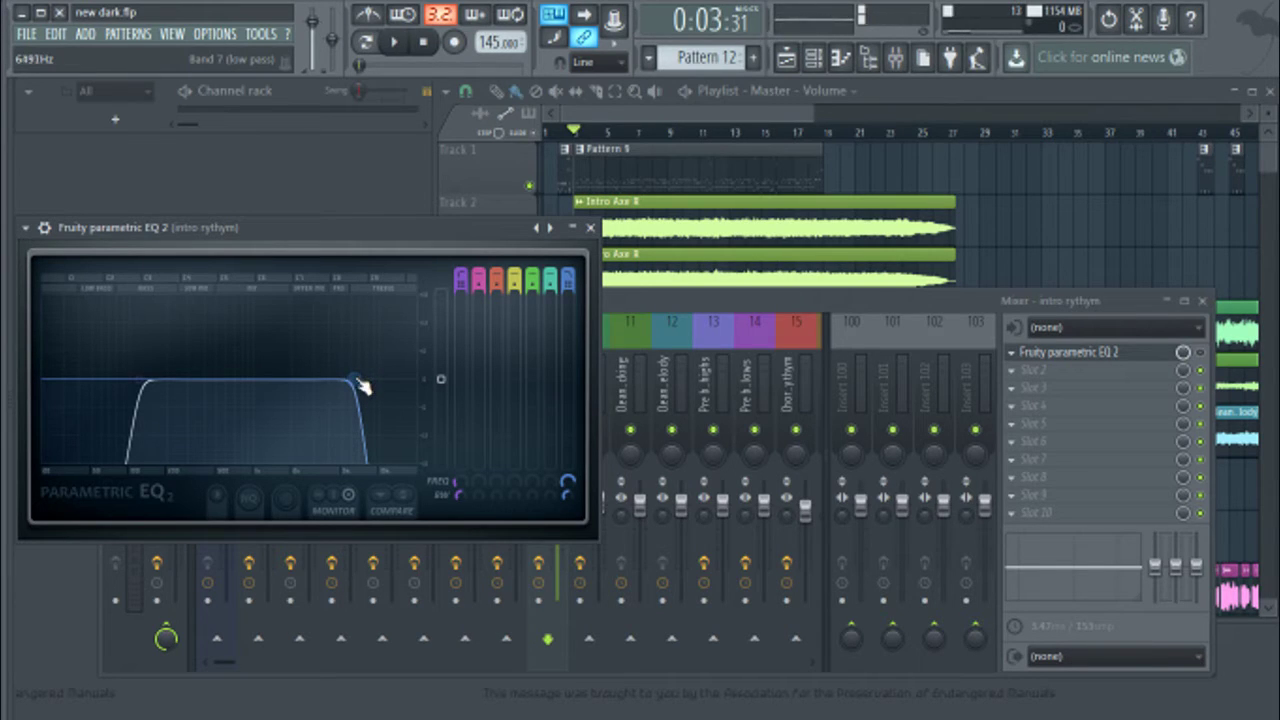
pyautogui.moveTo(362, 388); pyautogui.dragTo(373, 380)
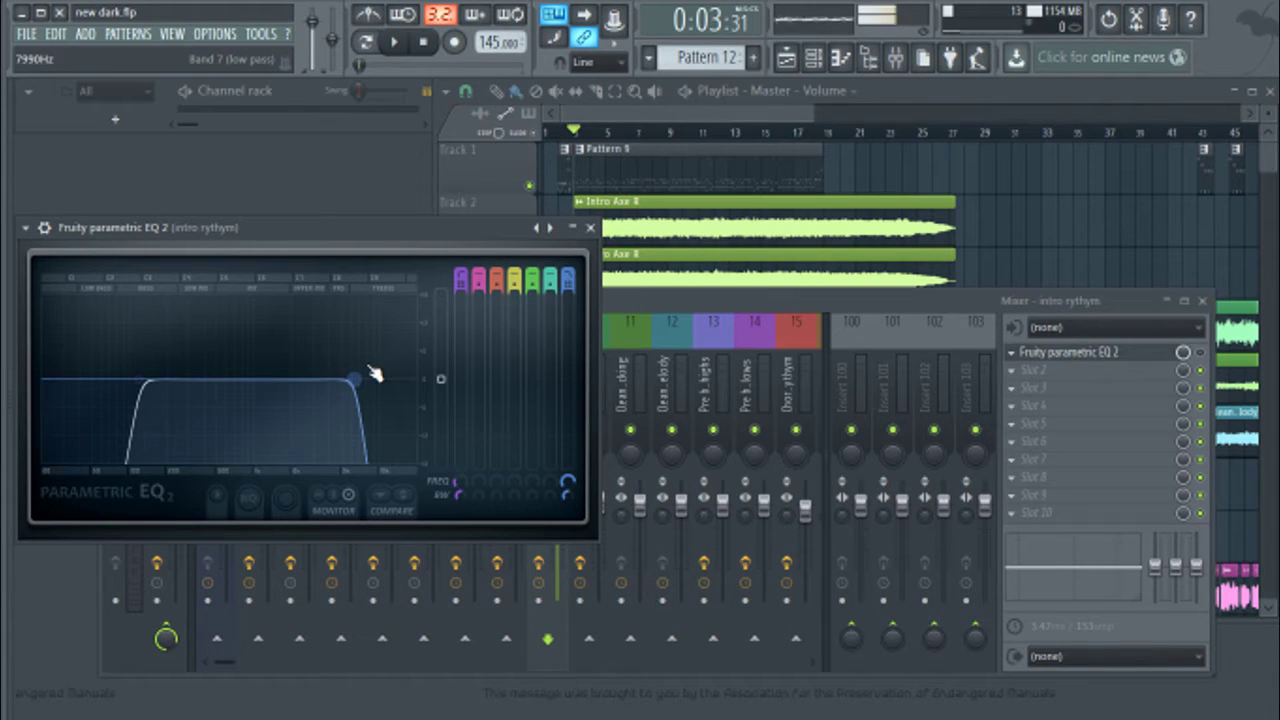
pyautogui.moveTo(372, 373); pyautogui.dragTo(373, 385)
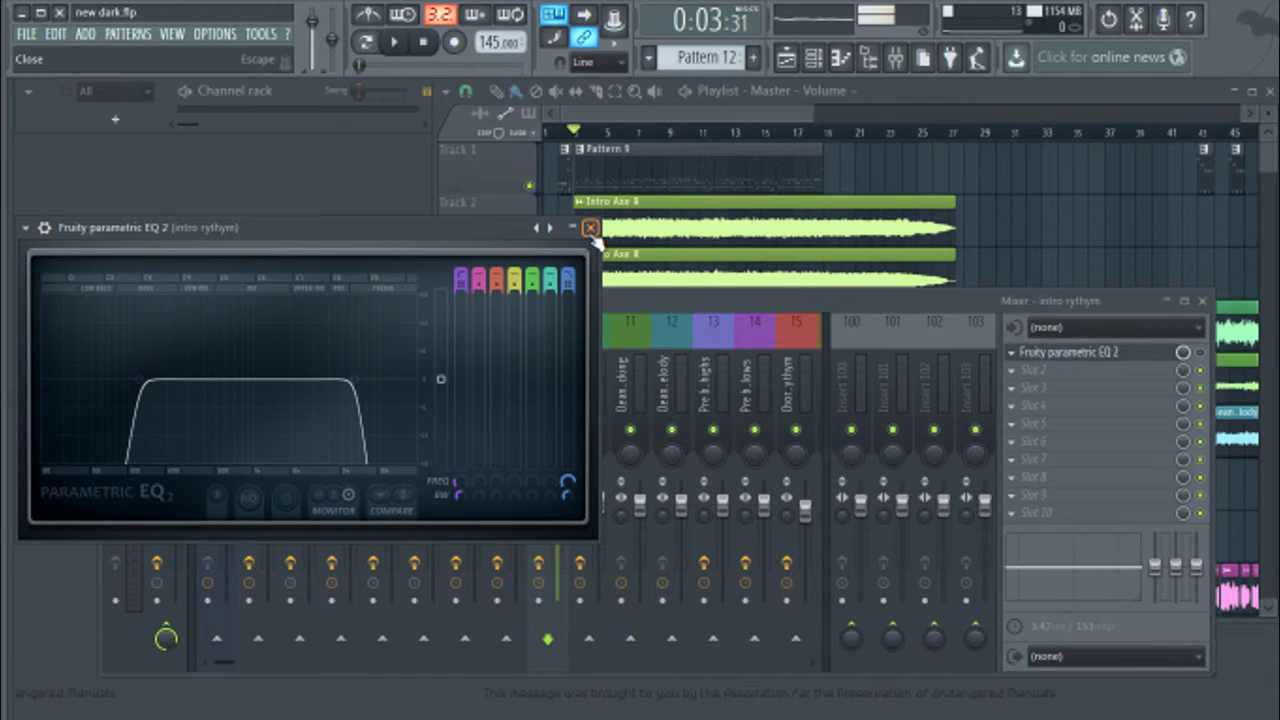
pyautogui.click(591, 234)
# Step: Isolate the two Intro Axe R tracks in the playlist and enable the intro rythm's Fruity parametric EQ 2 while auditioning them
pyautogui.click(527, 222)
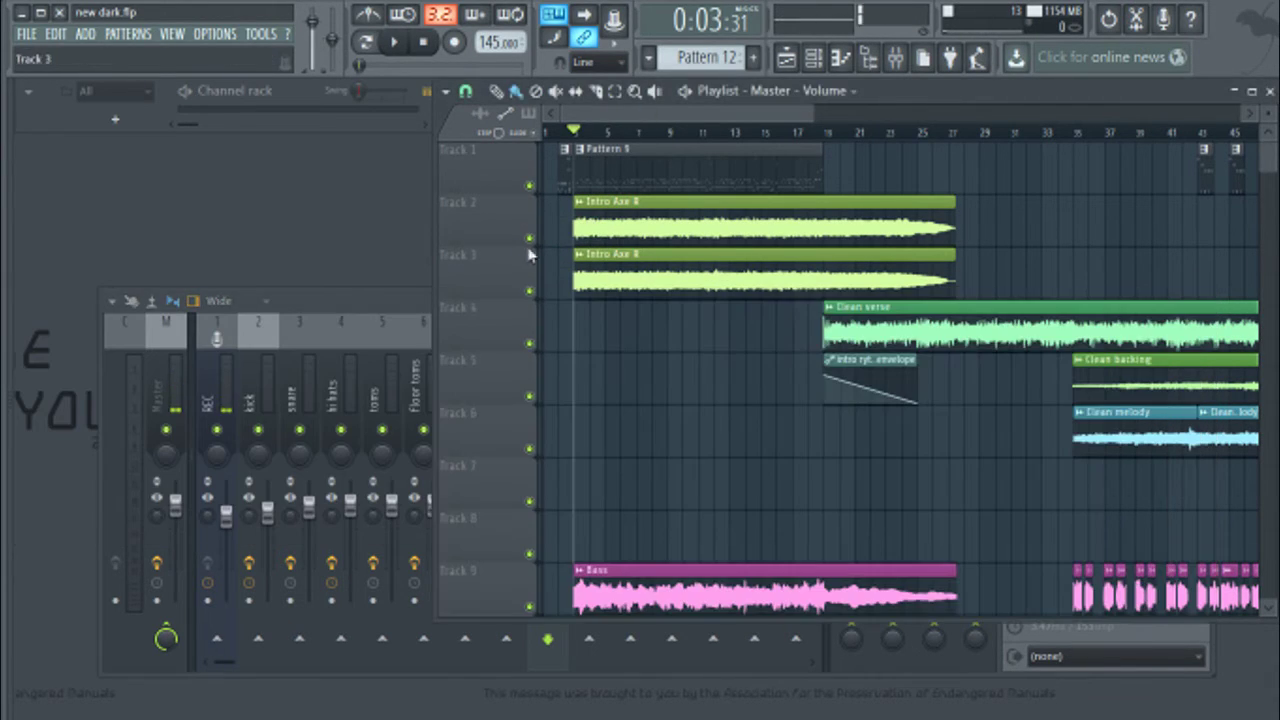
pyautogui.click(529, 290)
pyautogui.click(415, 312)
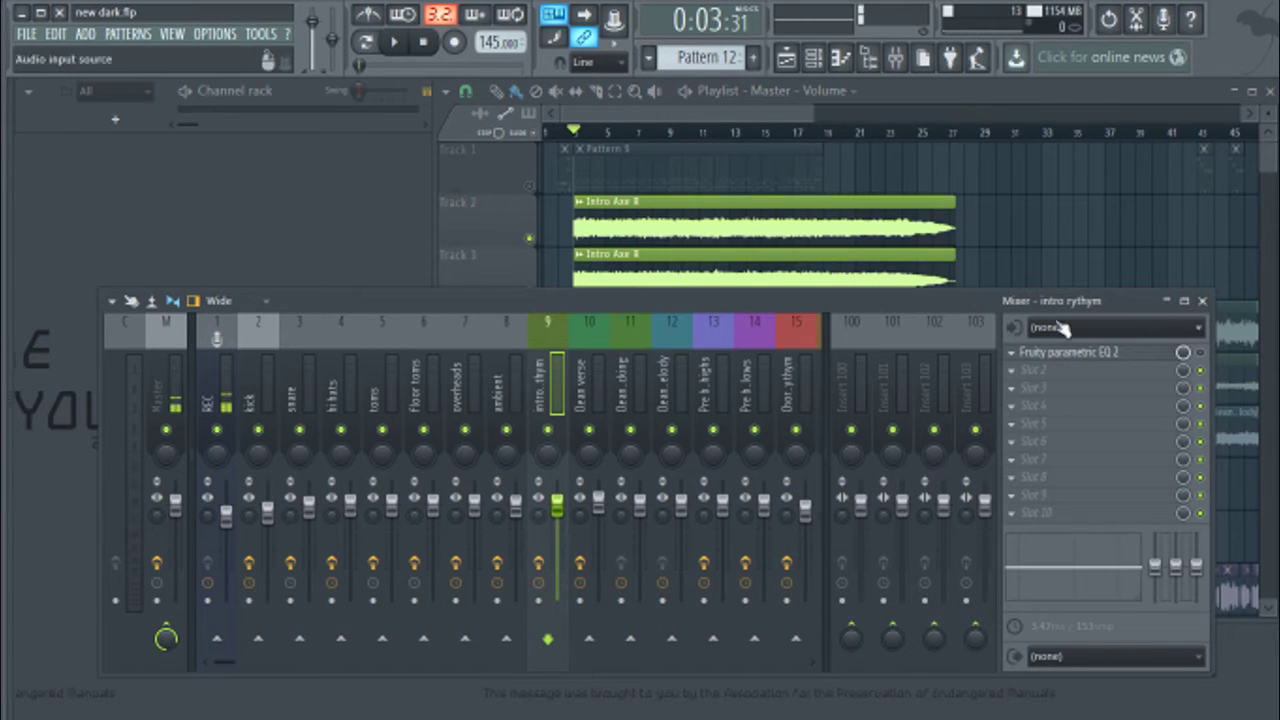
pyautogui.press('space')
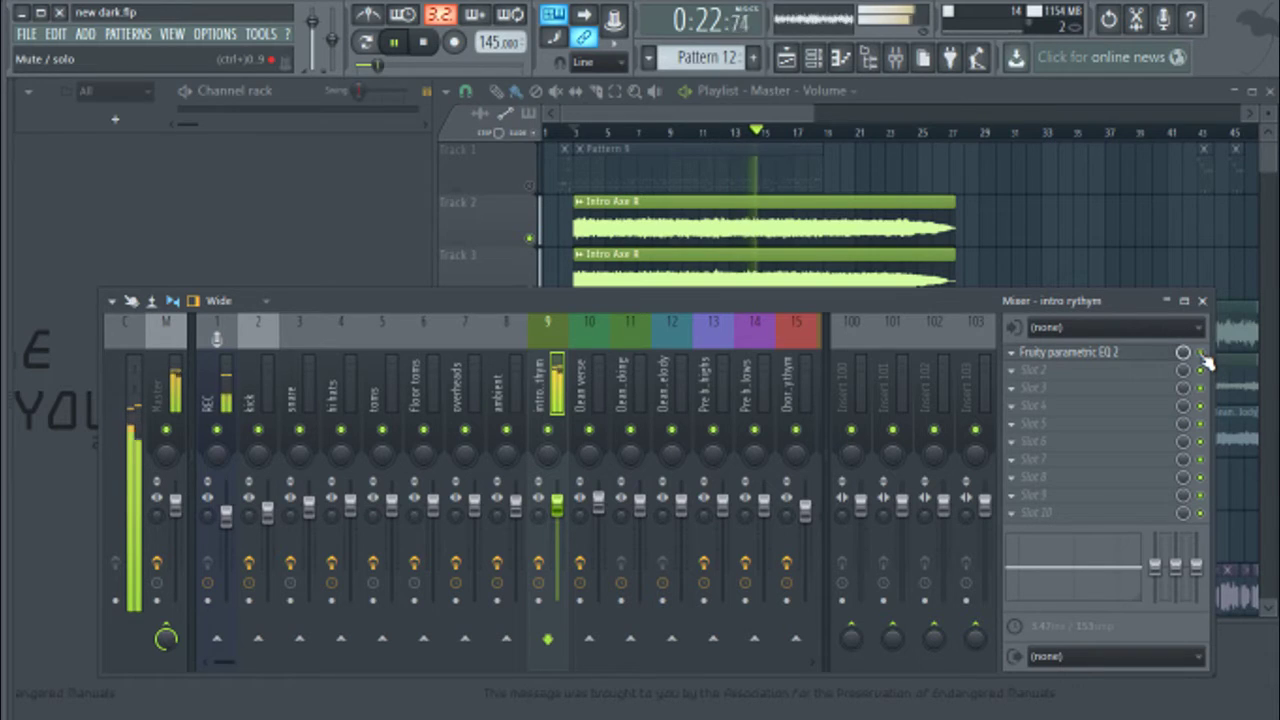
pyautogui.press('space')
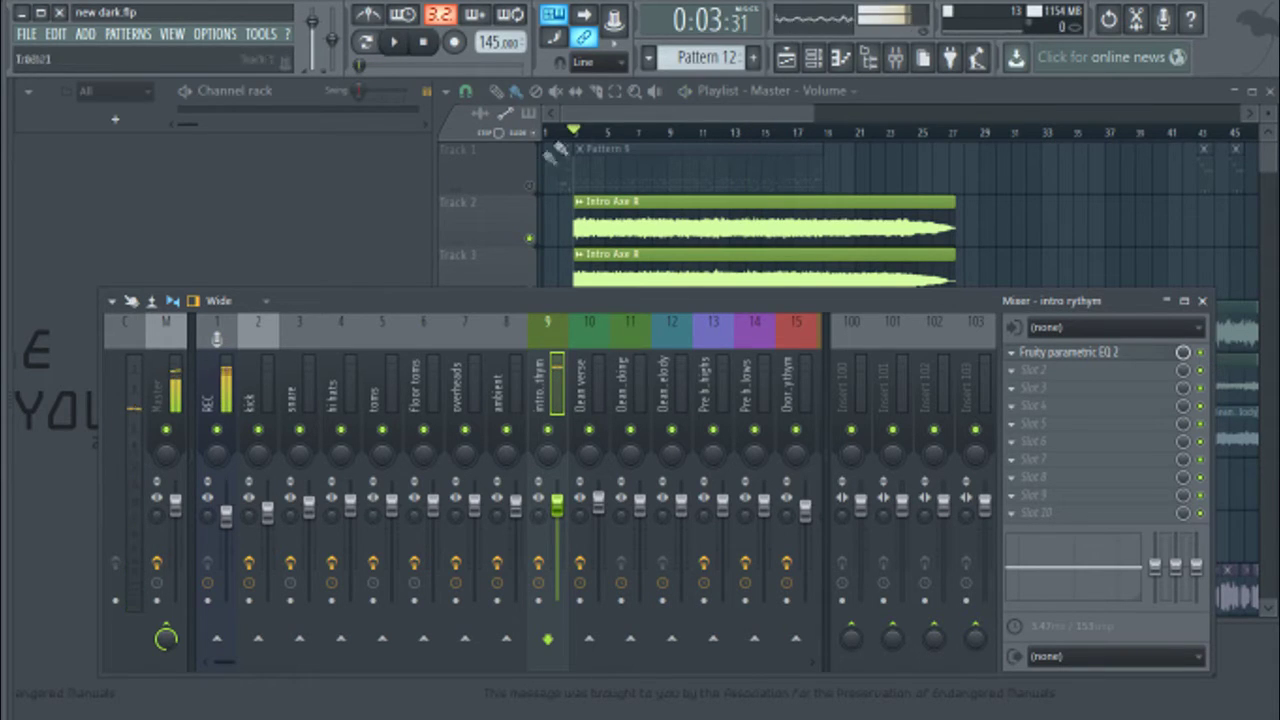
# Step: Solo the Clean verse track in the playlist, and unmute all the playlist tracks again
pyautogui.click(437, 224)
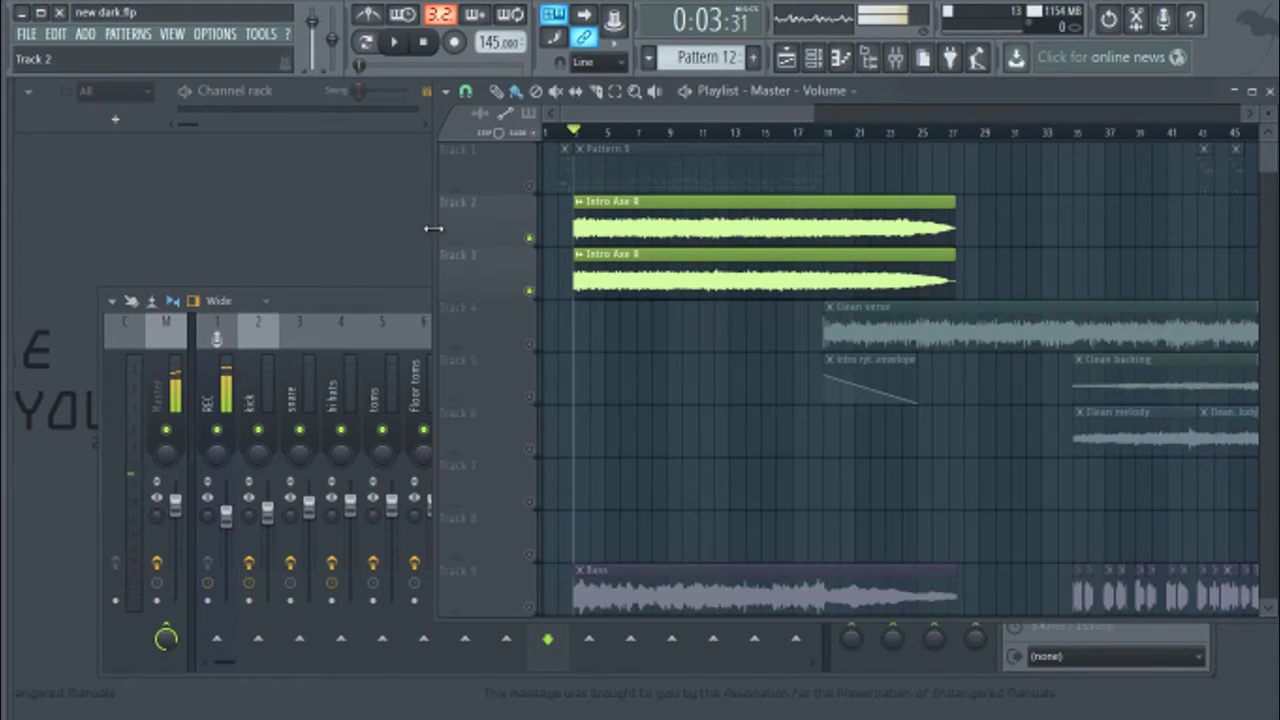
pyautogui.rightClick(529, 344)
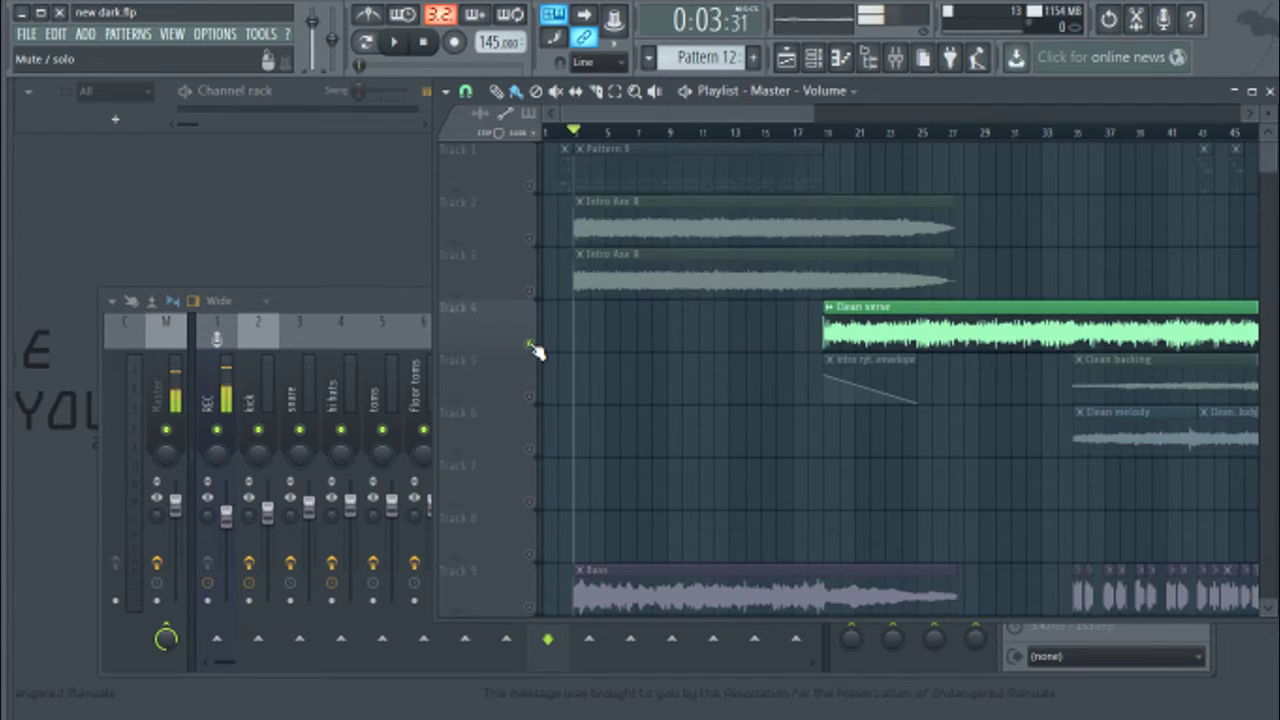
pyautogui.rightClick(530, 344)
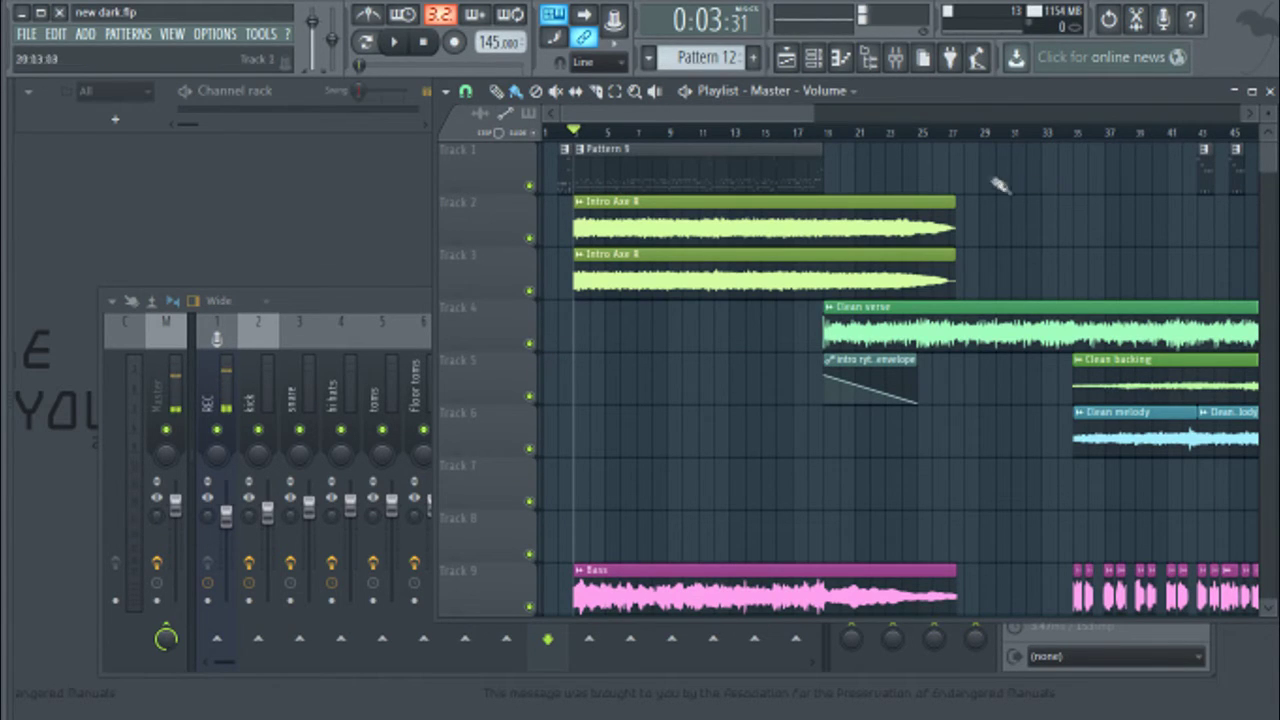
# Step: Select bars 19 to 25 over the intro rythm volume envelope and view the automation options of the intro rythm track's volume fader
pyautogui.click(828, 132)
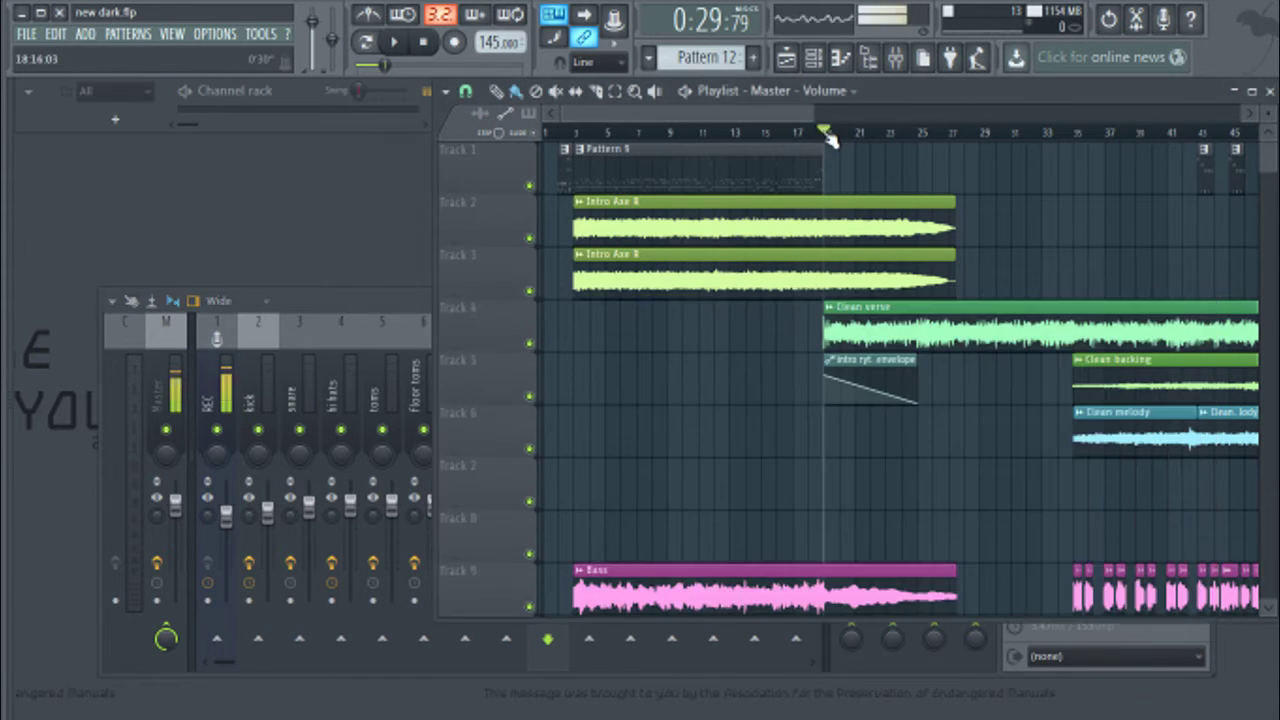
pyautogui.moveTo(830, 138); pyautogui.dragTo(917, 140)
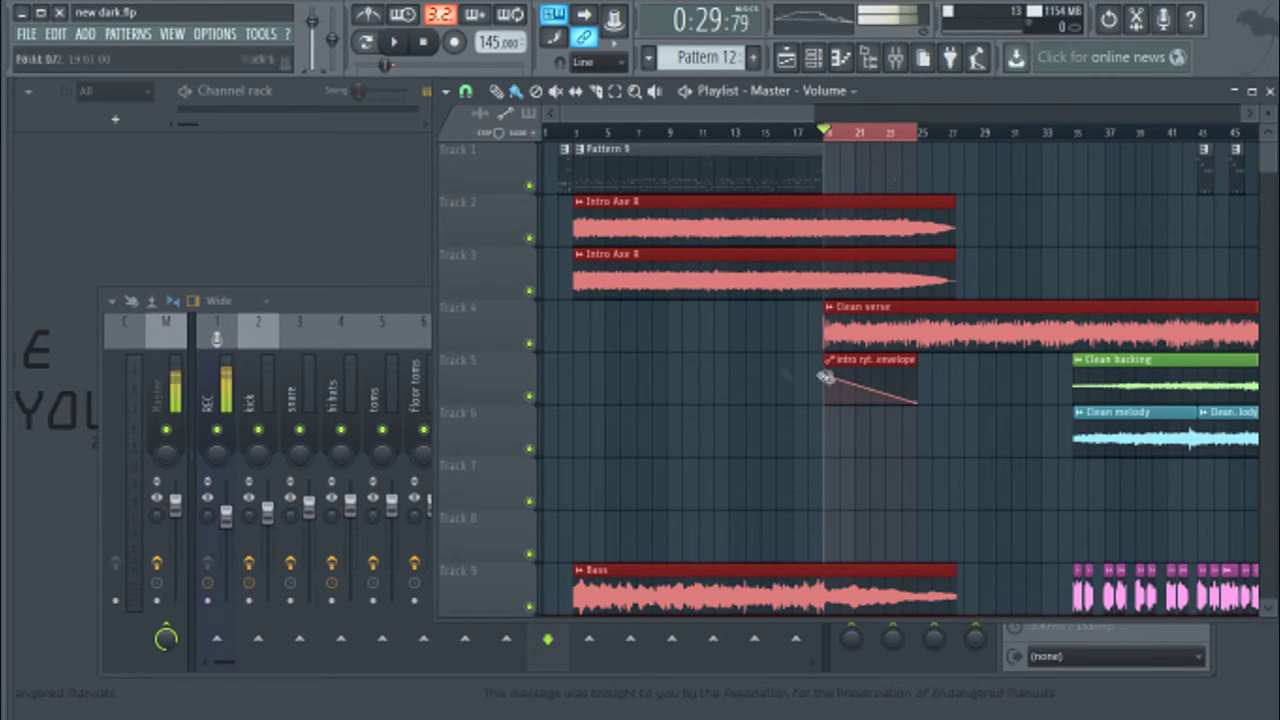
pyautogui.moveTo(345, 305)
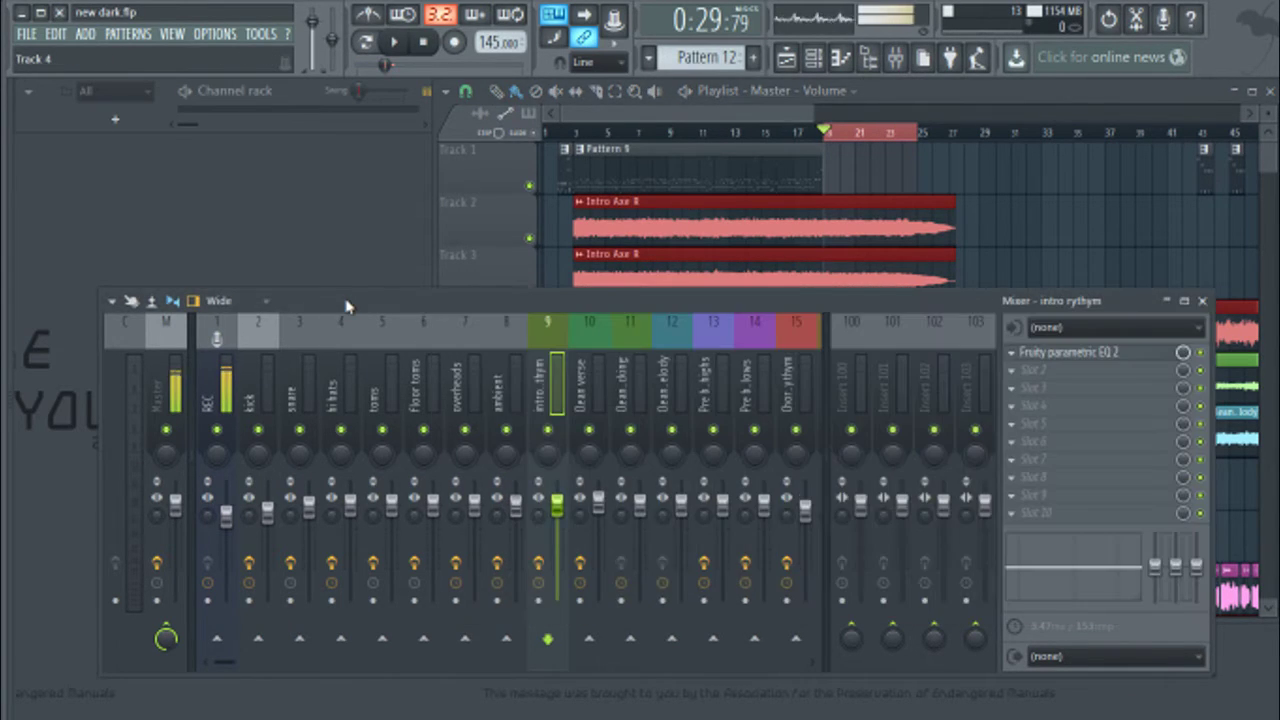
pyautogui.rightClick(563, 511)
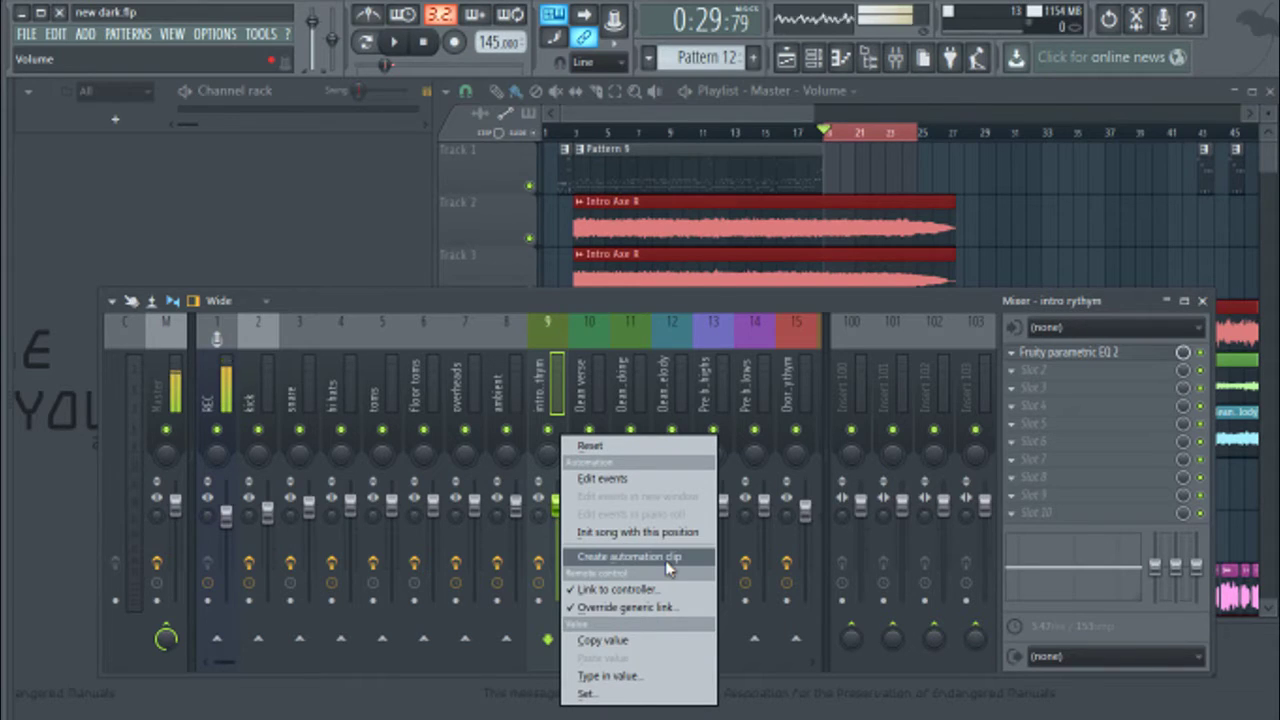
pyautogui.click(965, 105)
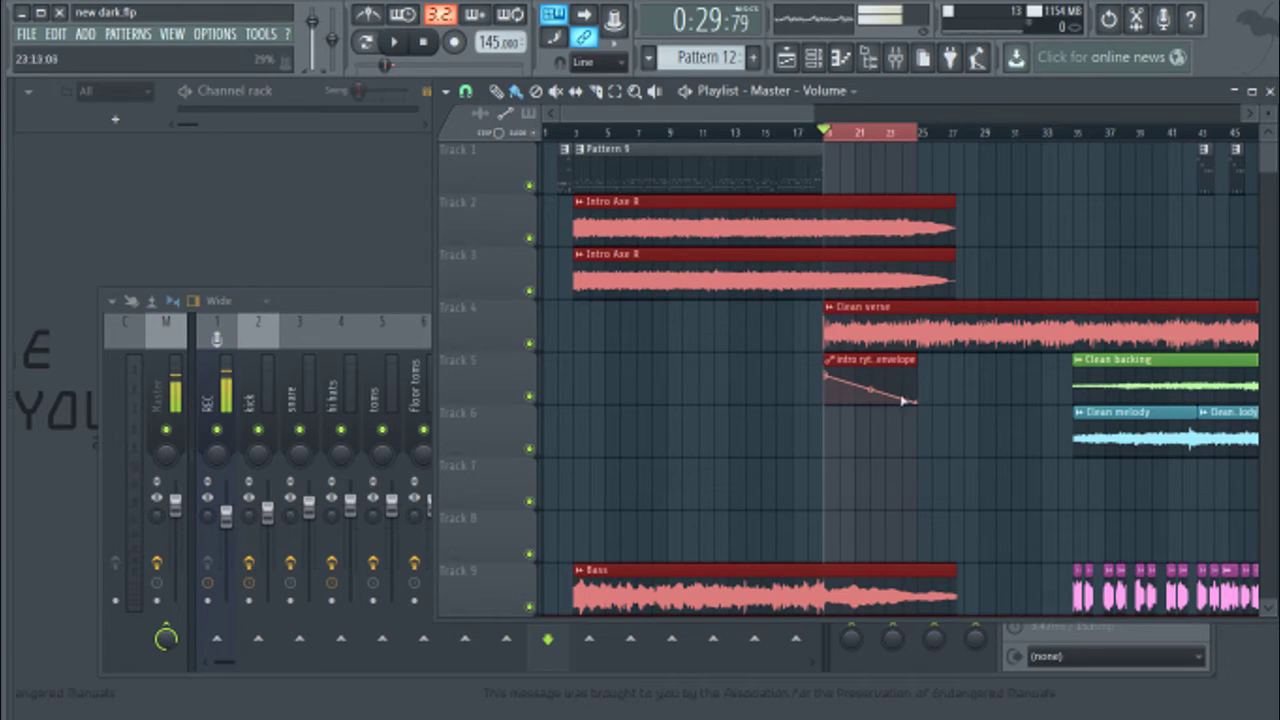
# Step: Clear the time selection and audition the intro rythm fade-out from bar 18
pyautogui.click(812, 132)
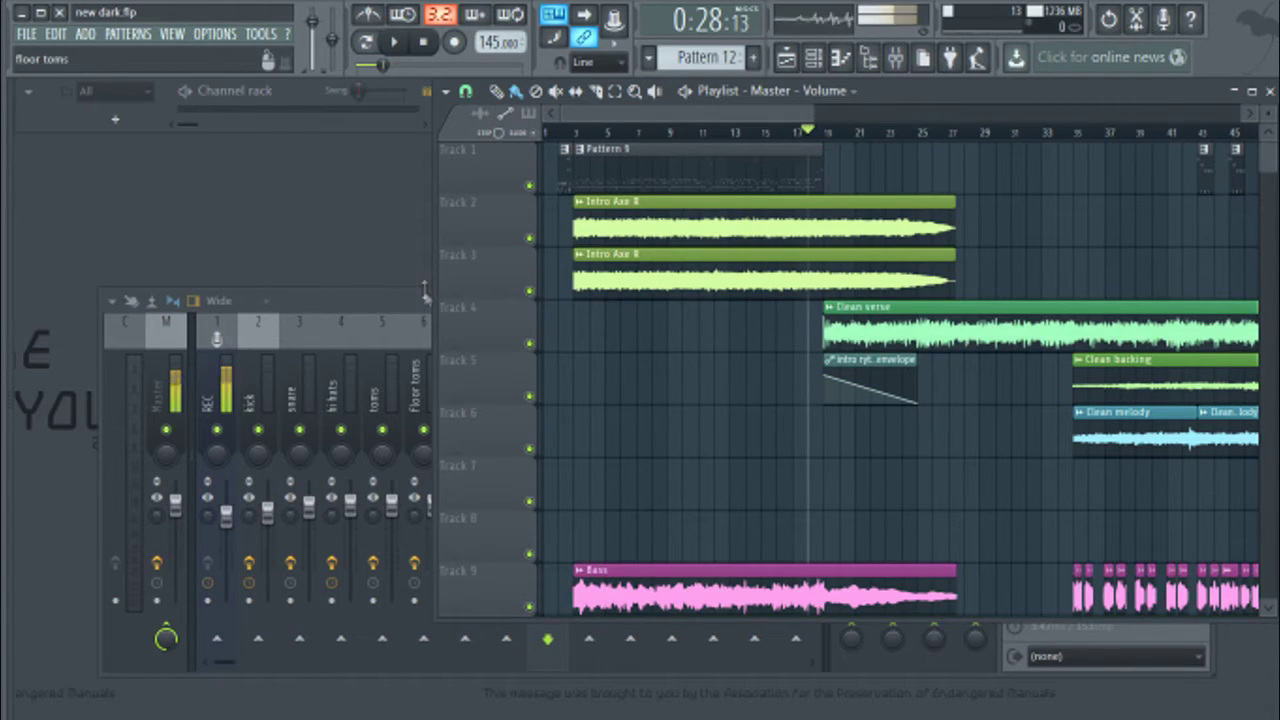
pyautogui.click(414, 303)
pyautogui.click(497, 242)
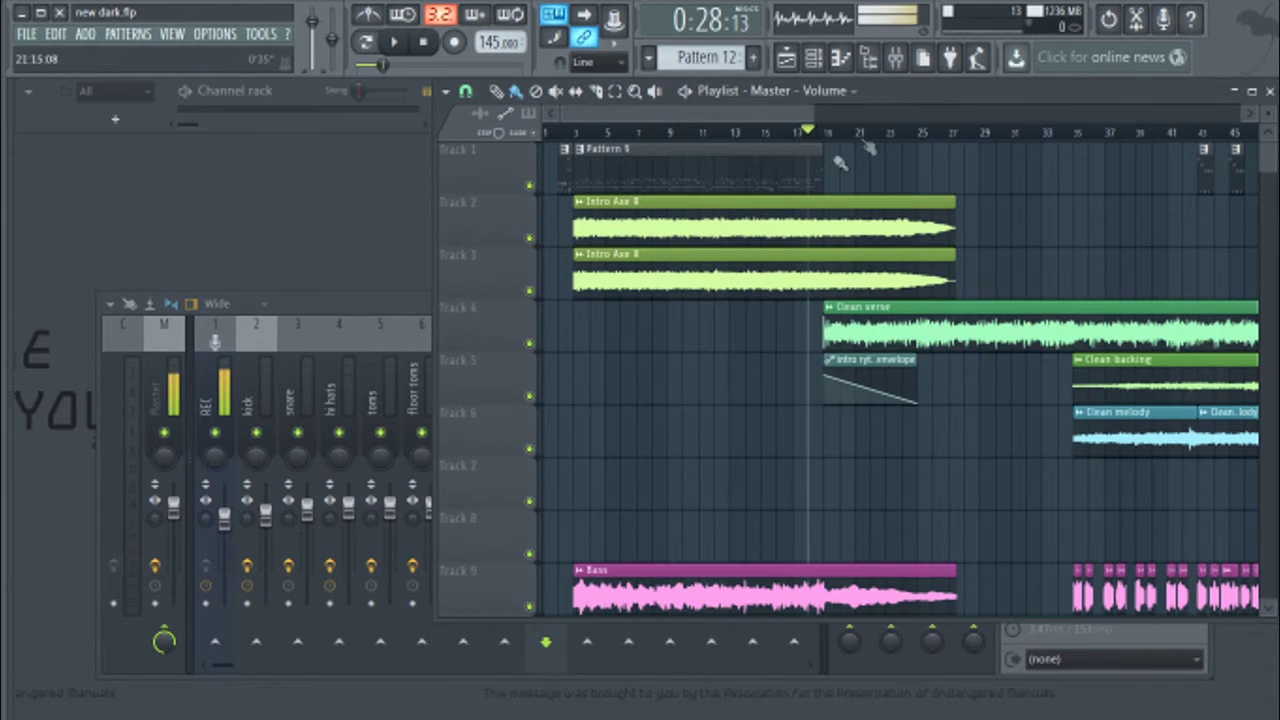
pyautogui.press('space')
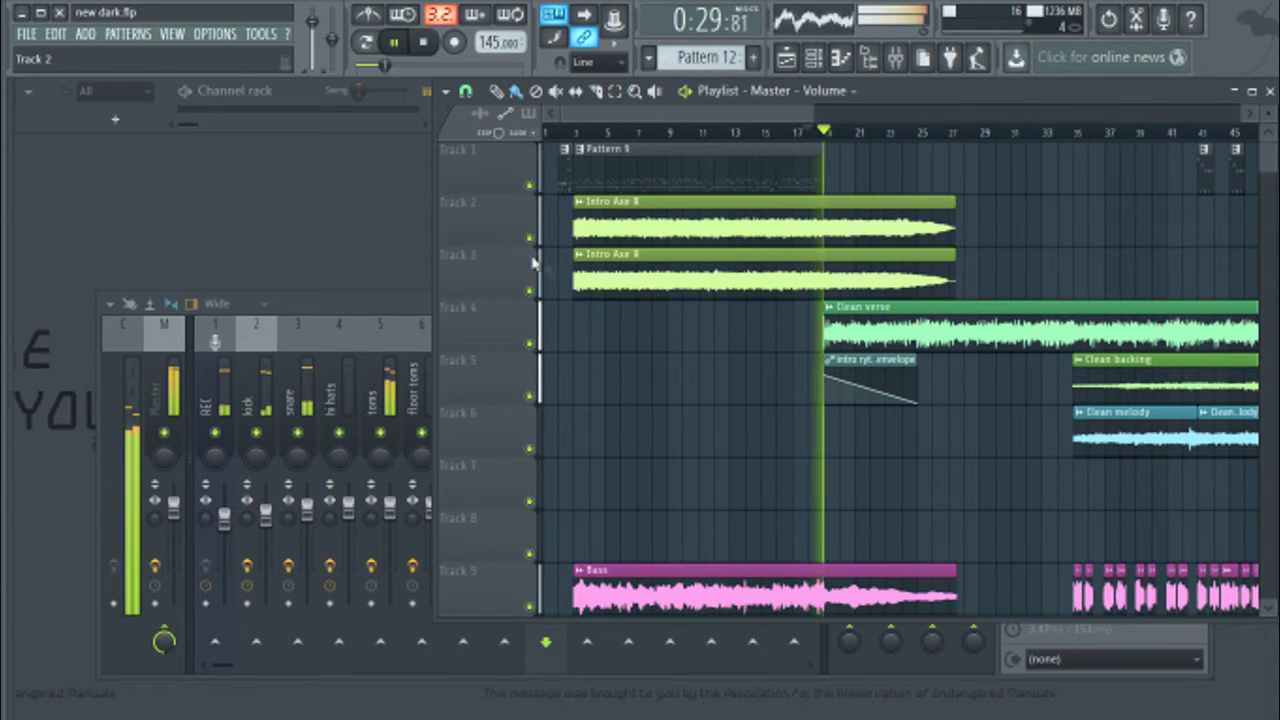
pyautogui.press('space')
pyautogui.click(408, 310)
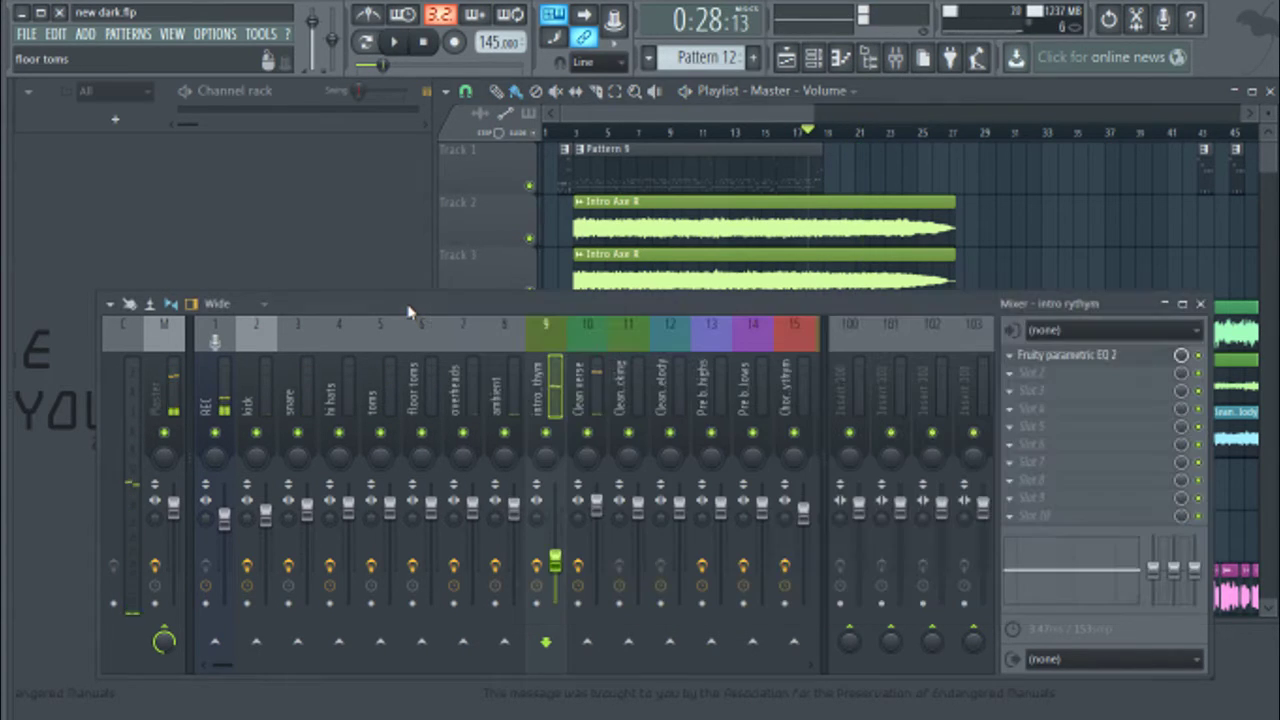
# Step: Enable ValhallaShimmer on the Clean verse mixer track with its settings window open
pyautogui.click(590, 390)
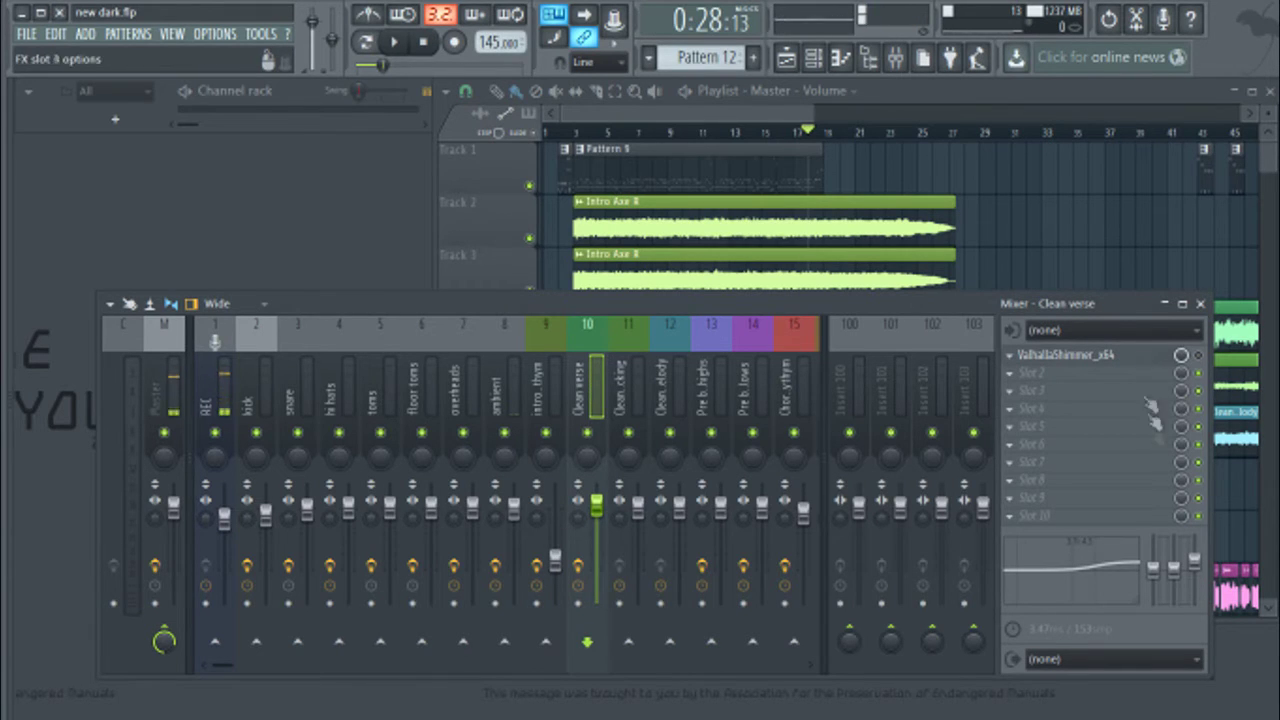
pyautogui.click(1090, 360)
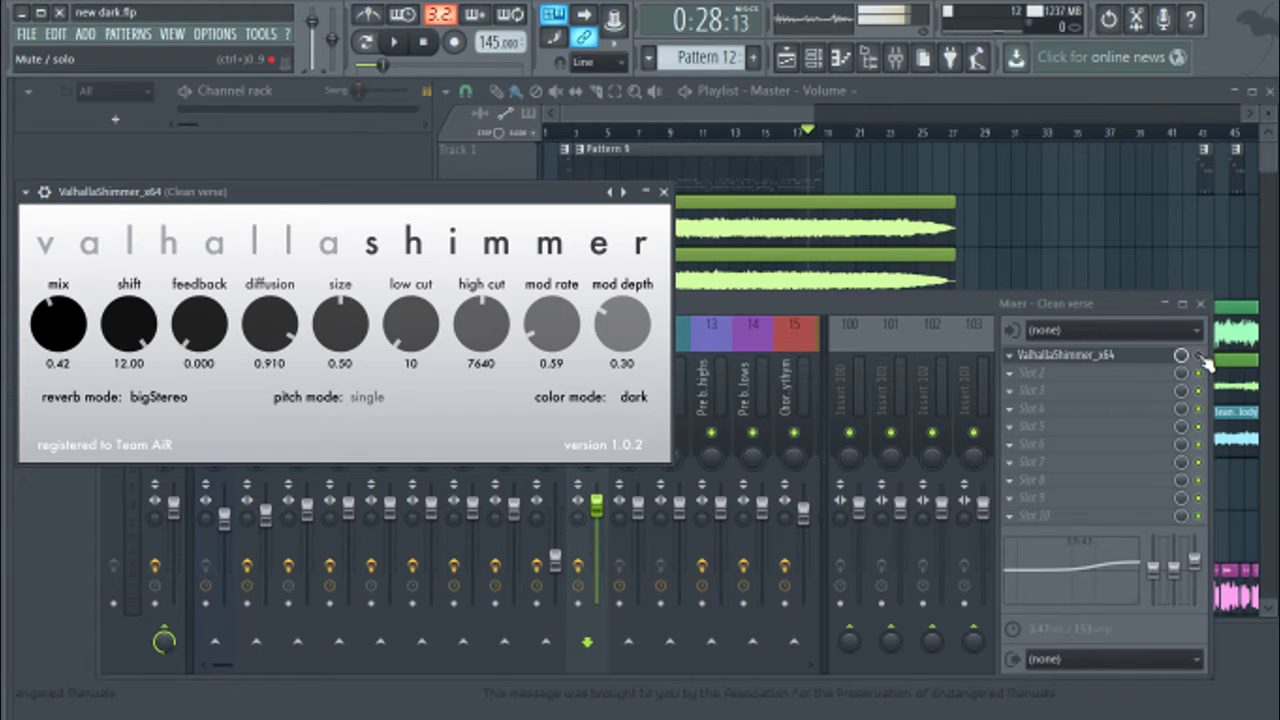
pyautogui.click(1205, 362)
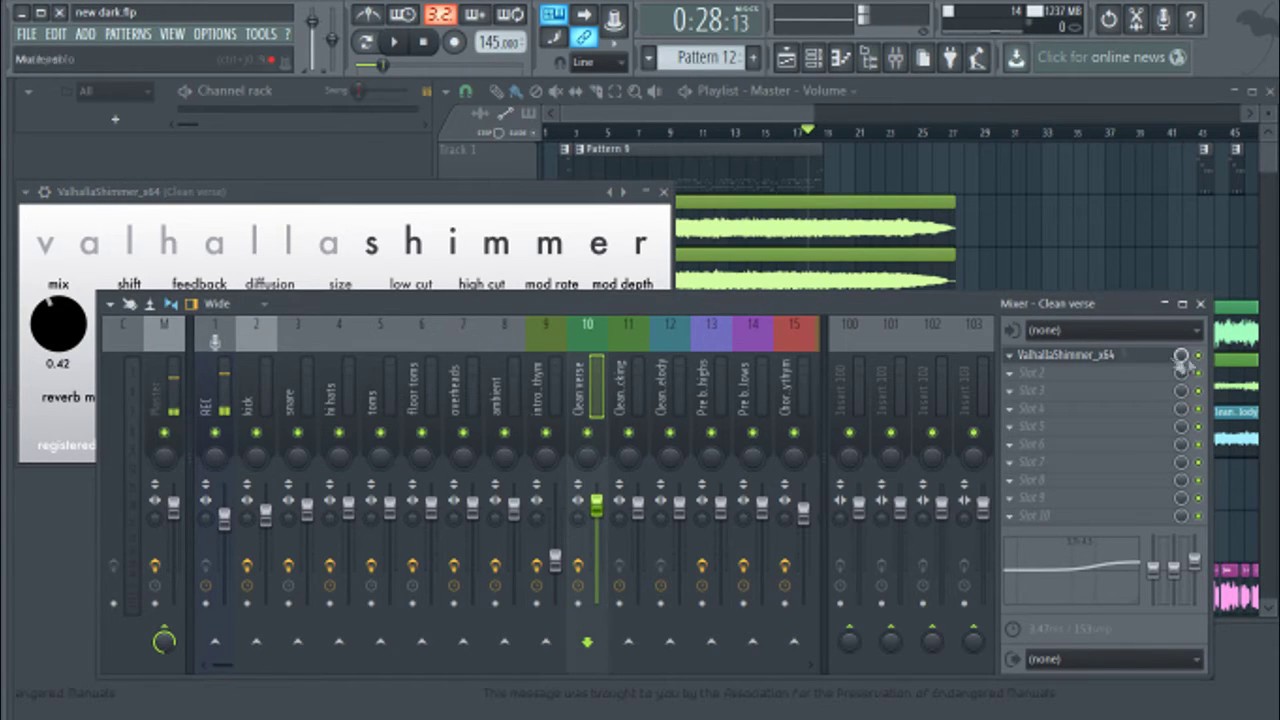
# Step: Examine ValhallaShimmer's color mode and reverb mode options, keep bigStereo as the reverb mode, and close its window
pyautogui.click(481, 202)
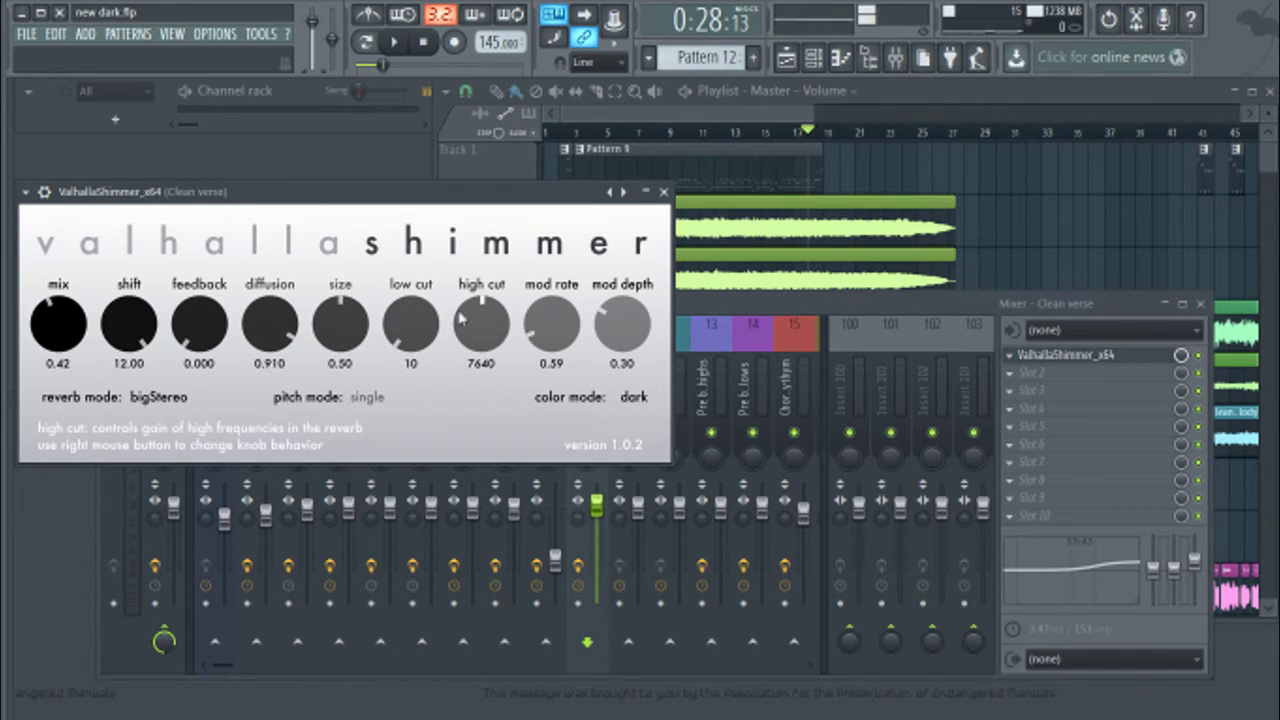
pyautogui.click(638, 400)
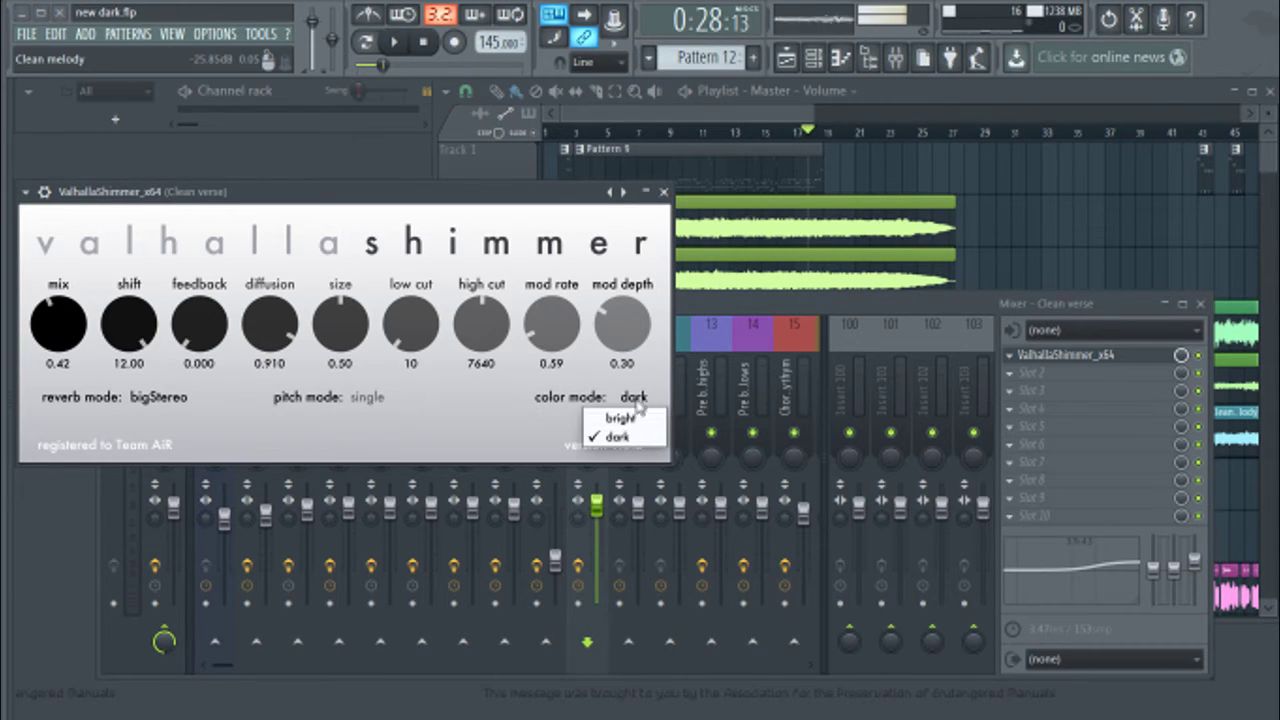
pyautogui.click(521, 433)
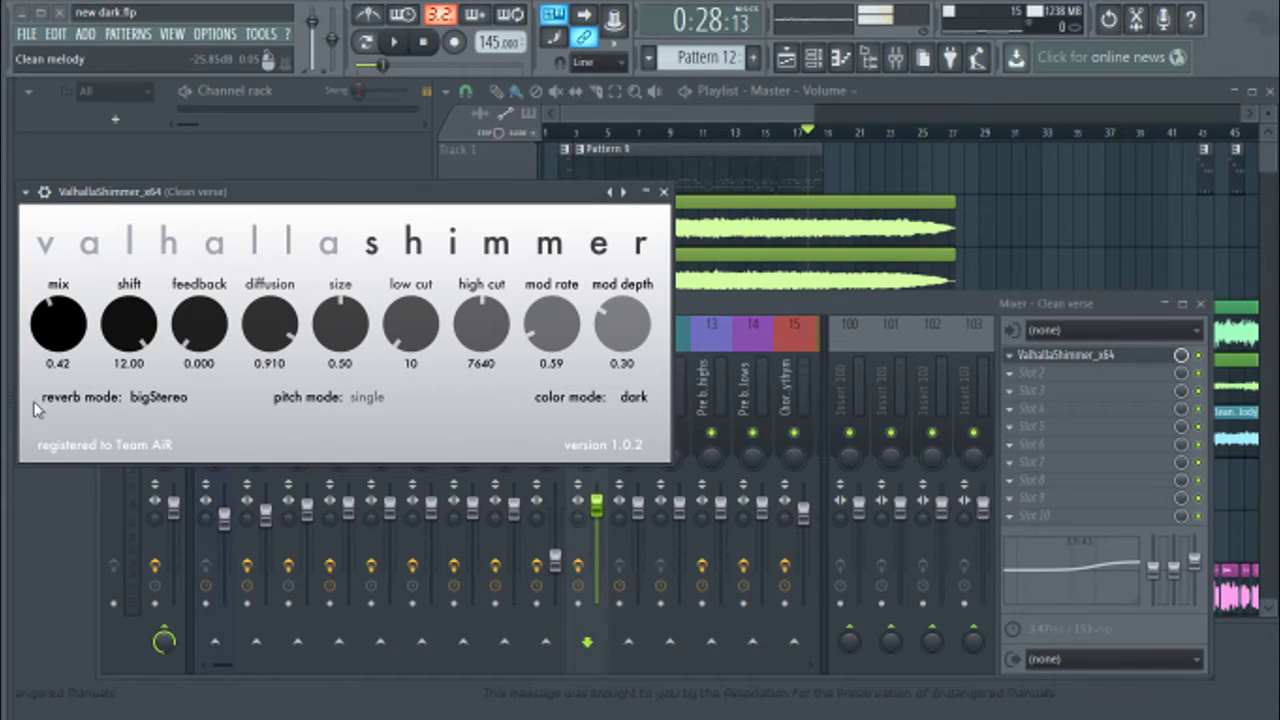
pyautogui.click(163, 405)
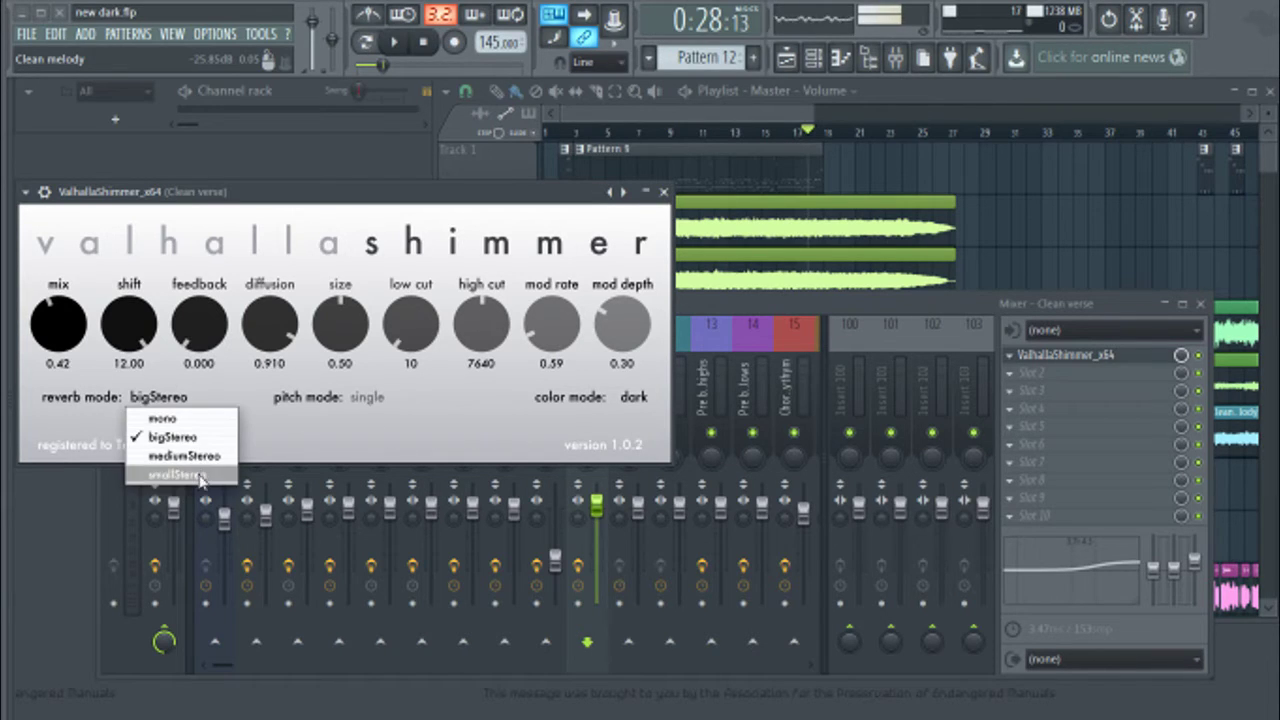
pyautogui.click(185, 437)
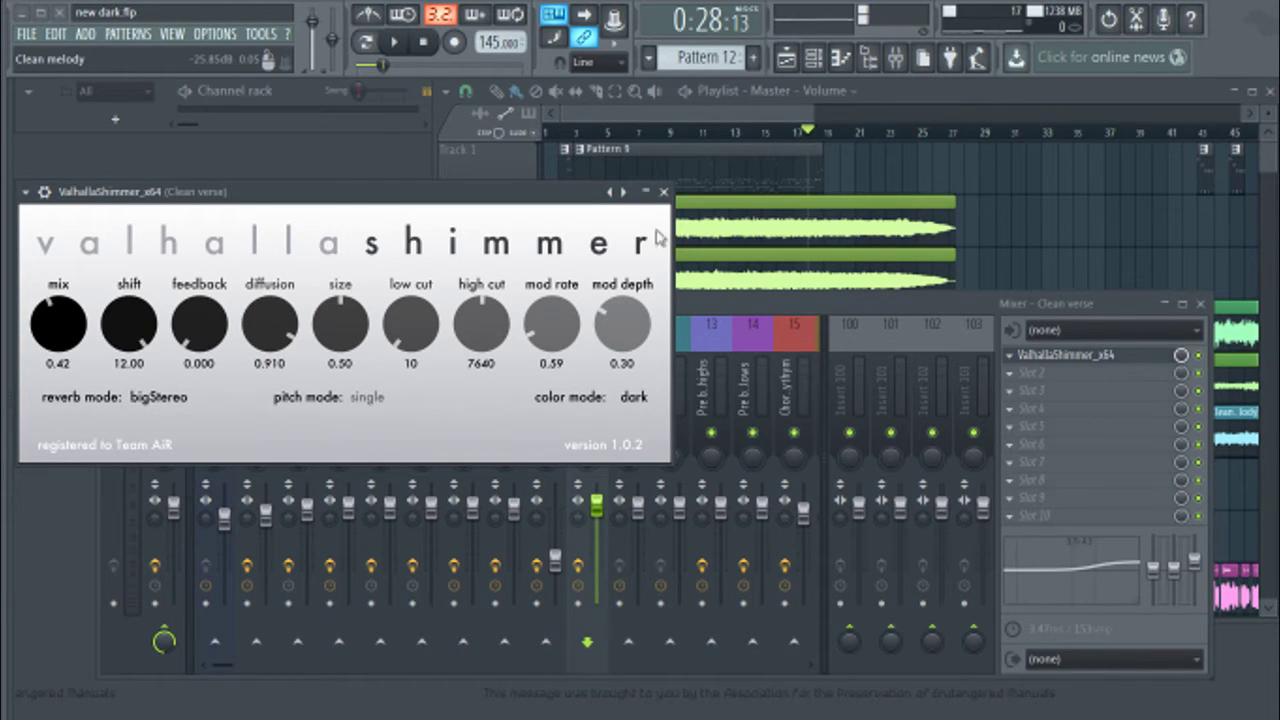
pyautogui.click(663, 191)
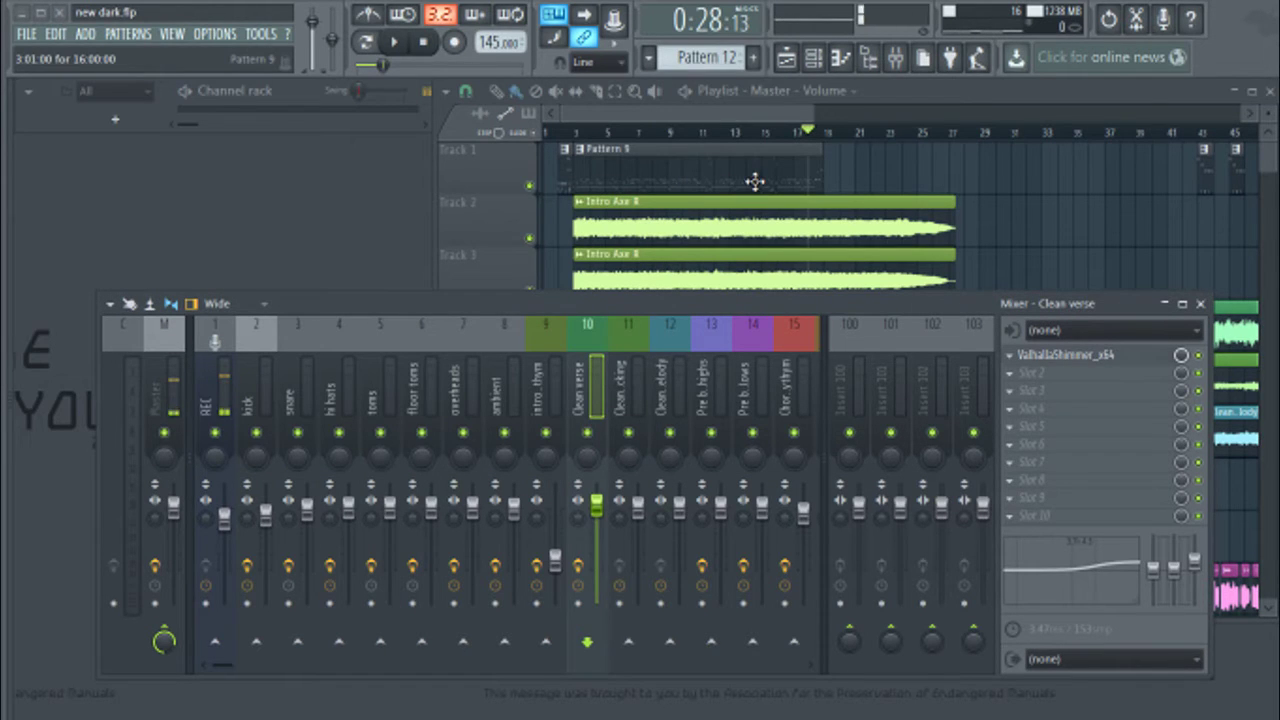
# Step: Audition the transition from the intro into the clean verse from bar 18 while watching the playlist and the mixer levels
pyautogui.press('space')
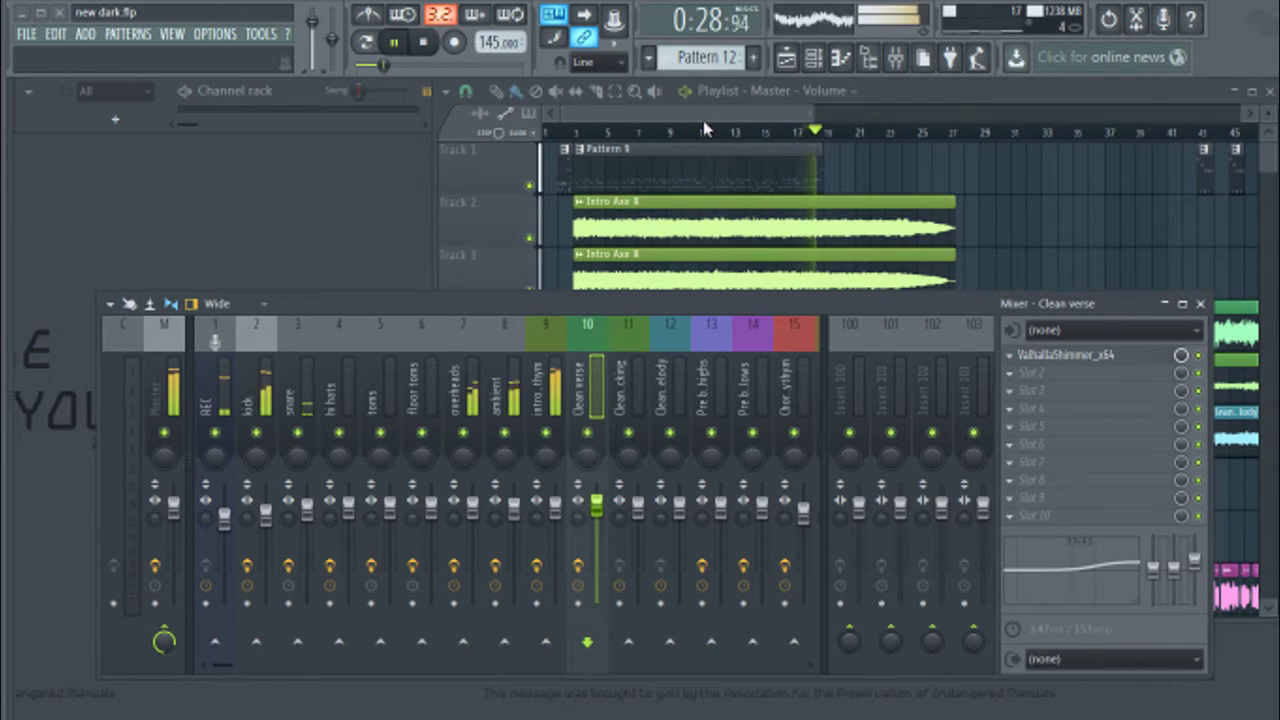
pyautogui.click(718, 148)
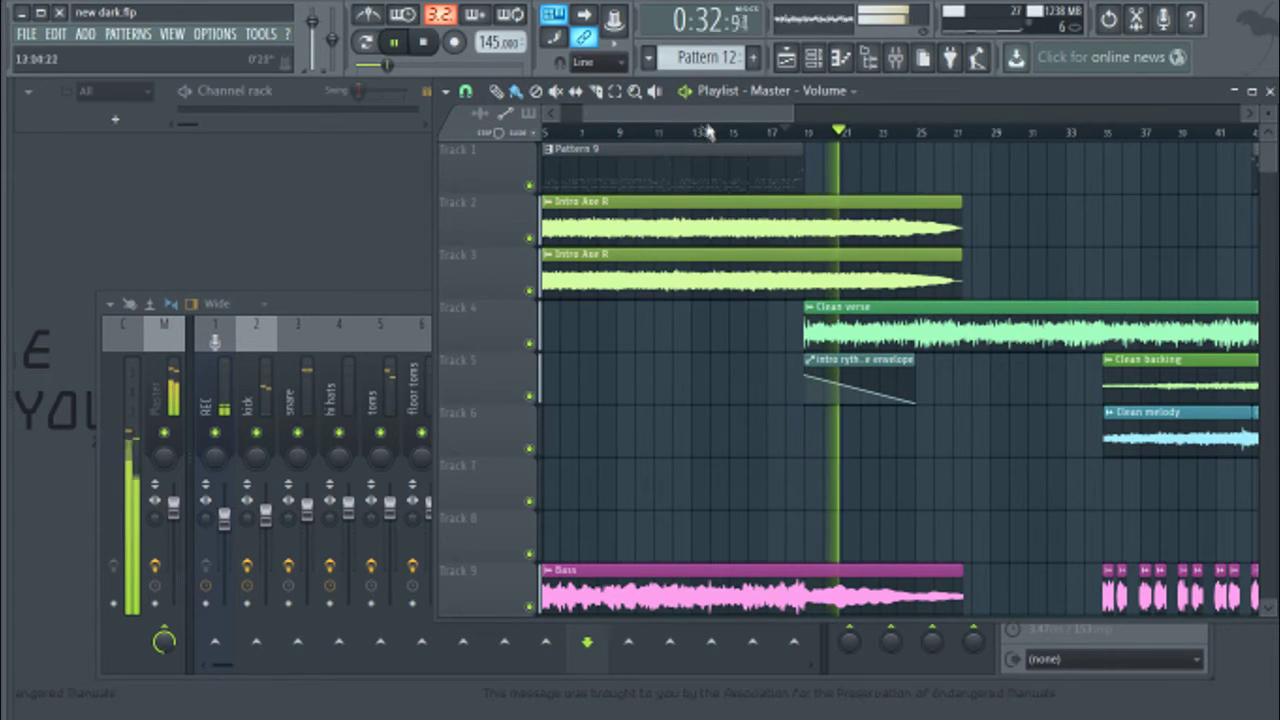
pyautogui.scroll(-2, 700, 130)
pyautogui.press('F9')
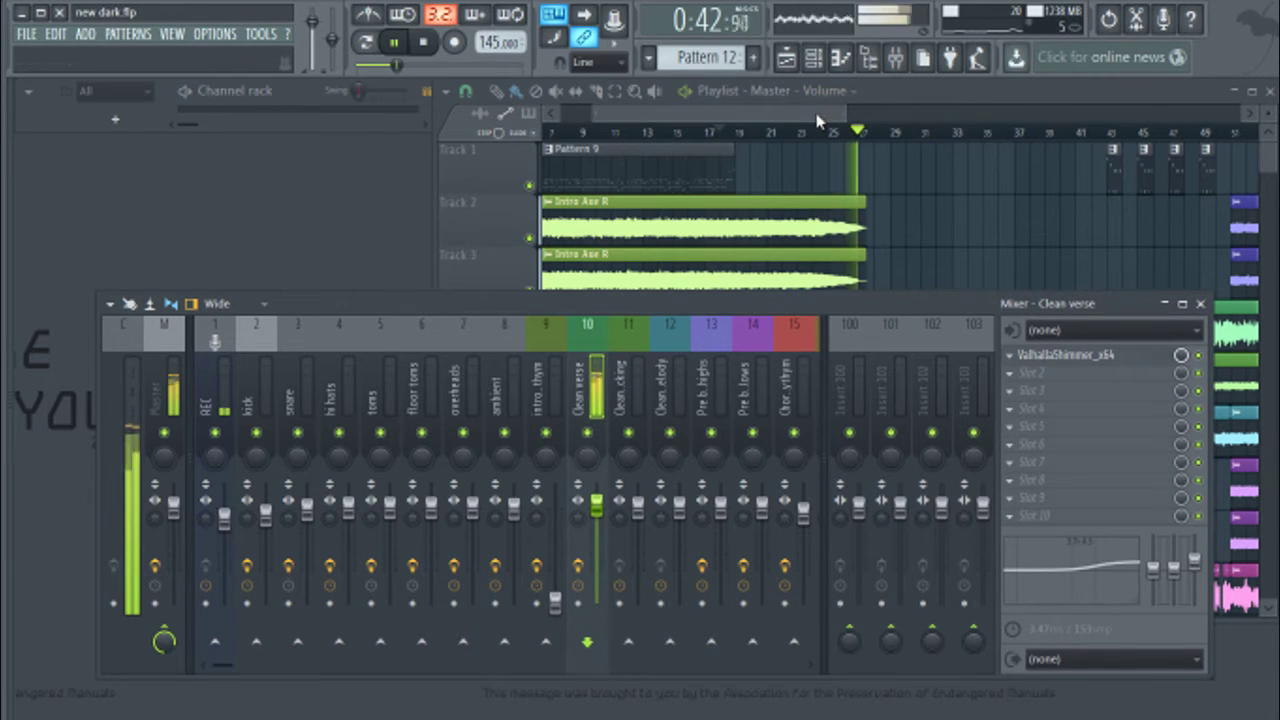
pyautogui.click(795, 138)
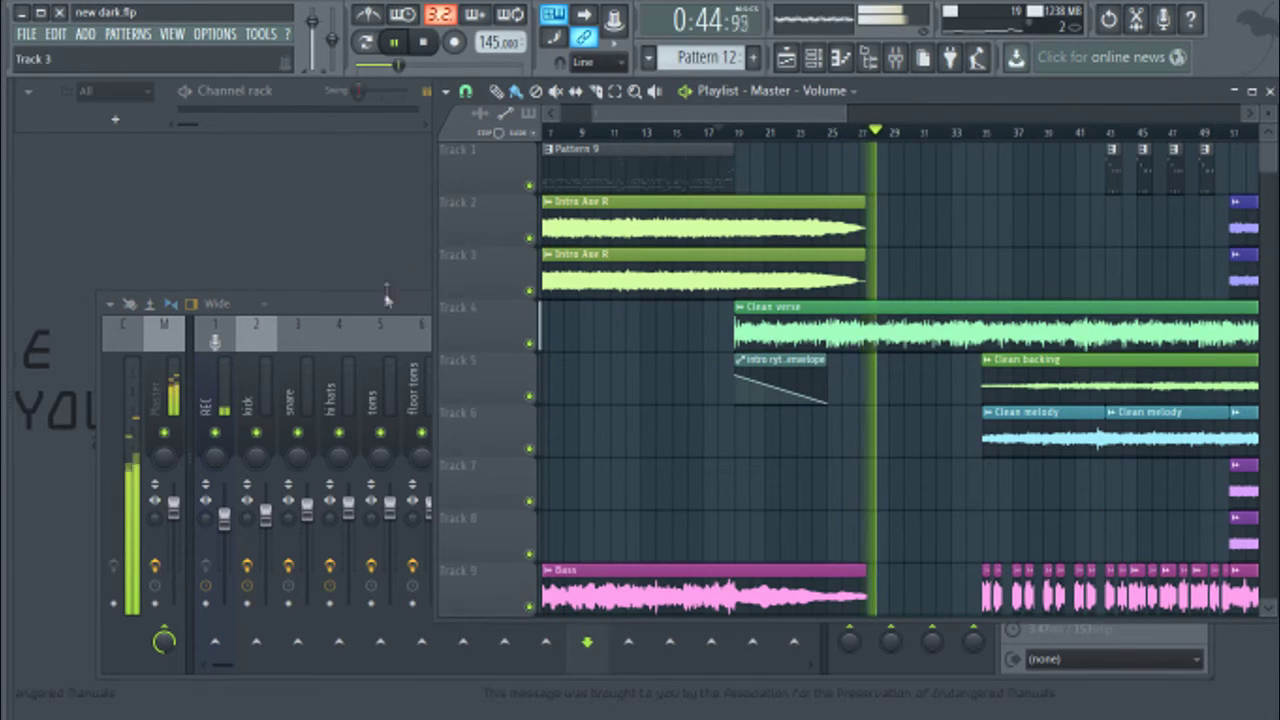
pyautogui.press('F9')
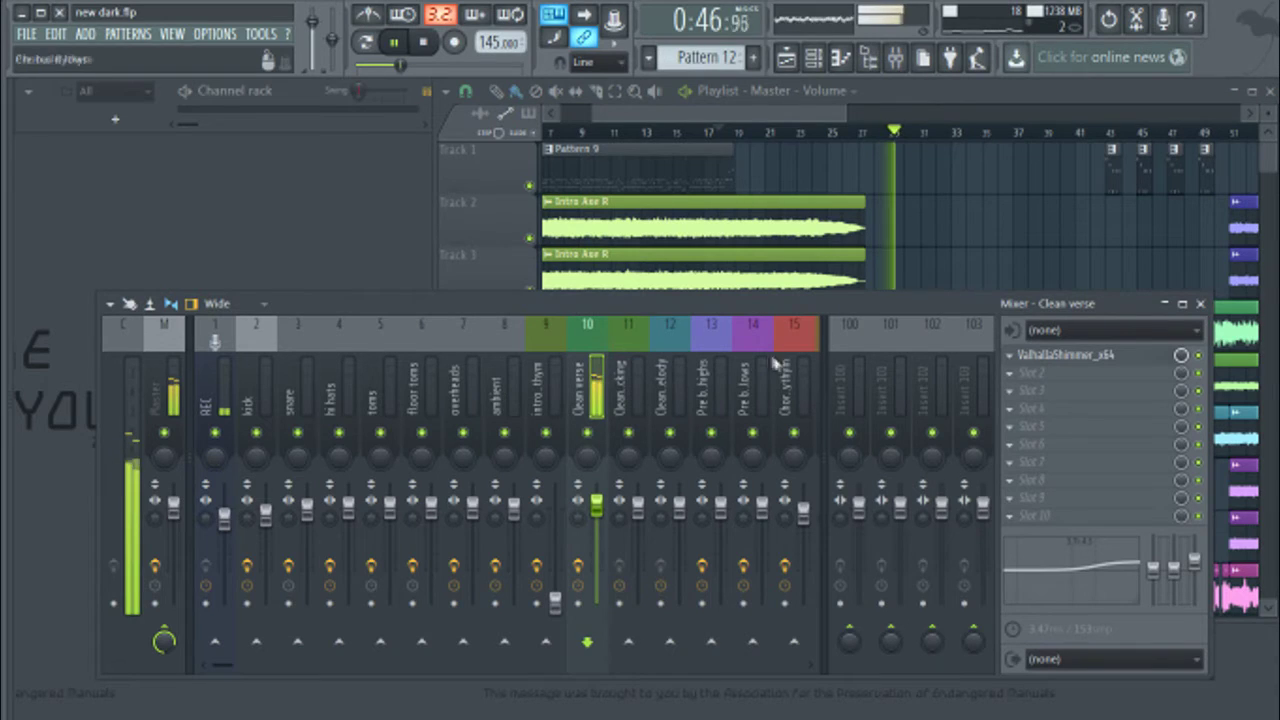
pyautogui.press('space')
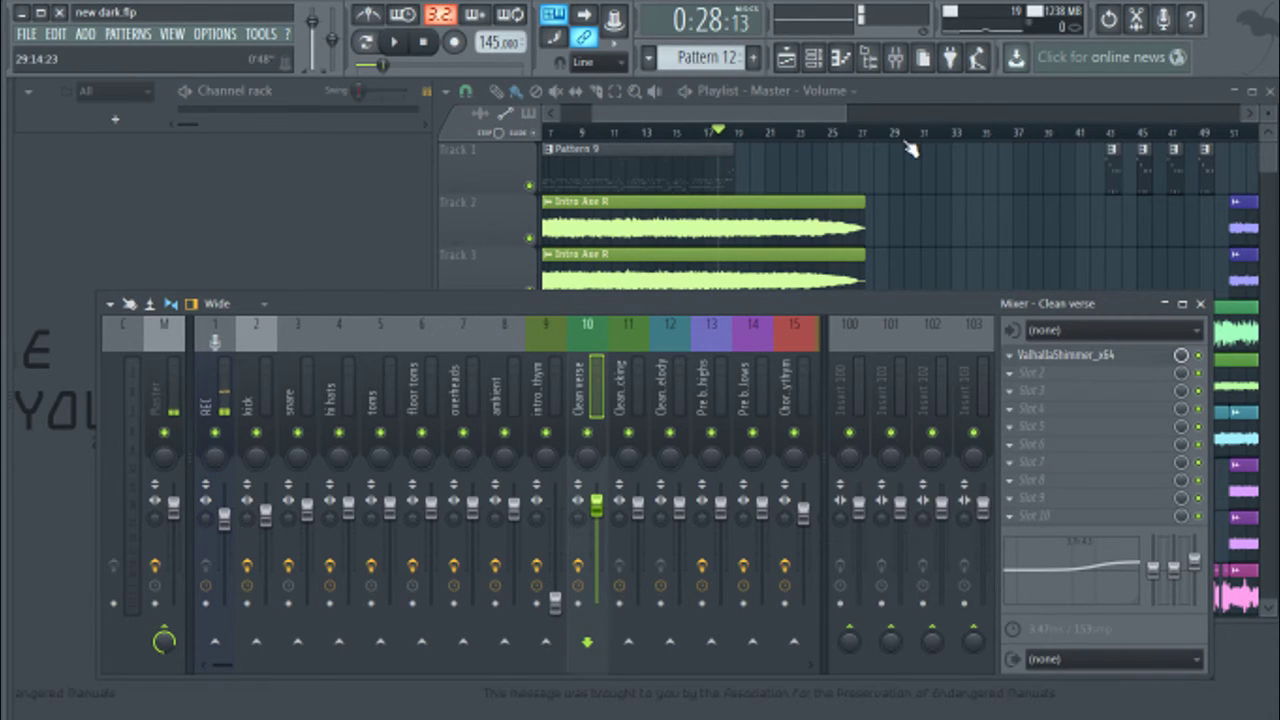
# Step: Audition the Clean backing and Clean melody section from bar 34, moving the mixer window lower to reveal more of the playlist
pyautogui.moveTo(803, 117); pyautogui.dragTo(868, 117)
pyautogui.click(786, 136)
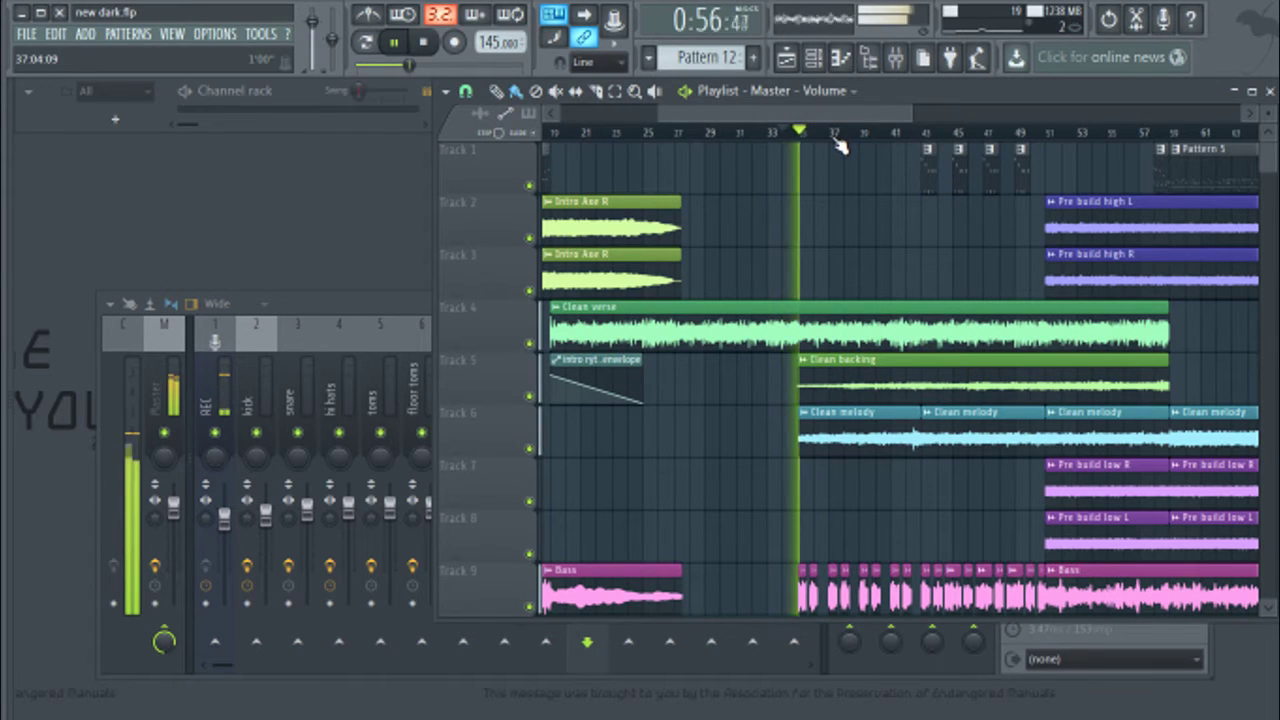
pyautogui.click(350, 310)
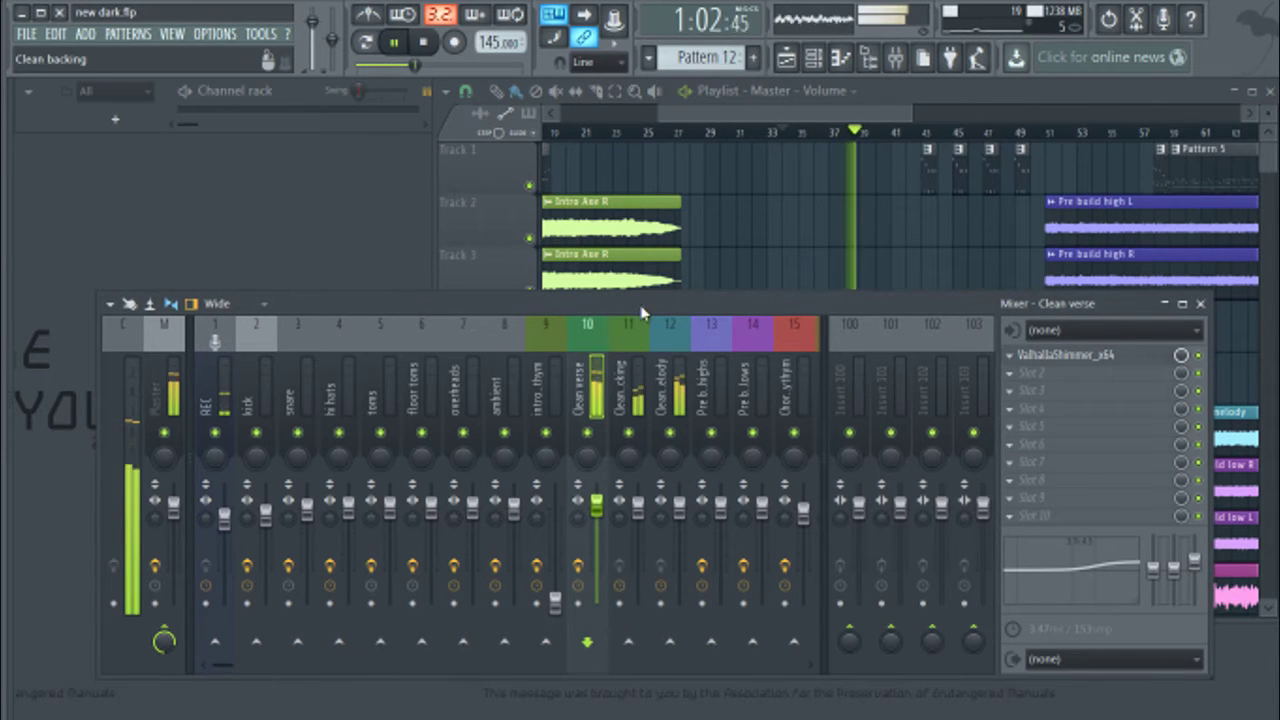
pyautogui.moveTo(635, 307); pyautogui.dragTo(640, 295)
pyautogui.click(788, 142)
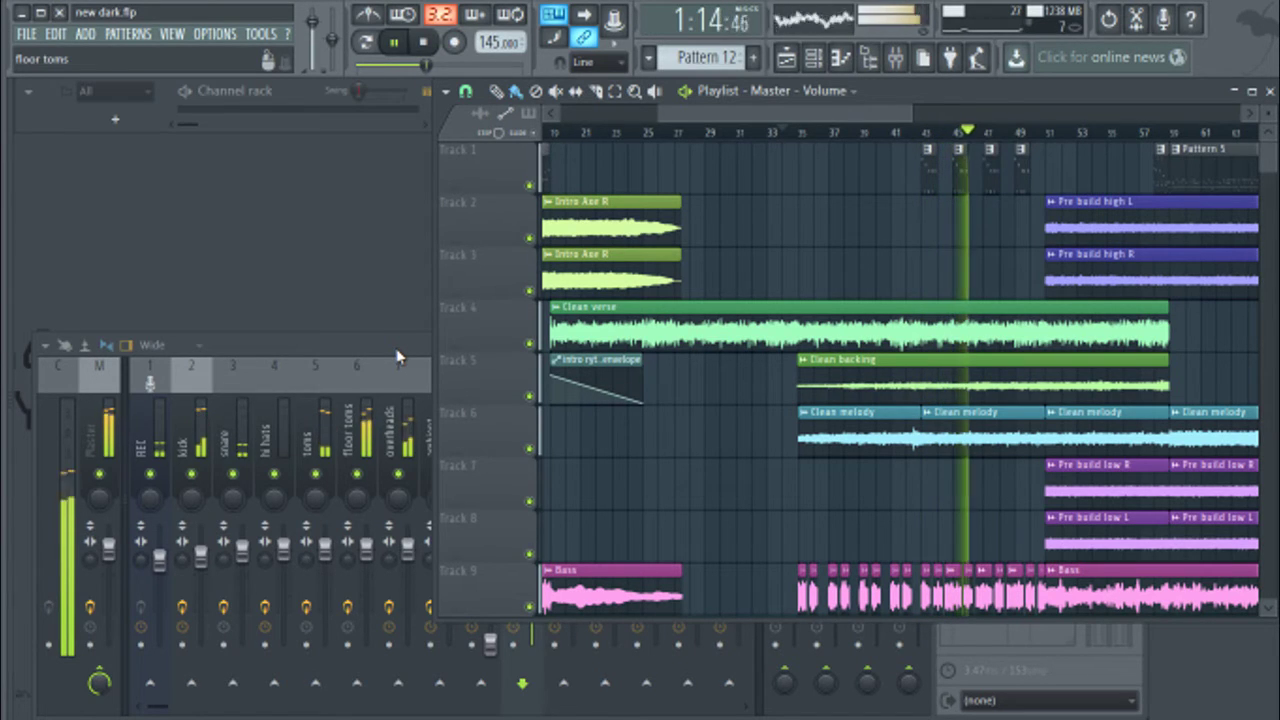
pyautogui.press('space')
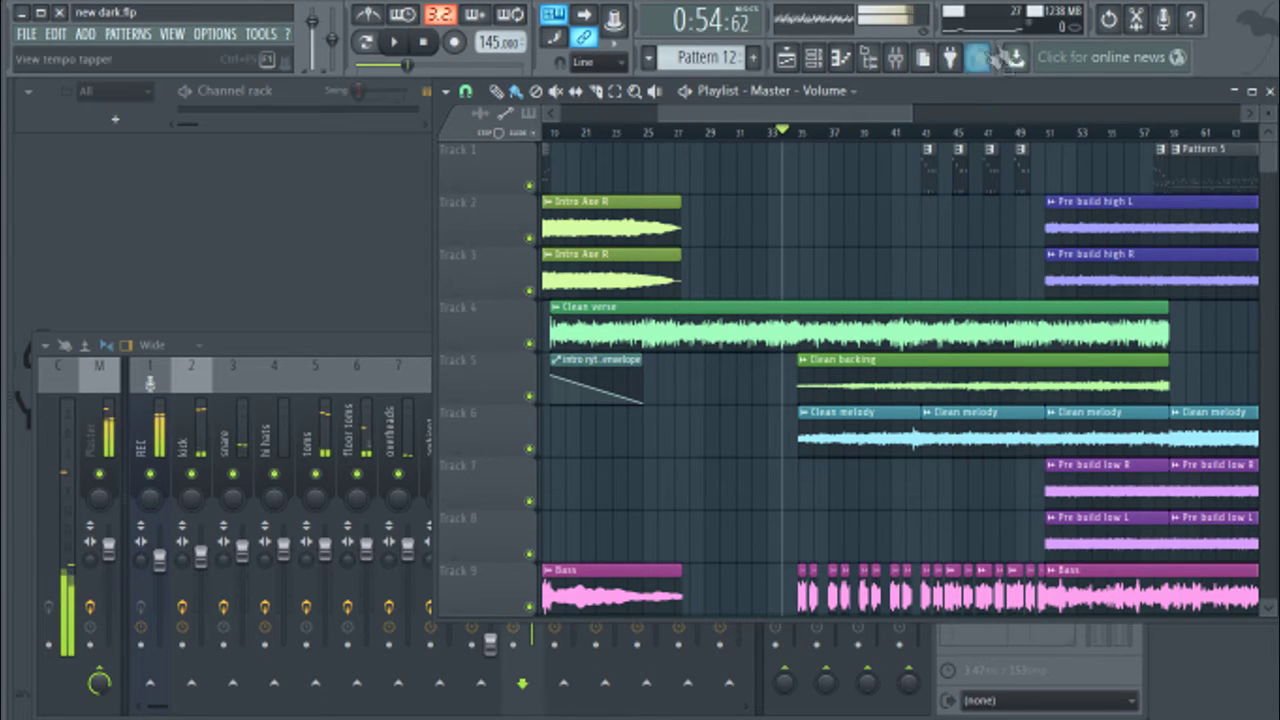
# Step: Select bar 43 over the first Pattern 3 clip, solo playlist Track 1, and select the toms mixer track
pyautogui.scroll(3, 770, 118)
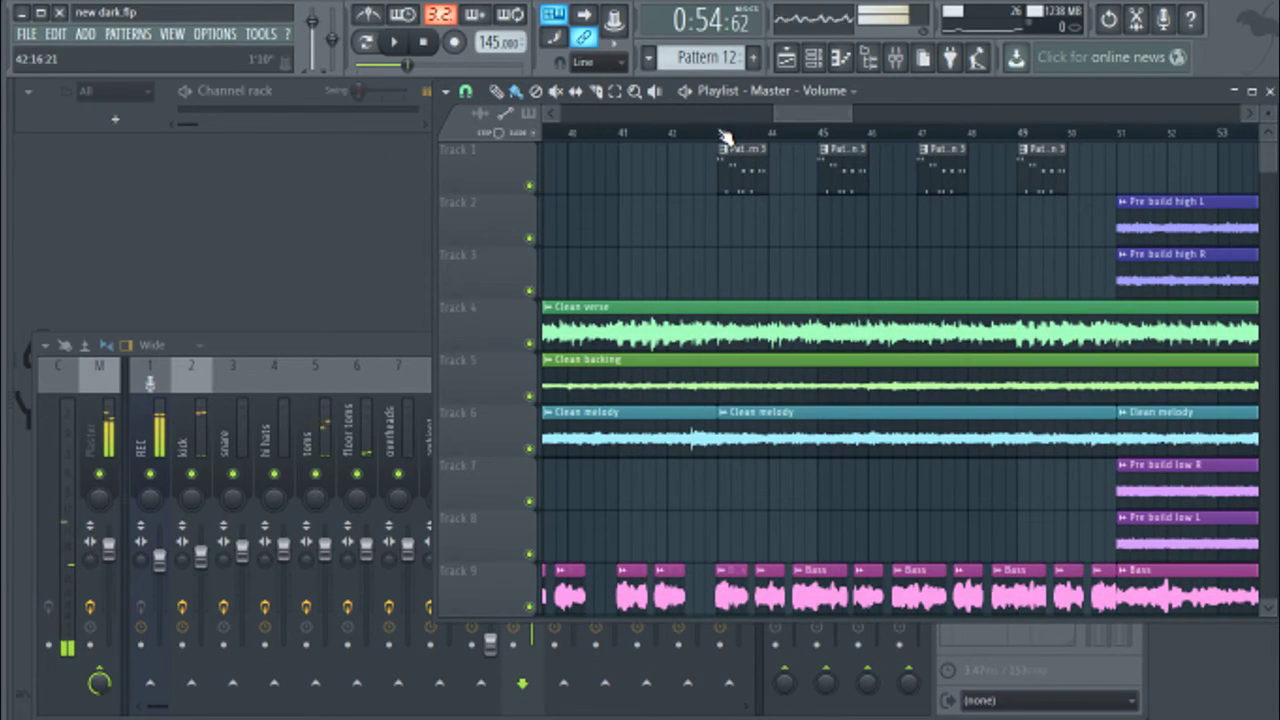
pyautogui.moveTo(724, 136); pyautogui.dragTo(768, 134)
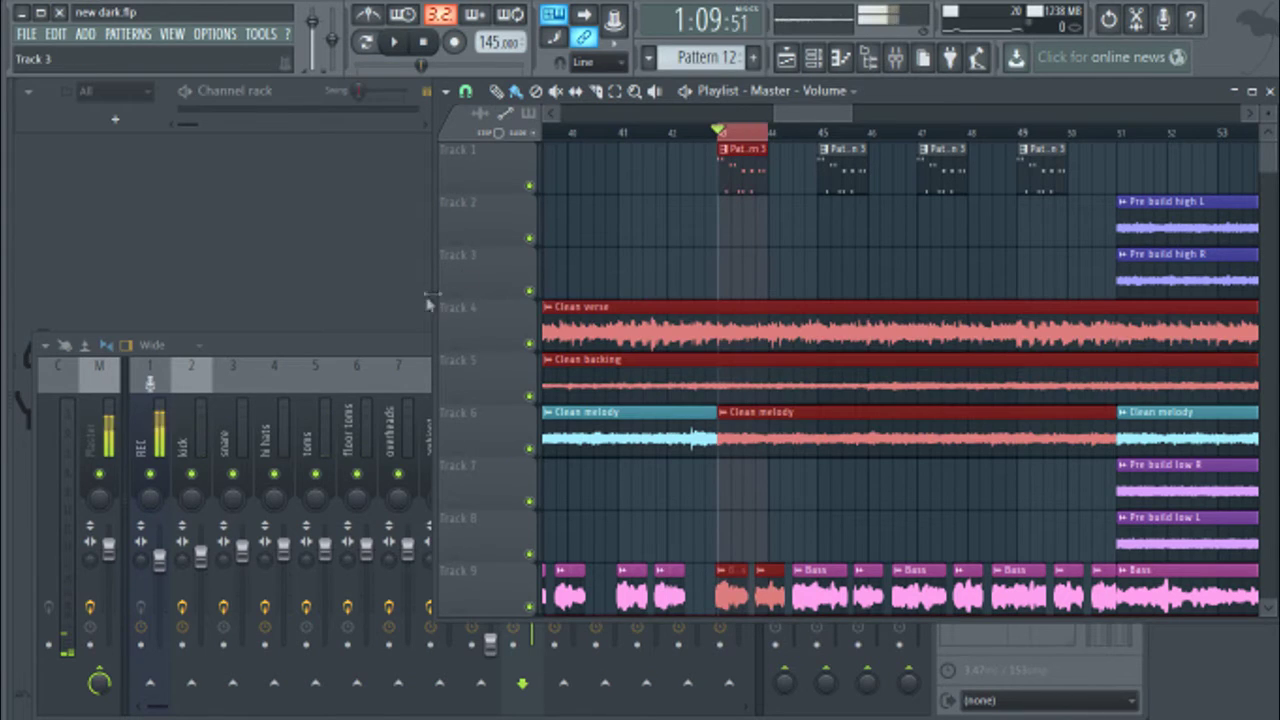
pyautogui.rightClick(531, 187)
pyautogui.click(338, 344)
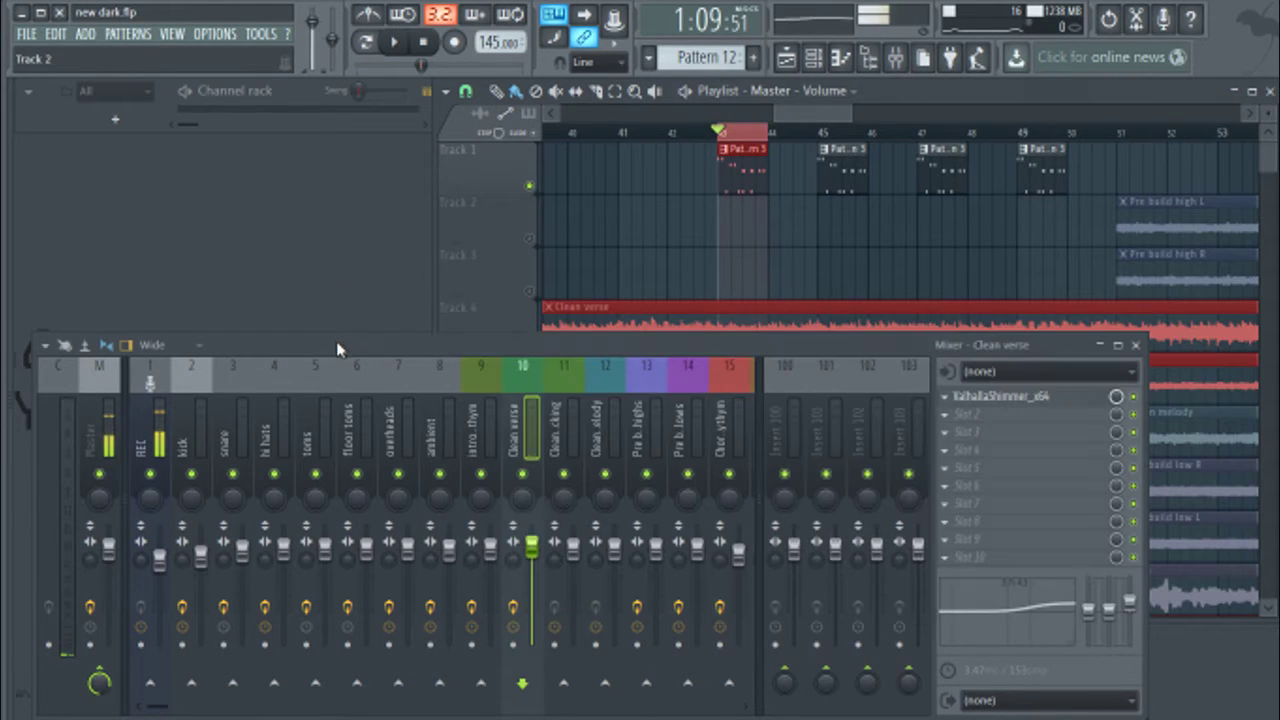
pyautogui.click(320, 440)
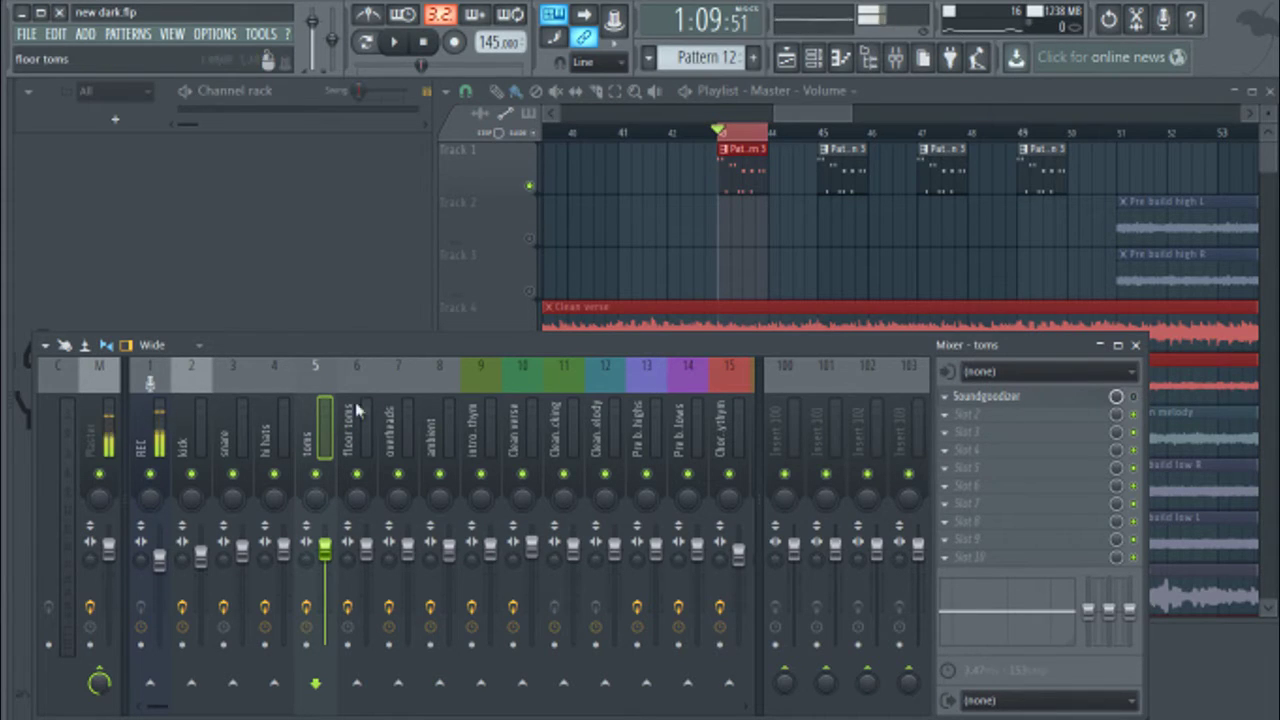
# Step: Select the floor toms mixer track, extend the playlist time selection to cover bars 43 and 44, and audition the tom fill with Soundgoodizer off
pyautogui.press('Right')
pyautogui.click(1134, 398)
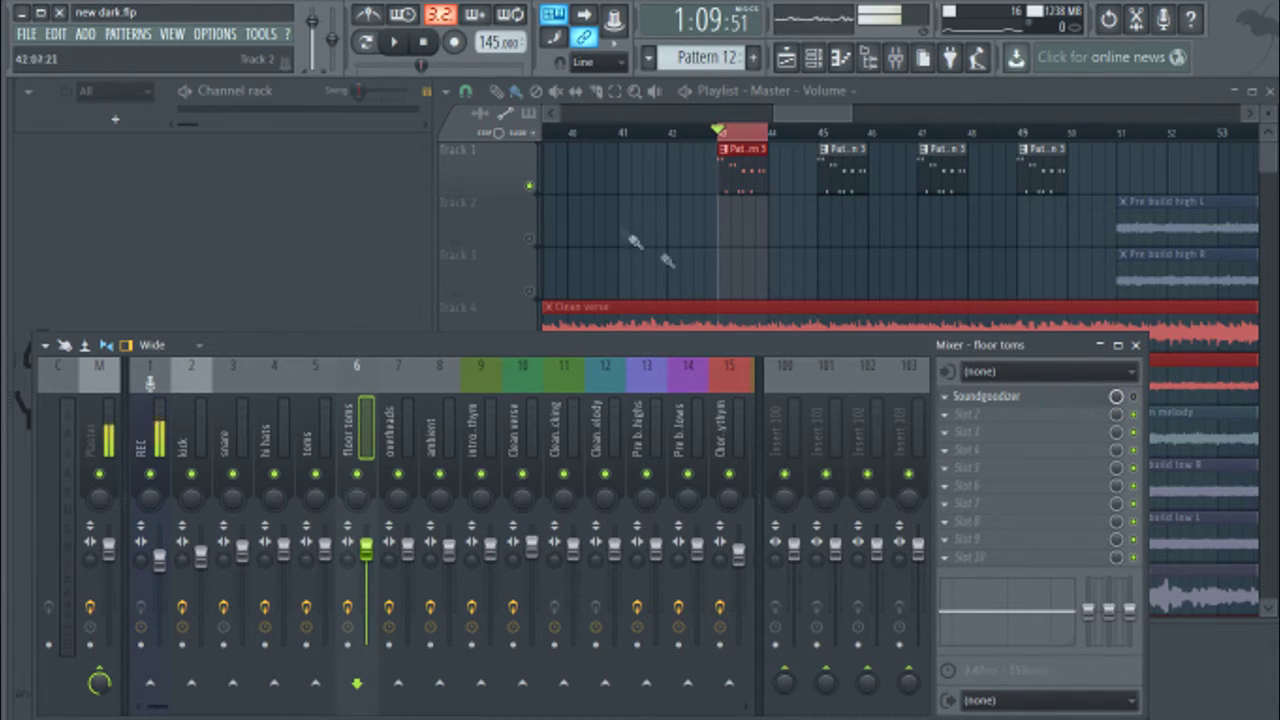
pyautogui.click(818, 138)
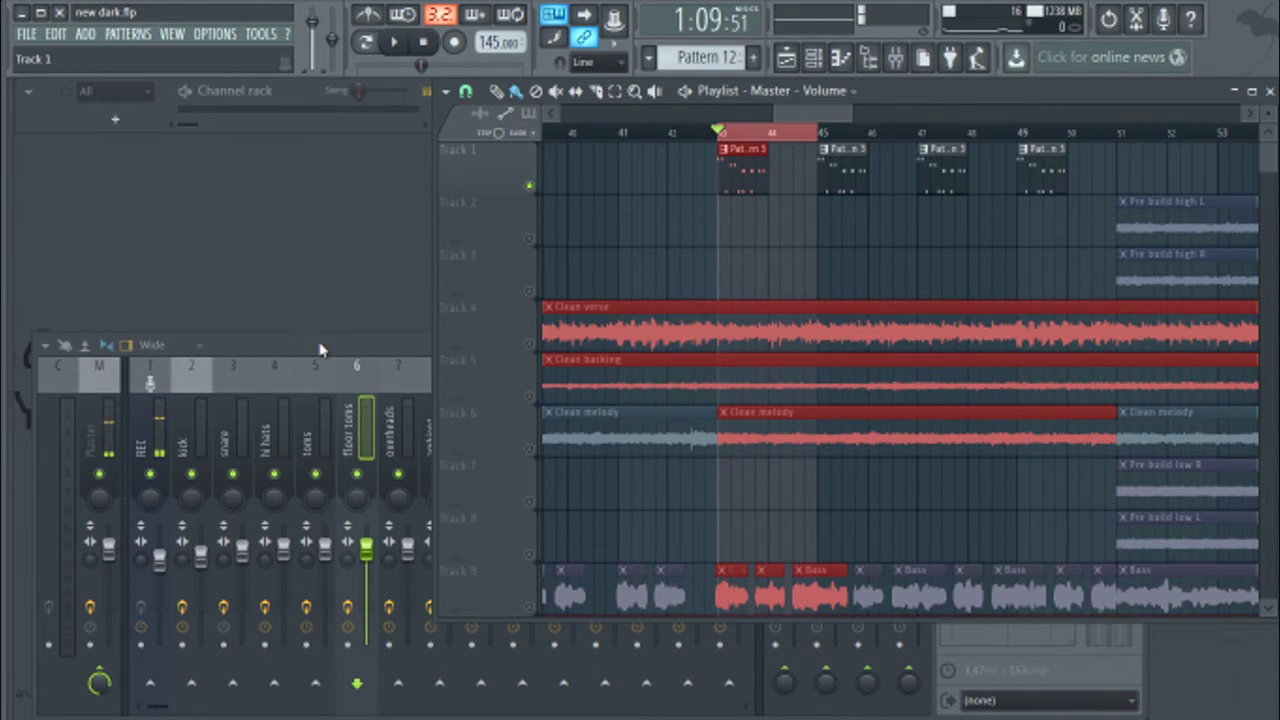
pyautogui.press('space')
pyautogui.press('space')
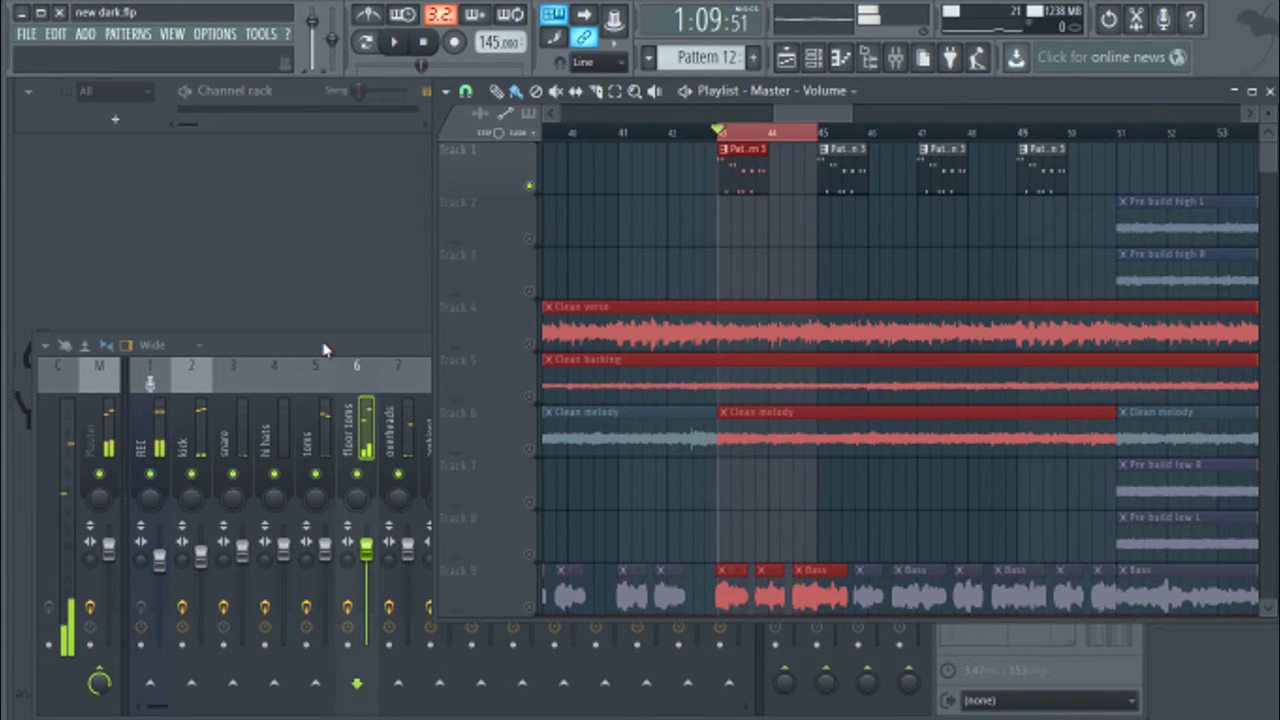
pyautogui.click(323, 349)
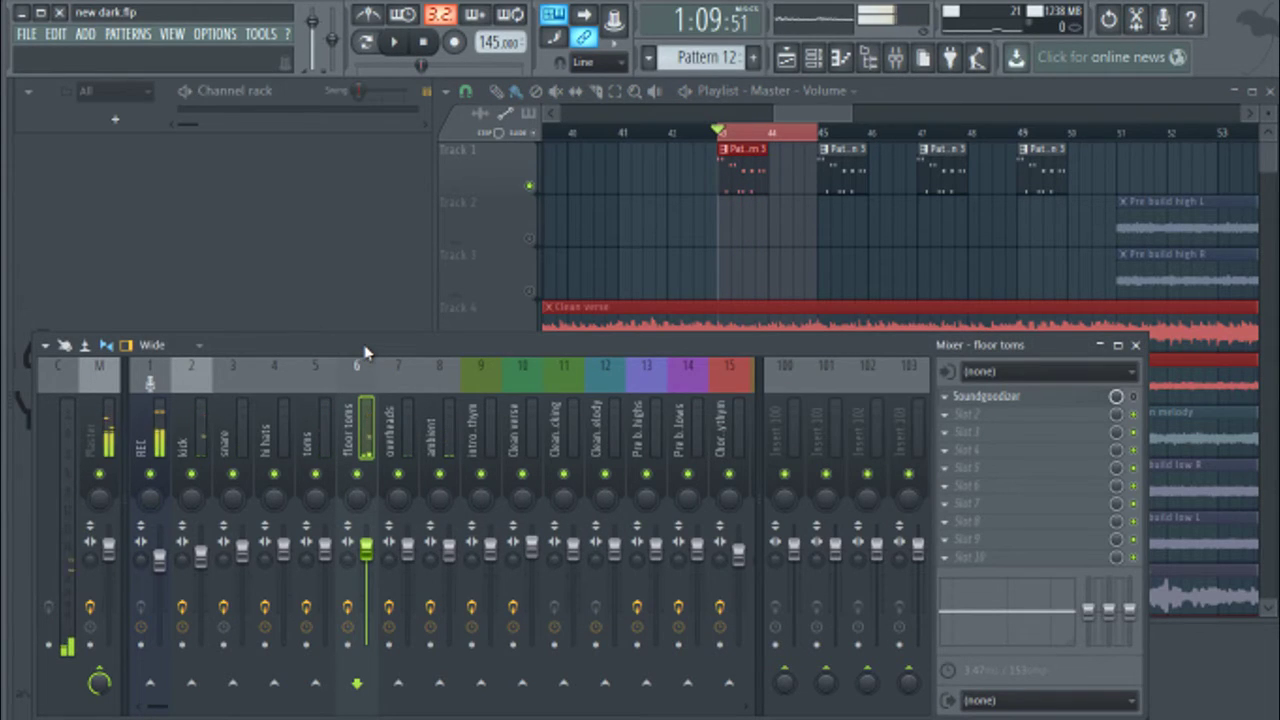
pyautogui.press('space')
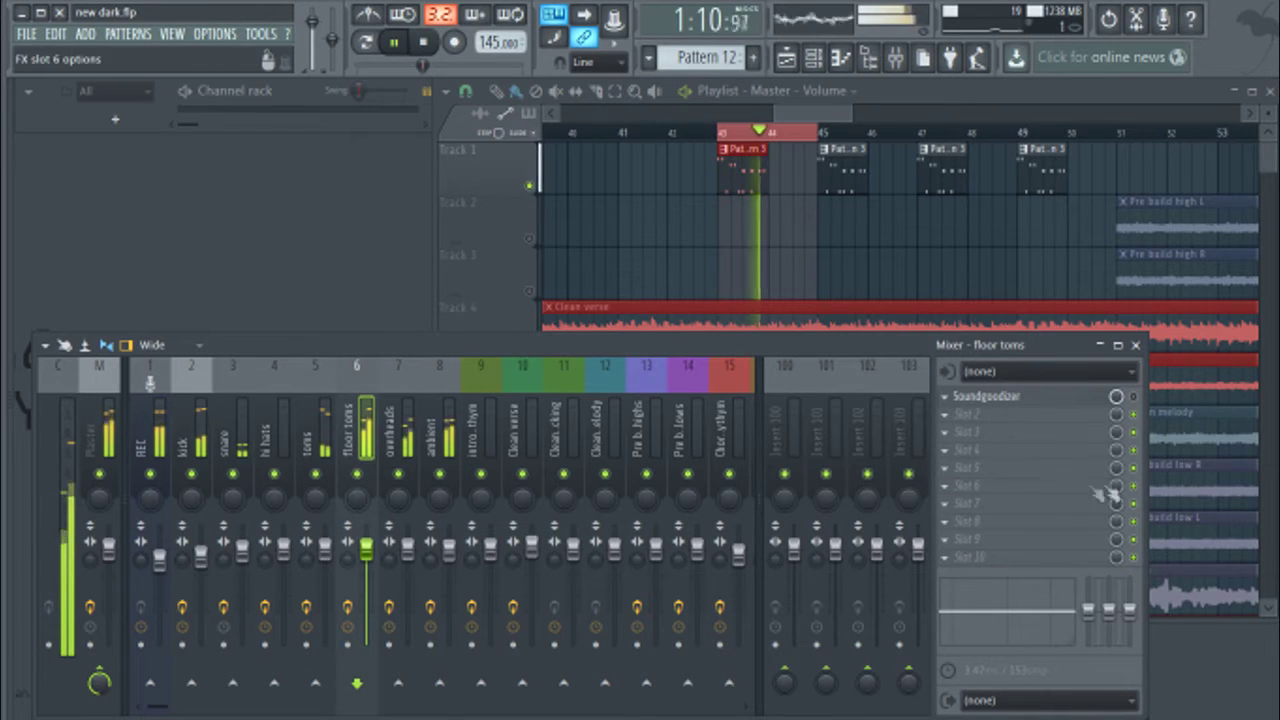
# Step: Enable Soundgoodizer on the toms and floor toms mixer tracks while the fill loops, and stop playback
pyautogui.click(307, 430)
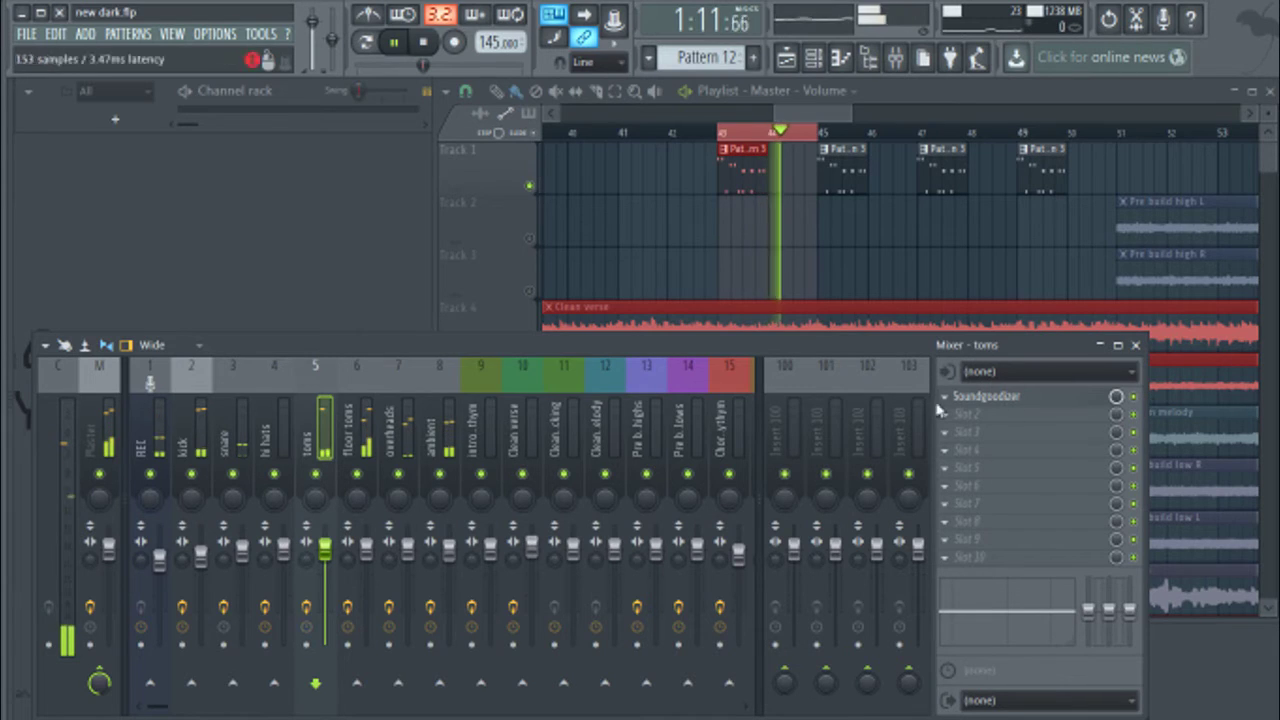
pyautogui.click(340, 420)
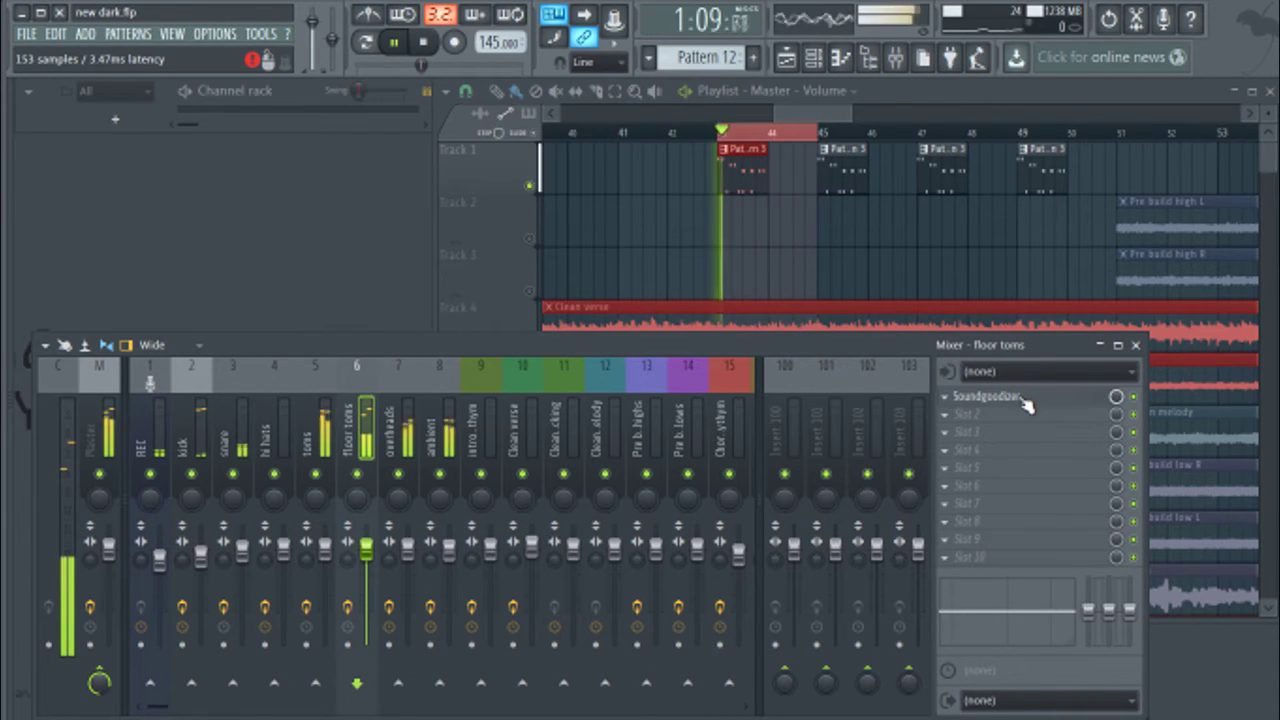
pyautogui.press('space')
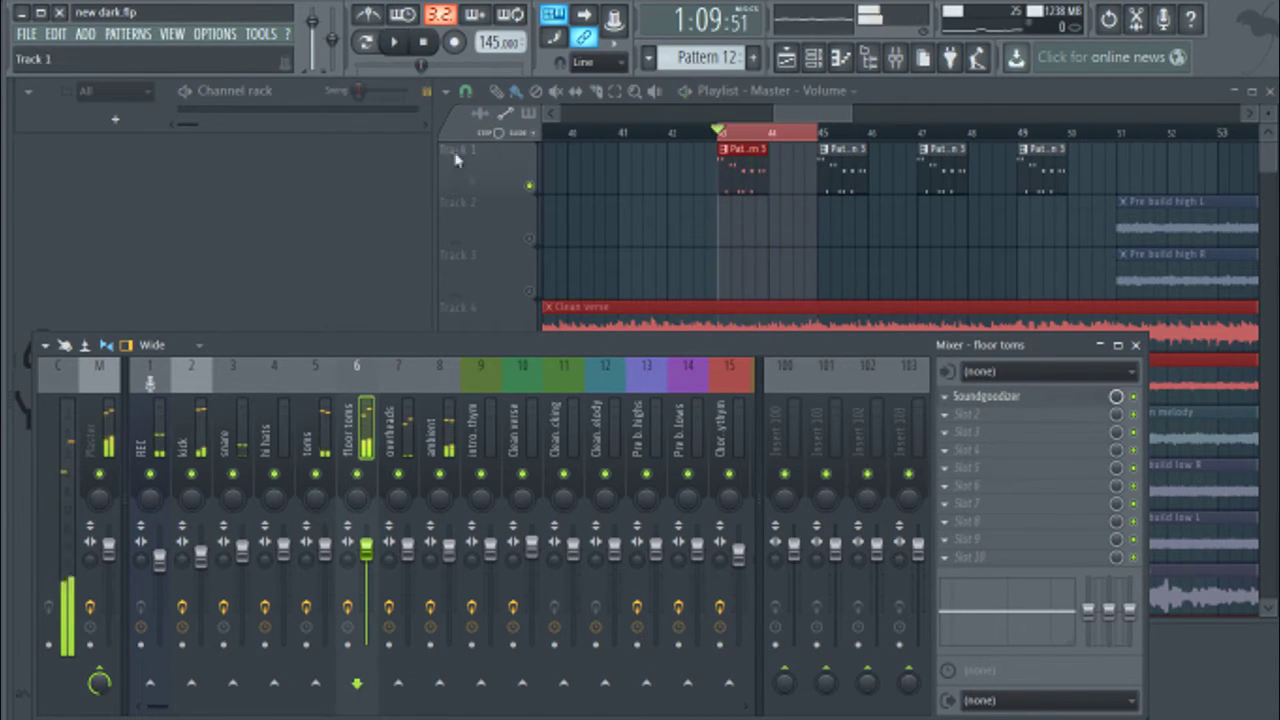
# Step: Clear the playlist time selection, solo Track 5 instead of Track 1, and audition the Clean backing clip from bar 35
pyautogui.click(693, 131)
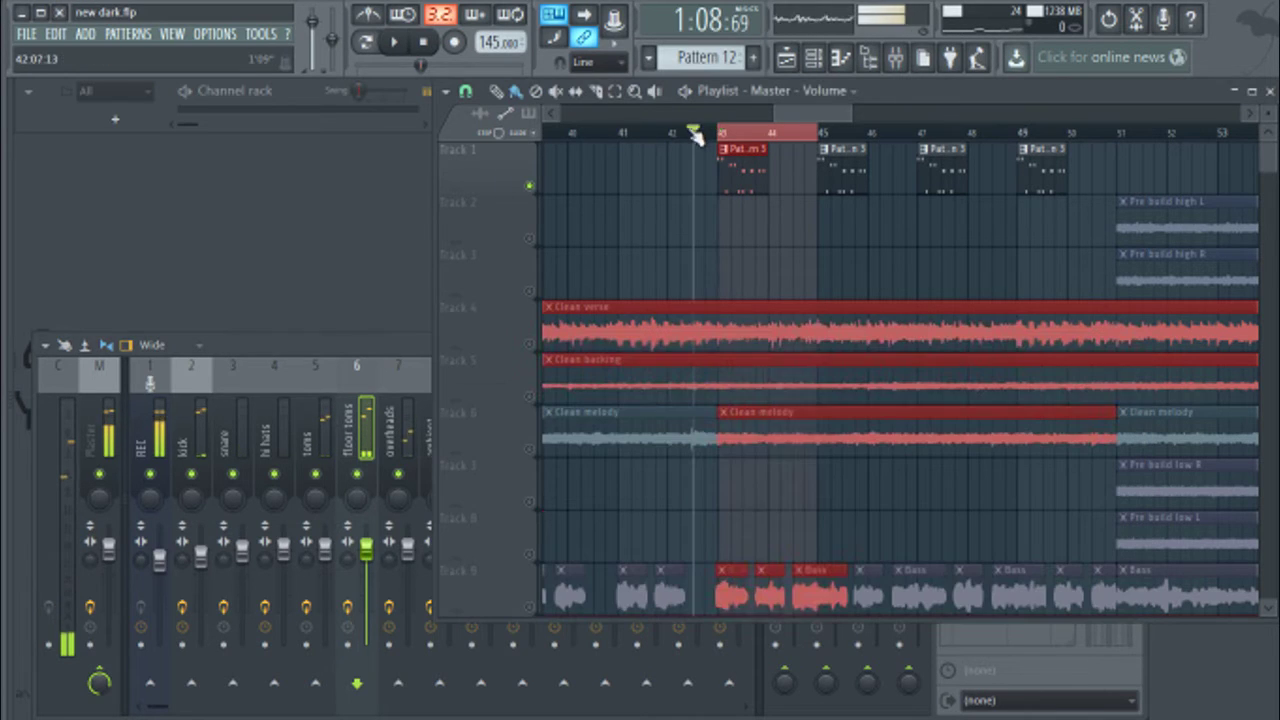
pyautogui.scroll(-4, 824, 110)
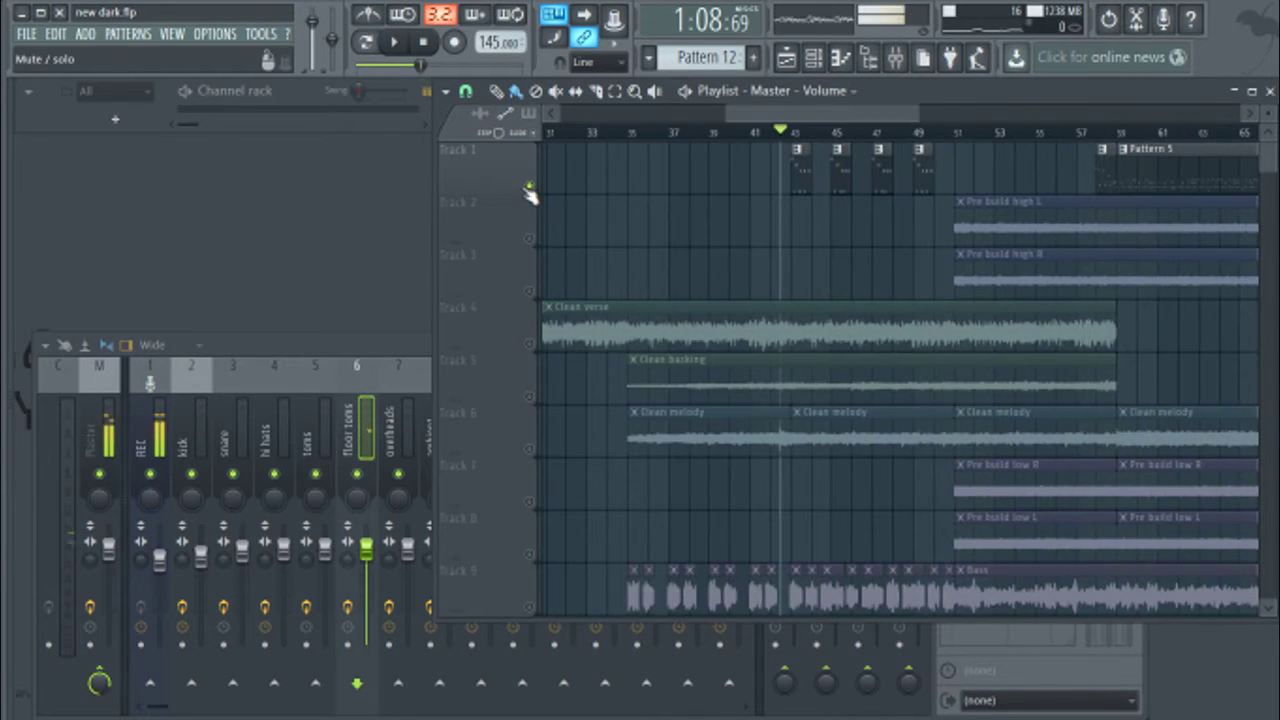
pyautogui.scroll(4, 850, 128)
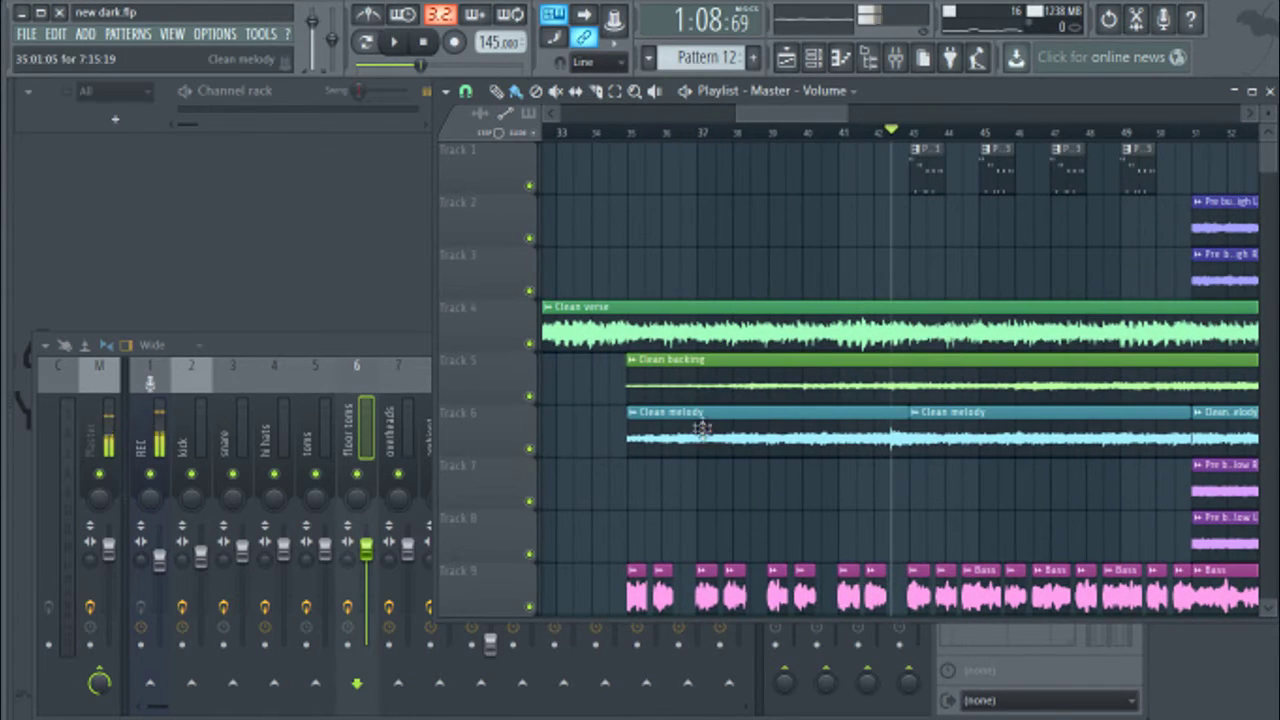
pyautogui.rightClick(530, 396)
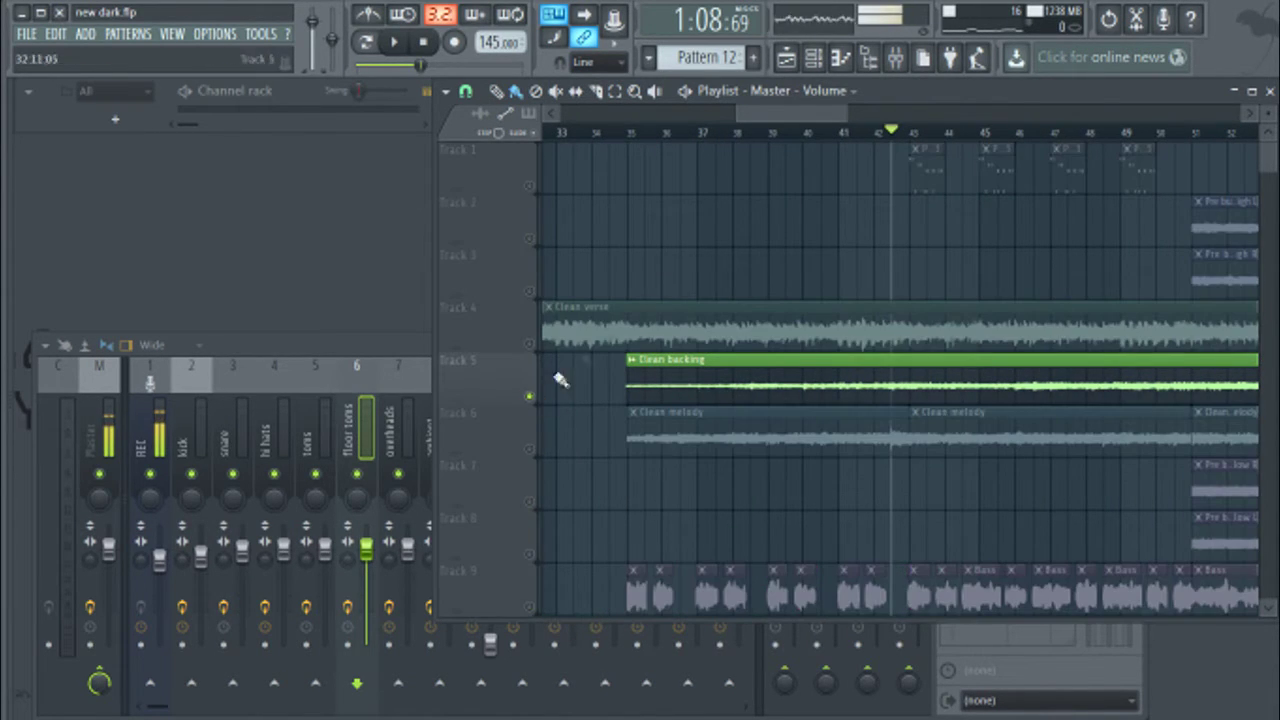
pyautogui.click(632, 137)
pyautogui.press('space')
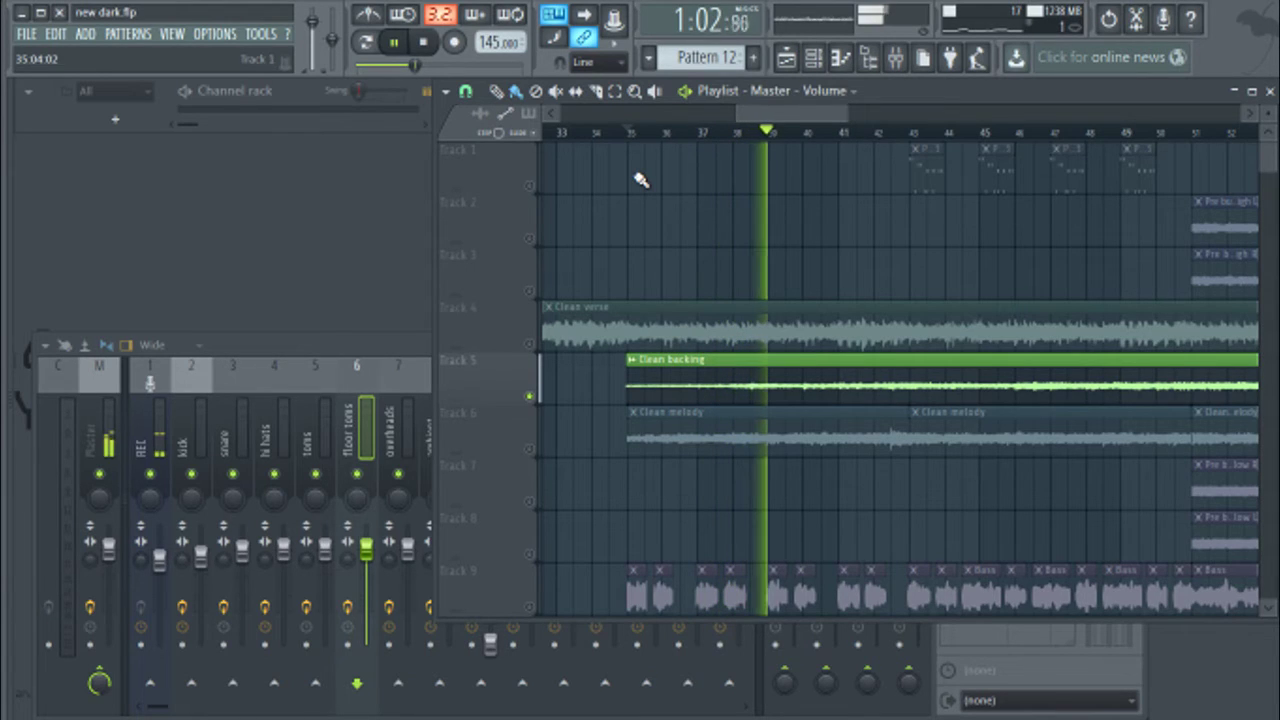
pyautogui.press('space')
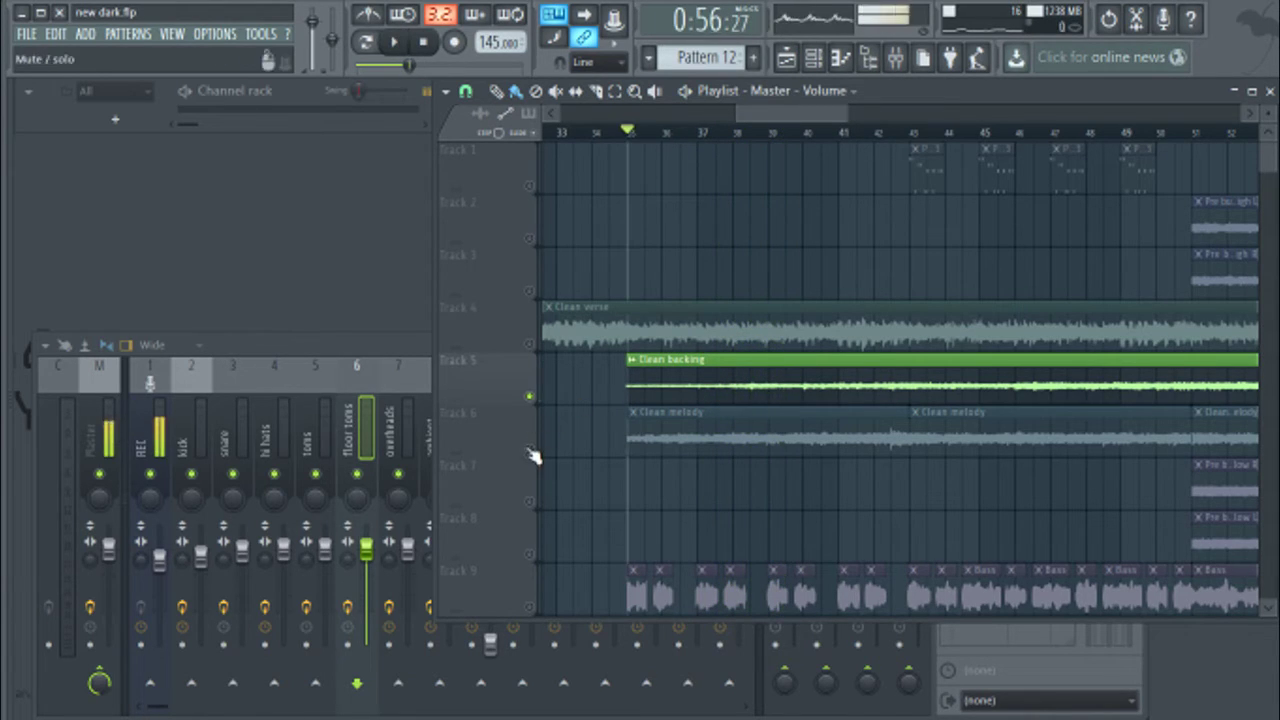
# Step: Solo playlist Track 6 and audition the Clean melody clip from bar 35
pyautogui.click(530, 451)
pyautogui.click(532, 398)
pyautogui.press('space')
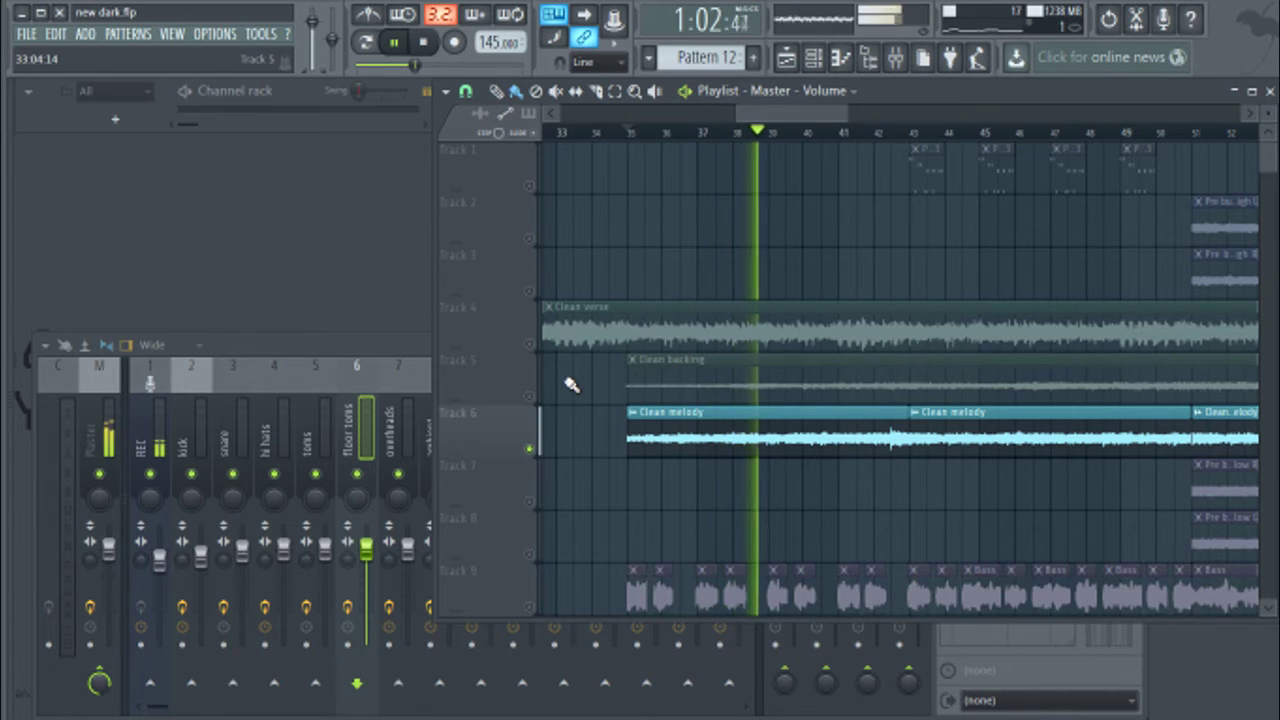
pyautogui.press('space')
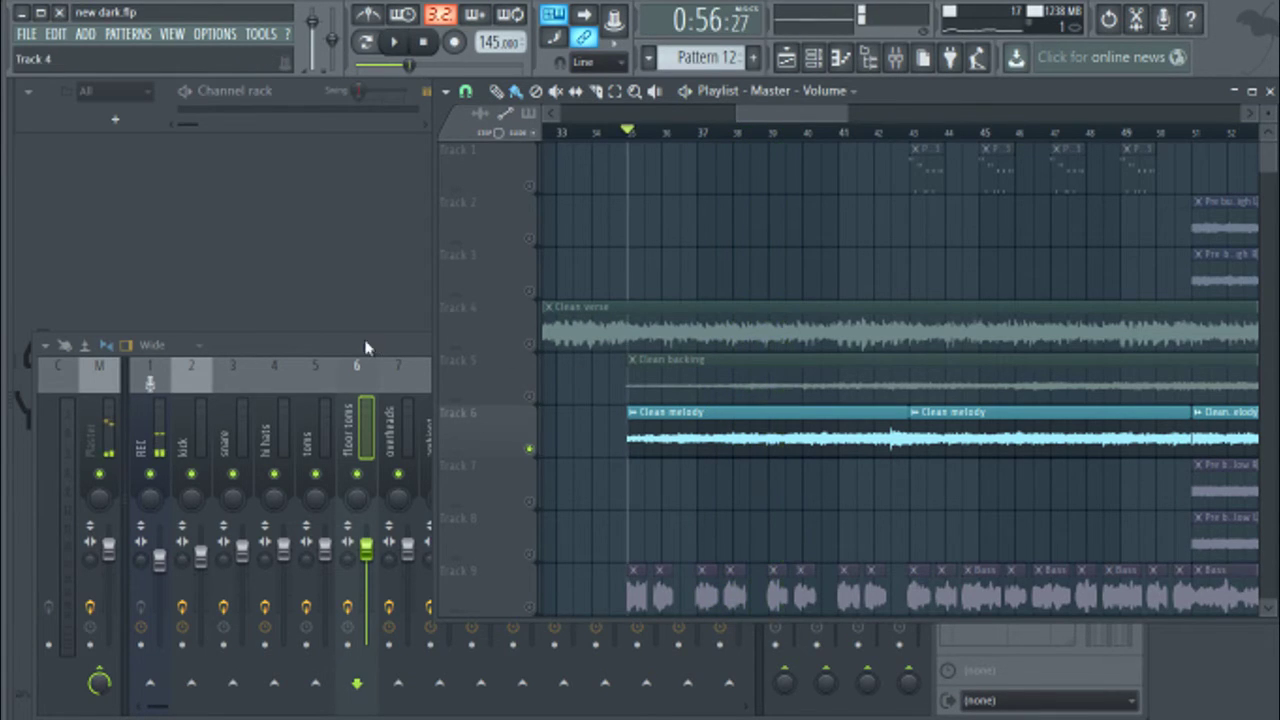
# Step: Check the effect slots of the Clean melody and Clean backing mixer tracks, and unsolo the playlist so all tracks are active
pyautogui.press('F9')
pyautogui.click(612, 432)
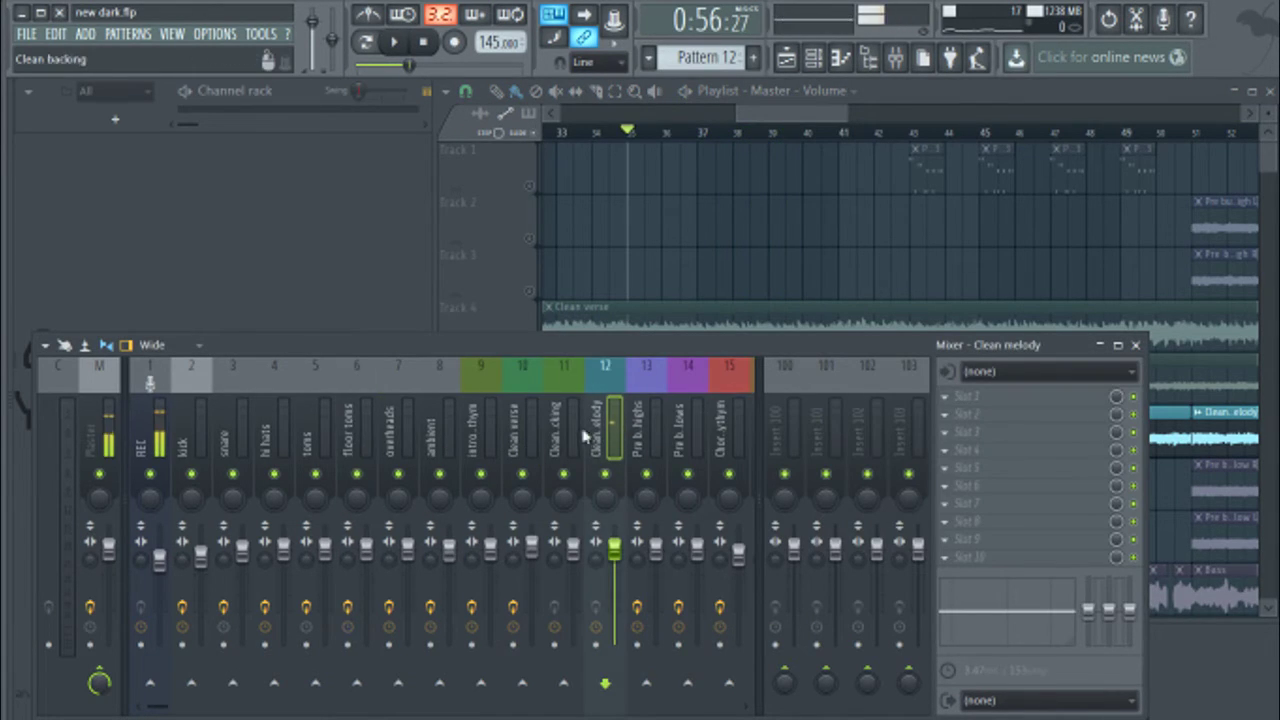
pyautogui.click(574, 436)
pyautogui.click(795, 120)
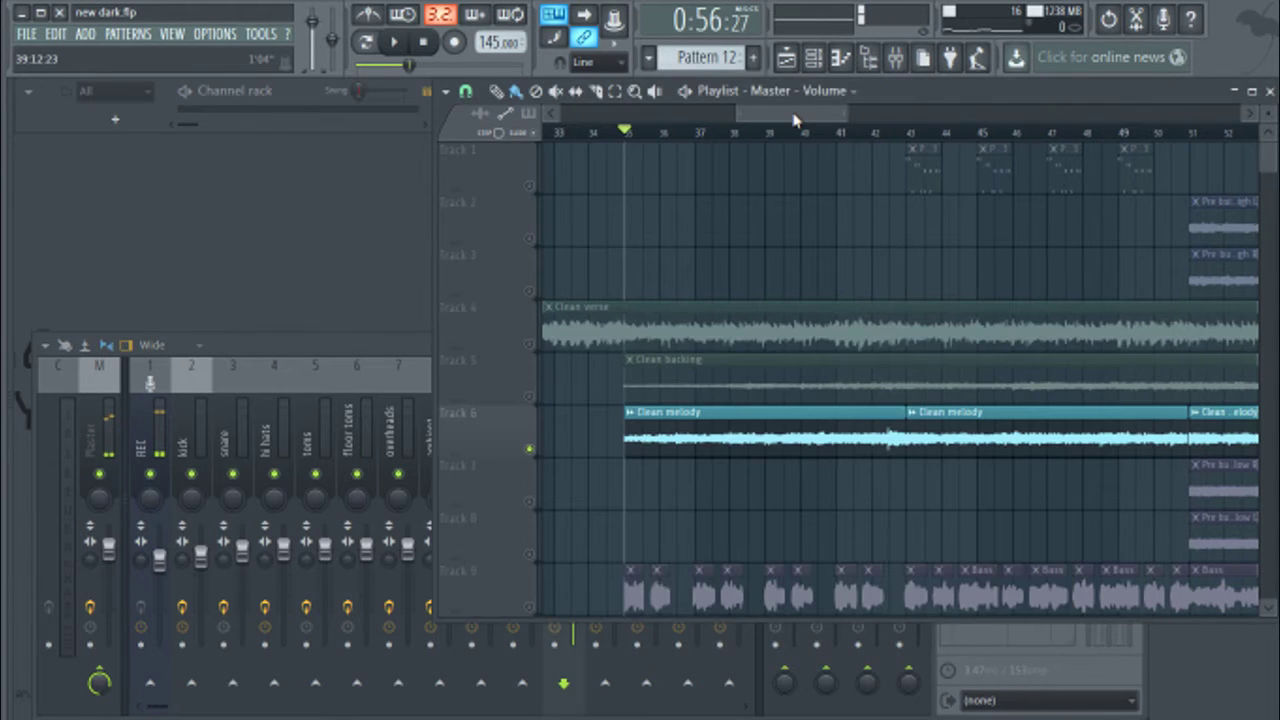
pyautogui.keyDown('ctrl'); pyautogui.click(533, 398); pyautogui.keyUp('ctrl')
pyautogui.keyDown('ctrl'); pyautogui.click(533, 398); pyautogui.keyUp('ctrl')
pyautogui.click(362, 363)
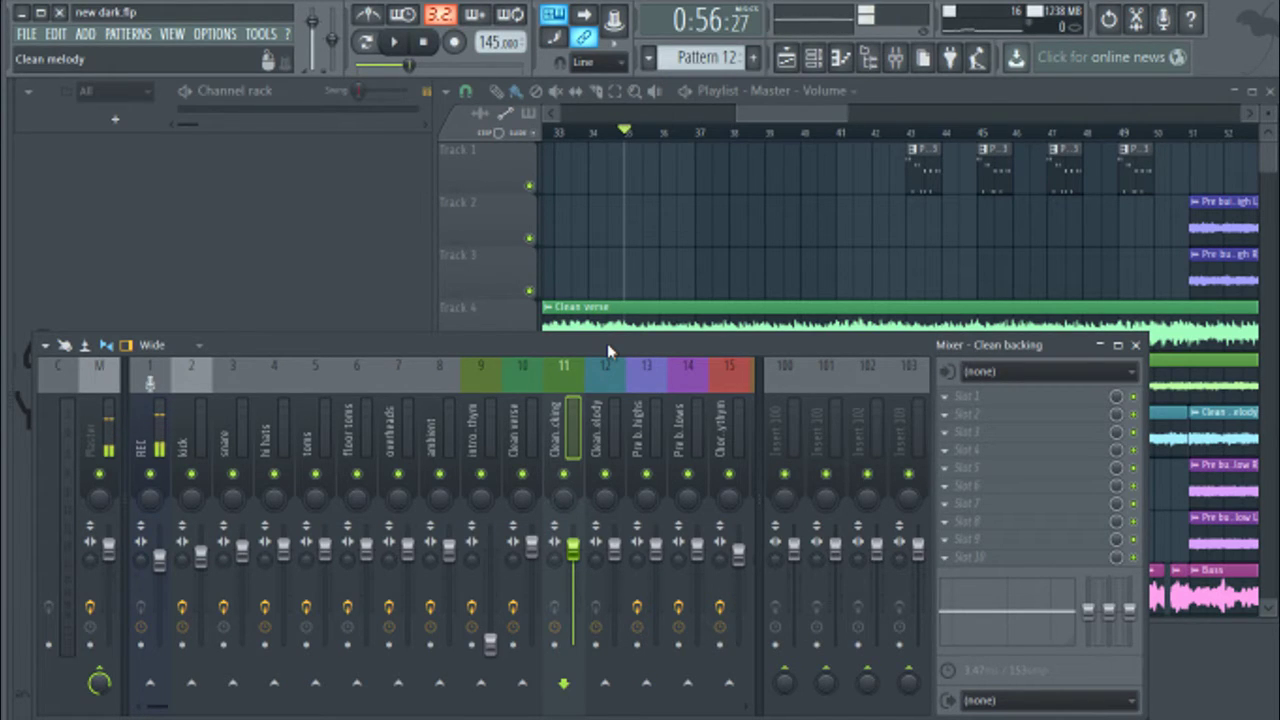
# Step: Compare the Clean melody and Clean backing mixer tracks' effect slots and look over their clips in the playlist
pyautogui.click(815, 93)
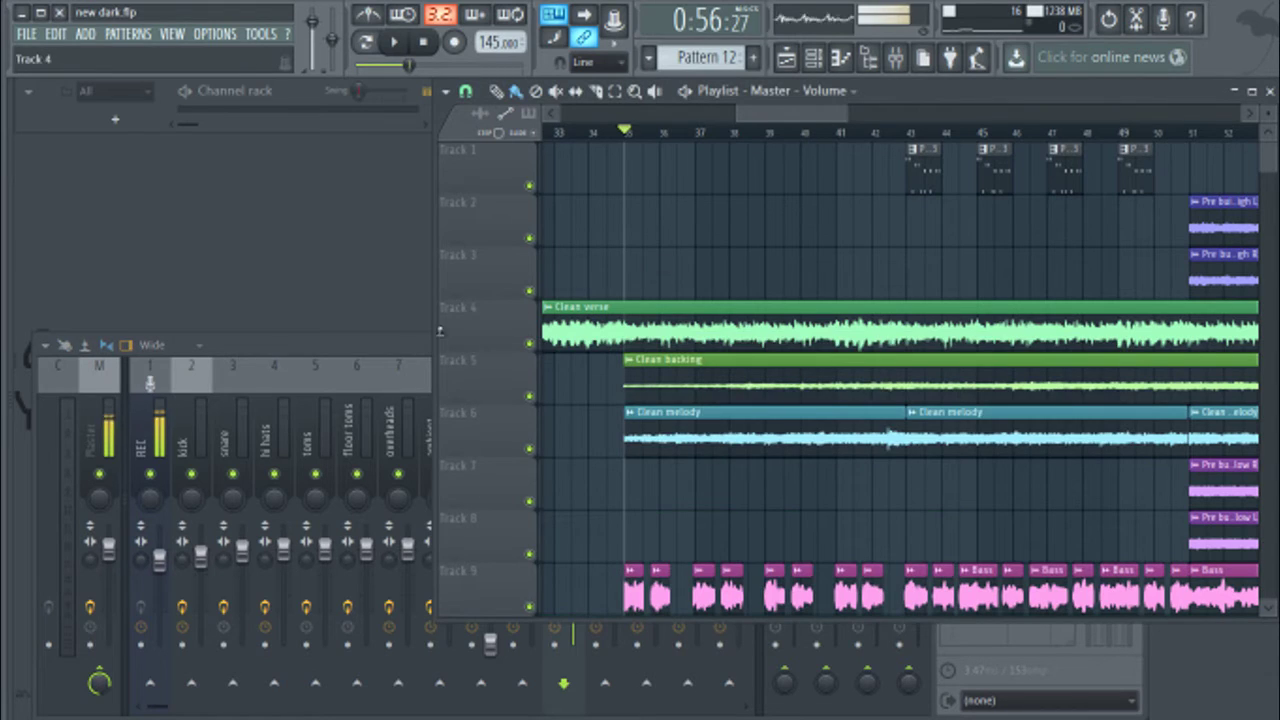
pyautogui.click(404, 350)
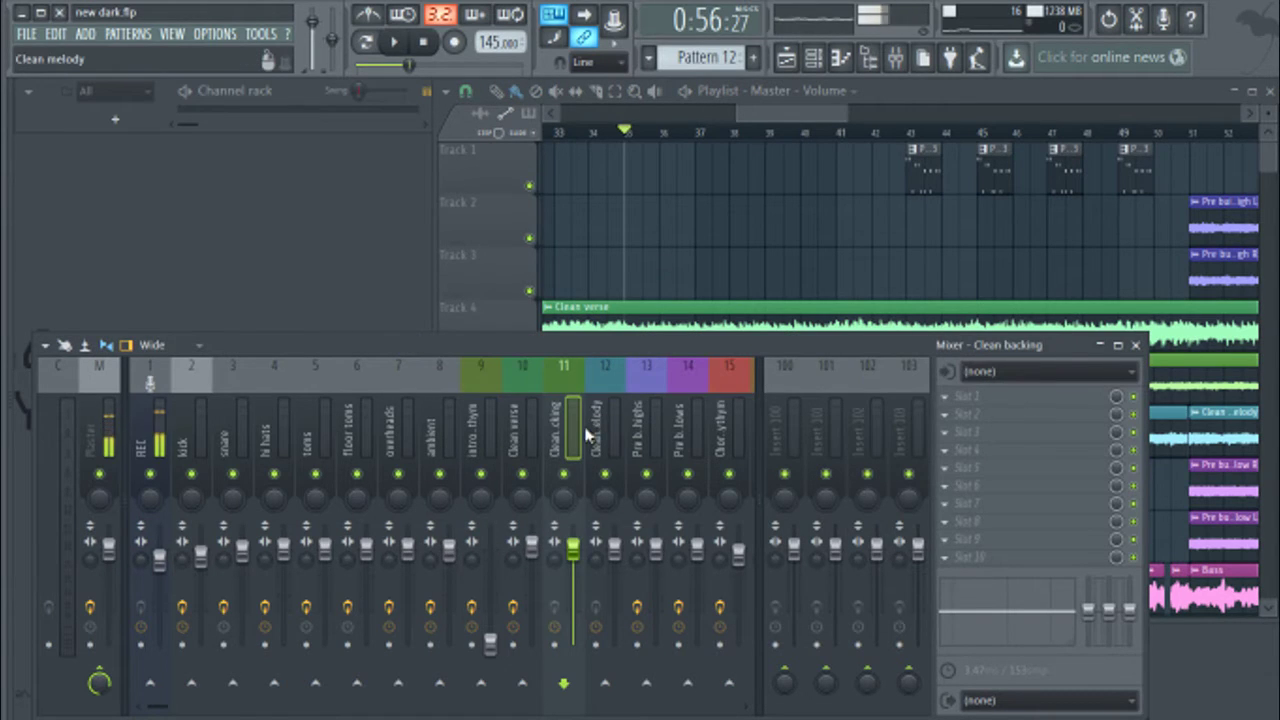
pyautogui.click(432, 257)
pyautogui.click(388, 362)
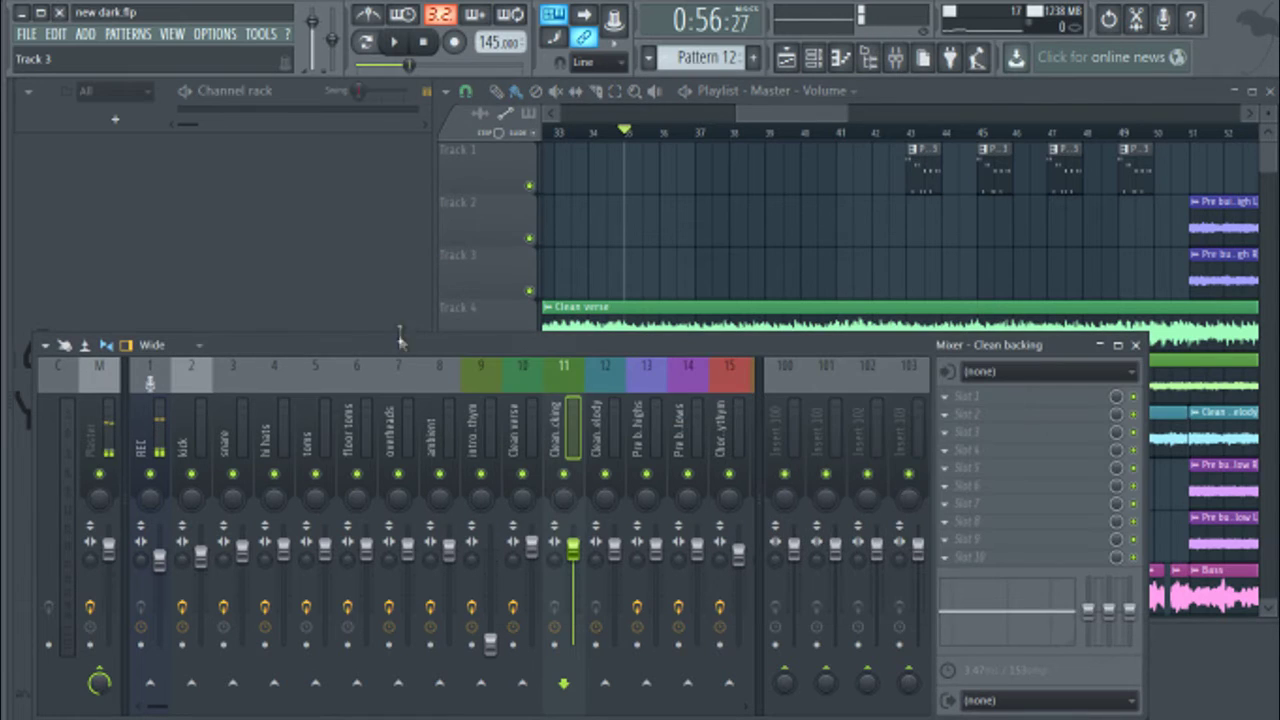
pyautogui.click(603, 432)
pyautogui.click(567, 430)
pyautogui.click(603, 432)
pyautogui.click(567, 430)
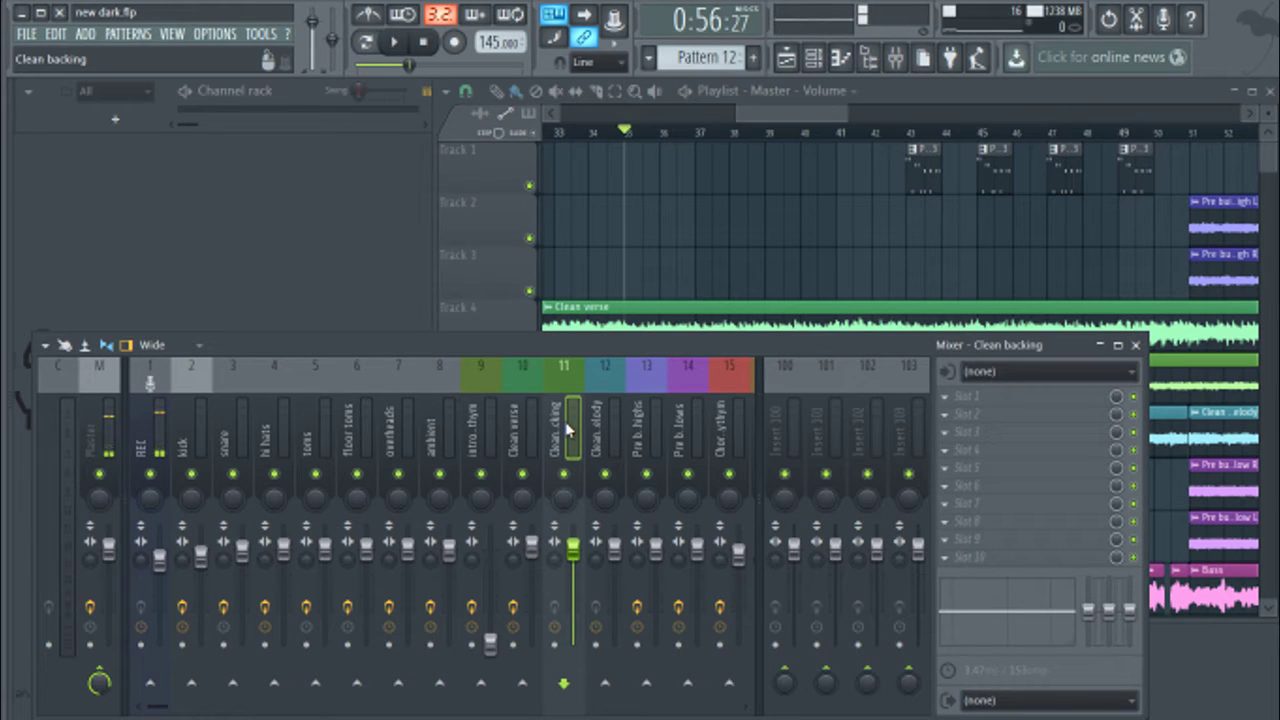
# Step: Examine the pre-build section from bar 51 in the playlist, from the Pre build clips down to the Param. EQ 2 envelope clips
pyautogui.moveTo(810, 118); pyautogui.dragTo(880, 118)
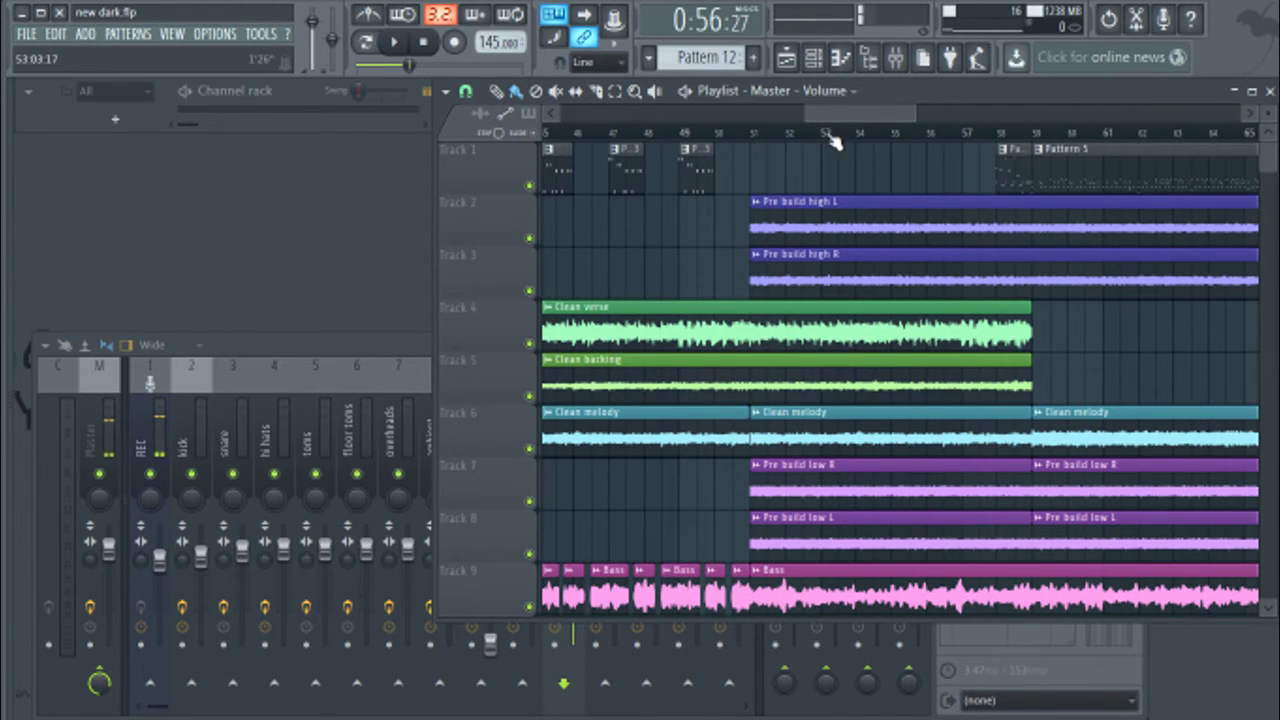
pyautogui.scroll(-2, 848, 120)
pyautogui.scroll(-2, 920, 349)
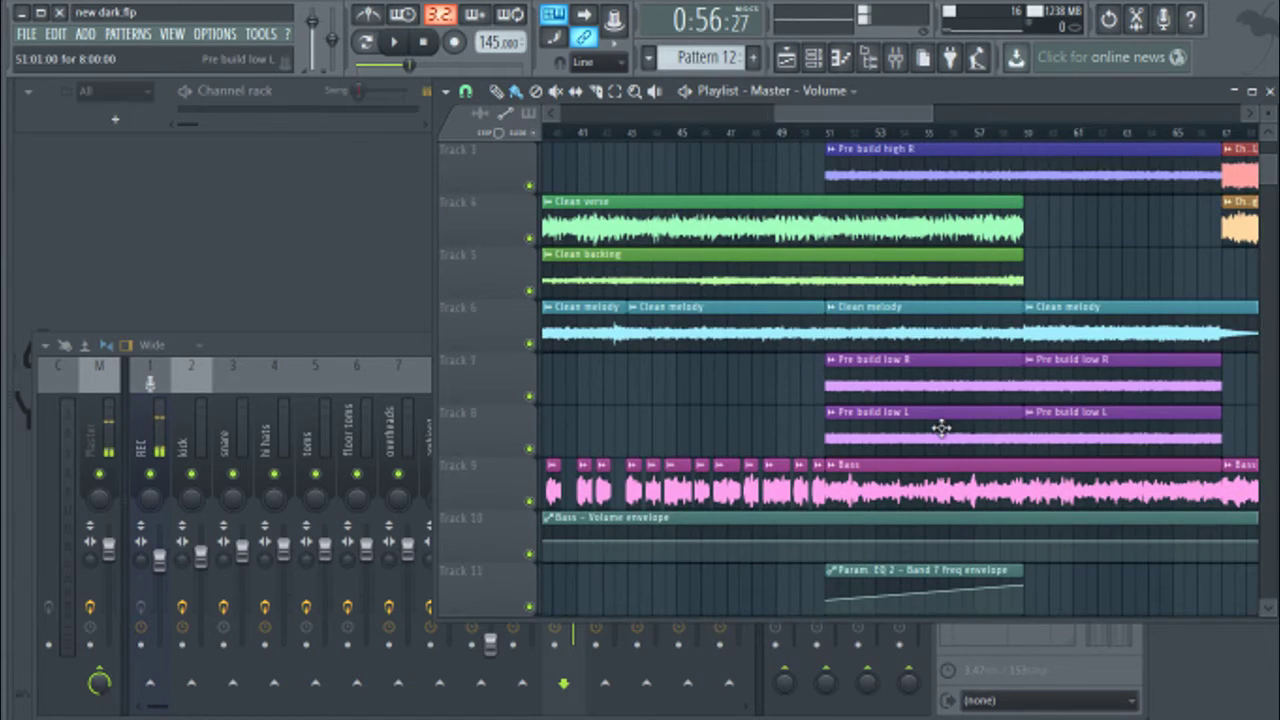
pyautogui.scroll(2, 940, 428)
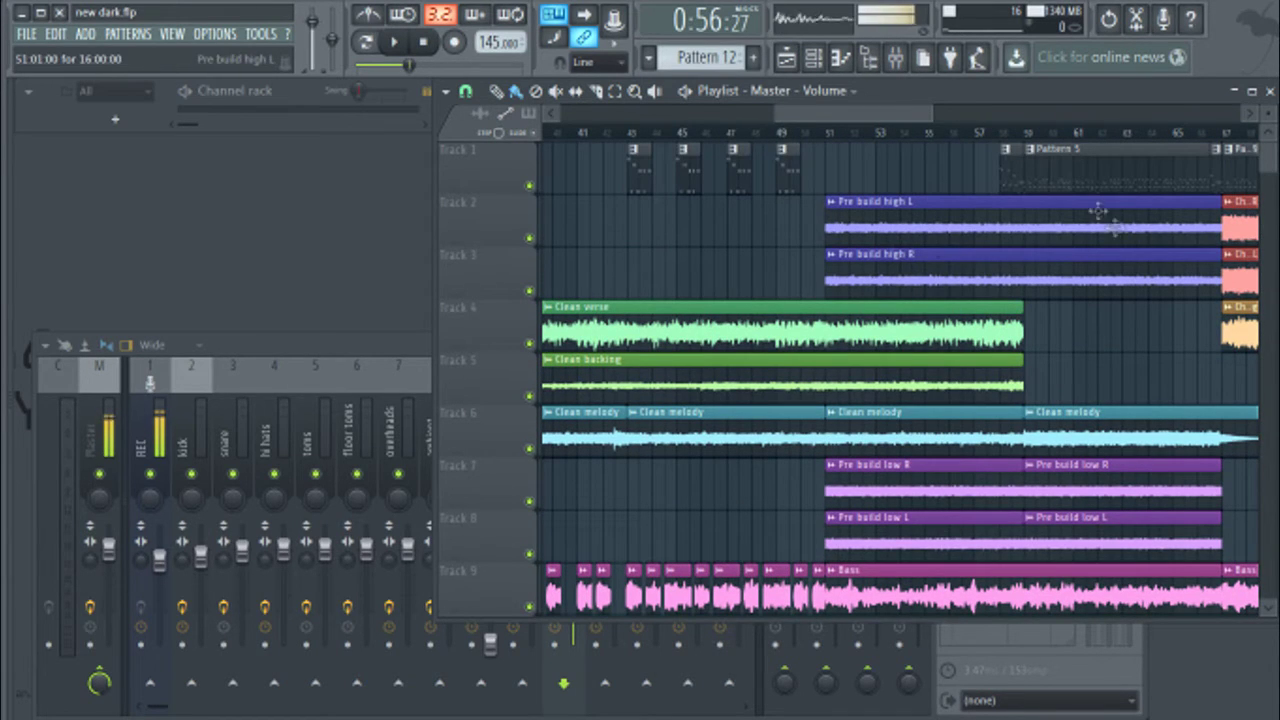
pyautogui.scroll(-1, 887, 130)
pyautogui.scroll(-3, 945, 300)
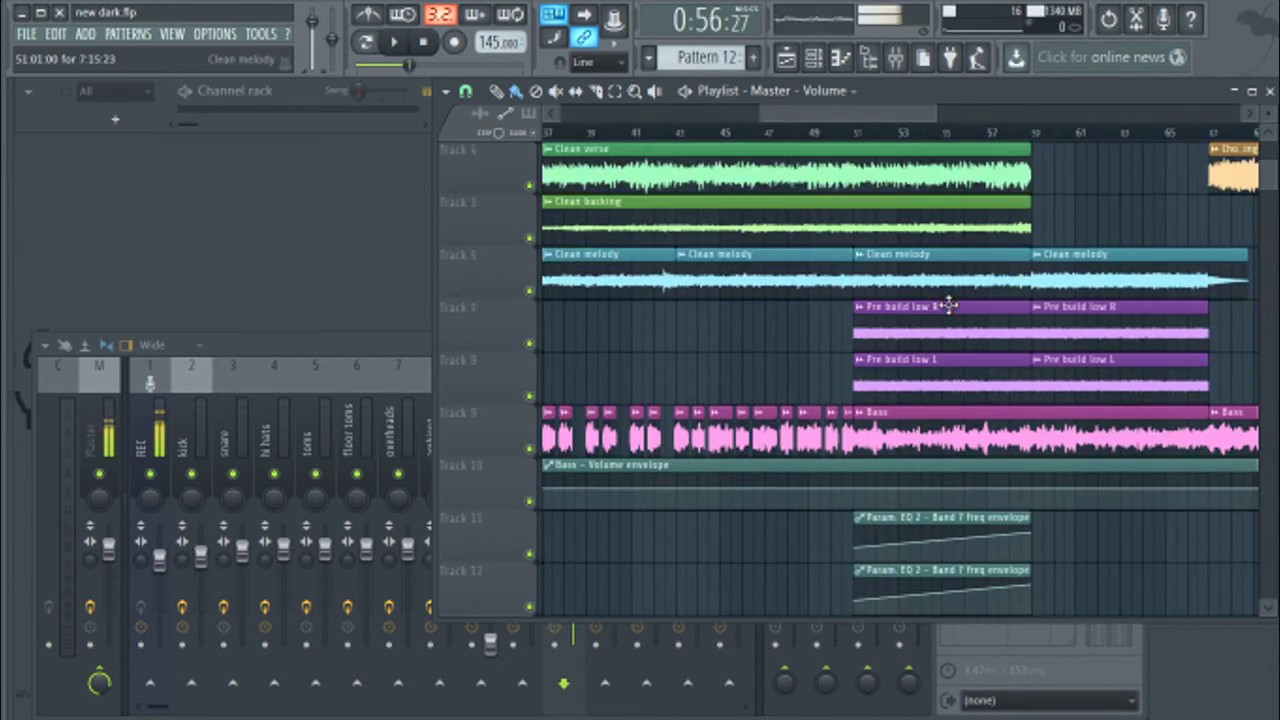
pyautogui.scroll(-2, 963, 325)
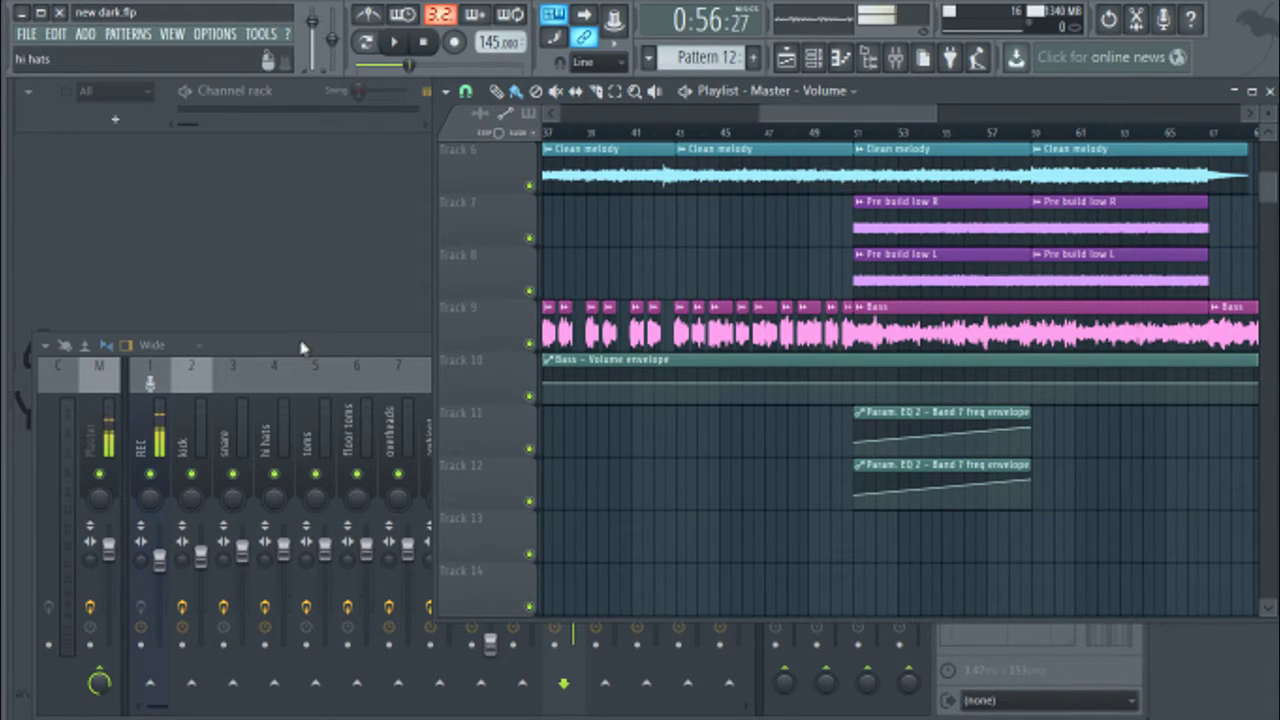
pyautogui.scroll(4, 908, 250)
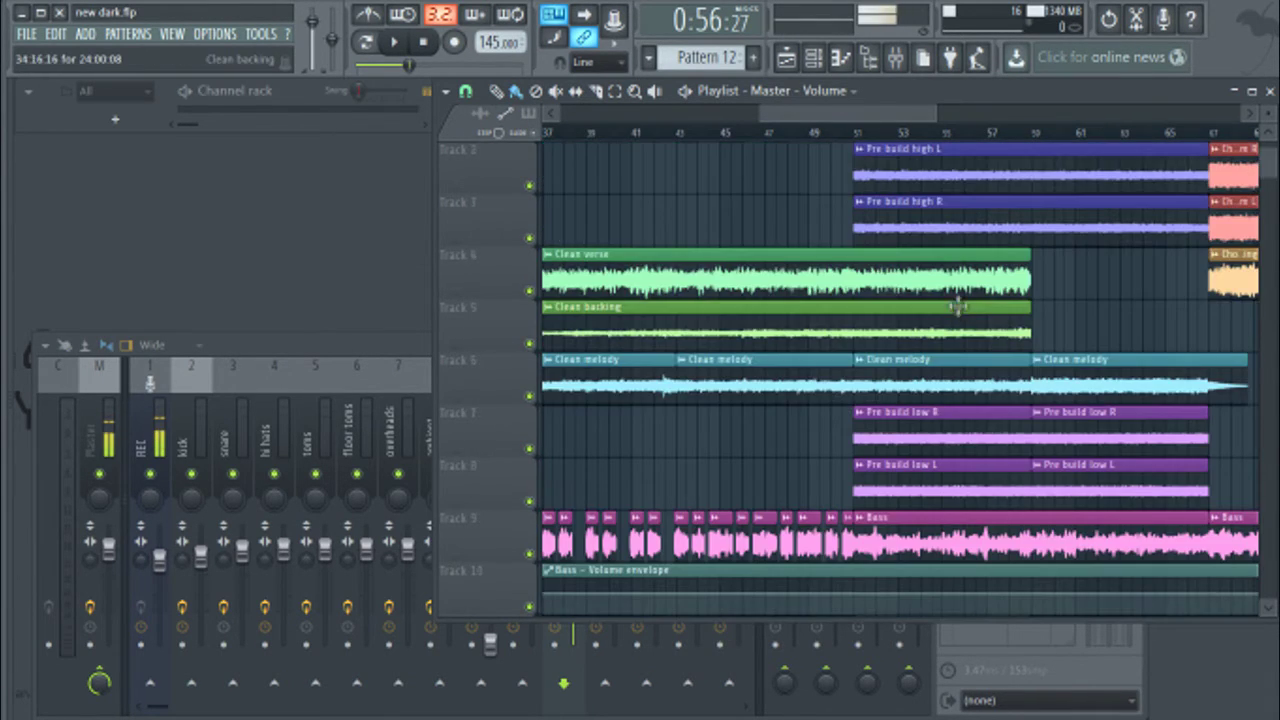
# Step: Select the time range from bar 51 to bar 59 in the playlist, covering the first half of the pre-build
pyautogui.click(858, 131)
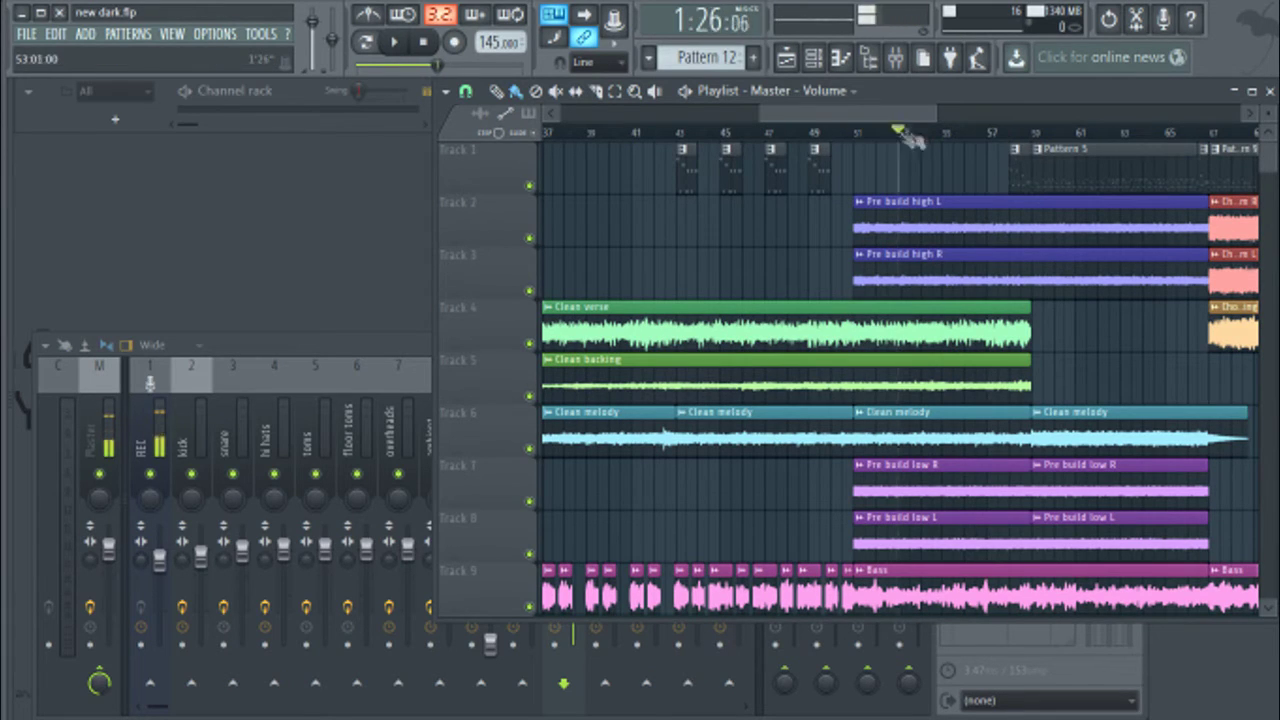
pyautogui.moveTo(853, 131); pyautogui.dragTo(1031, 140)
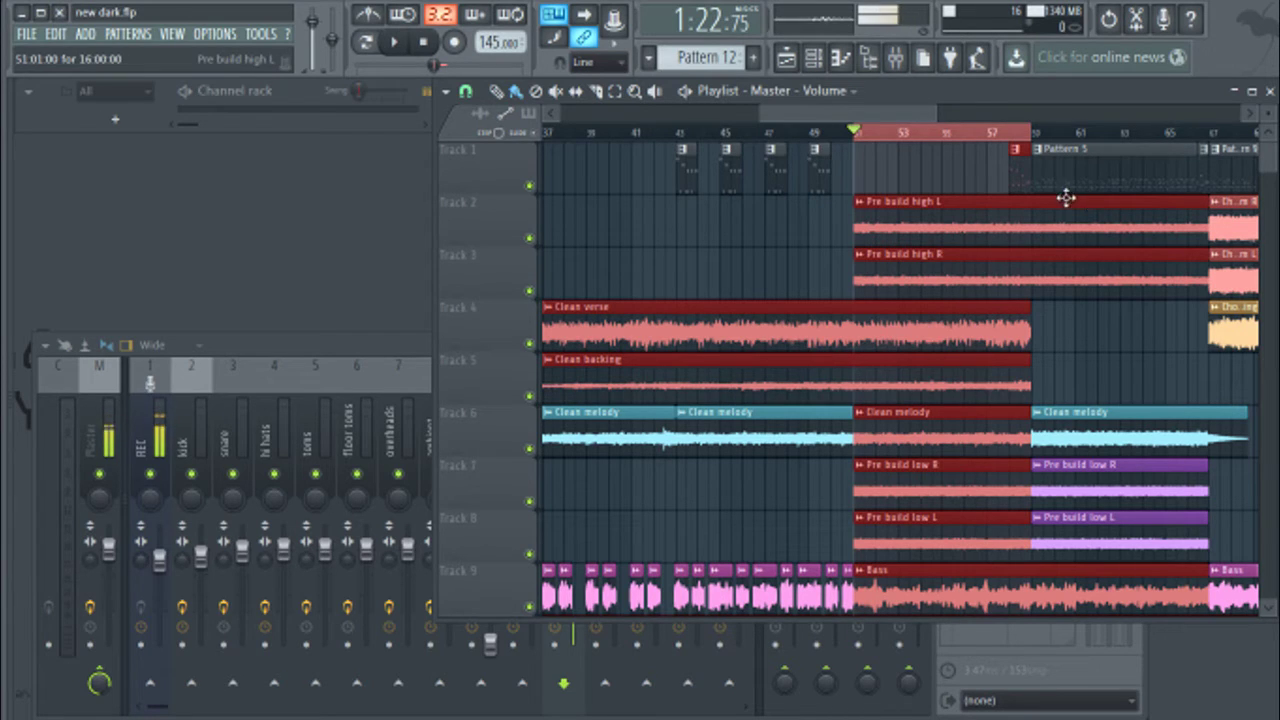
# Step: Select the Pre build highs mixer track and locate the Param. EQ 2 Band 7 frequency envelope clips on playlist Tracks 11 and 12
pyautogui.click(290, 349)
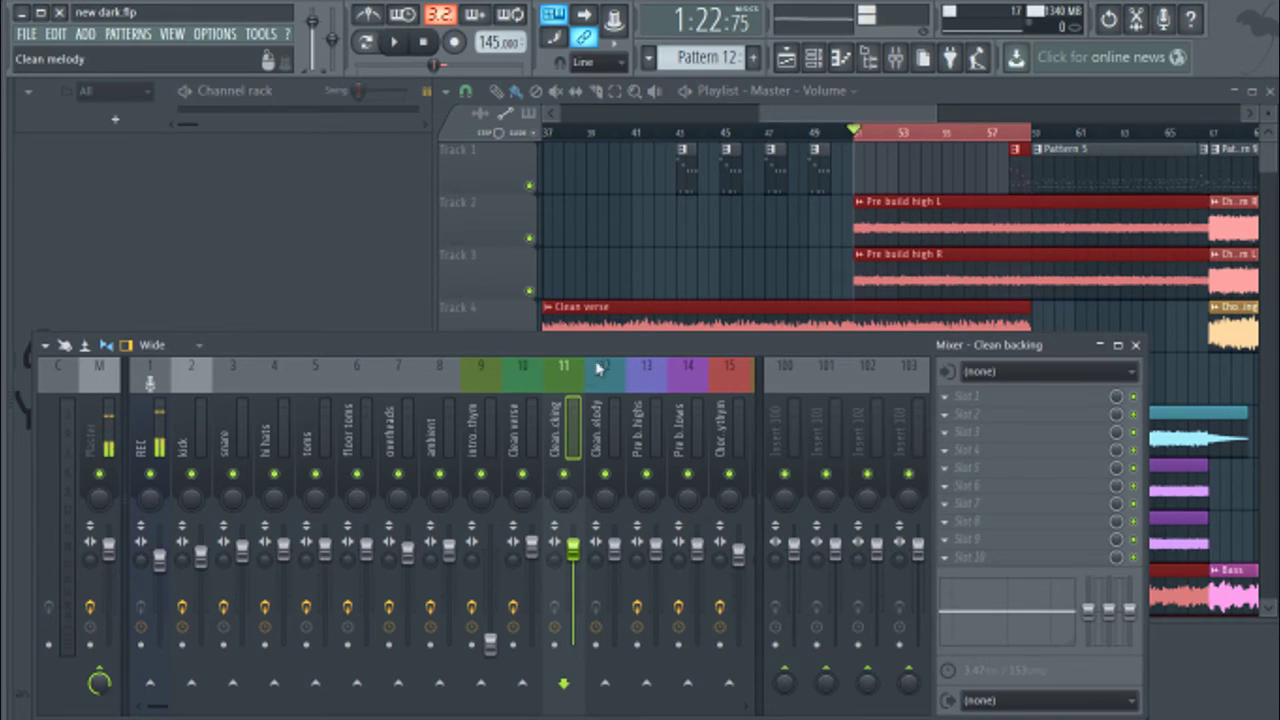
pyautogui.scroll(-2, 570, 397)
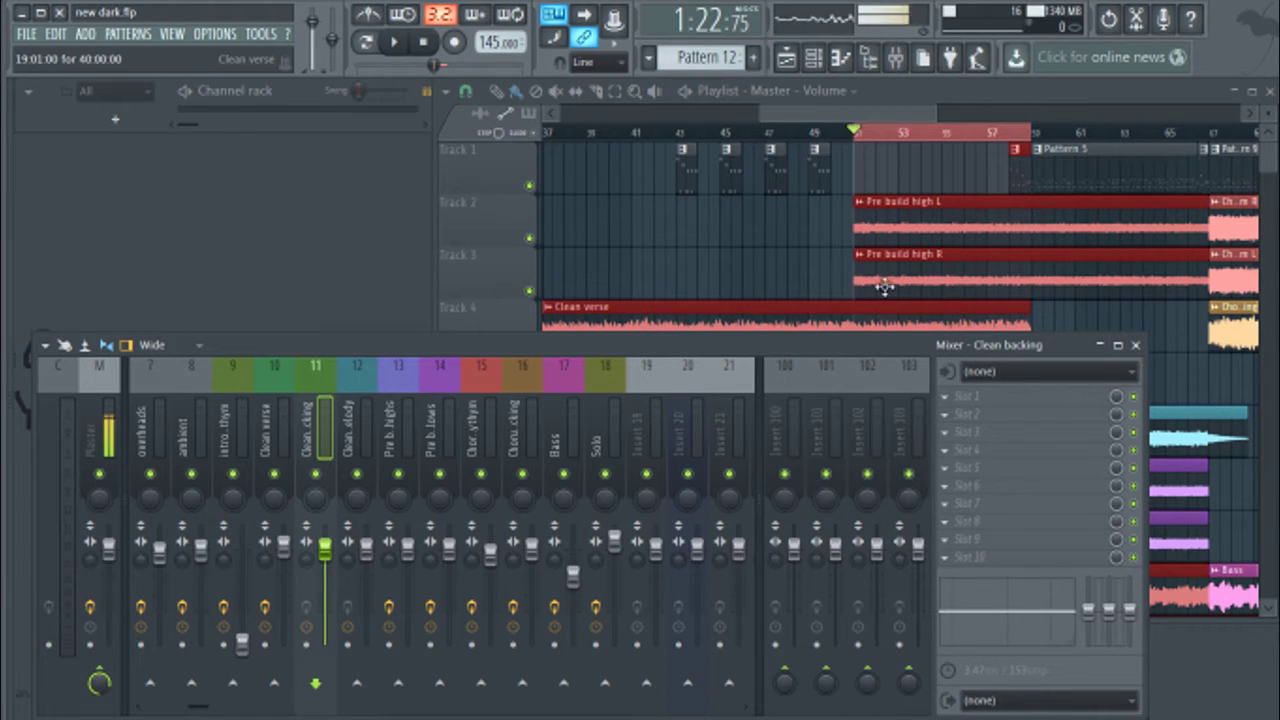
pyautogui.click(388, 438)
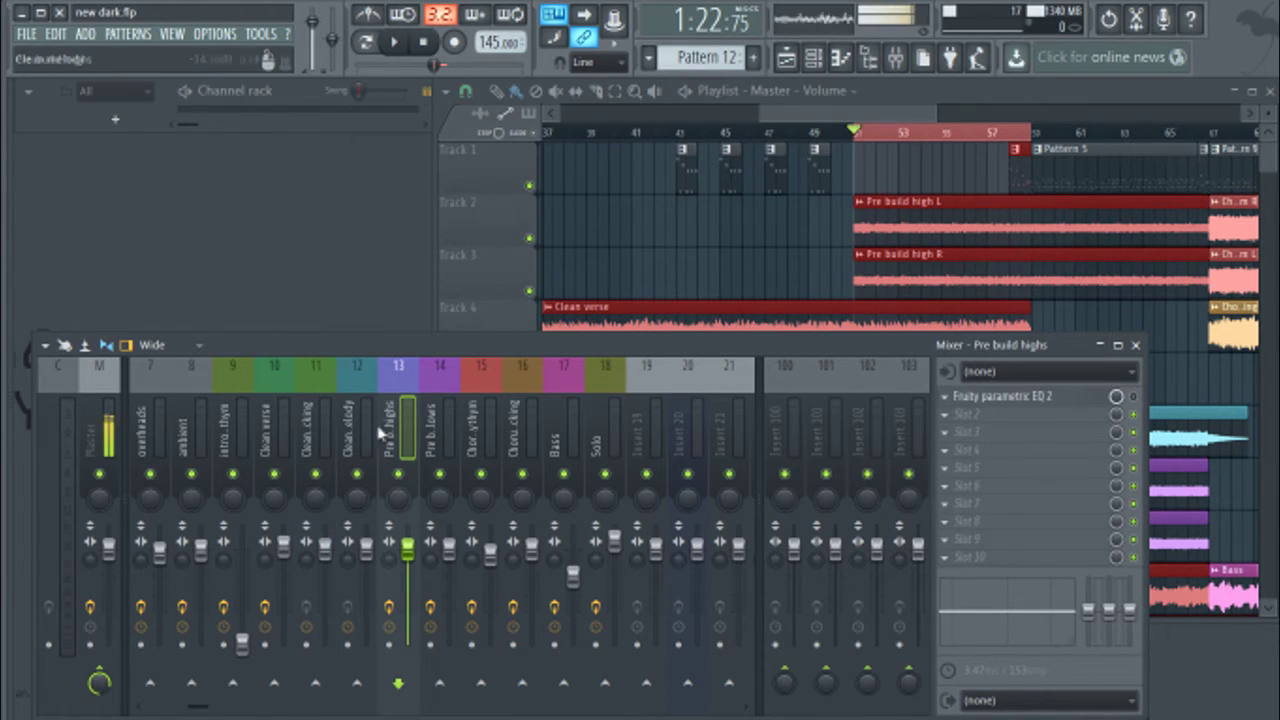
pyautogui.scroll(-5, 960, 300)
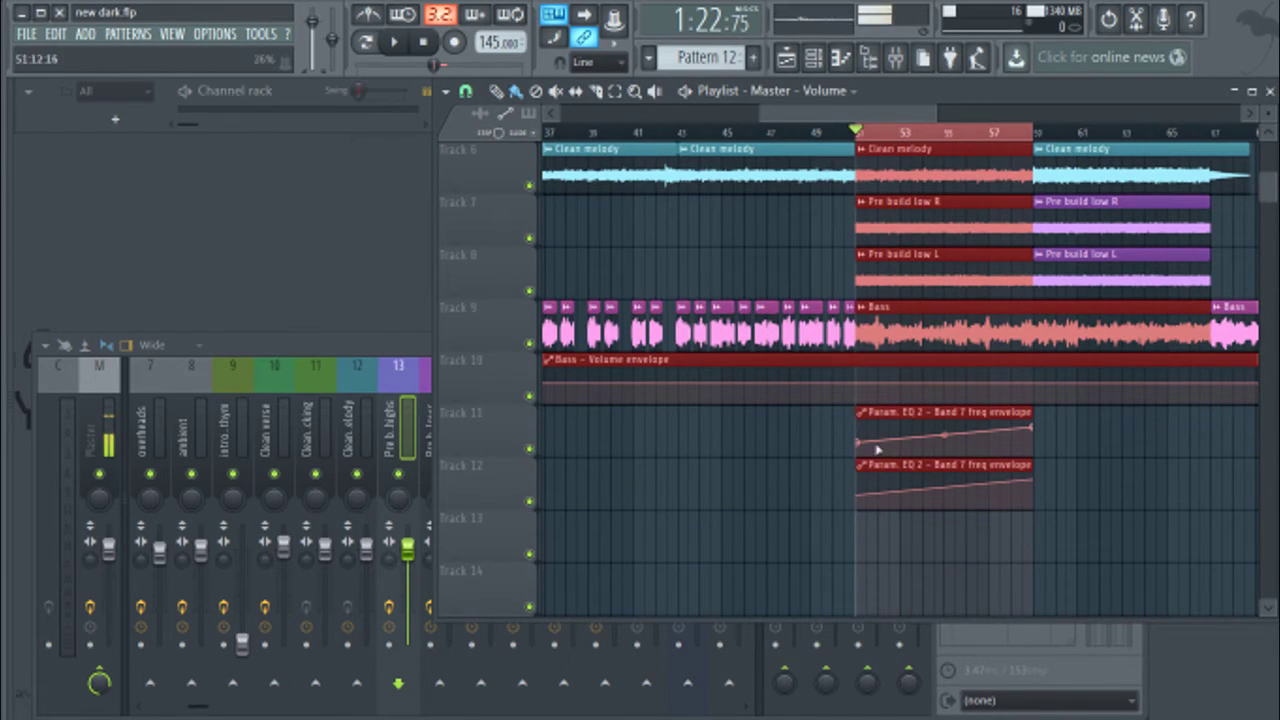
# Step: Bring up the Pre build highs mixer track and locate the Pre build high L and R clips in the playlist
pyautogui.click(410, 368)
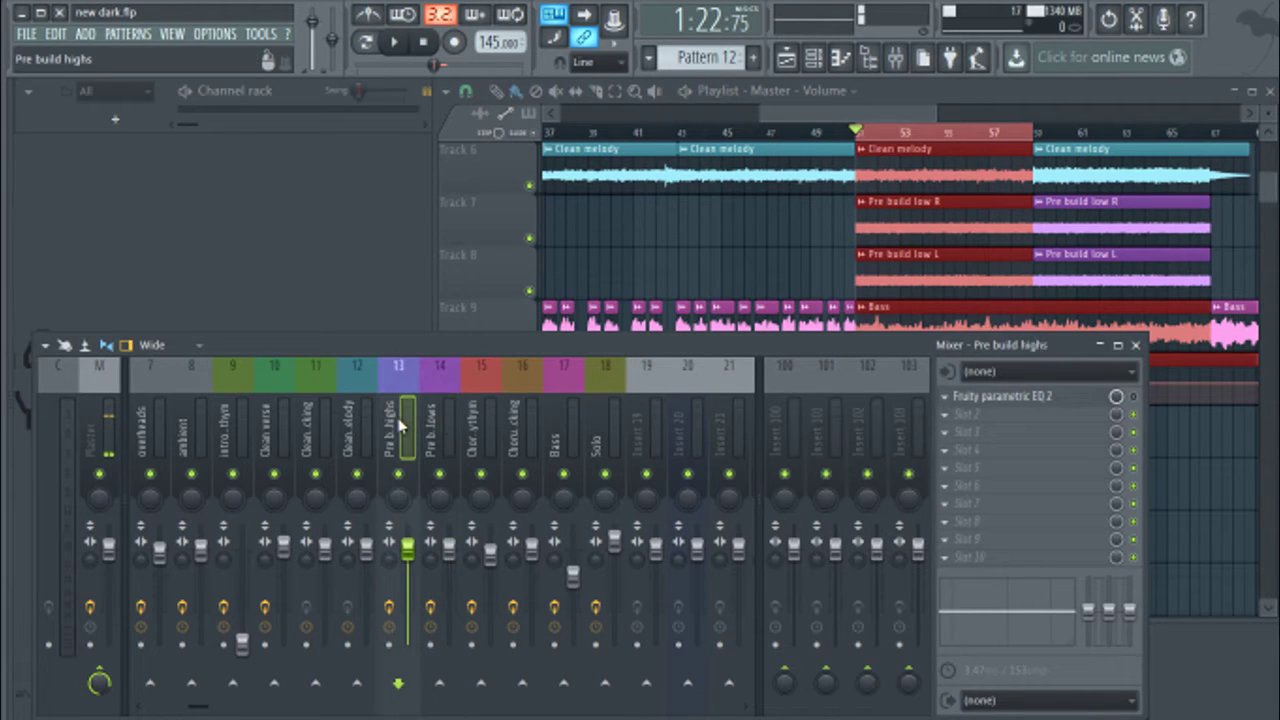
pyautogui.click(890, 120)
pyautogui.scroll(2, 915, 243)
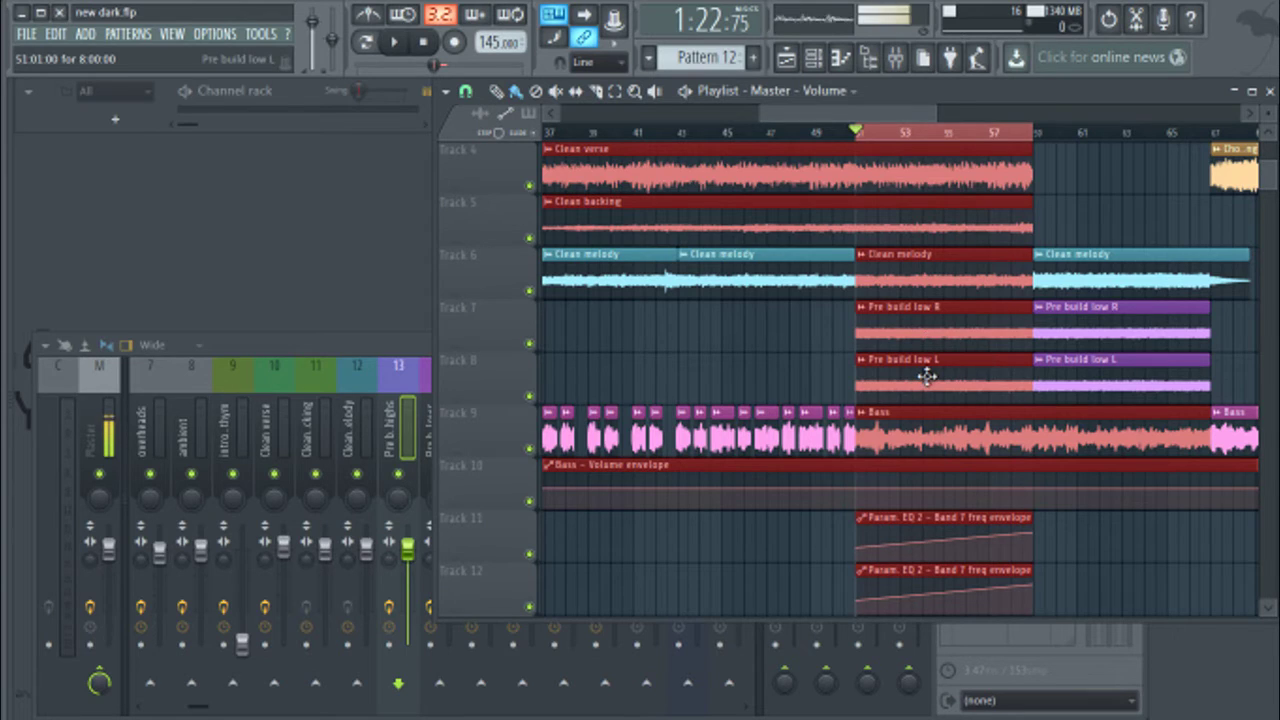
pyautogui.scroll(3, 928, 375)
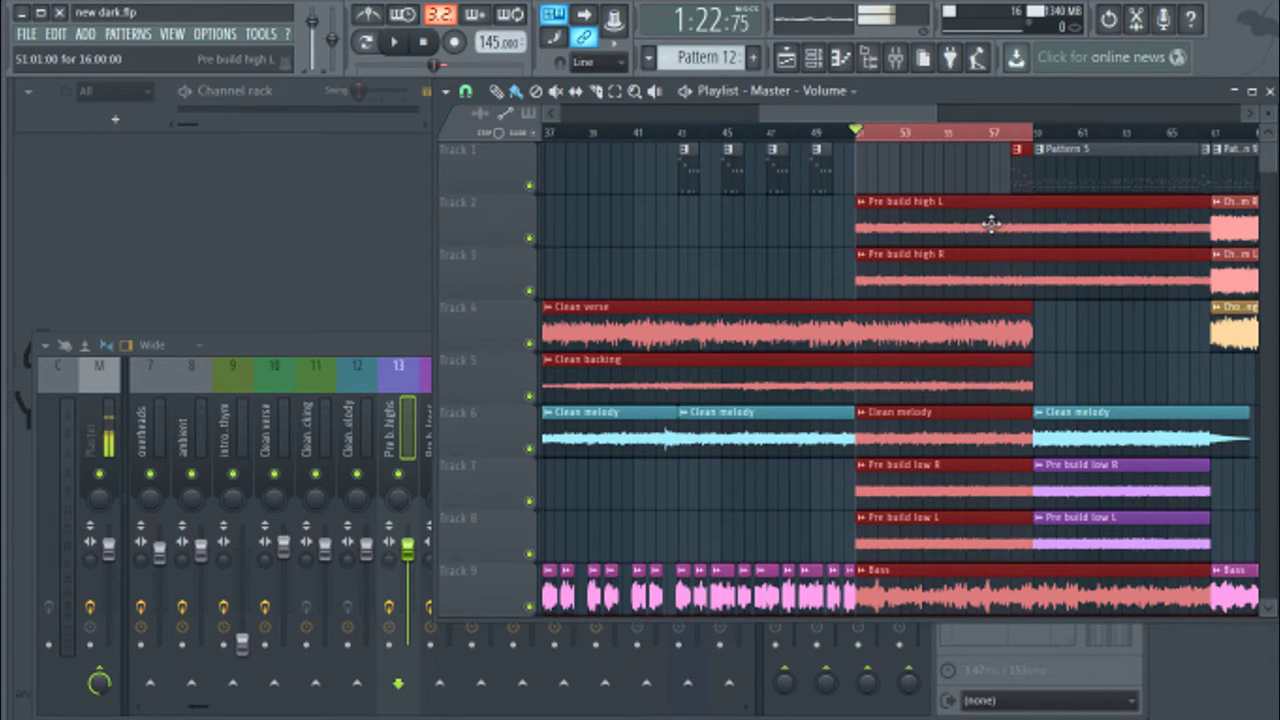
pyautogui.scroll(-1, 938, 230)
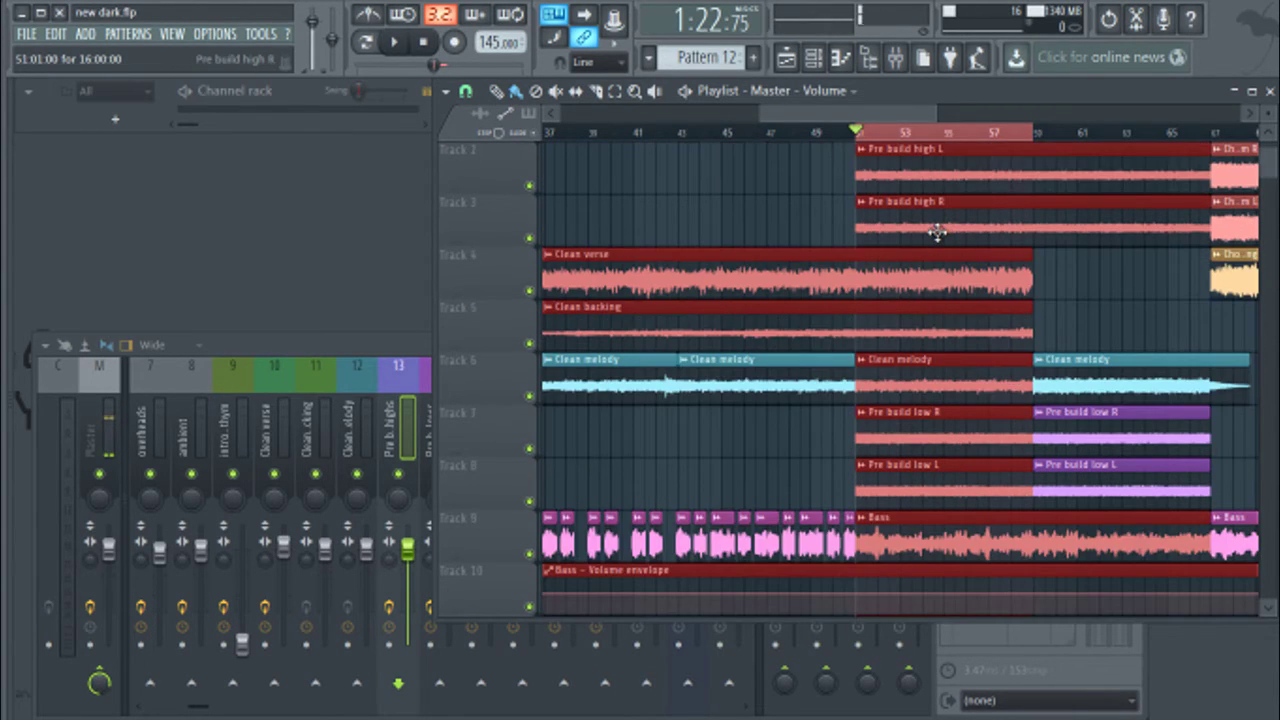
# Step: Solo playlist Tracks 2, 3, 7 and 8 and audition only the Pre build high and low guitars from bar 51
pyautogui.rightClick(529, 185)
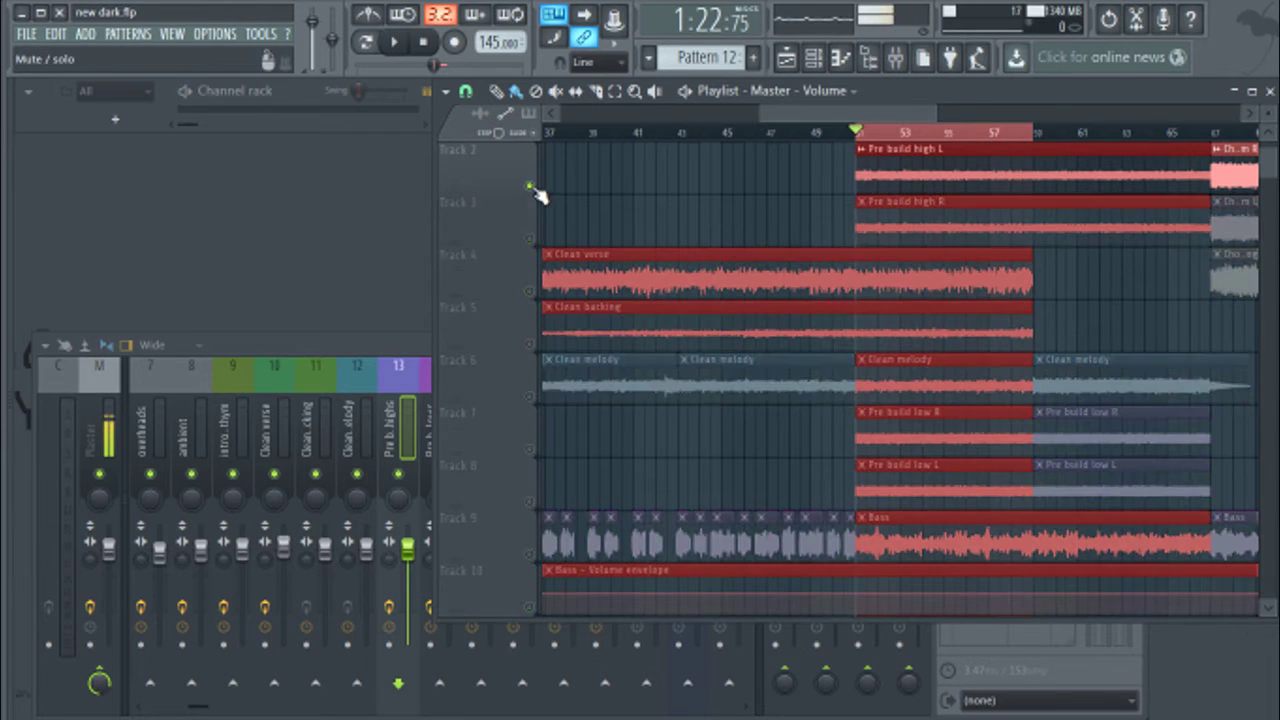
pyautogui.click(529, 238)
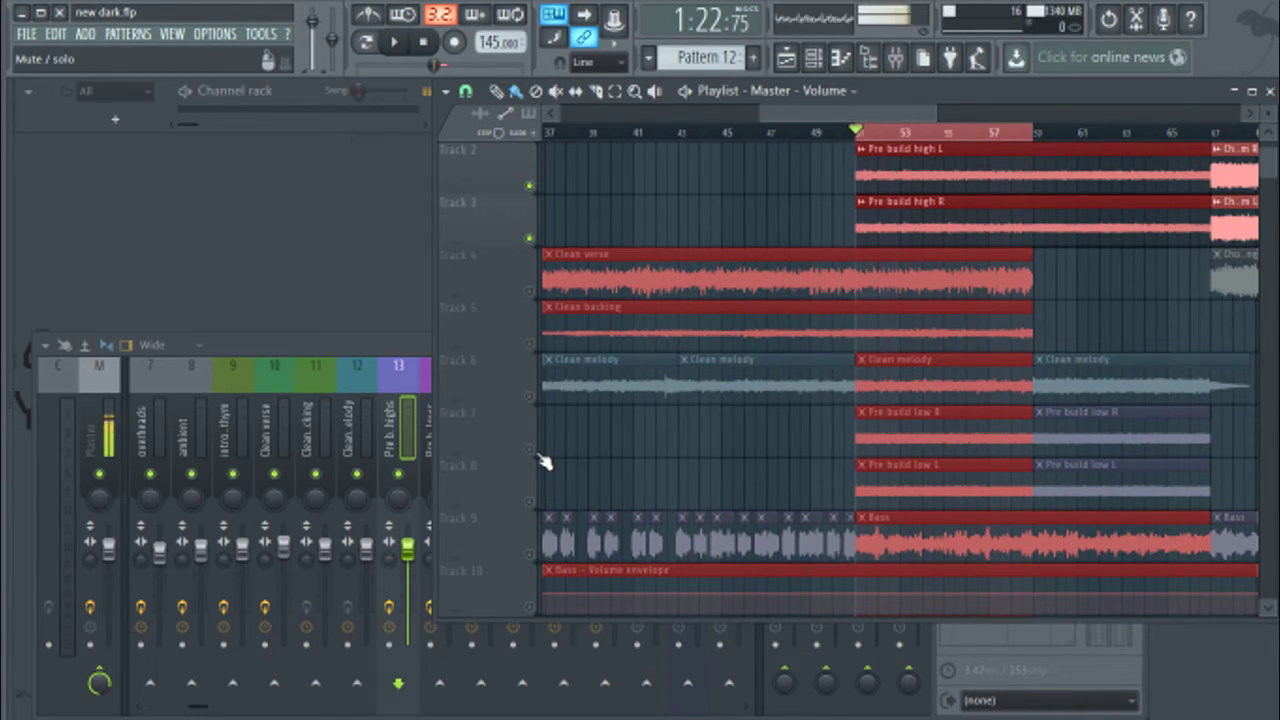
pyautogui.click(529, 449)
pyautogui.click(530, 502)
pyautogui.press('space')
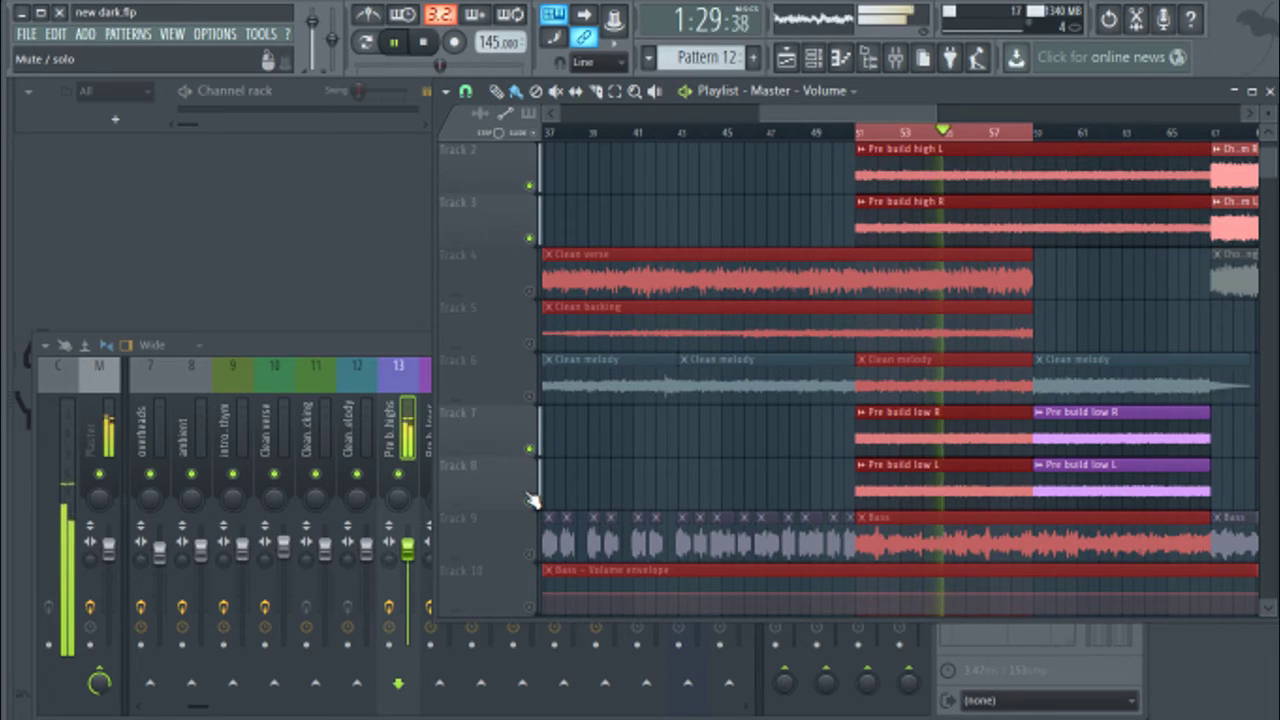
pyautogui.press('space')
# Step: Open Fruity parametric EQ 2 on the Pre build highs mixer track and examine its Band 7 low-pass filter against the playlist clips
pyautogui.doubleClick(396, 350)
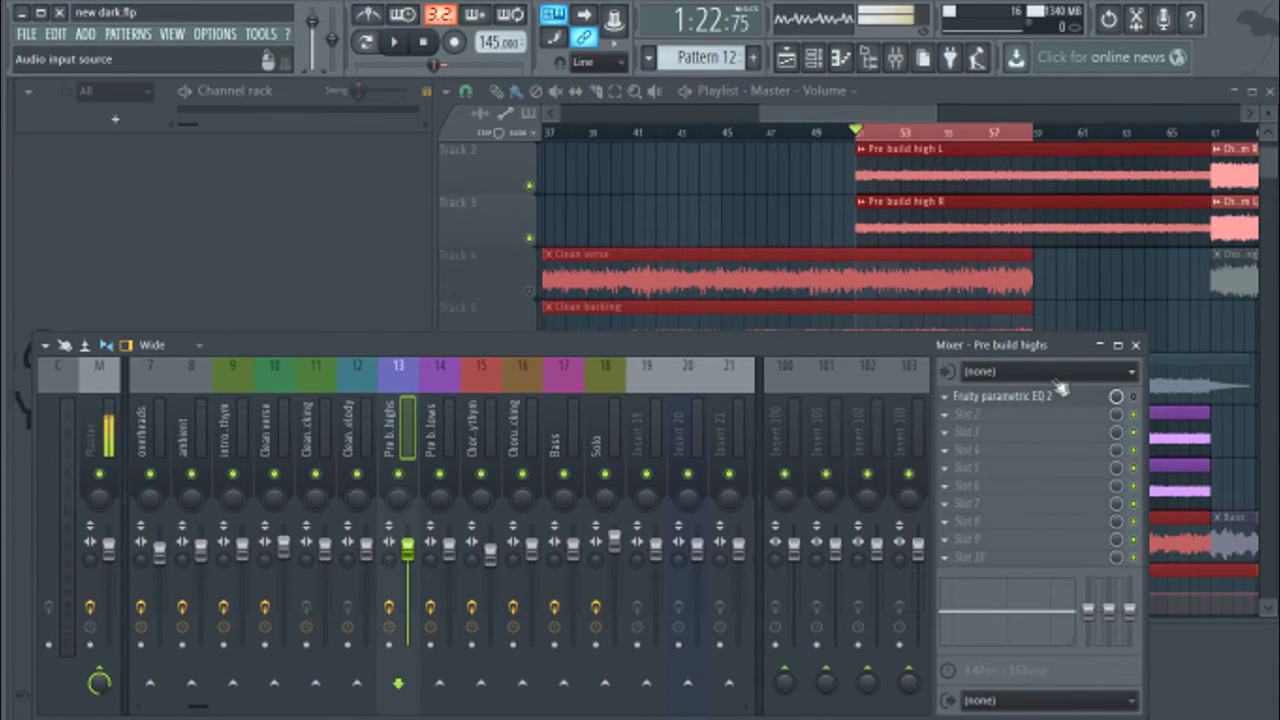
pyautogui.click(1010, 403)
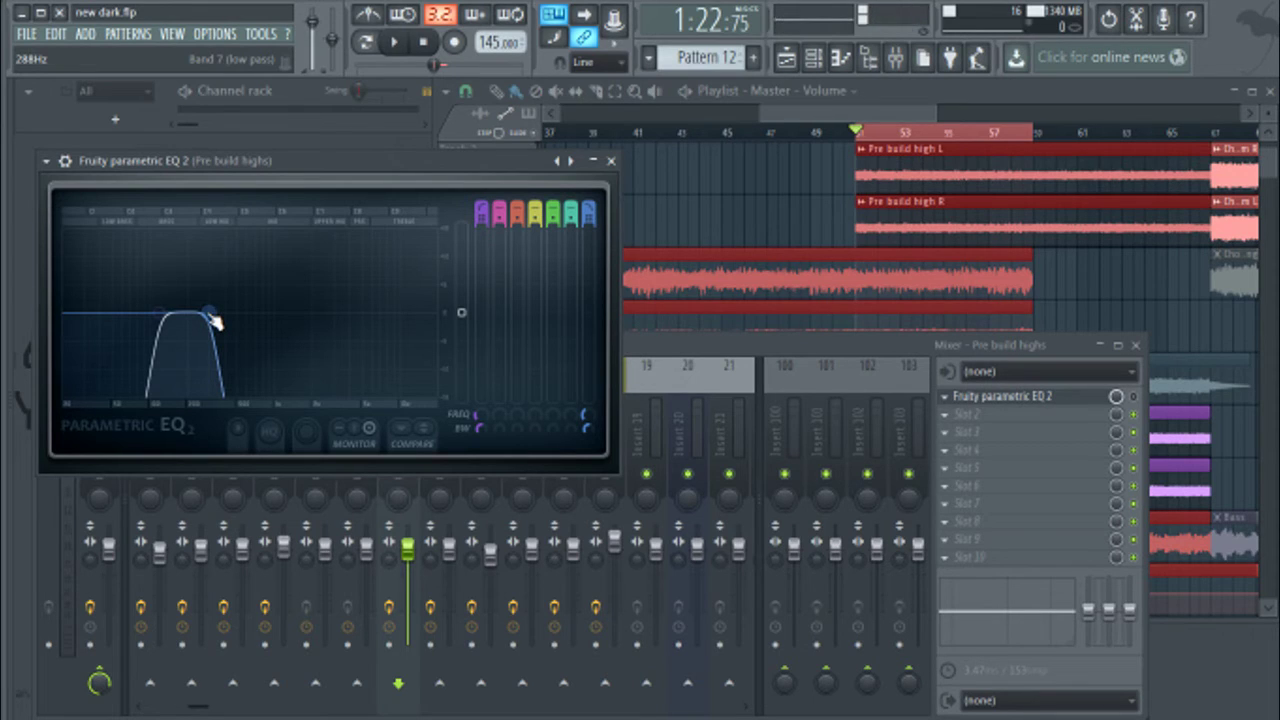
pyautogui.click(935, 148)
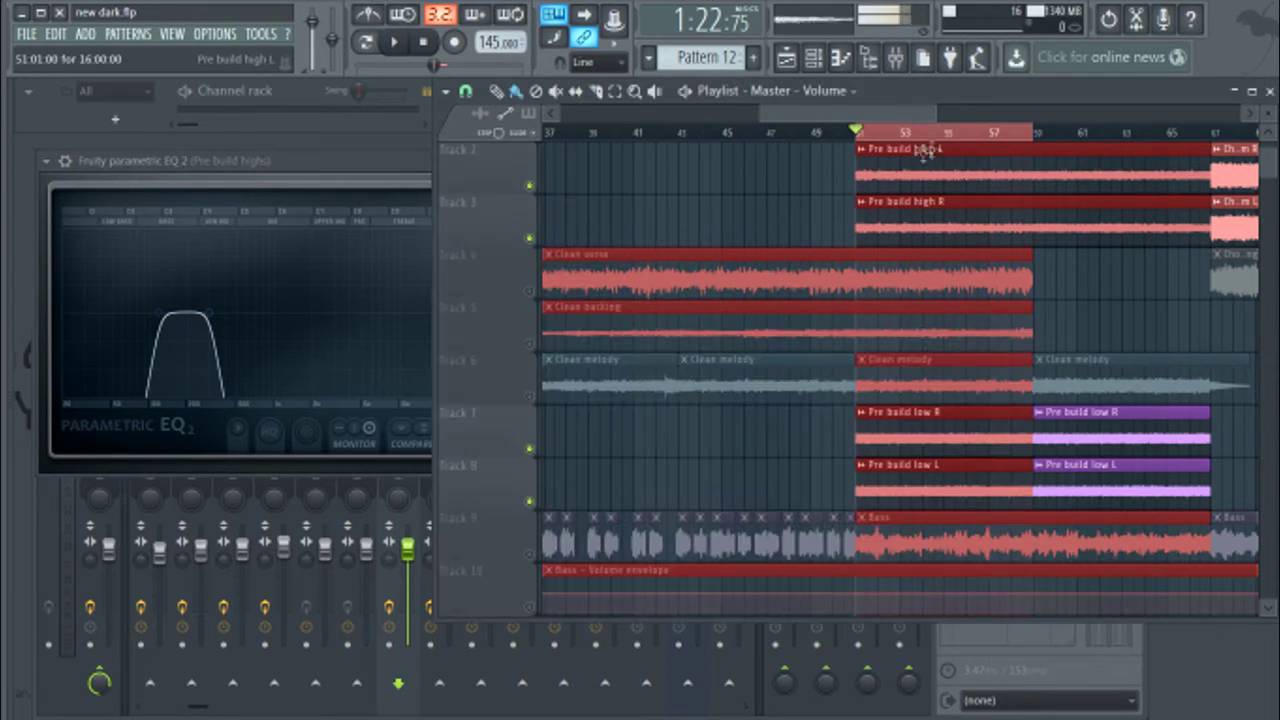
pyautogui.click(403, 183)
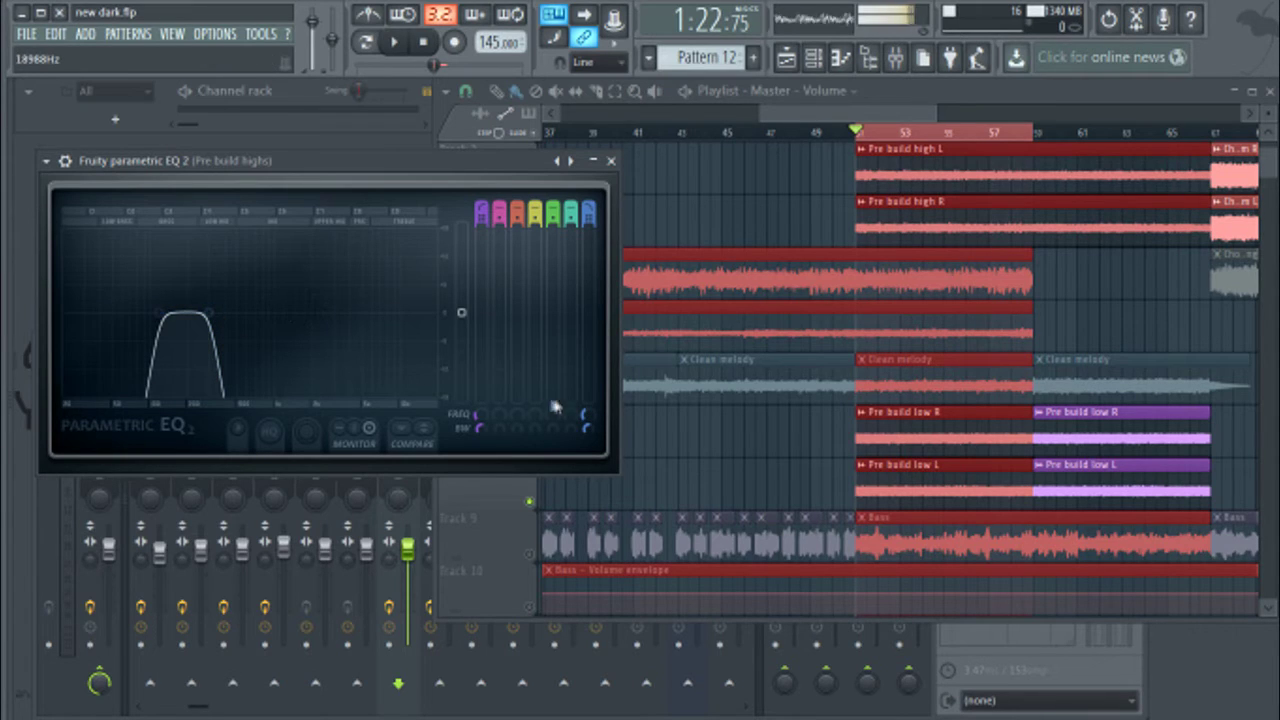
# Step: Look up the Create automation clip option for the EQ's Band 7 frequency without applying it, and close the EQ
pyautogui.rightClick(586, 421)
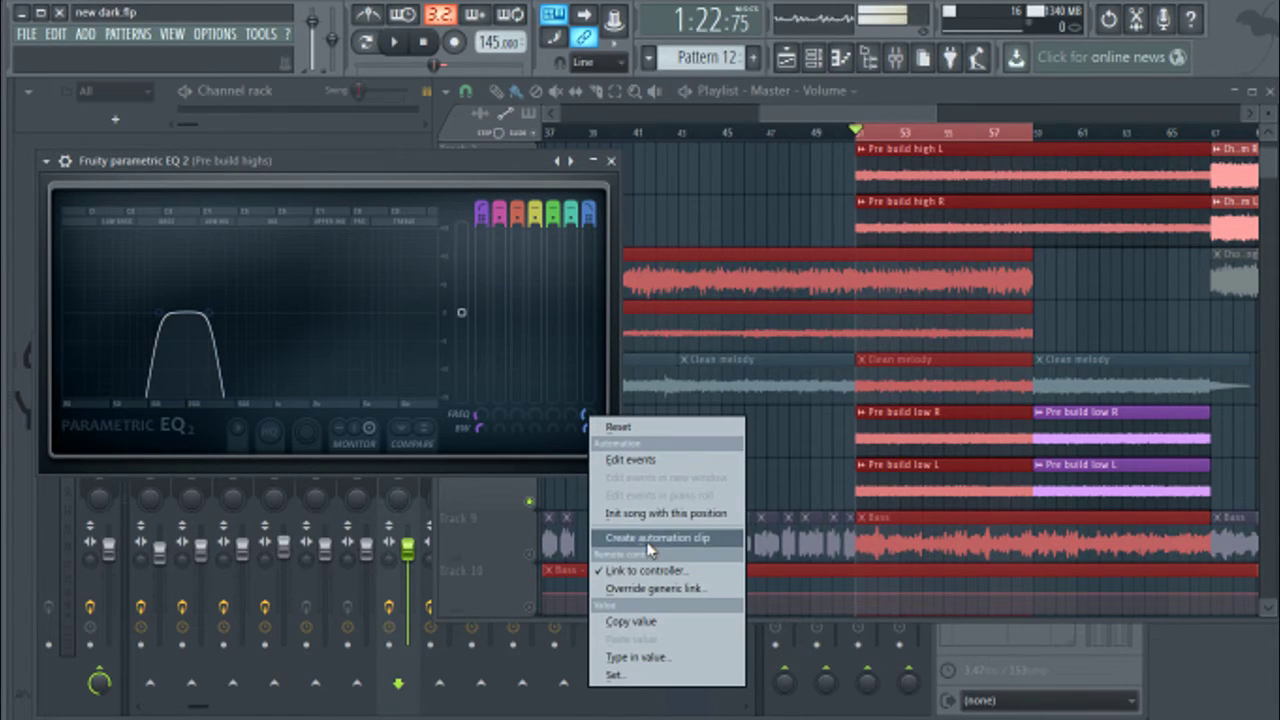
pyautogui.click(484, 168)
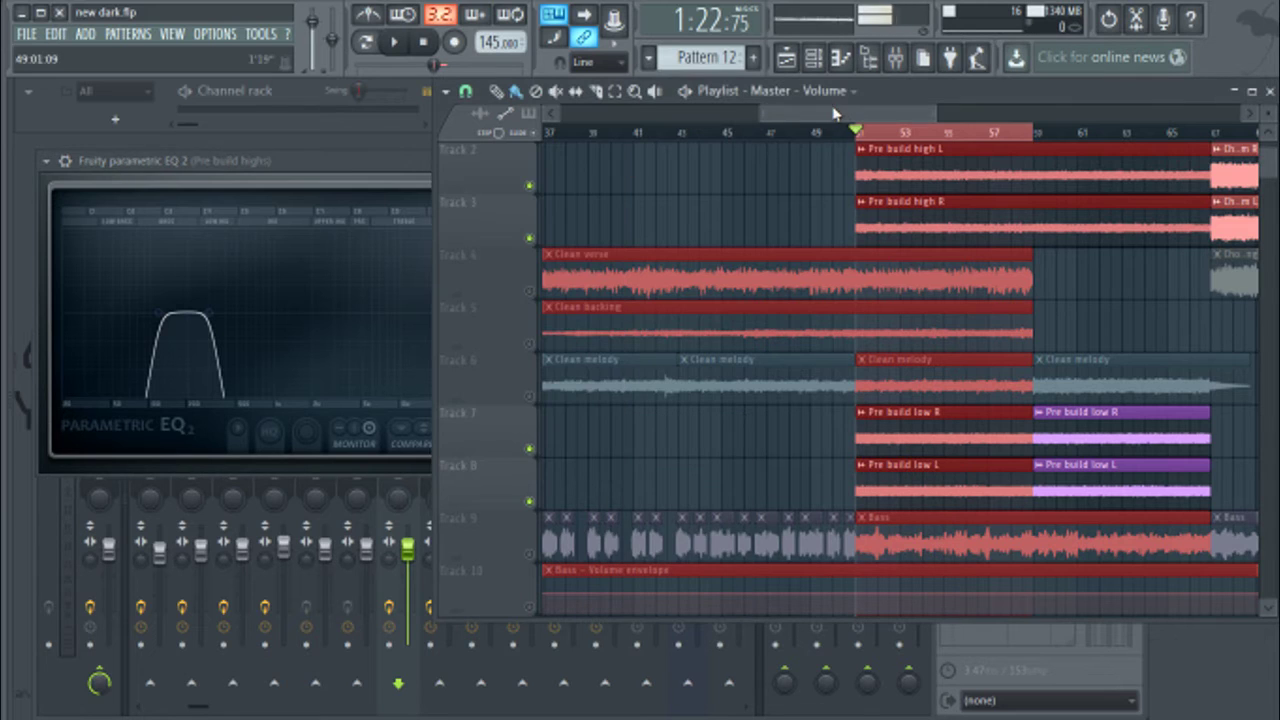
pyautogui.click(346, 171)
pyautogui.click(610, 162)
pyautogui.scroll(-1, 880, 163)
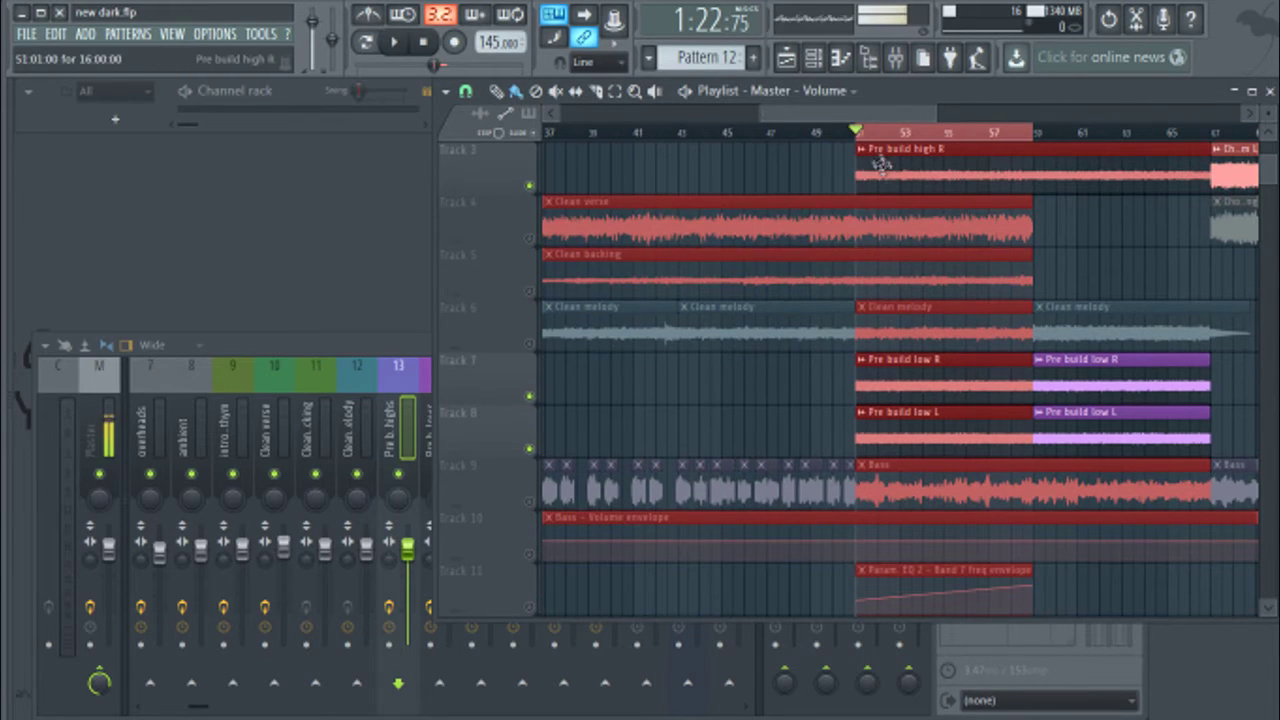
# Step: Select the Pre build lows mixer track, enable its Fruity parametric EQ 2 and return to the playlist
pyautogui.click(375, 356)
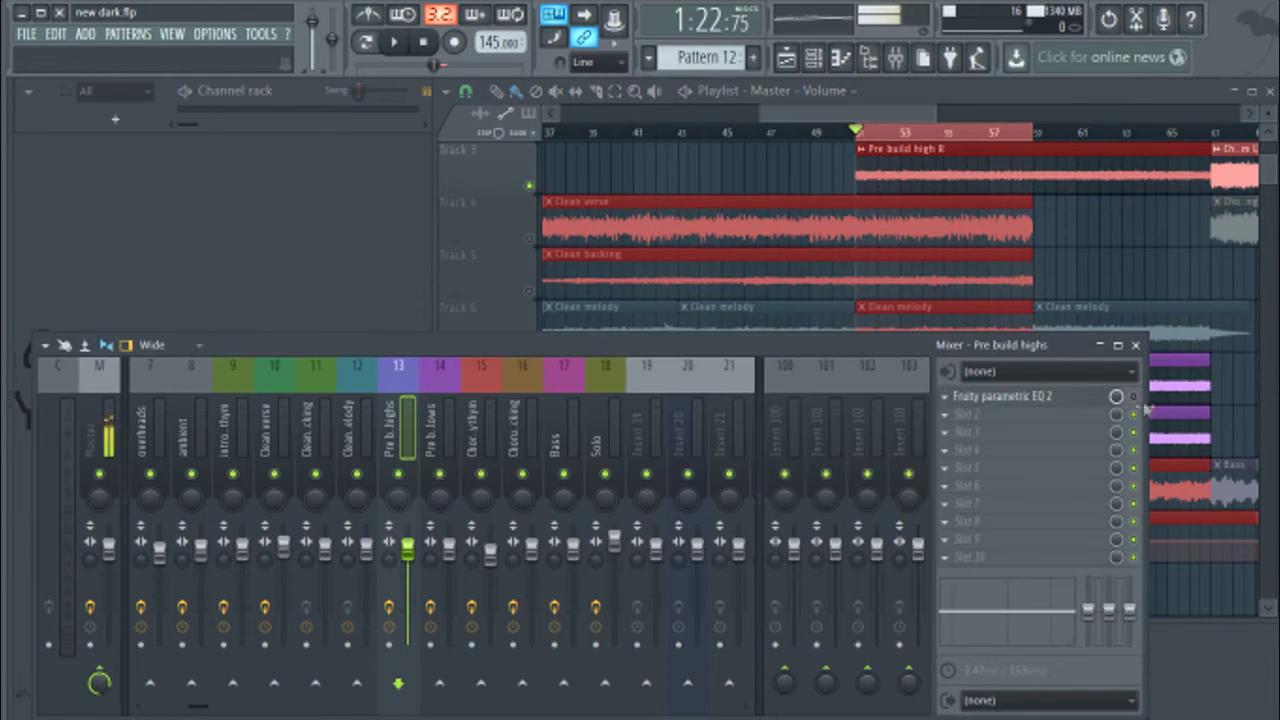
pyautogui.click(440, 425)
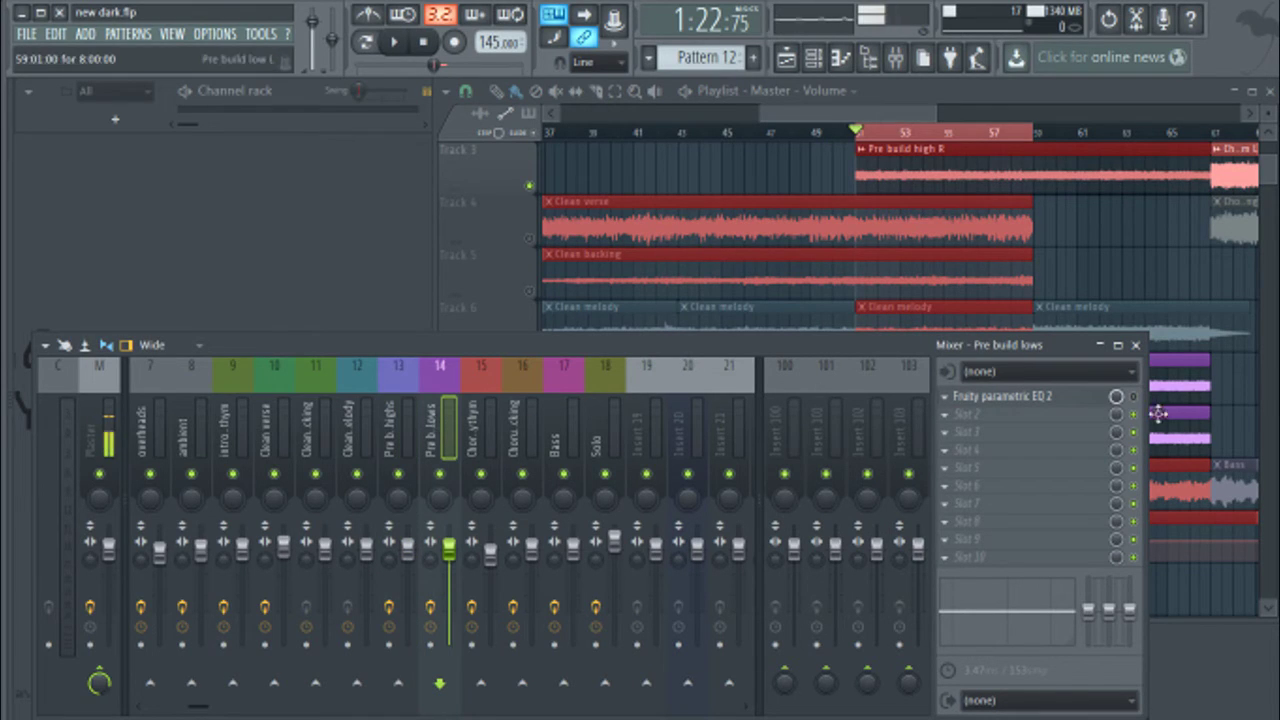
pyautogui.click(948, 178)
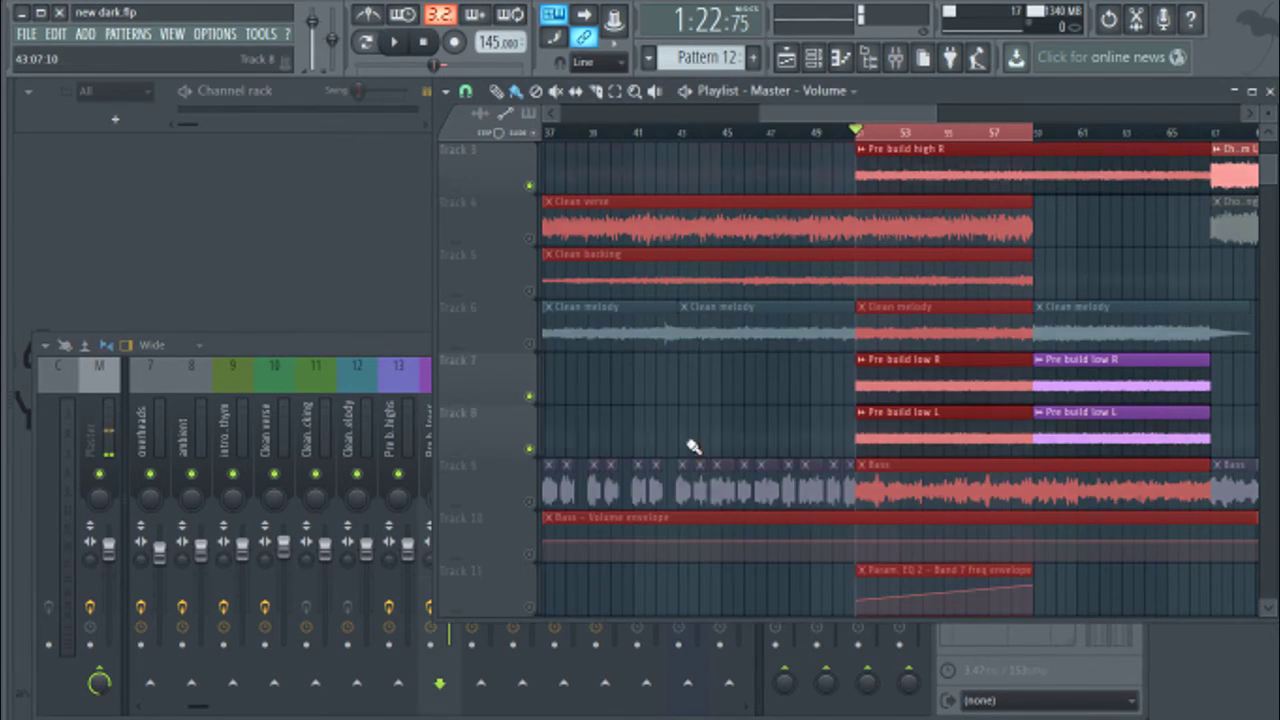
# Step: Unmute Tracks 11 and 12 holding the Param. EQ 2 Band 7 frequency envelopes and review them alongside the Pre build clips
pyautogui.scroll(-2, 694, 449)
pyautogui.click(530, 500)
pyautogui.click(530, 553)
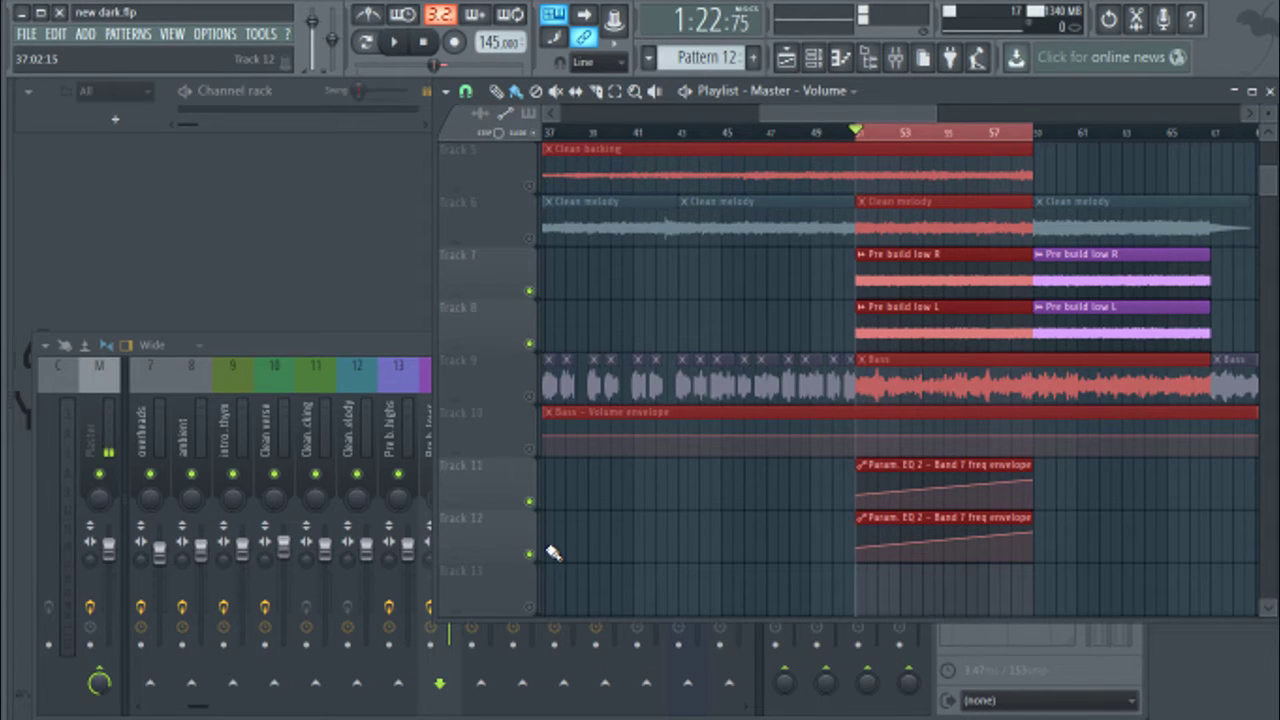
pyautogui.scroll(3, 814, 148)
pyautogui.scroll(-2, 830, 190)
pyautogui.scroll(-1, 840, 347)
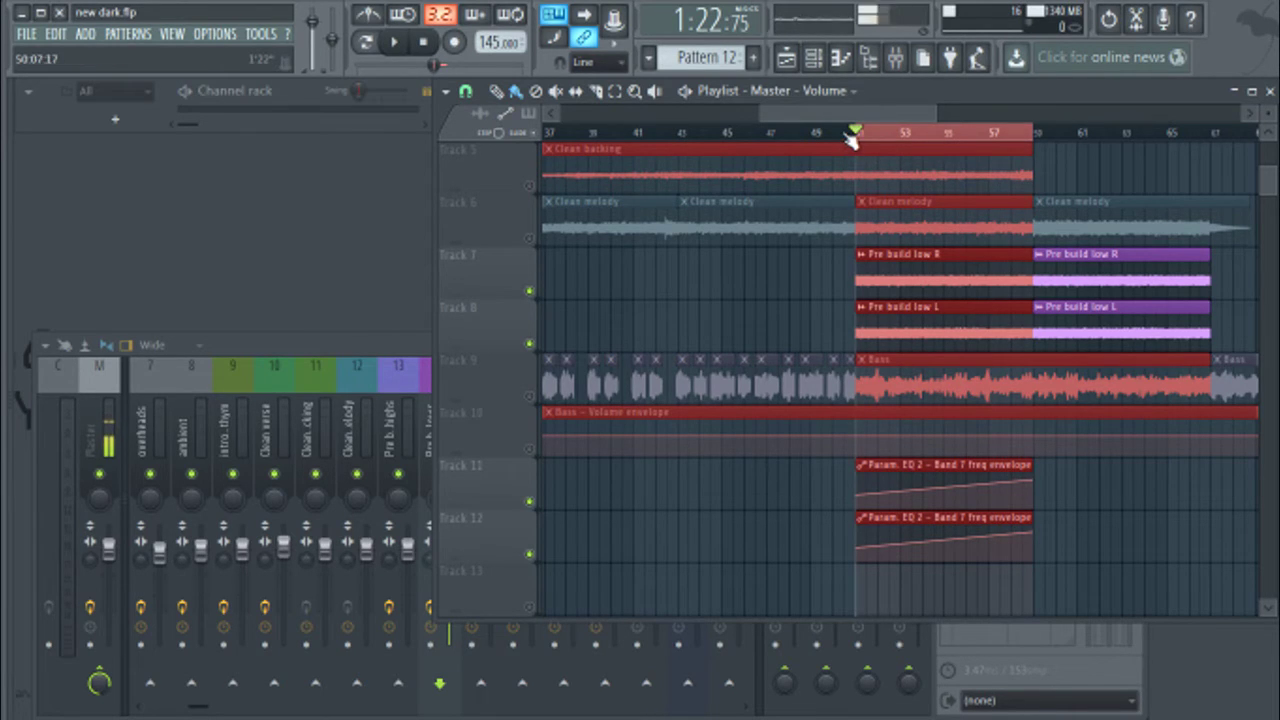
# Step: Unmute all playlist tracks and play the selected pre-build section from bar 51 with the full mix
pyautogui.click(529, 291)
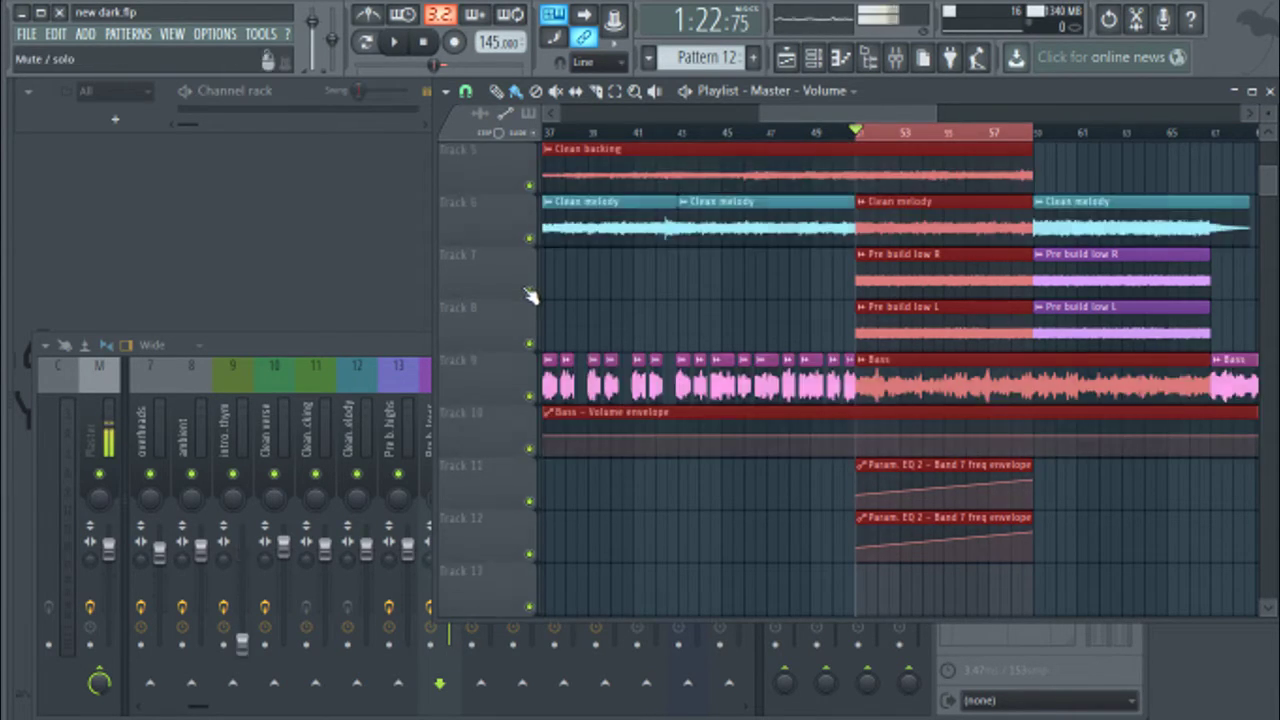
pyautogui.scroll(2, 850, 225)
pyautogui.click(824, 132)
pyautogui.press('space')
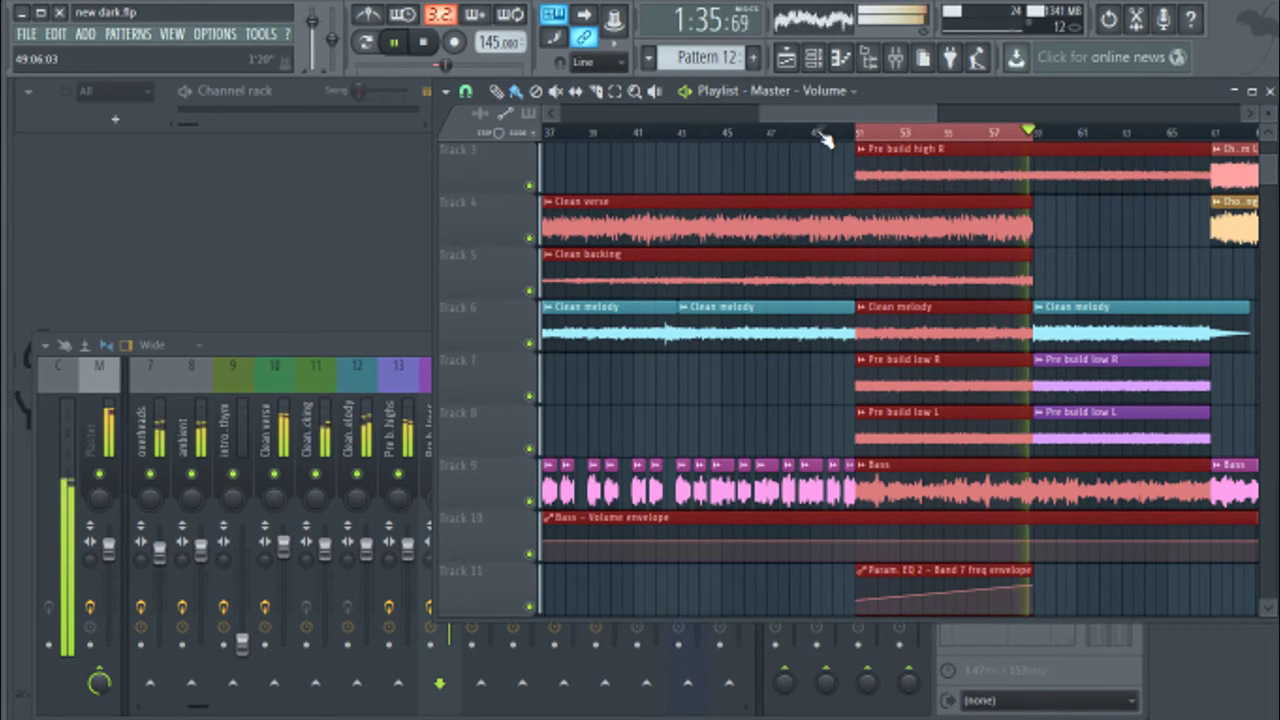
# Step: Clear the time selection, audition the song from about bar 50 and from about bar 58, and stop playback
pyautogui.click(838, 132)
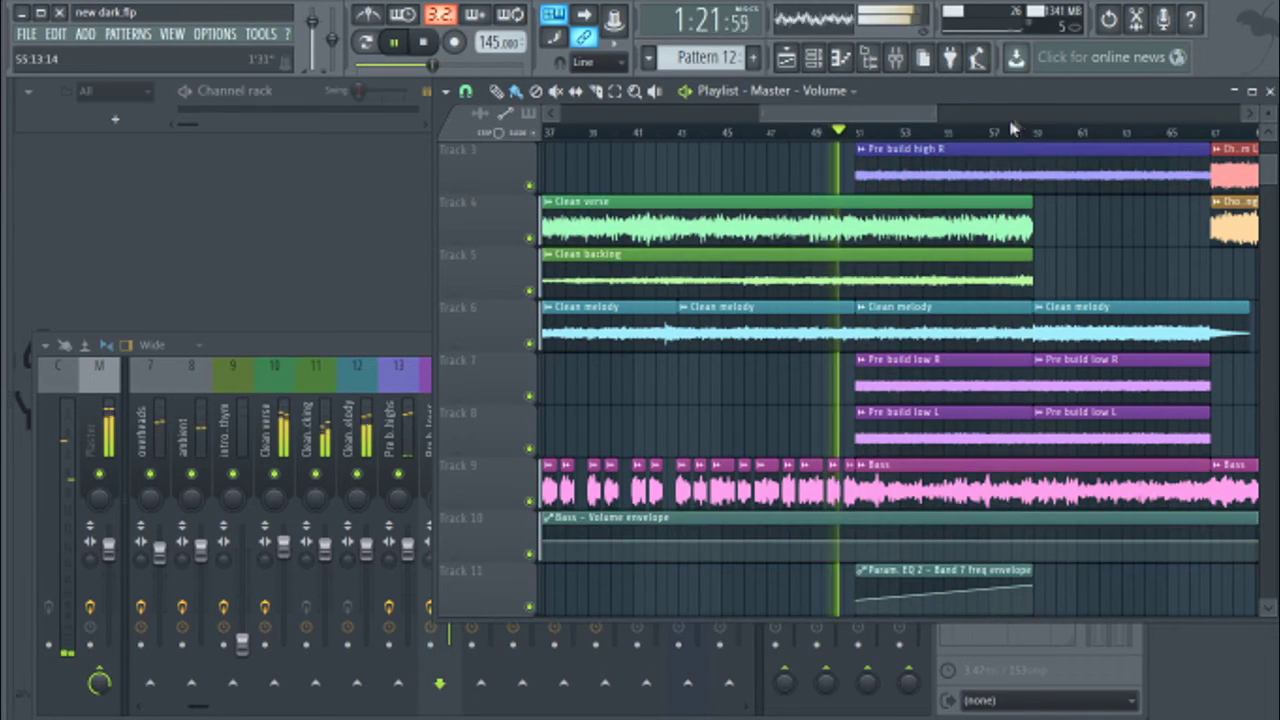
pyautogui.click(1016, 133)
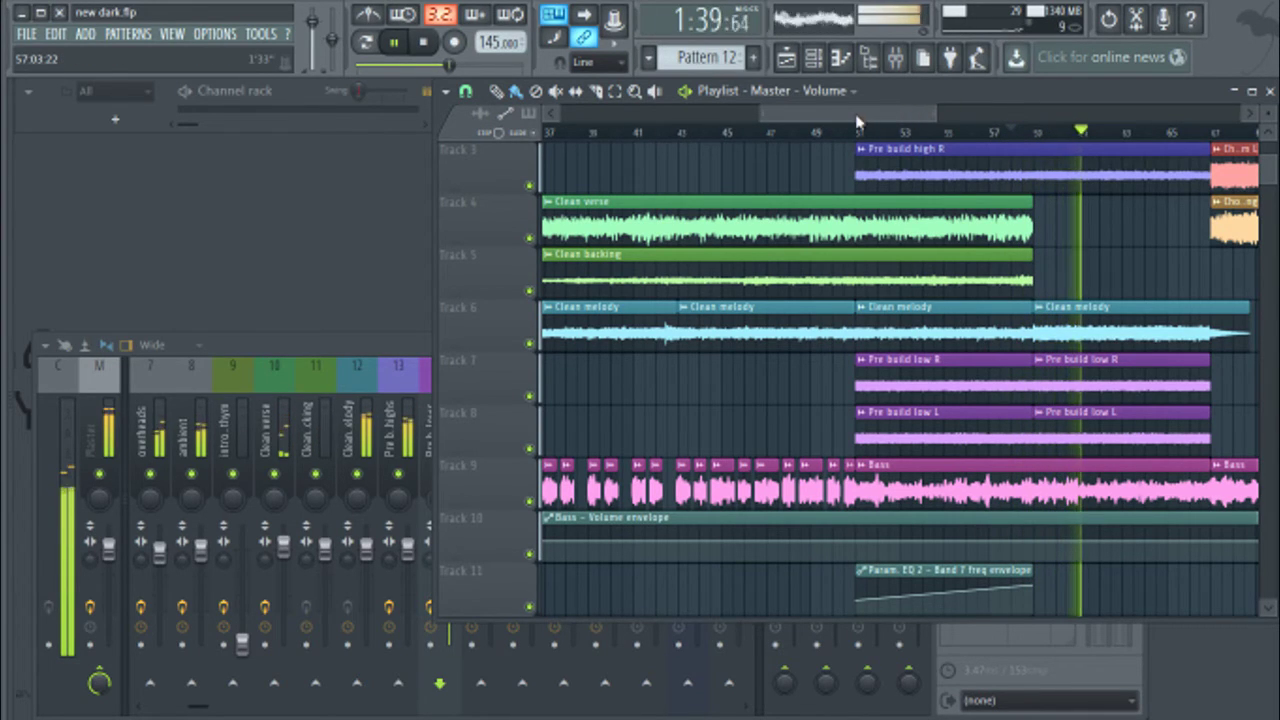
pyautogui.hscroll(3, 857, 118)
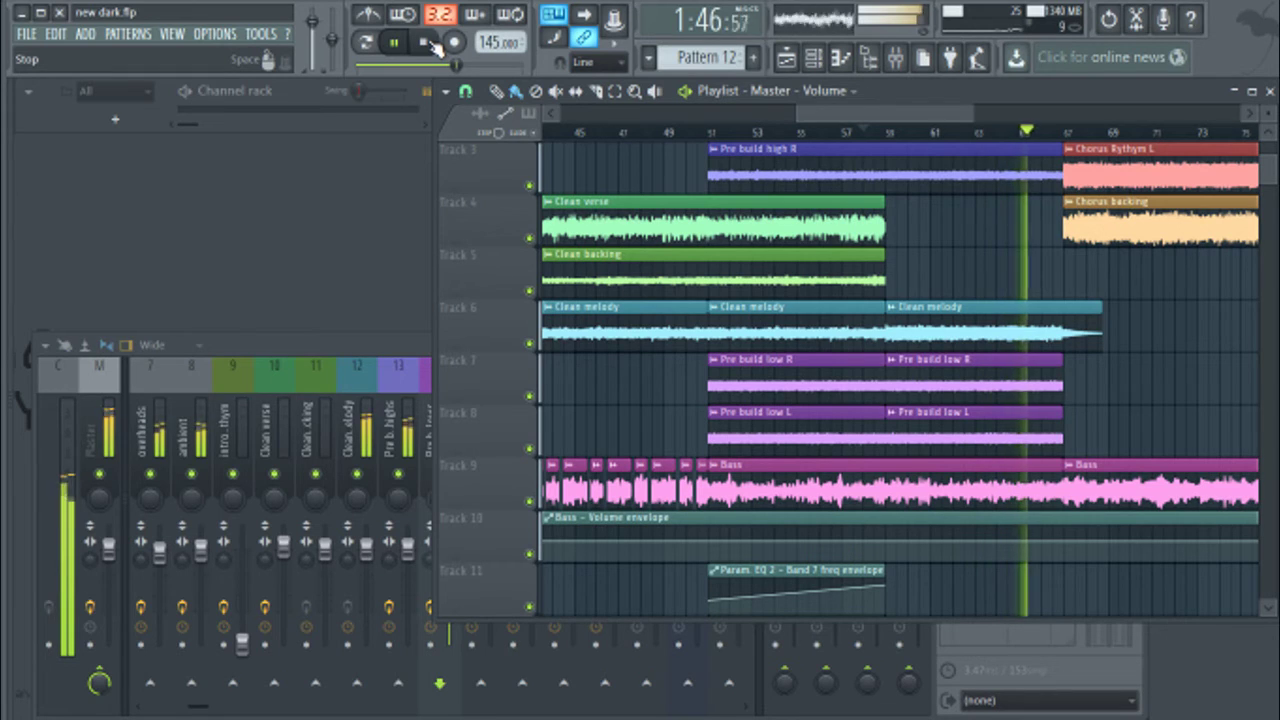
pyautogui.click(432, 45)
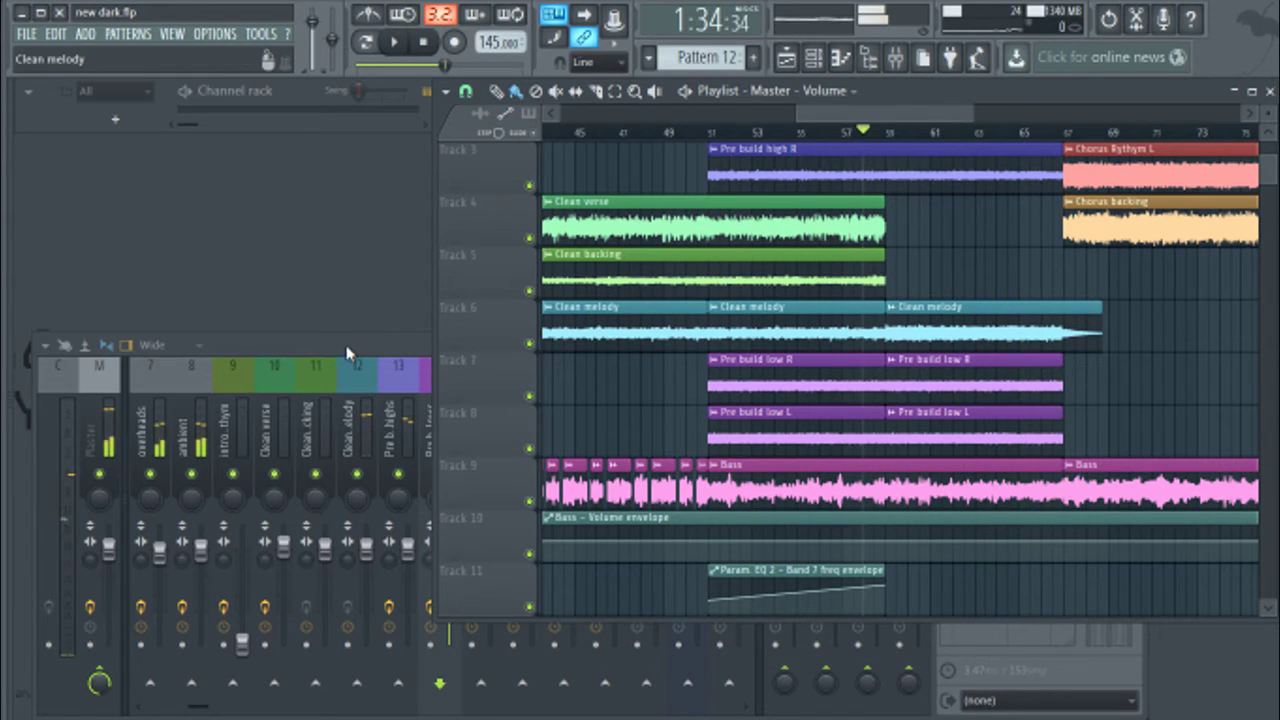
# Step: Select the Chorus Rythym mixer track, lower the mixer window, and locate the Chorus Rythym clips from bar 67 in the playlist
pyautogui.click(350, 346)
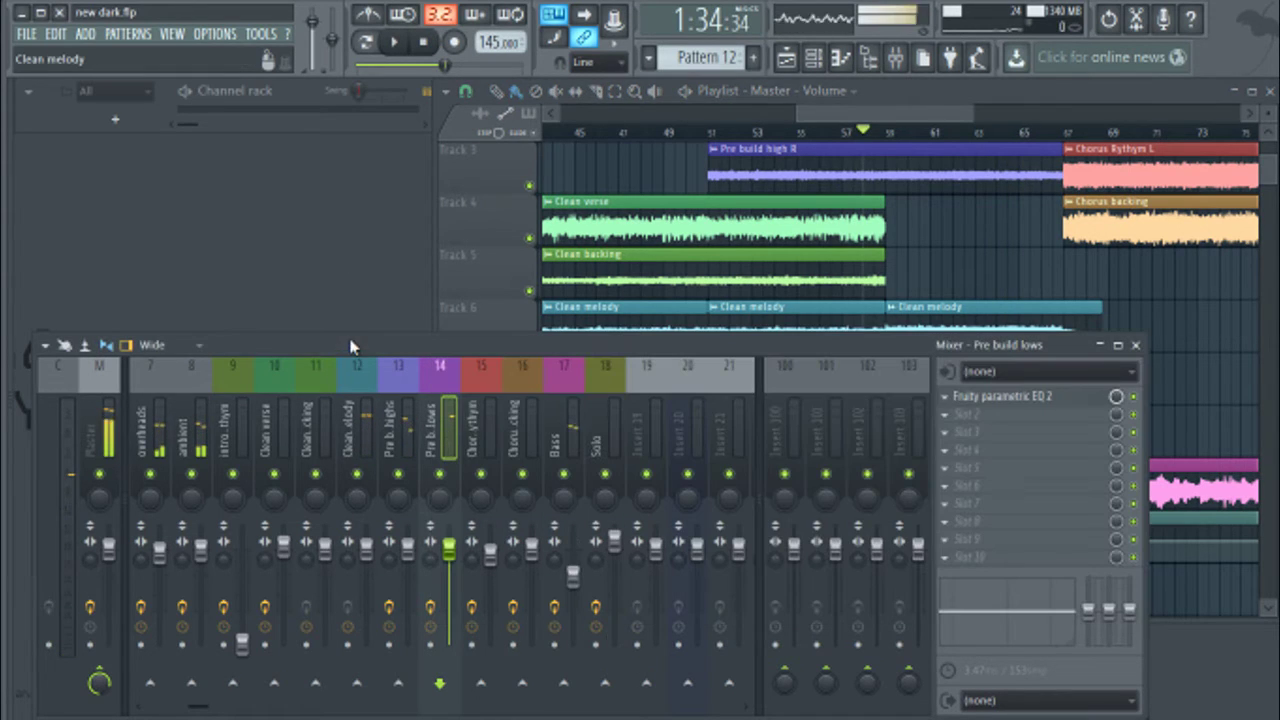
pyautogui.click(485, 437)
pyautogui.click(880, 260)
pyautogui.hscroll(5, 880, 260)
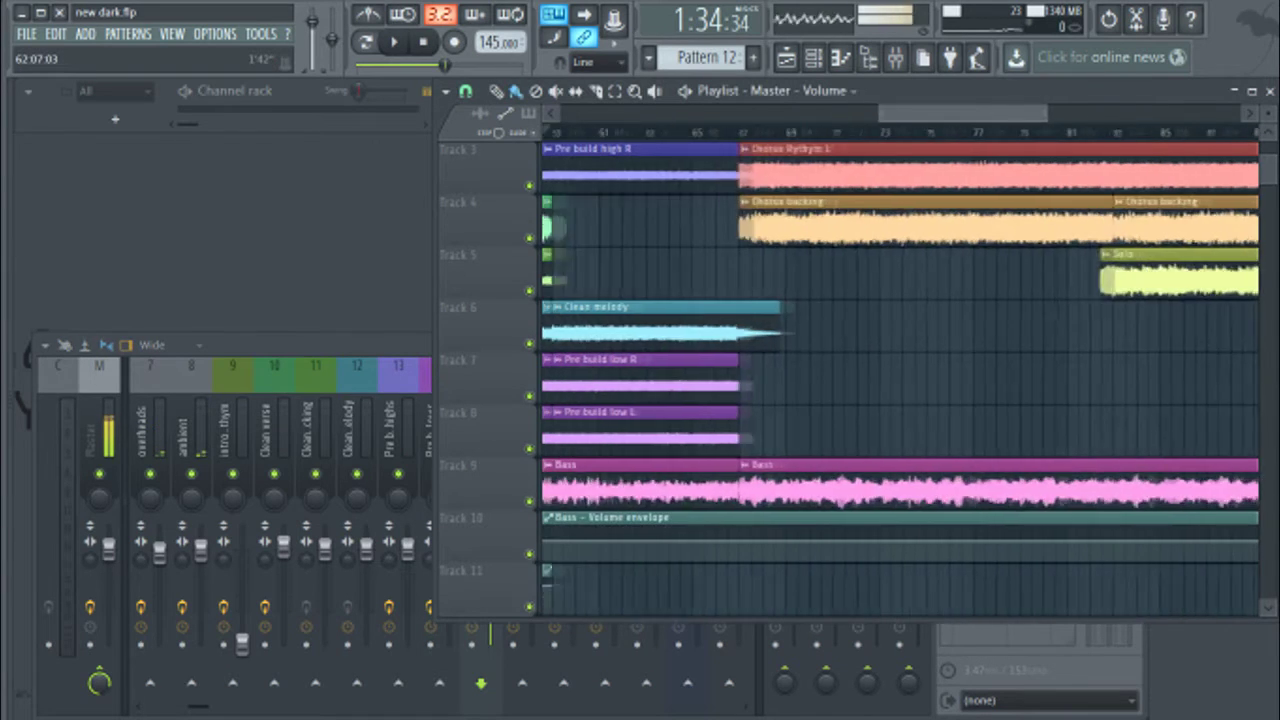
pyautogui.scroll(2, 880, 260)
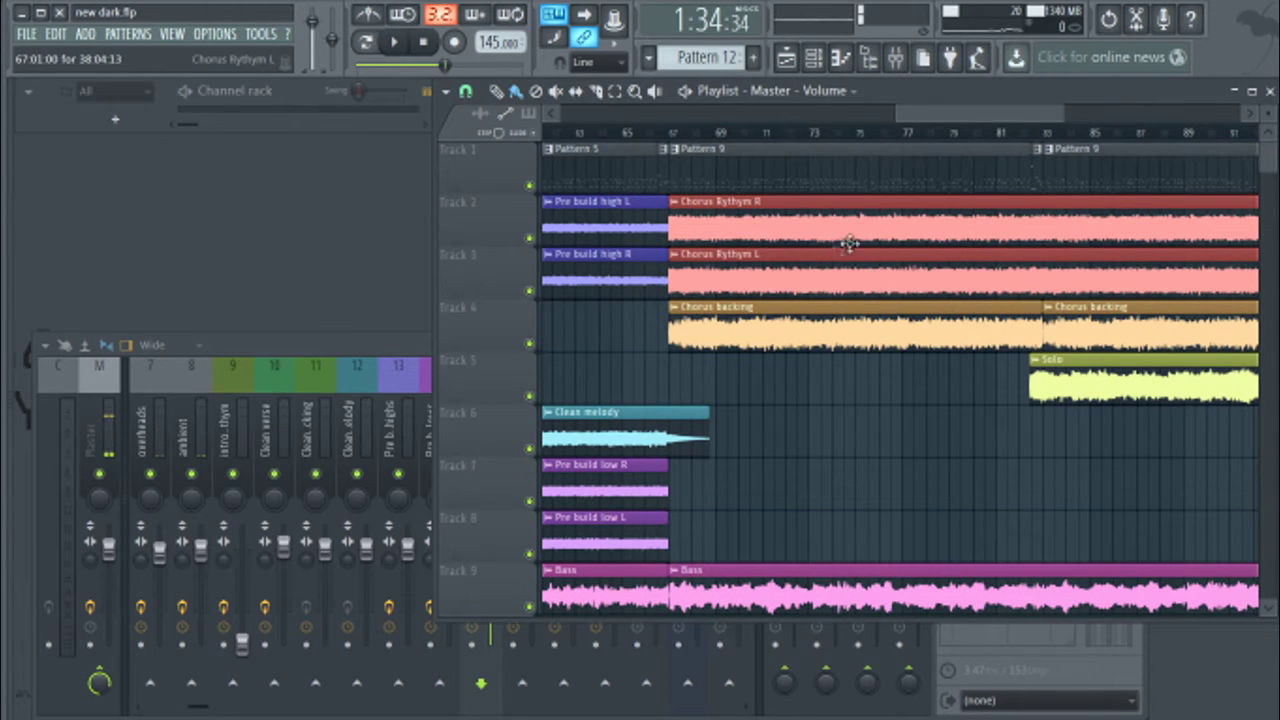
pyautogui.moveTo(417, 344); pyautogui.dragTo(398, 413)
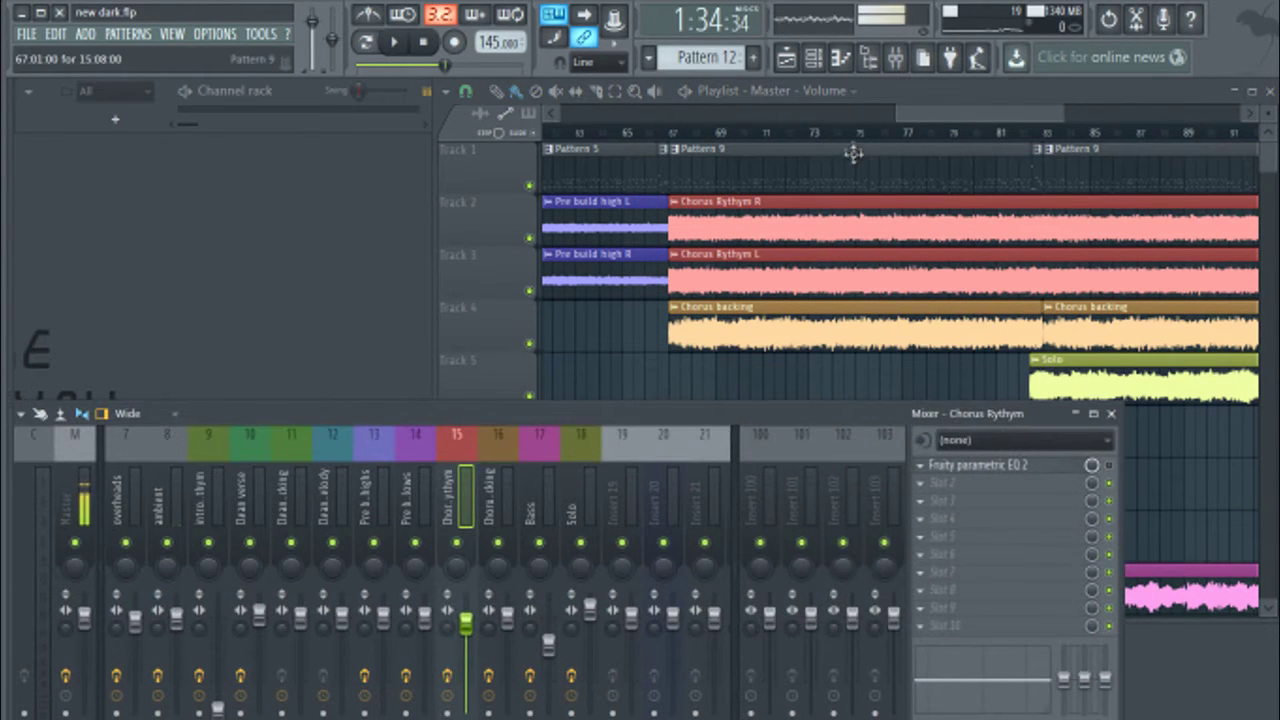
pyautogui.click(935, 120)
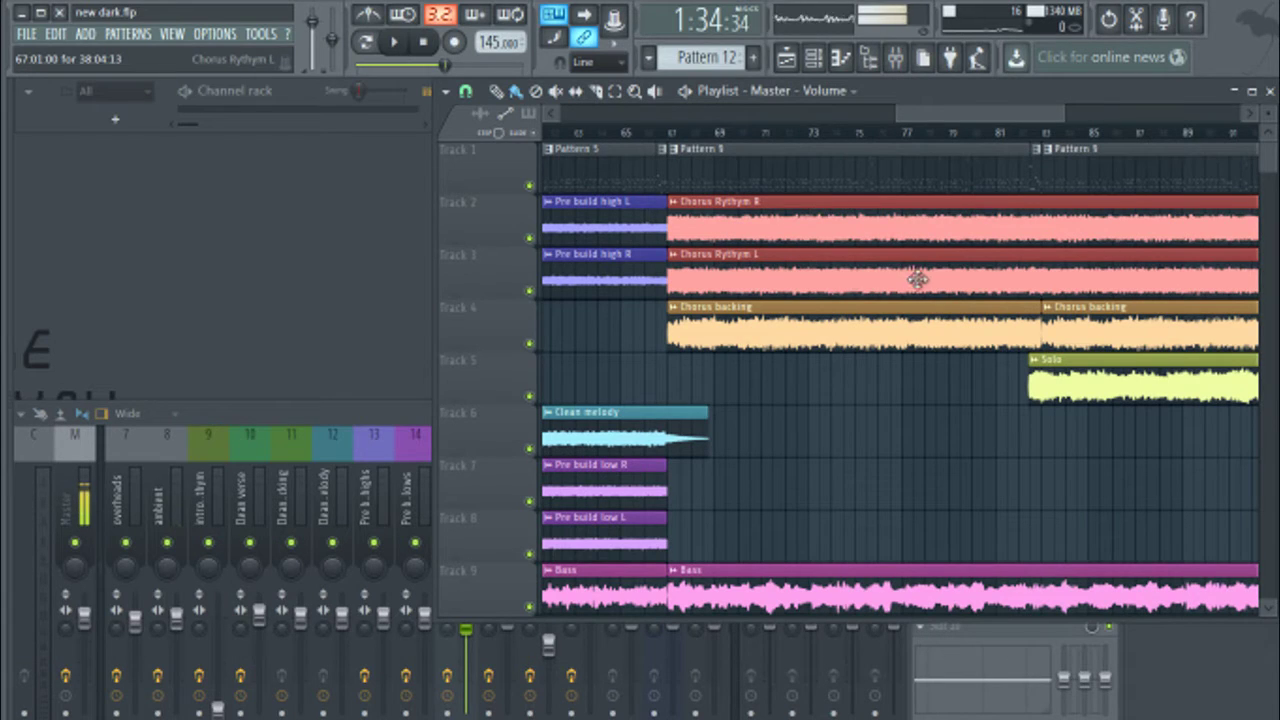
# Step: Solo playlist Tracks 2 and 3 and play the Chorus Rythym guitars from bar 67
pyautogui.rightClick(529, 238)
pyautogui.click(529, 291)
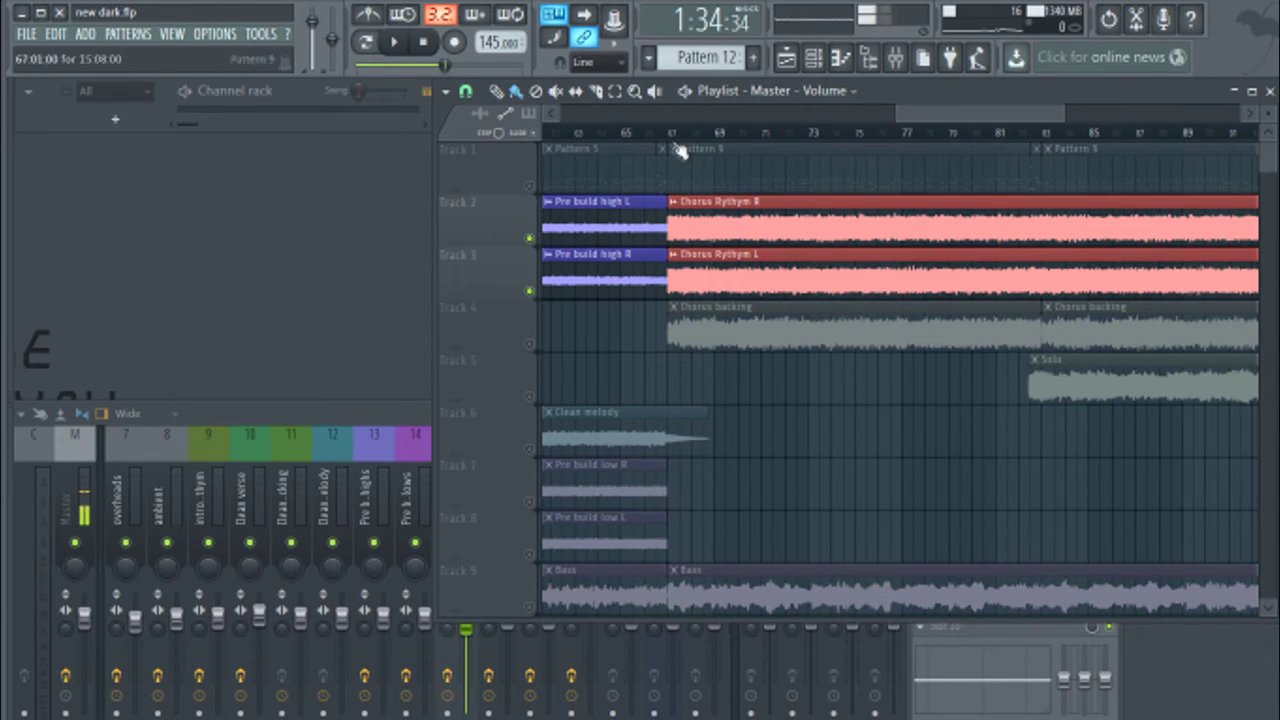
pyautogui.click(674, 133)
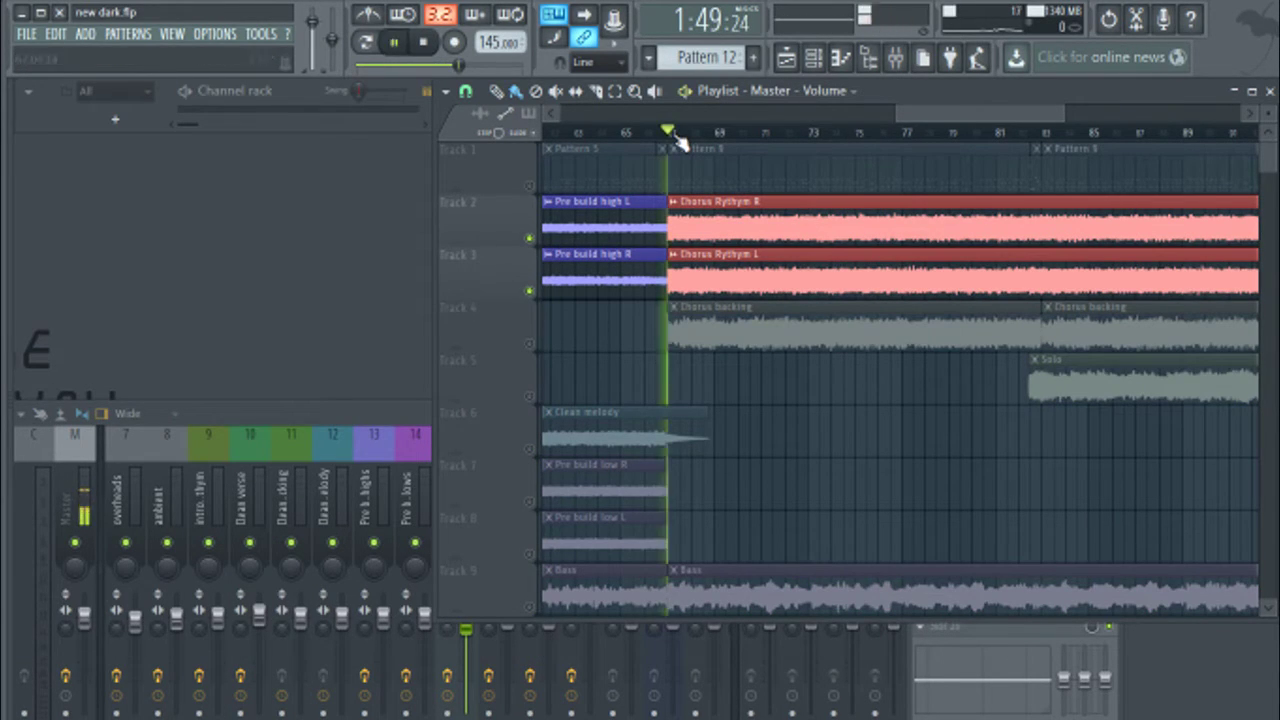
pyautogui.press('space')
# Step: Stop playback, and open and enable Fruity parametric EQ 2 on the Chorus Rythym mixer track
pyautogui.click(338, 420)
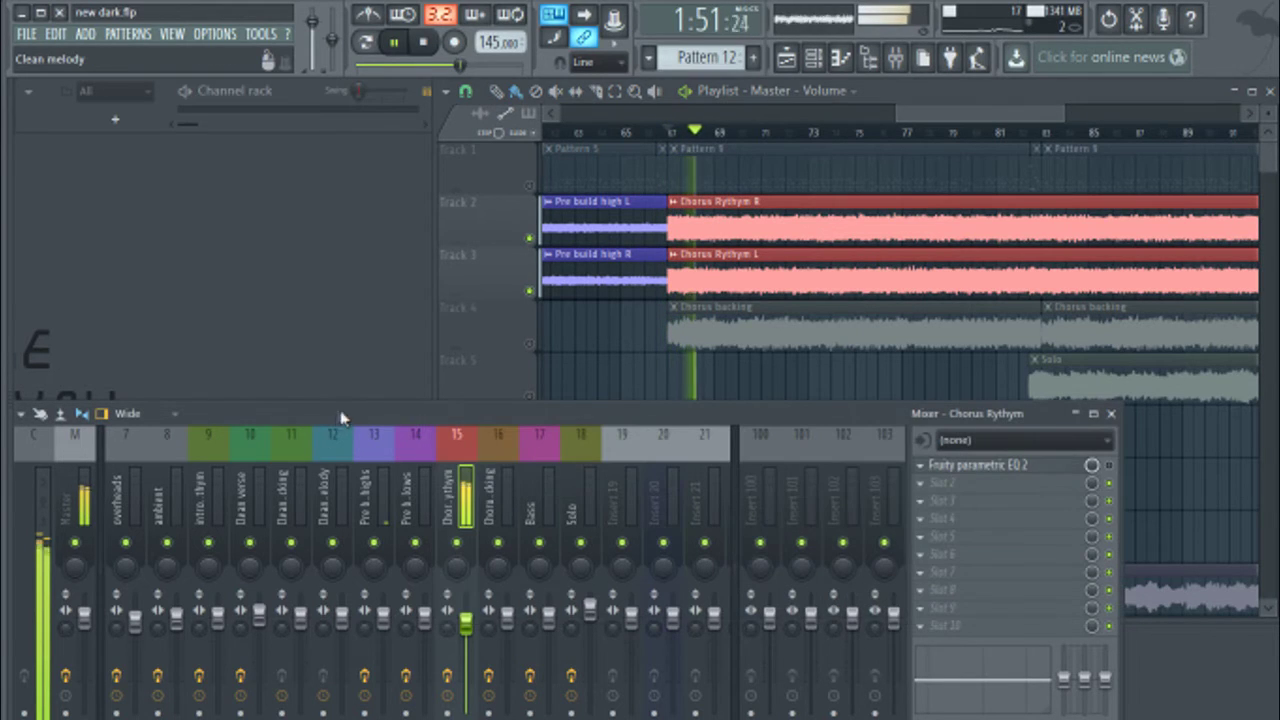
pyautogui.press('space')
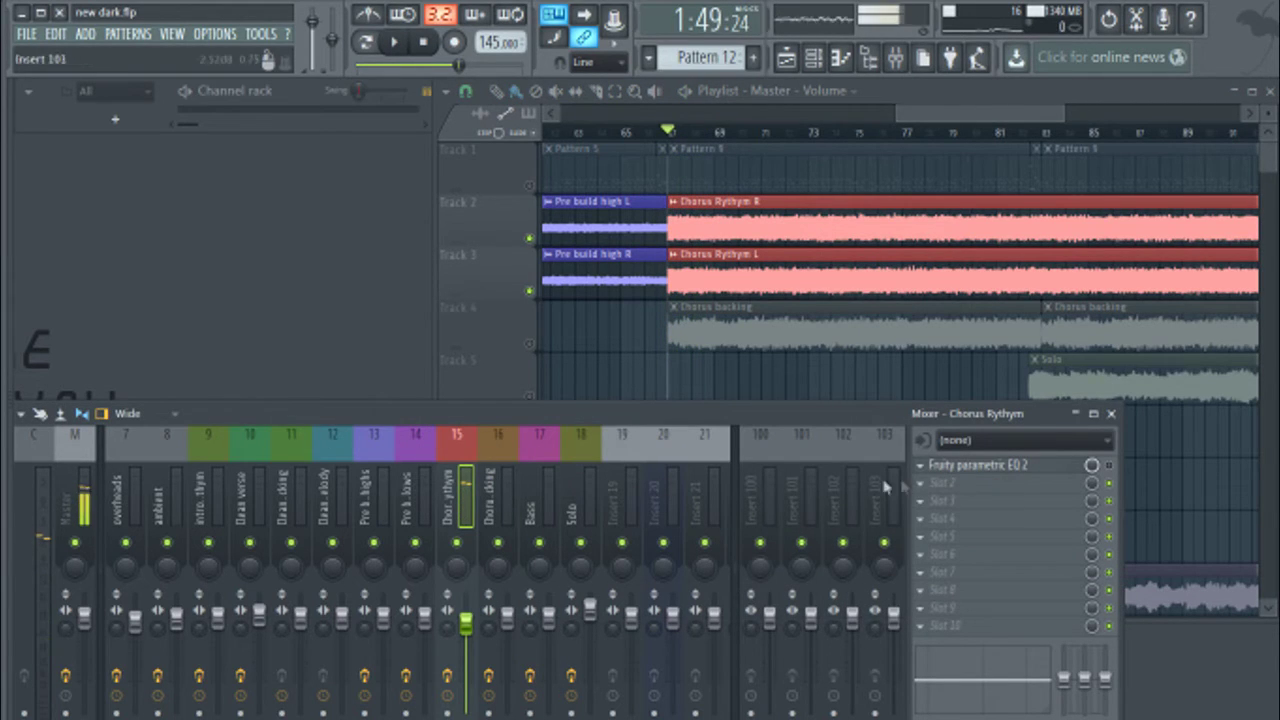
pyautogui.click(1015, 467)
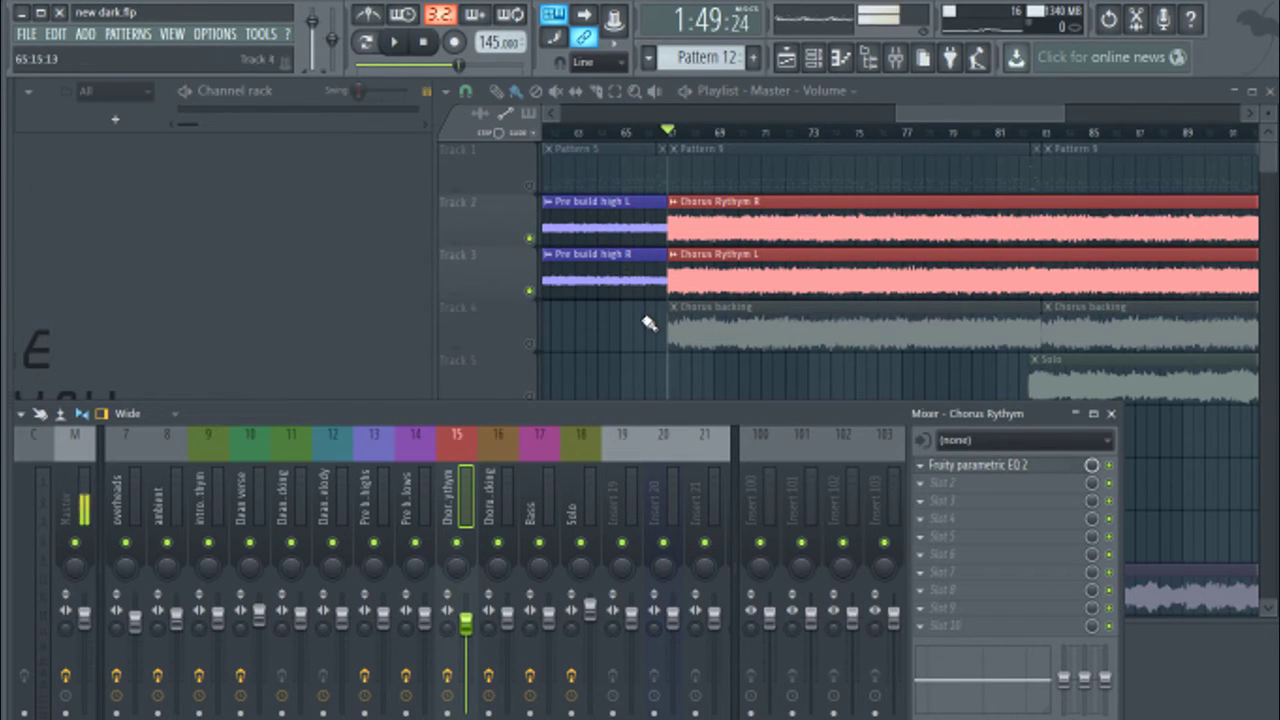
# Step: Audition the Chorus Rythym guitars from bar 67 with Fruity parametric EQ 2 enabled, and stop playback
pyautogui.press('space')
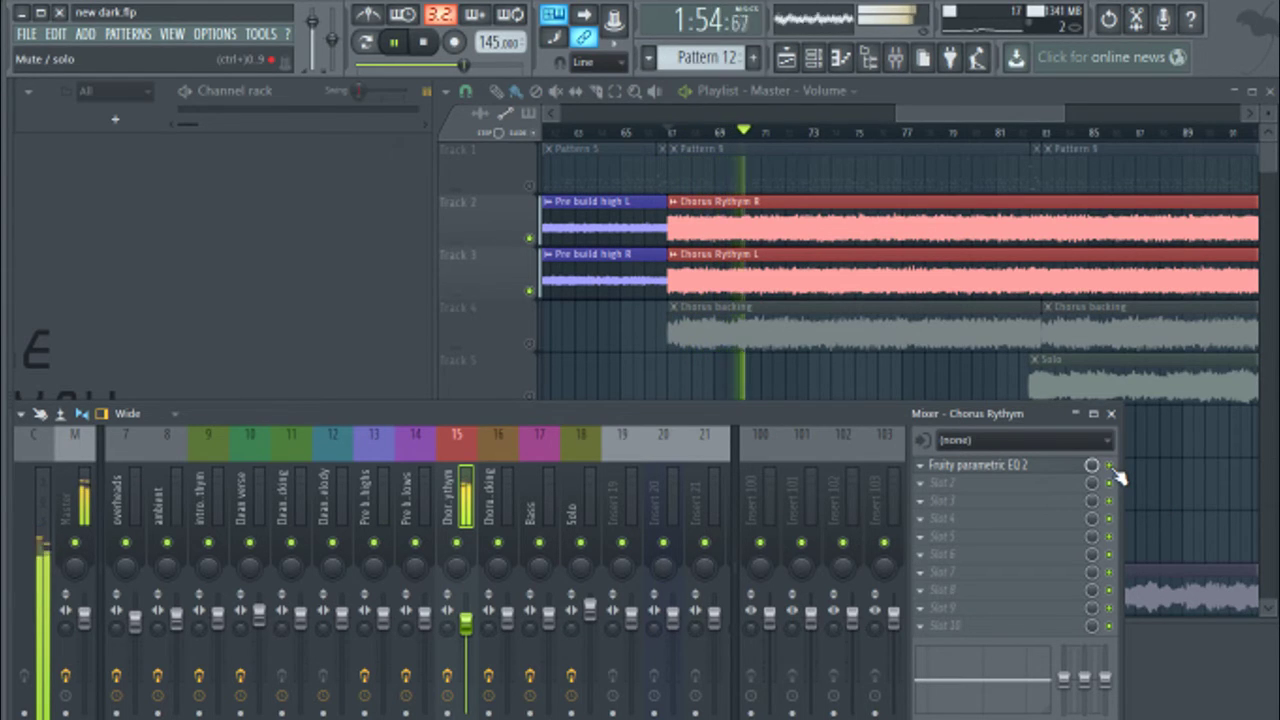
pyautogui.press('space')
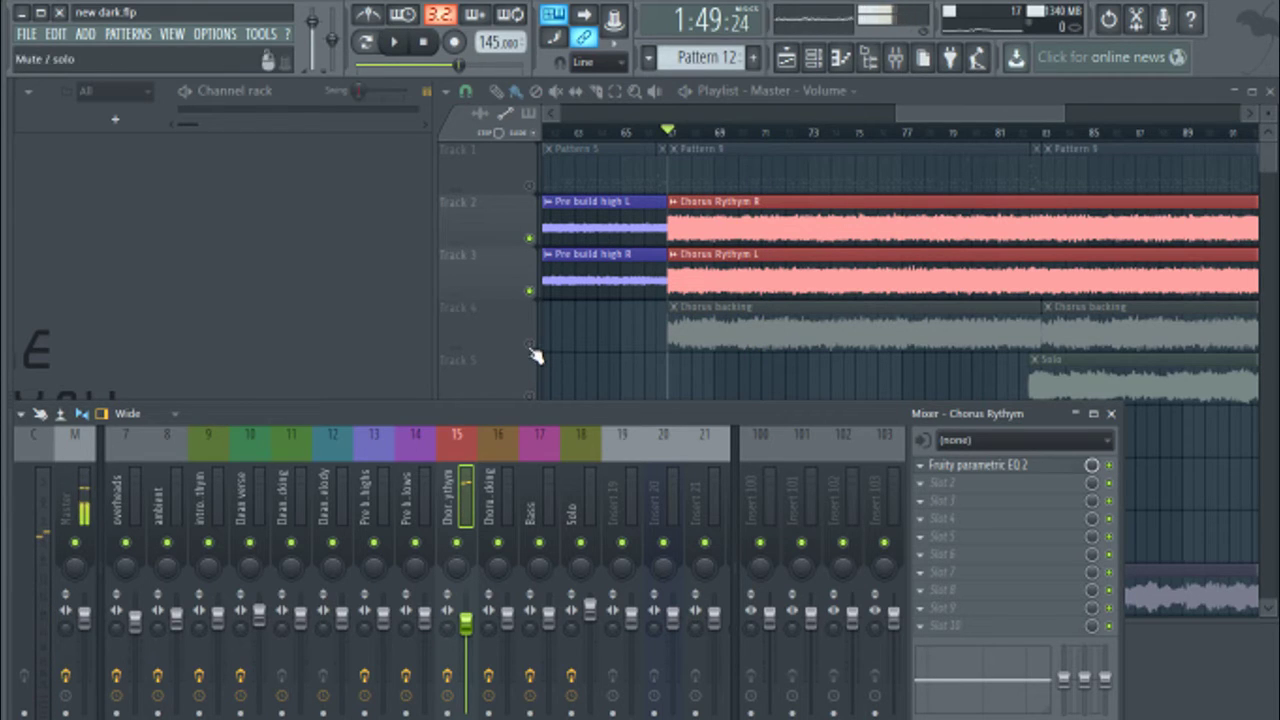
# Step: Solo playlist Track 4 and select the Chorus backing mixer track
pyautogui.rightClick(532, 346)
pyautogui.click(343, 412)
pyautogui.click(498, 484)
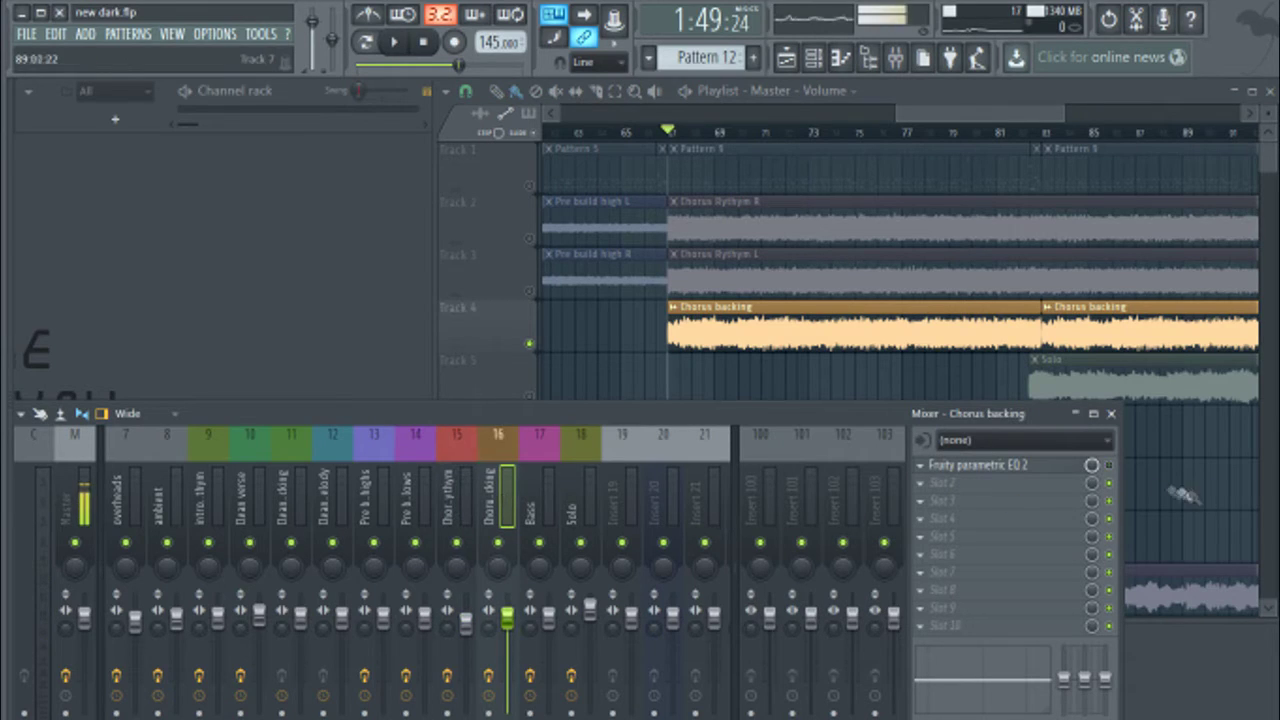
# Step: Open Fruity parametric EQ 2 on the Chorus backing track, examine its band 7 low-pass filter, and leave the effect bypassed
pyautogui.click(1052, 467)
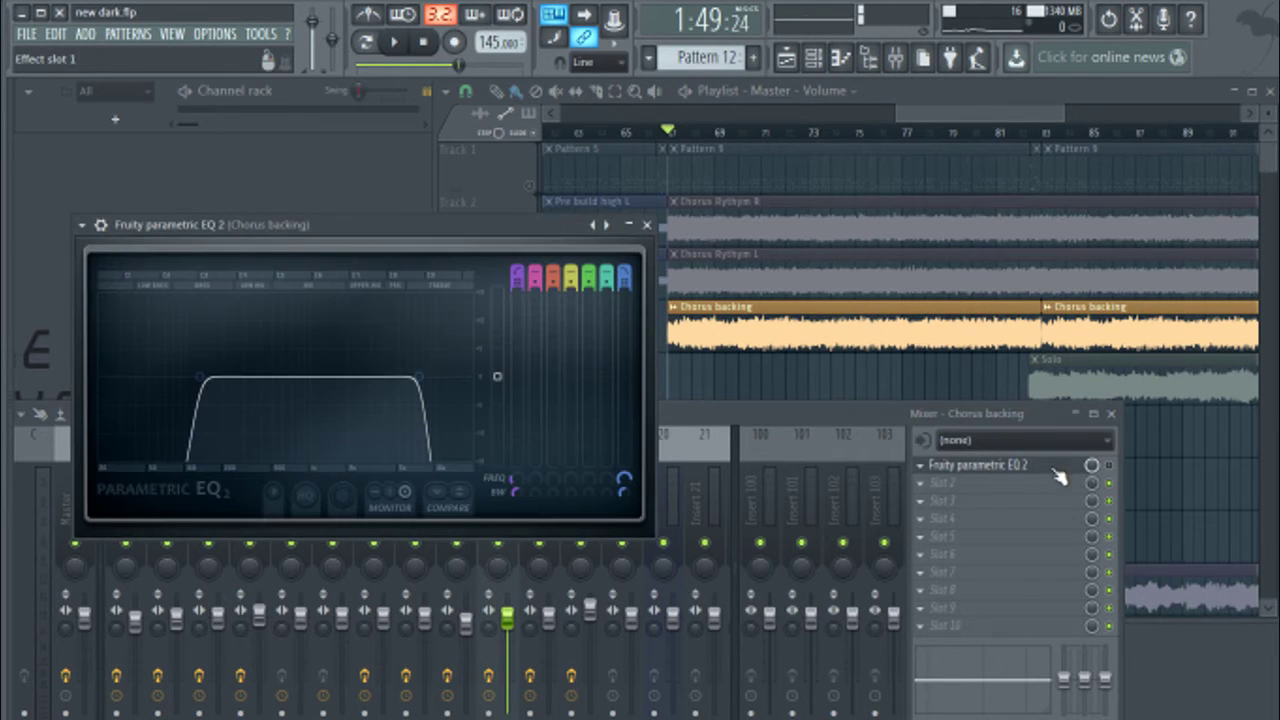
pyautogui.click(1117, 475)
pyautogui.click(443, 243)
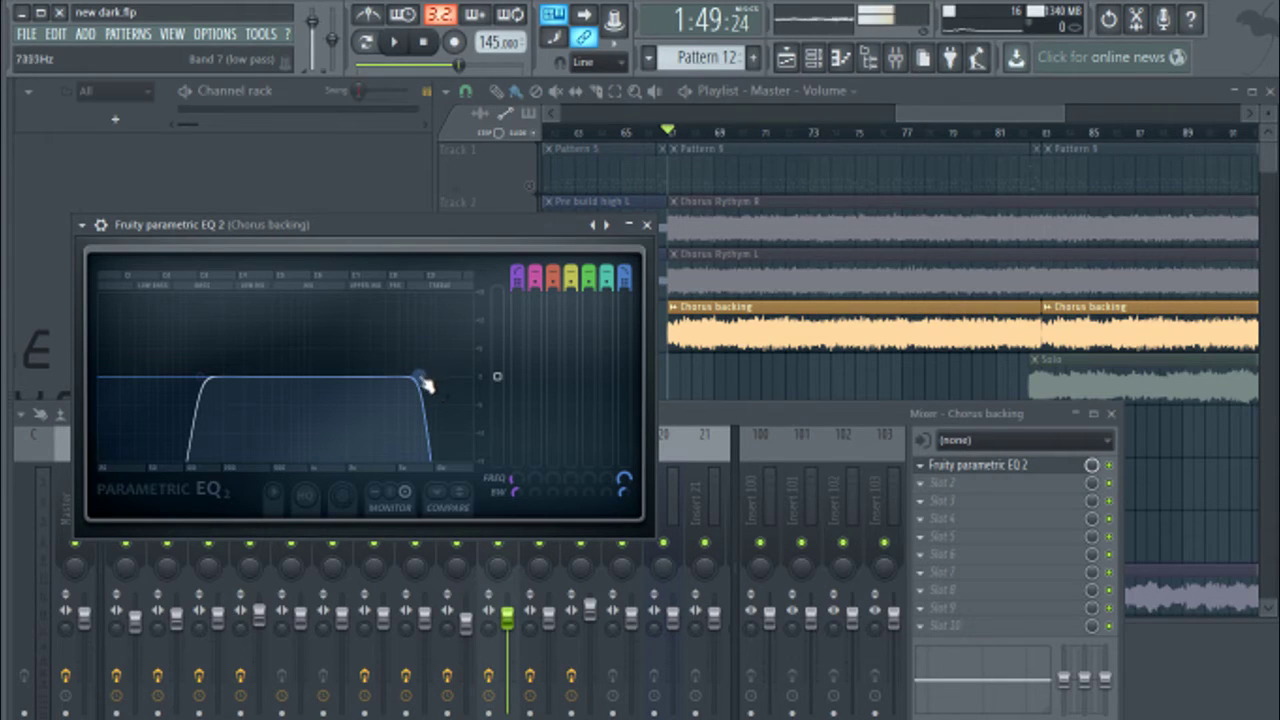
pyautogui.moveTo(425, 381); pyautogui.dragTo(421, 381)
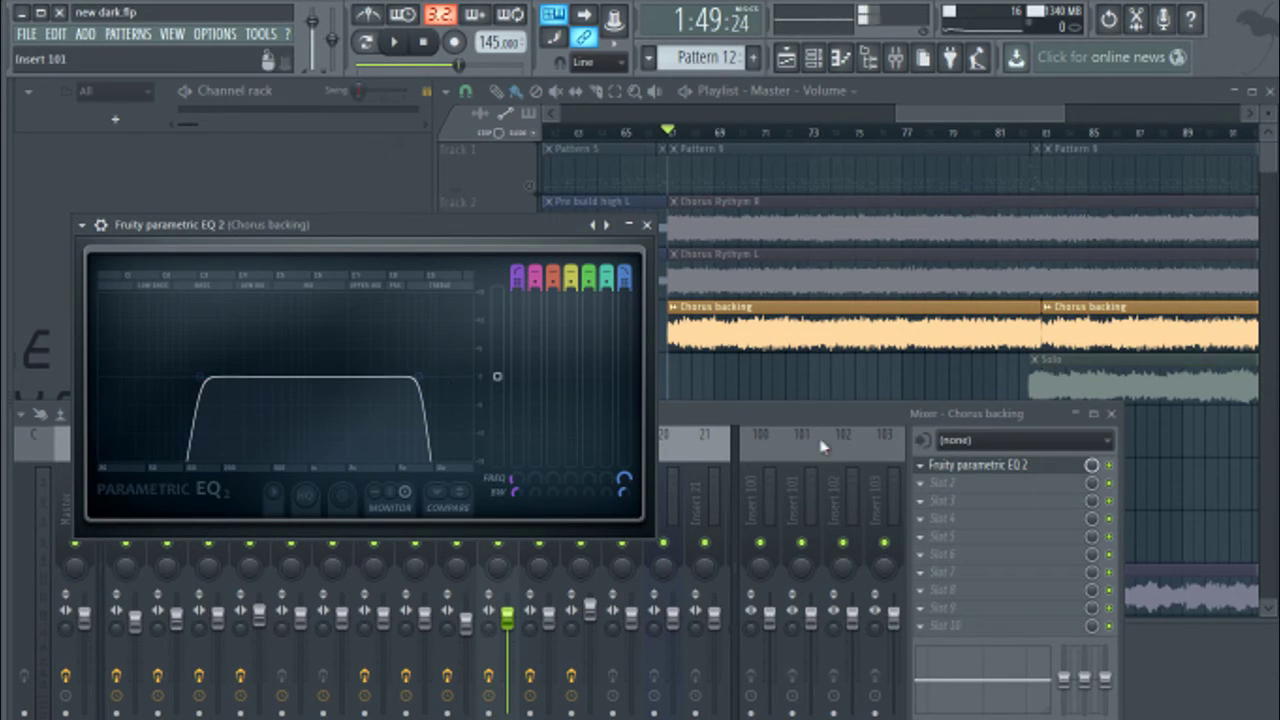
pyautogui.click(1112, 478)
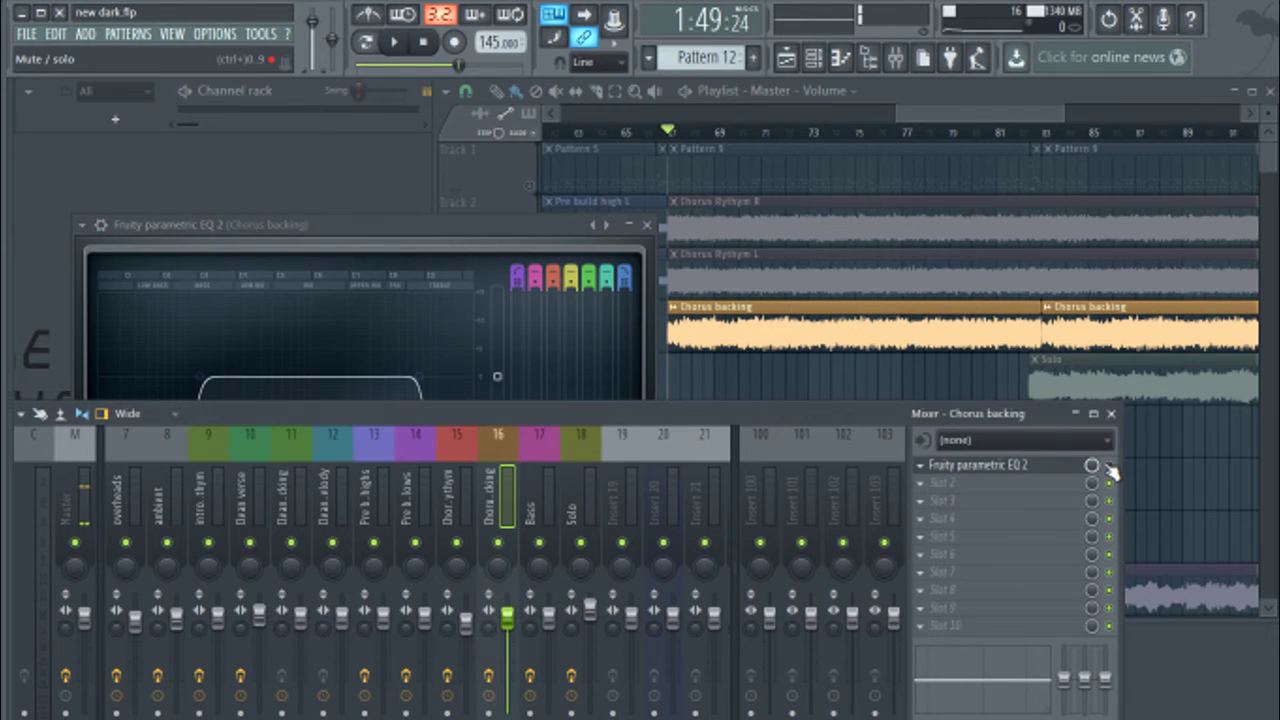
# Step: Play the soloed Chorus backing from bar 67, enable its Fruity parametric EQ 2 during playback, and stop
pyautogui.press('space')
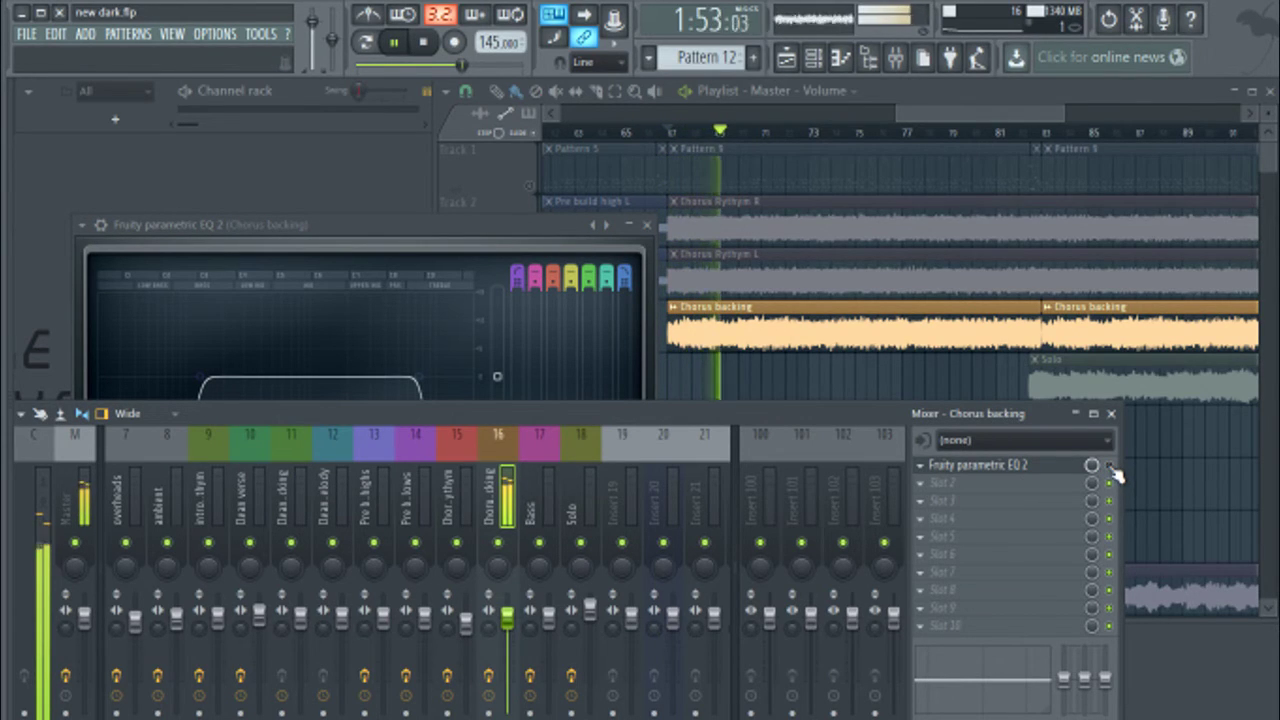
pyautogui.click(1110, 470)
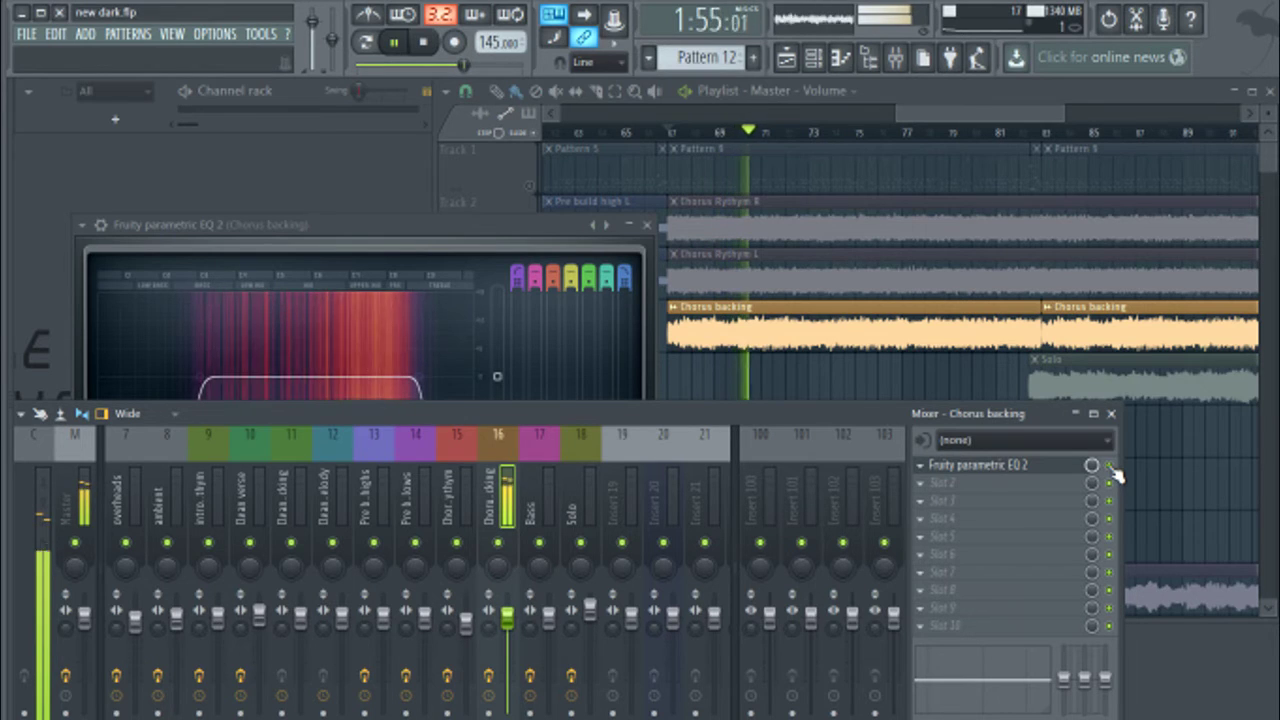
pyautogui.click(940, 118)
pyautogui.press('space')
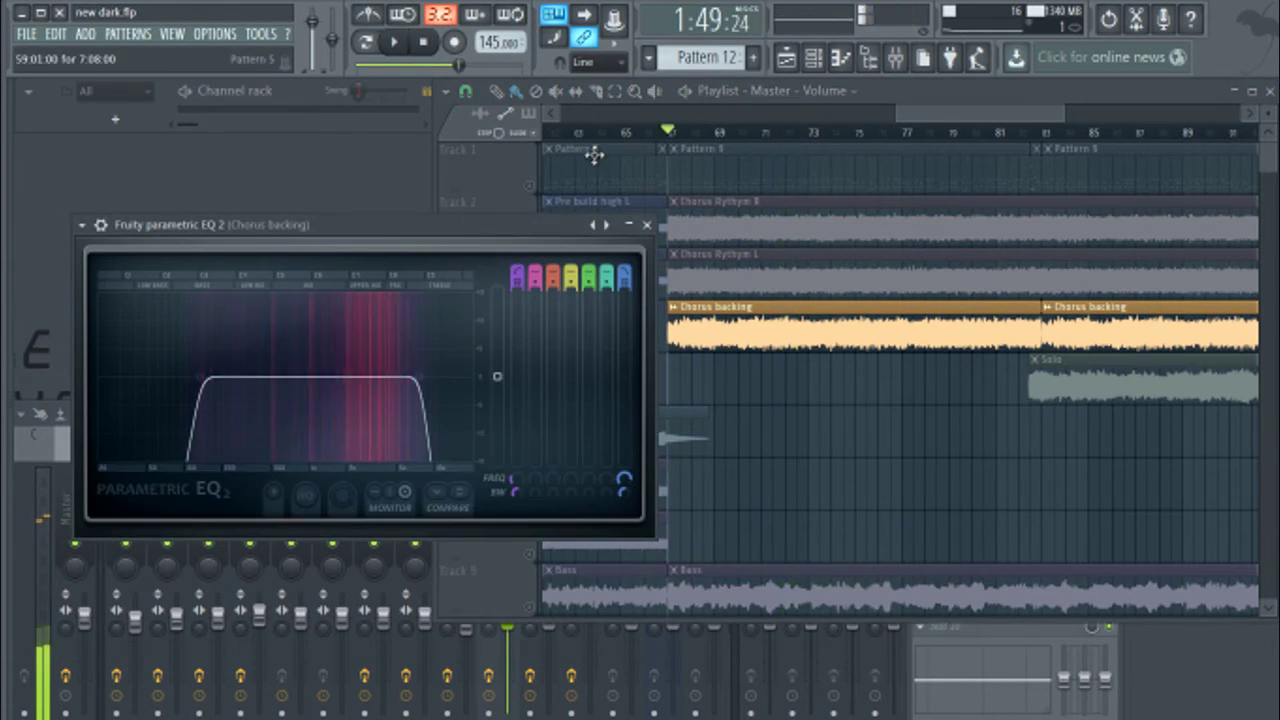
# Step: Unsolo Track 4 to play the full mix from bar 67, and close the Chorus backing EQ window
pyautogui.click(530, 345)
pyautogui.rightClick(530, 345)
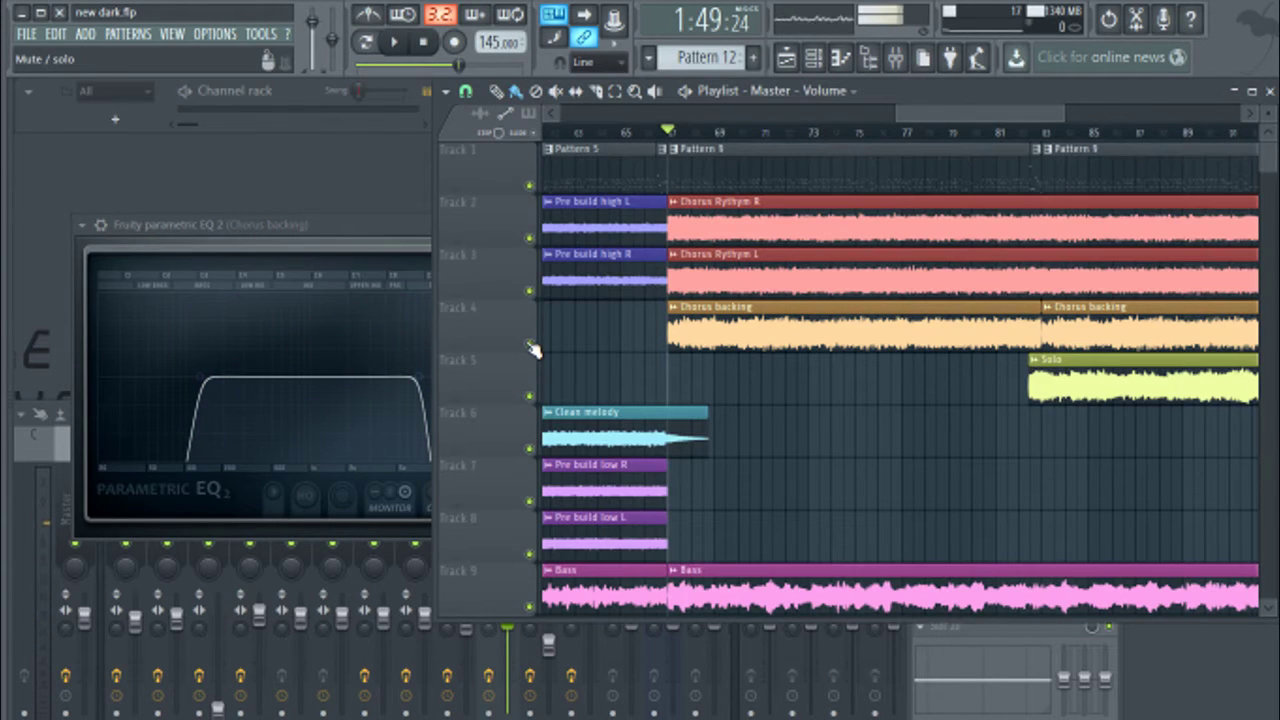
pyautogui.press('space')
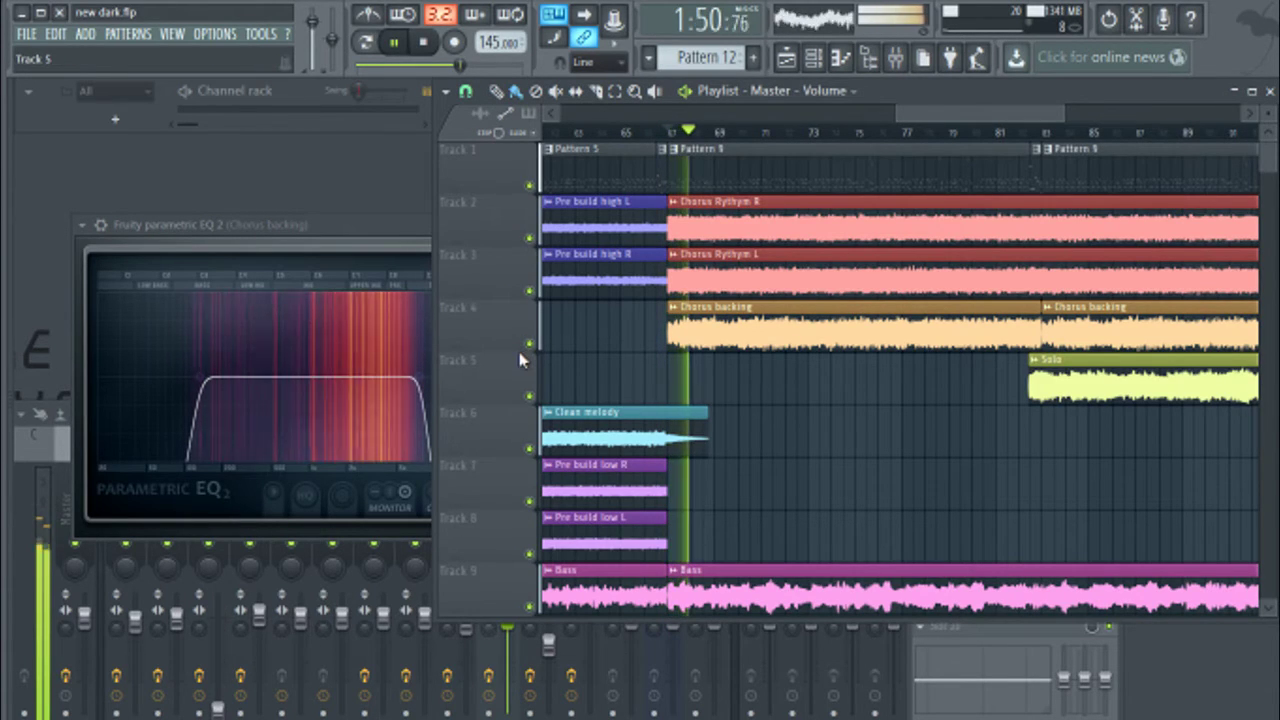
pyautogui.click(363, 223)
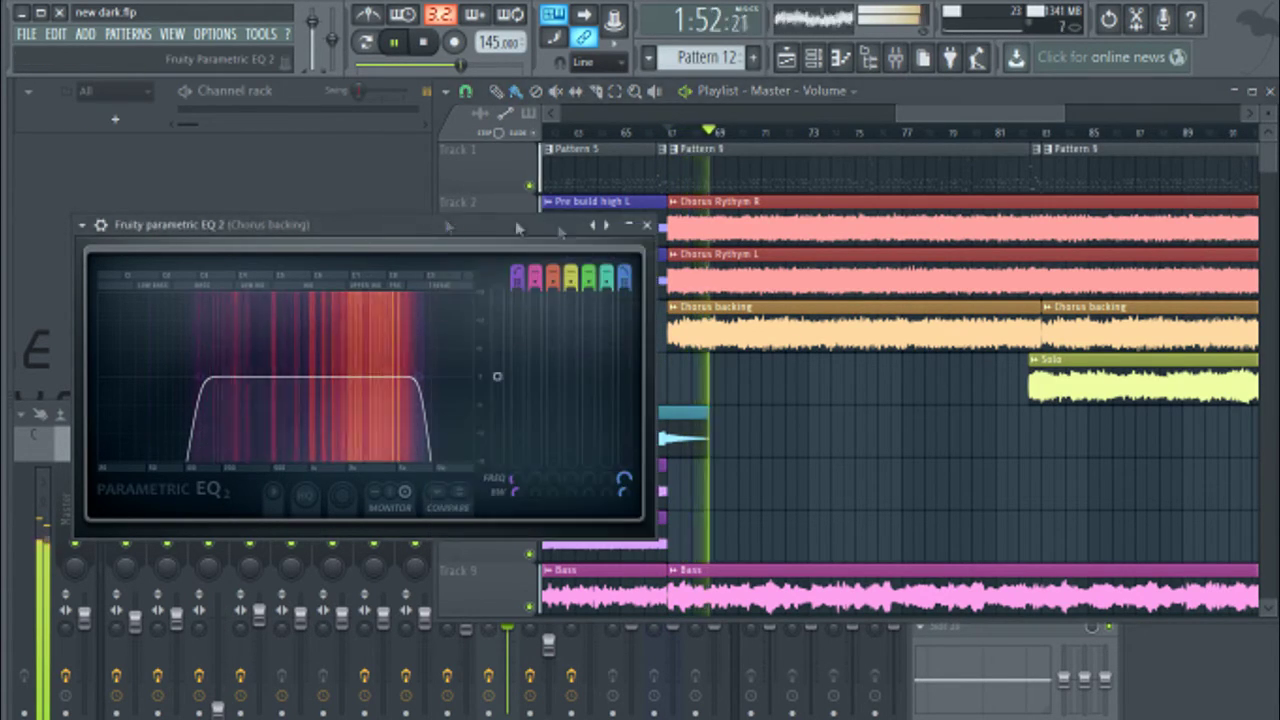
pyautogui.click(647, 226)
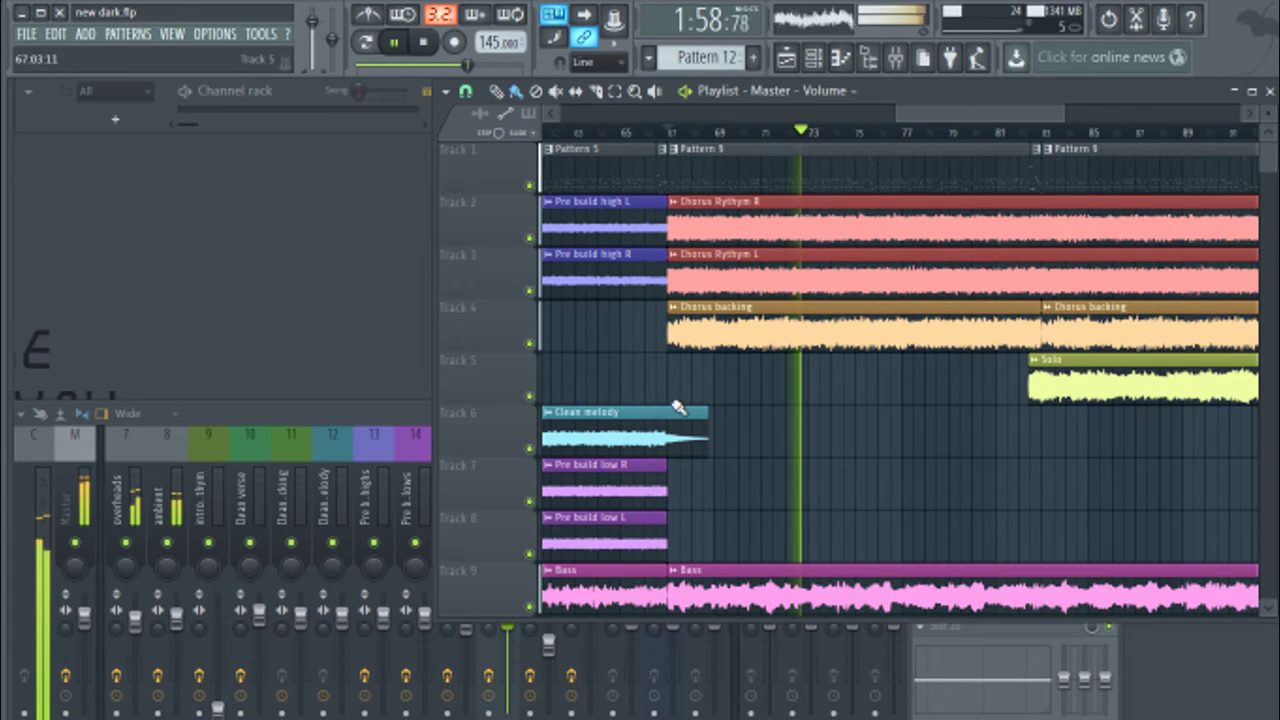
# Step: Stop playback, bring the mixer forward, and select the Bass mixer track
pyautogui.scroll(-1, 986, 118)
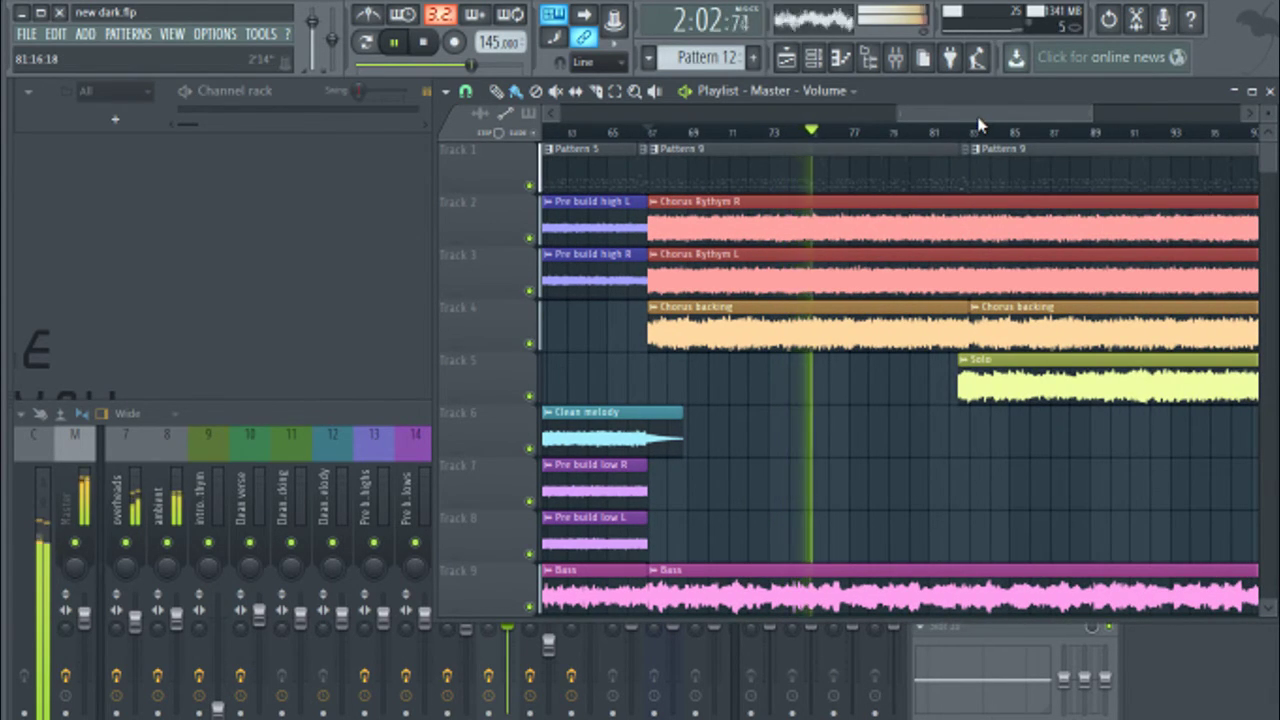
pyautogui.press('space')
pyautogui.click(366, 421)
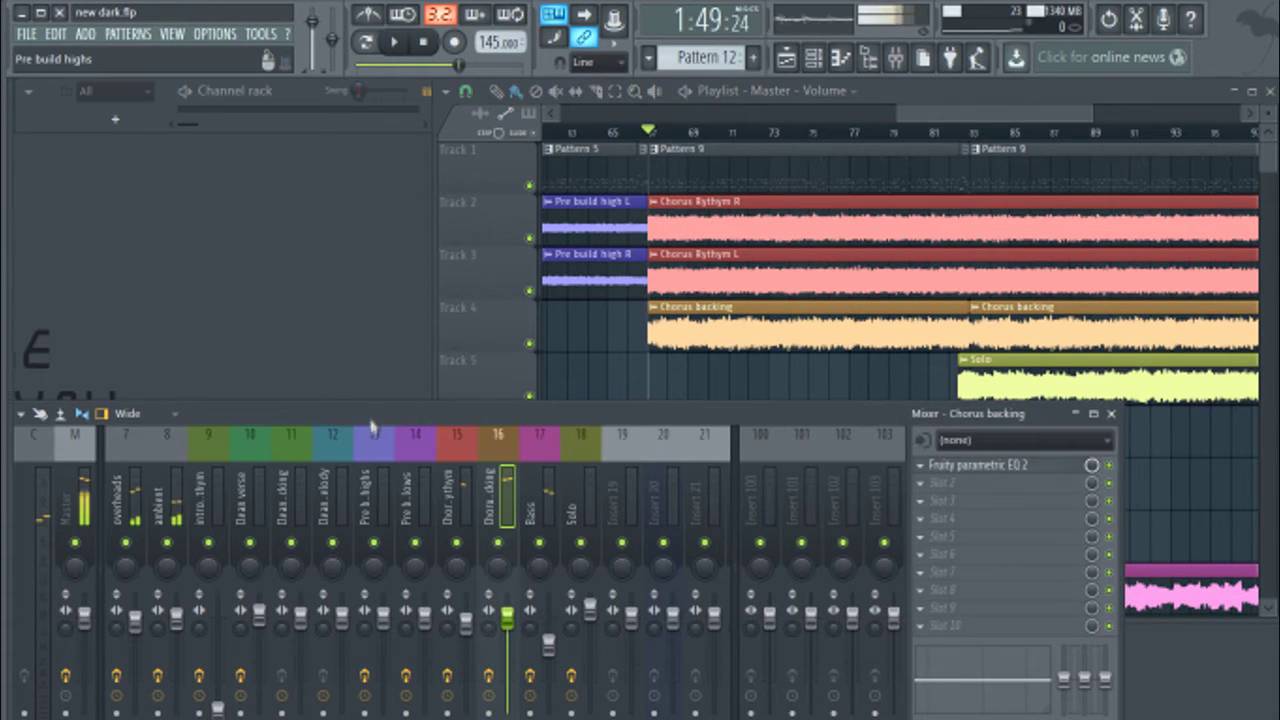
pyautogui.click(540, 495)
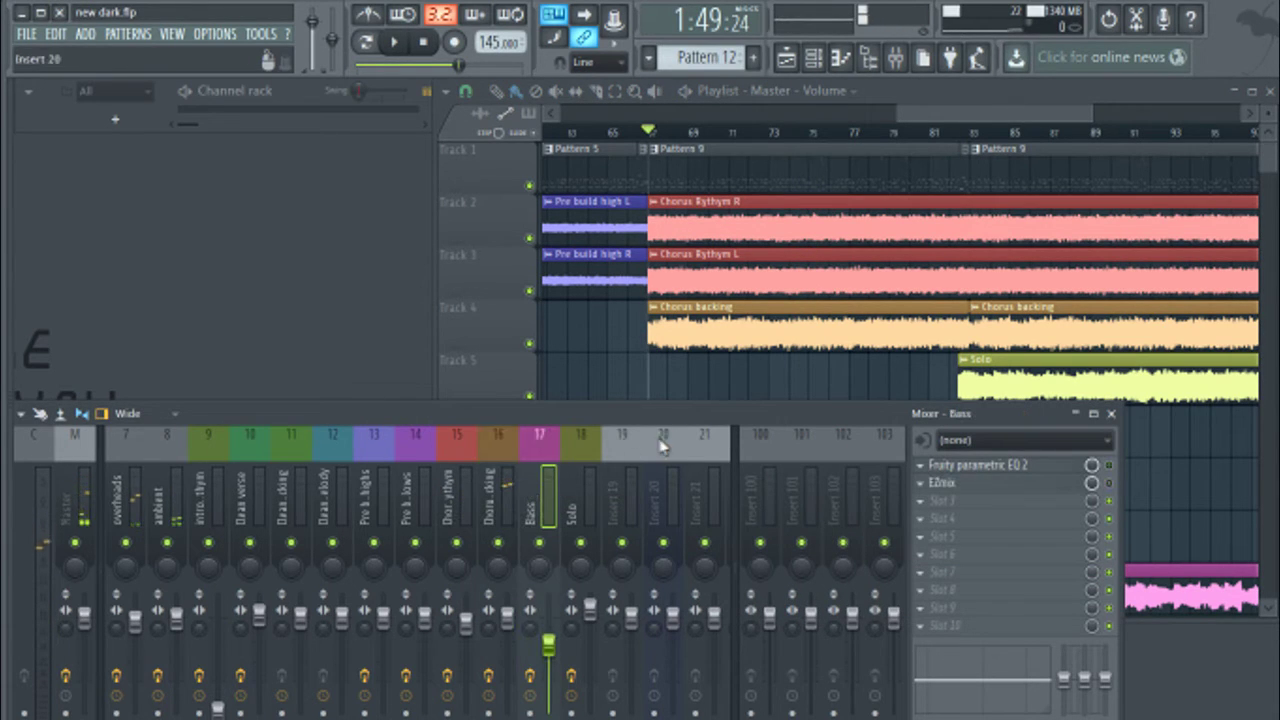
# Step: Locate the Bass clips across the whole arrangement and solo playlist Track 9
pyautogui.click(928, 118)
pyautogui.scroll(-3, 928, 230)
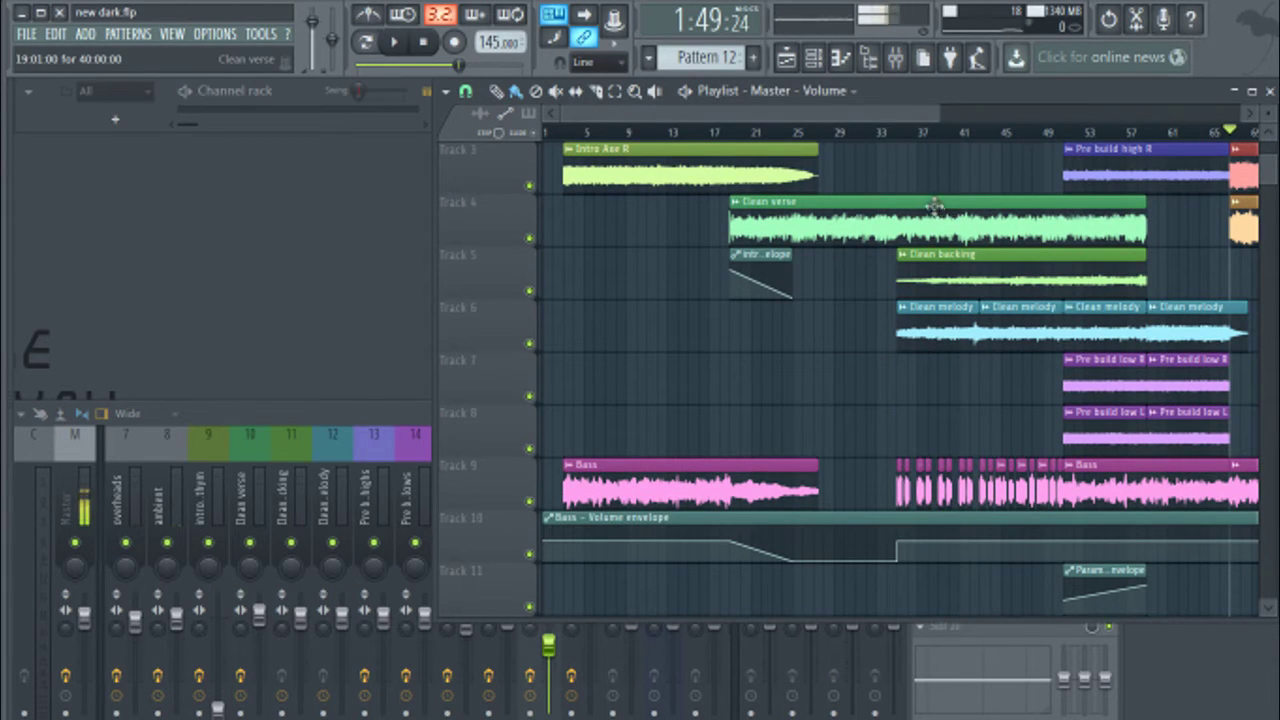
pyautogui.scroll(-2, 843, 117)
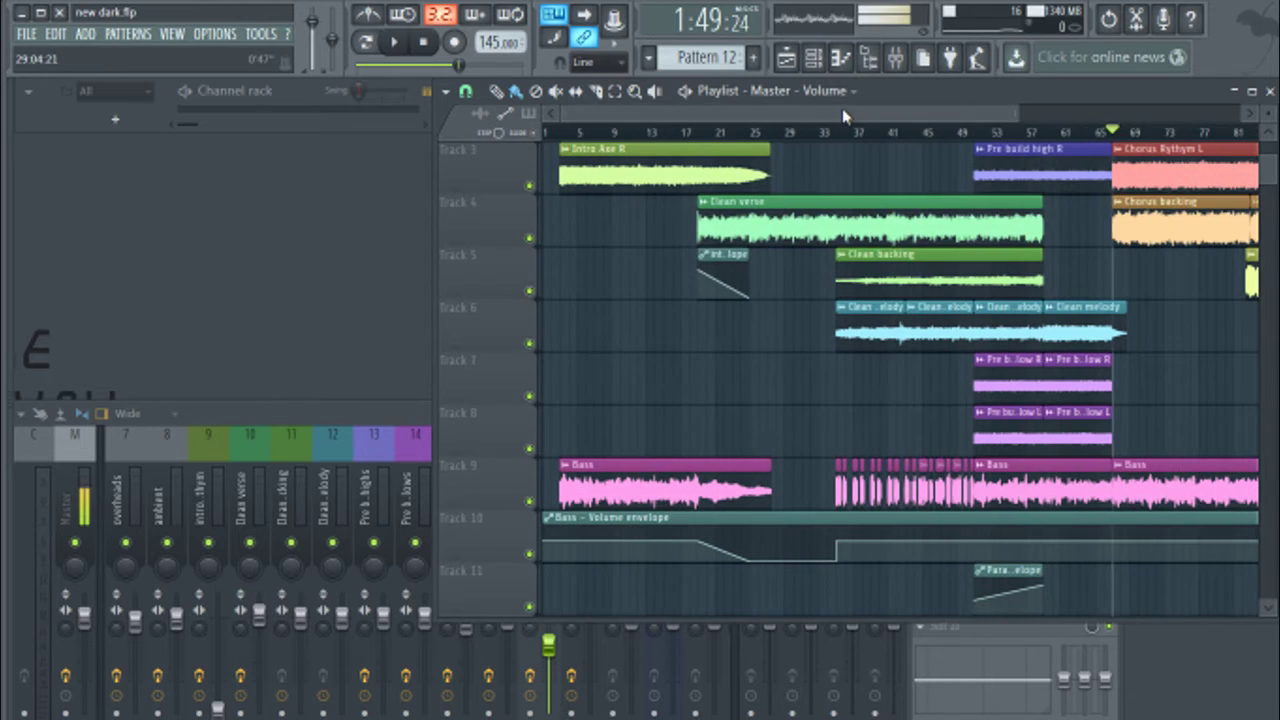
pyautogui.scroll(-2, 843, 117)
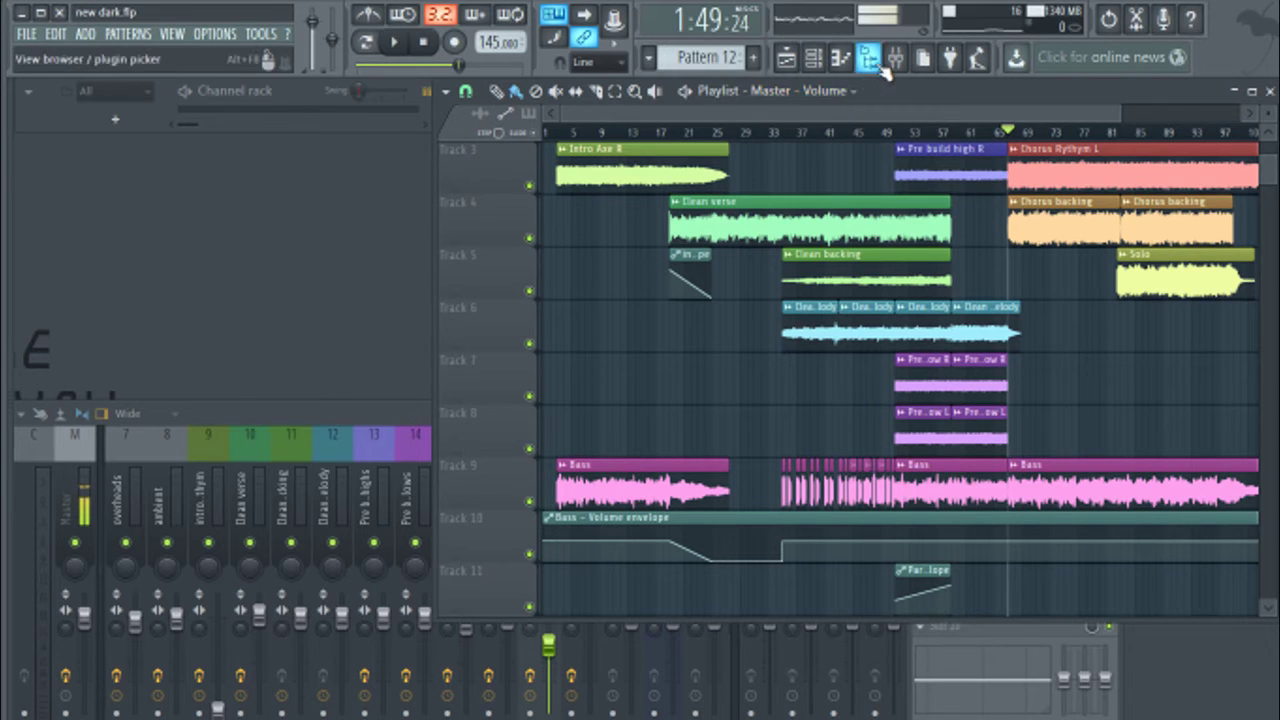
pyautogui.scroll(3, 884, 128)
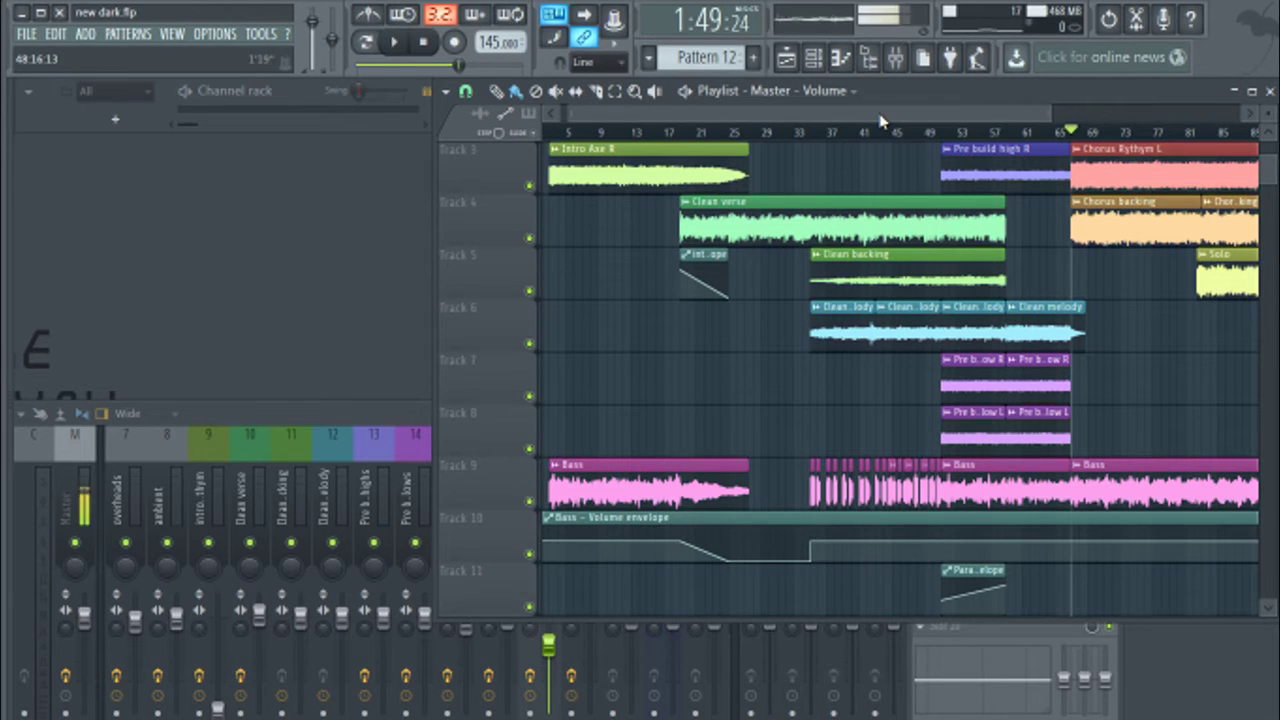
pyautogui.scroll(1, 880, 120)
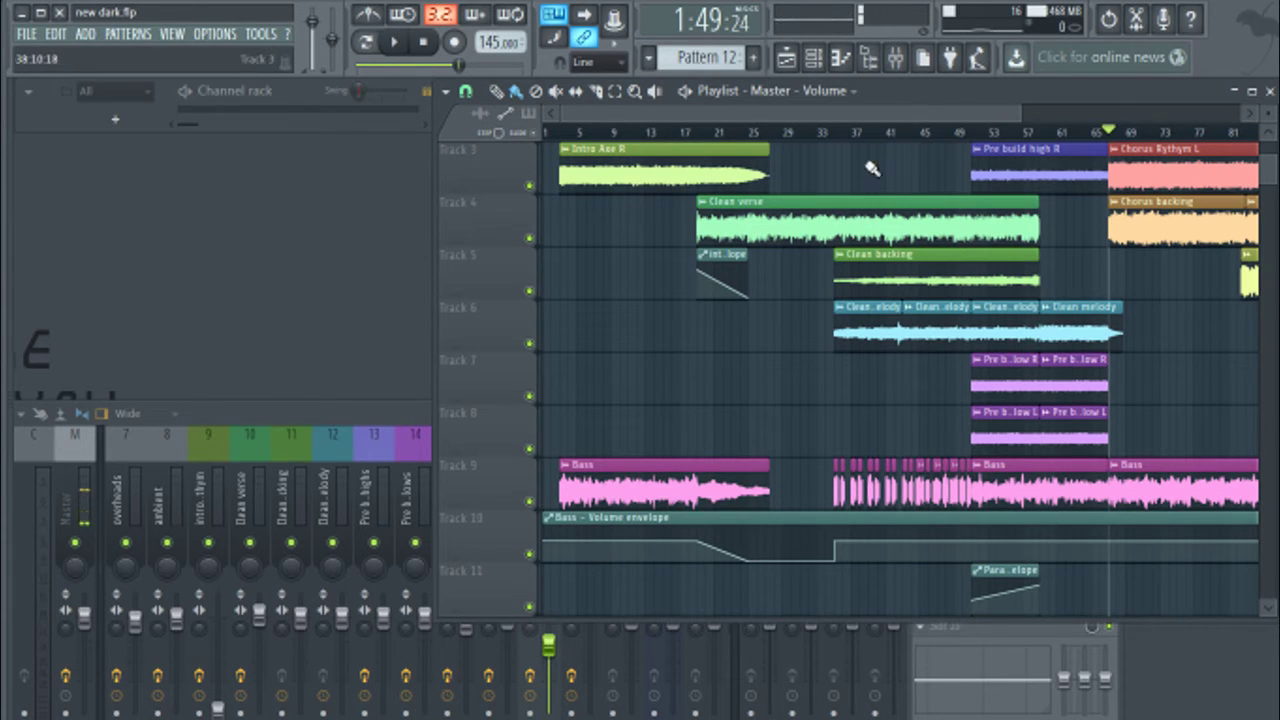
pyautogui.rightClick(530, 502)
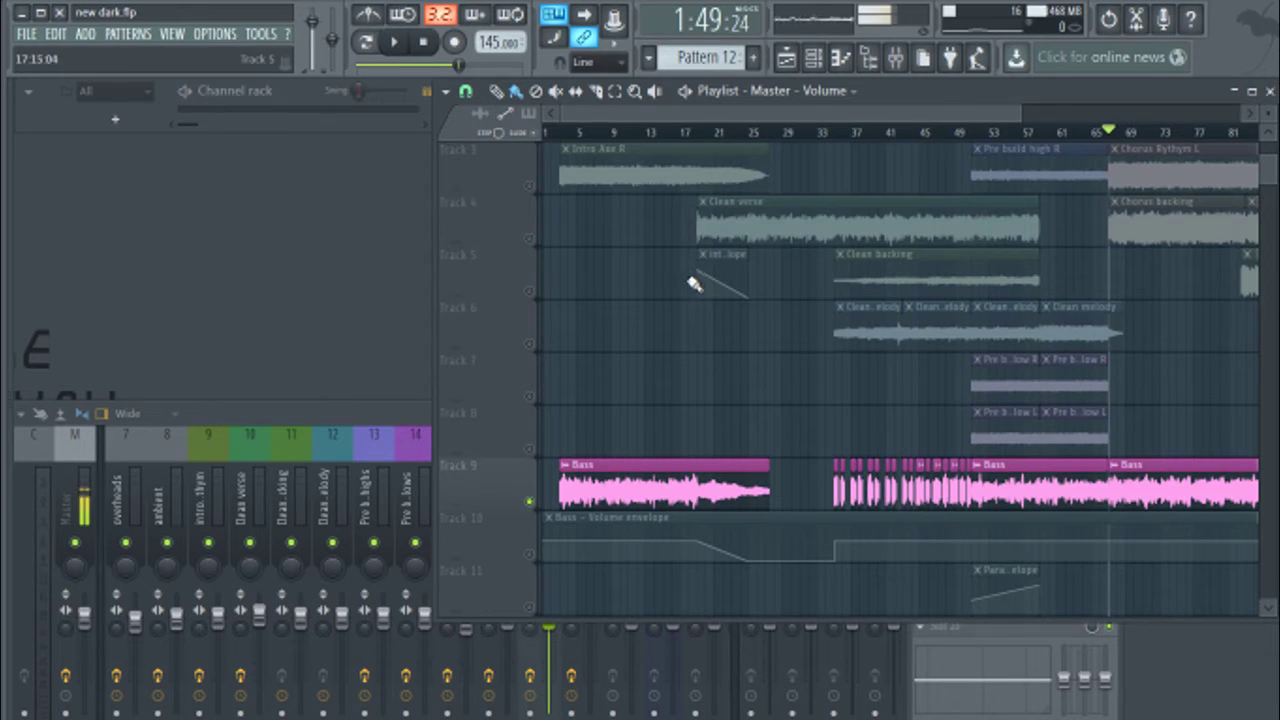
# Step: Audition the soloed Bass from bar 3 with its effects bypassed, bring the mixer forward, and stop playback
pyautogui.click(566, 133)
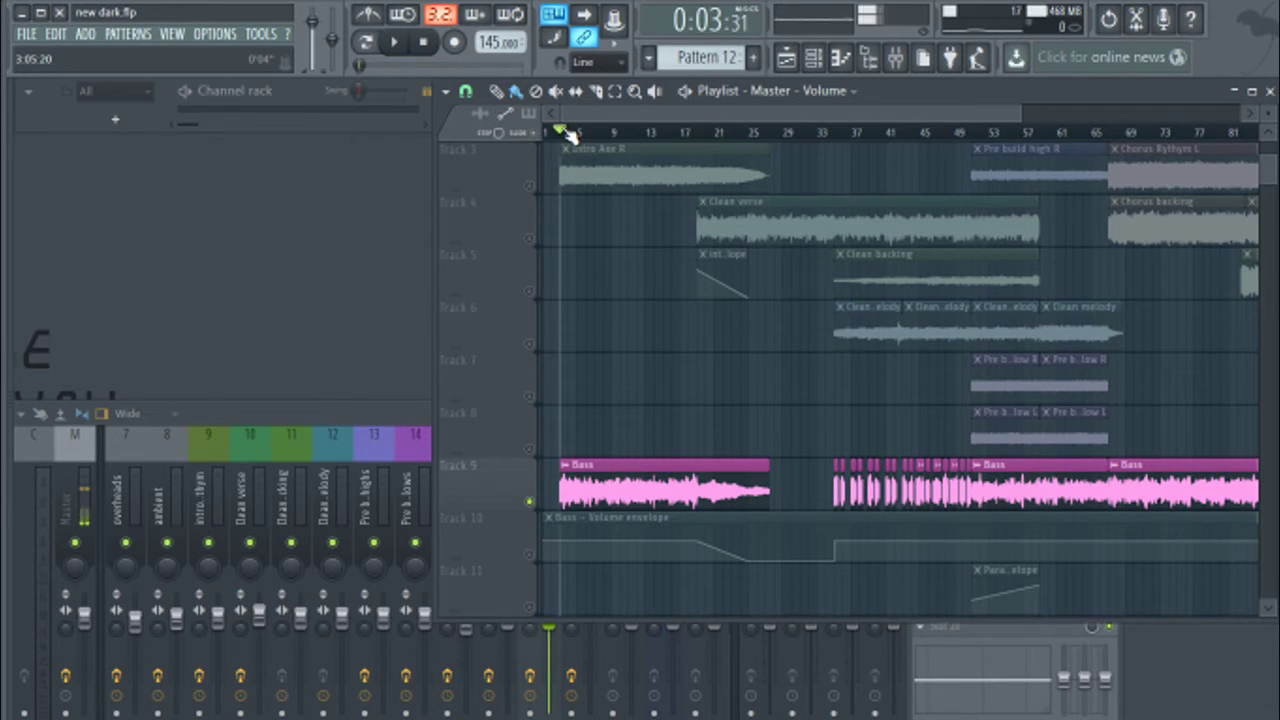
pyautogui.press('space')
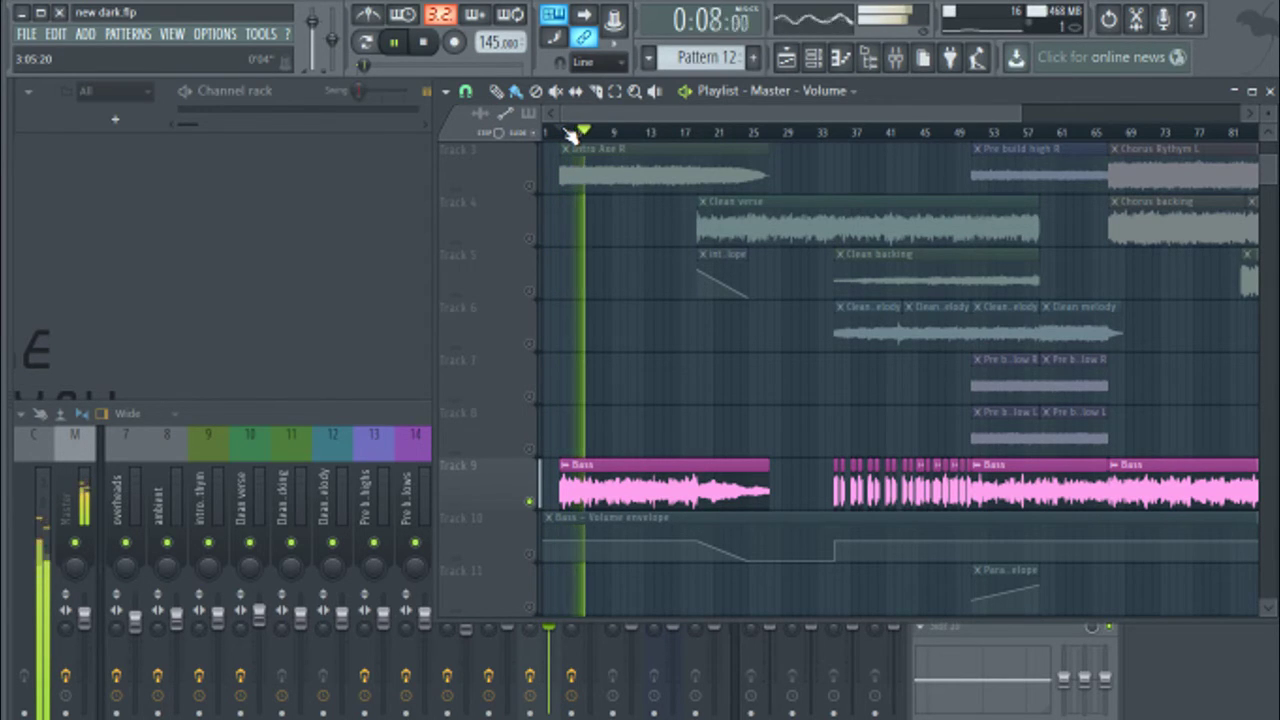
pyautogui.click(323, 414)
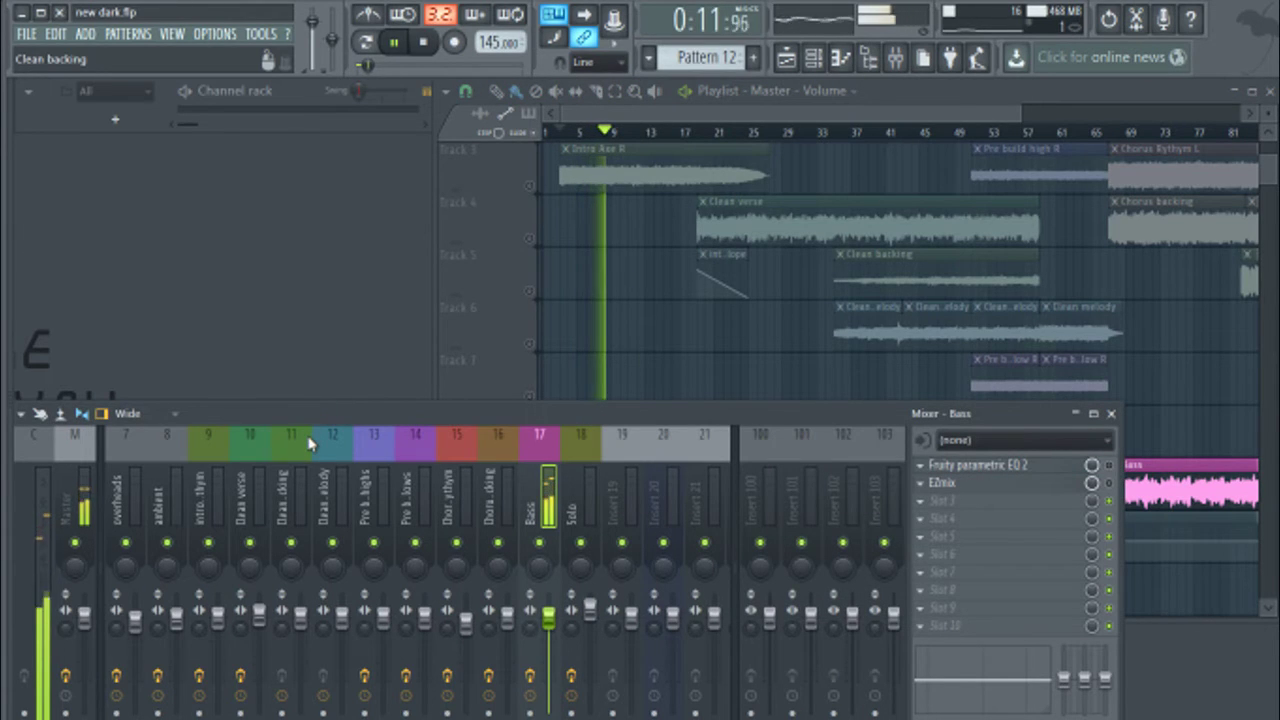
pyautogui.press('space')
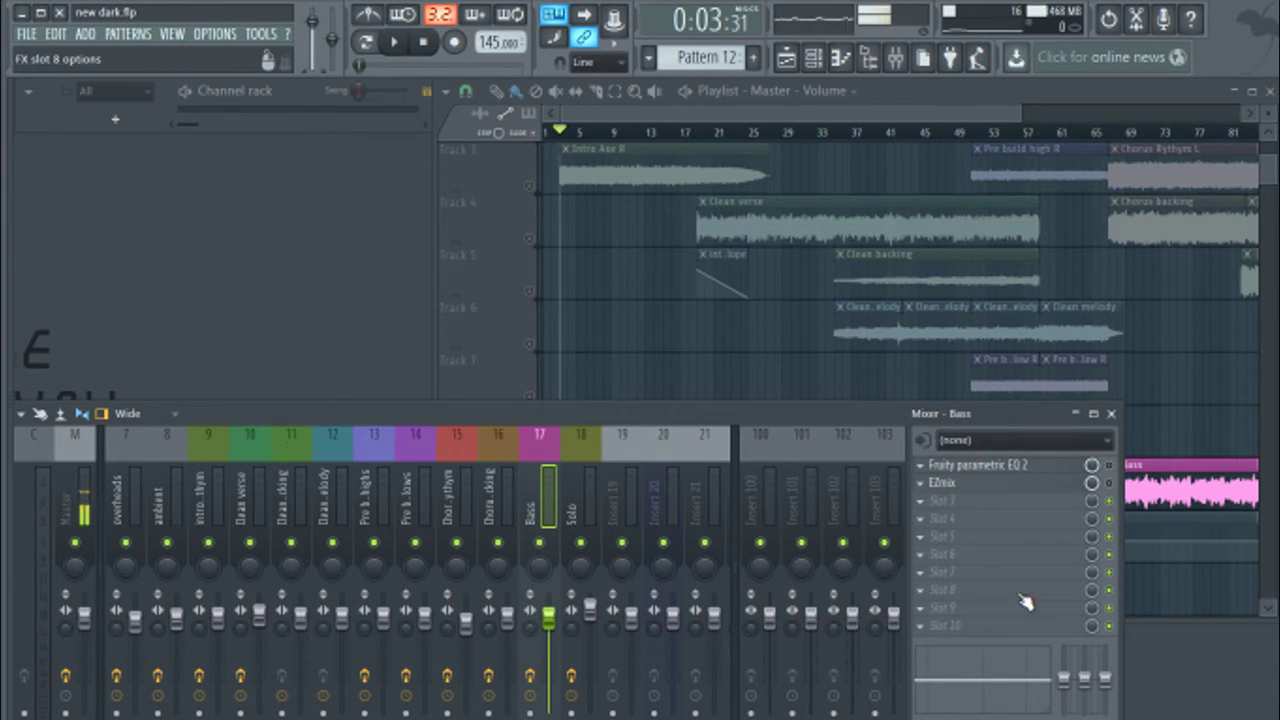
# Step: Open Fruity parametric EQ 2 on the Bass track, inspect band 2, and enable the EQ while auditioning the bass from bar 3
pyautogui.click(1005, 465)
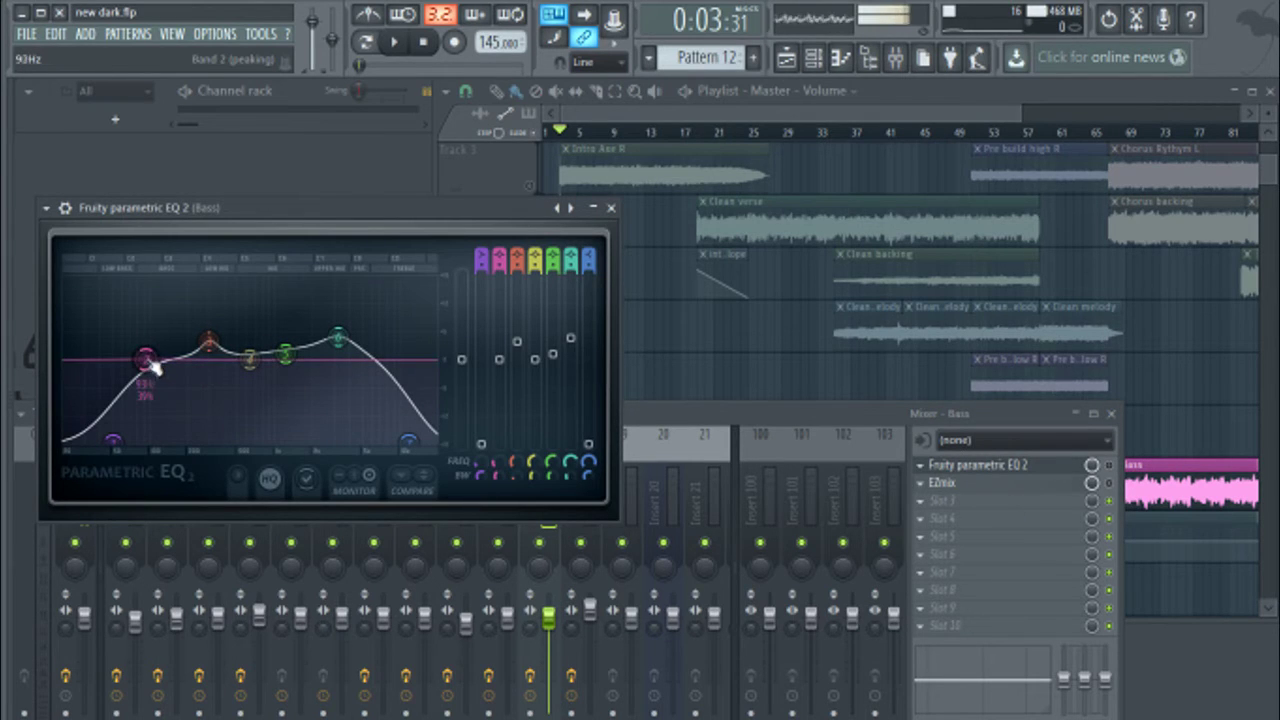
pyautogui.moveTo(156, 362); pyautogui.dragTo(154, 361)
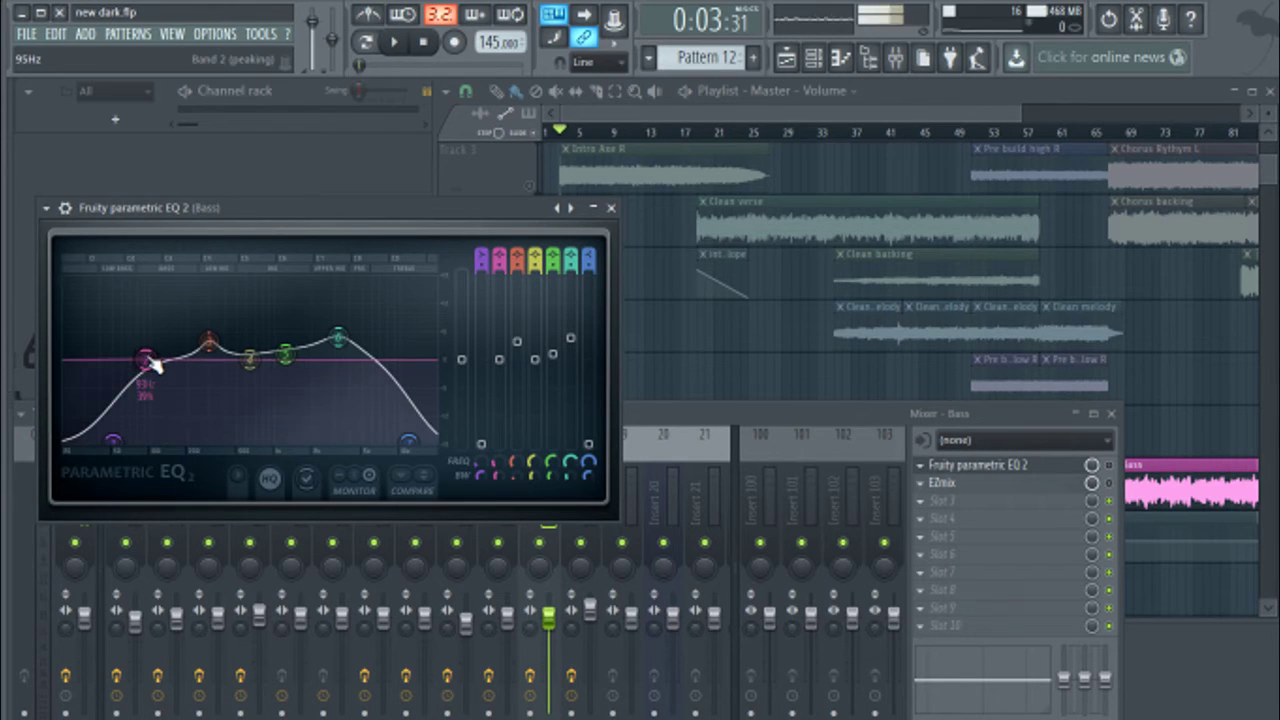
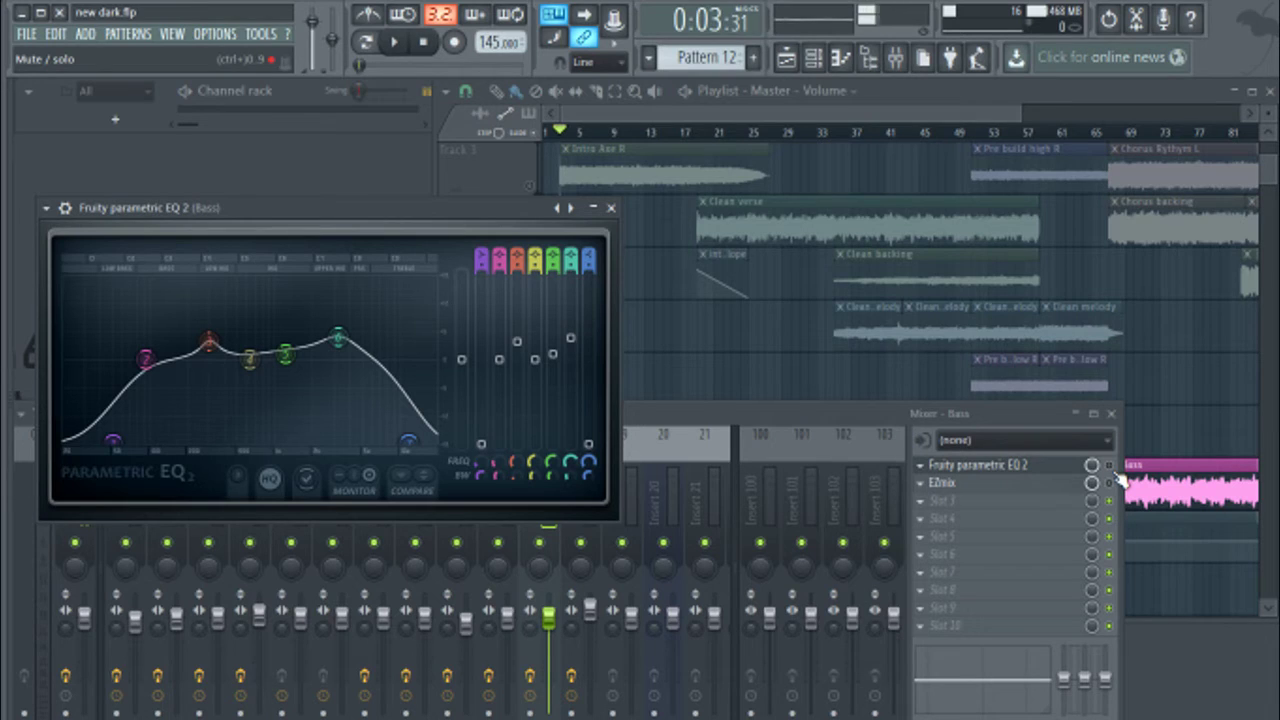
pyautogui.press('space')
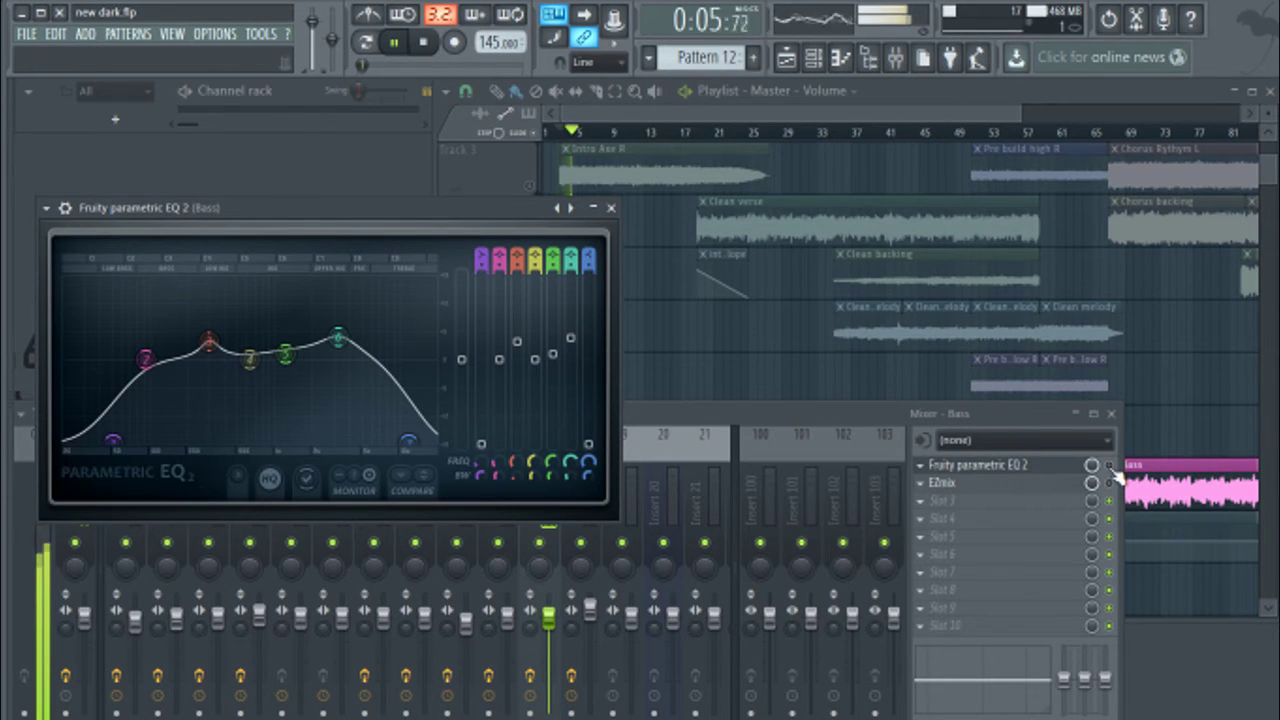
pyautogui.click(1114, 474)
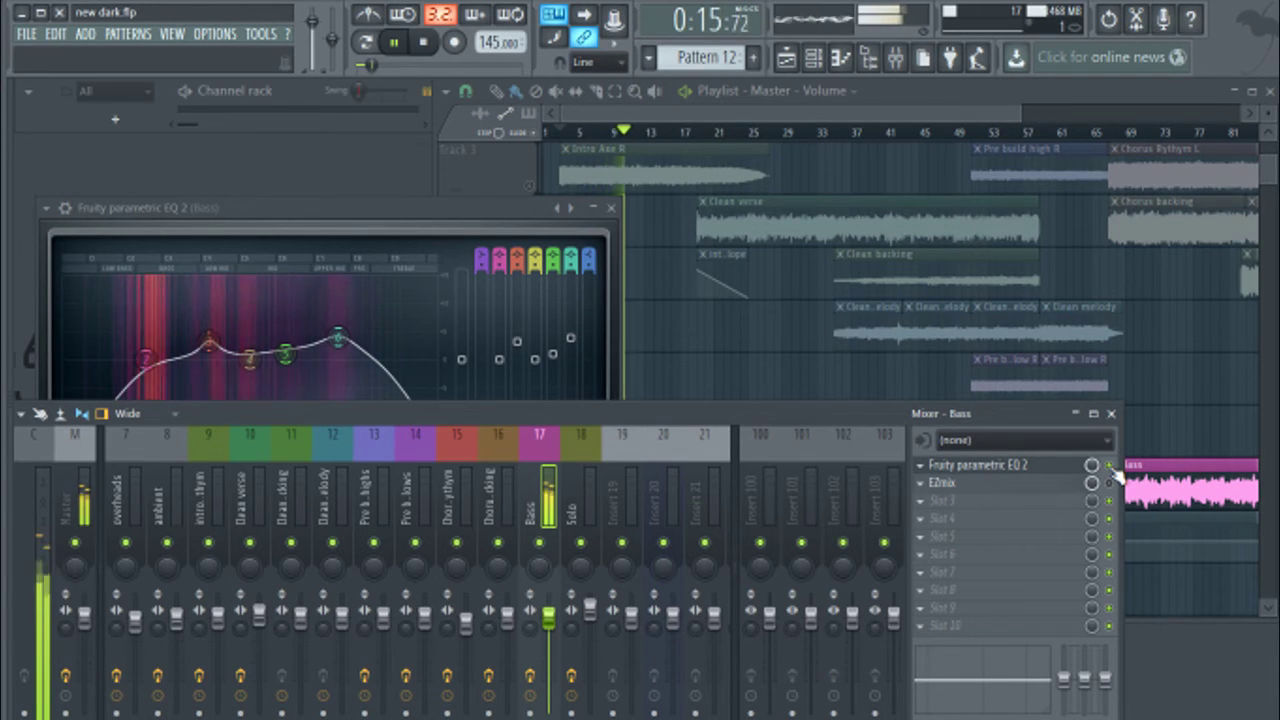
pyautogui.press('space')
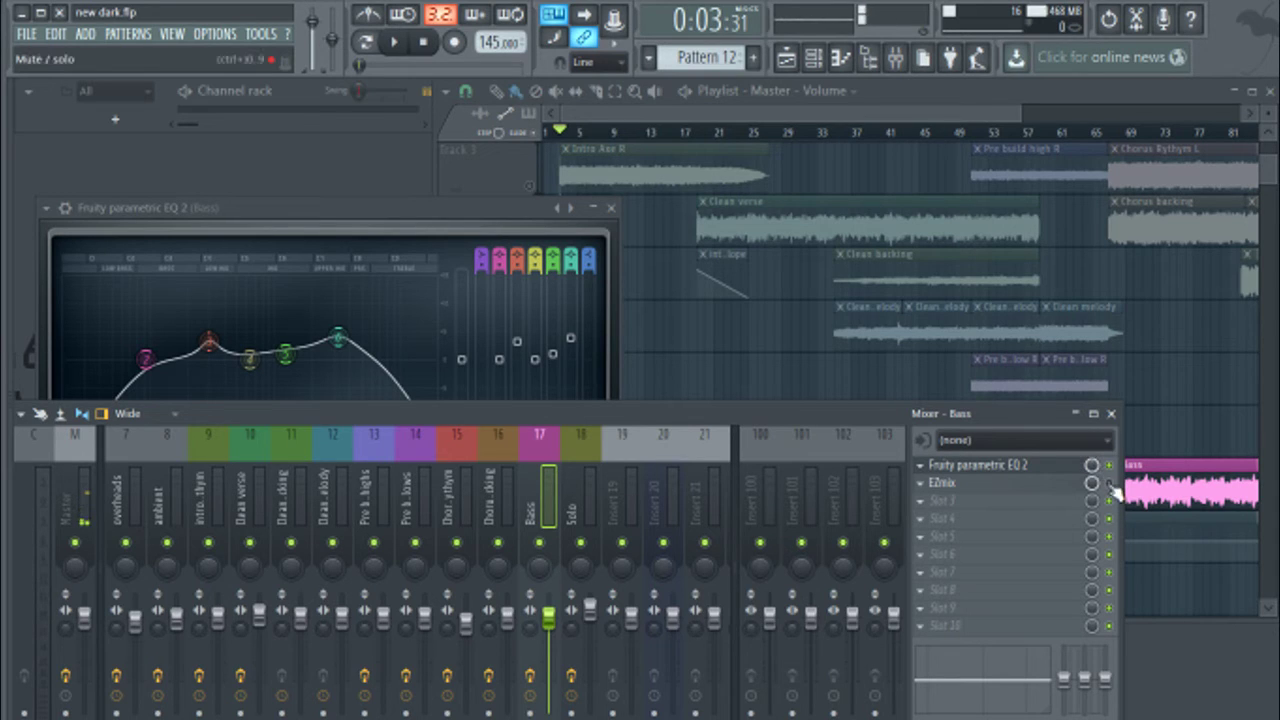
# Step: Open EZmix on the Bass track to view its DEI Bass Amp preset, and close its window
pyautogui.click(1048, 490)
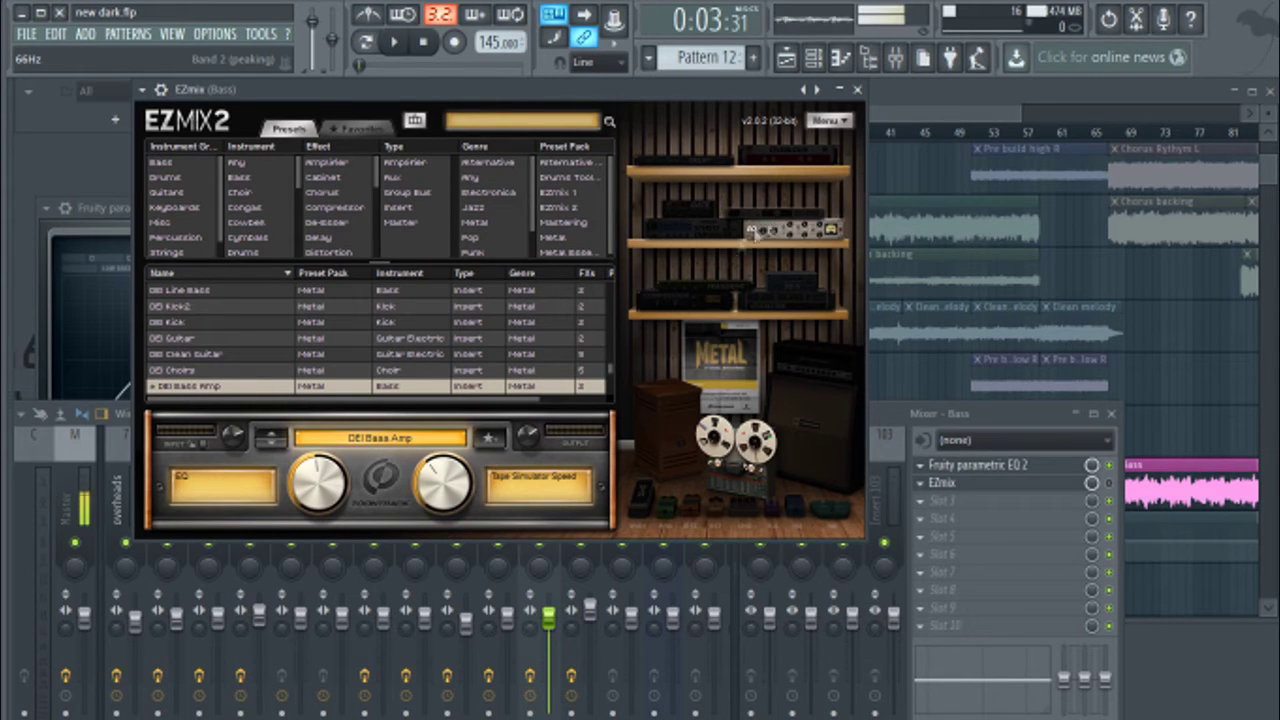
pyautogui.click(857, 89)
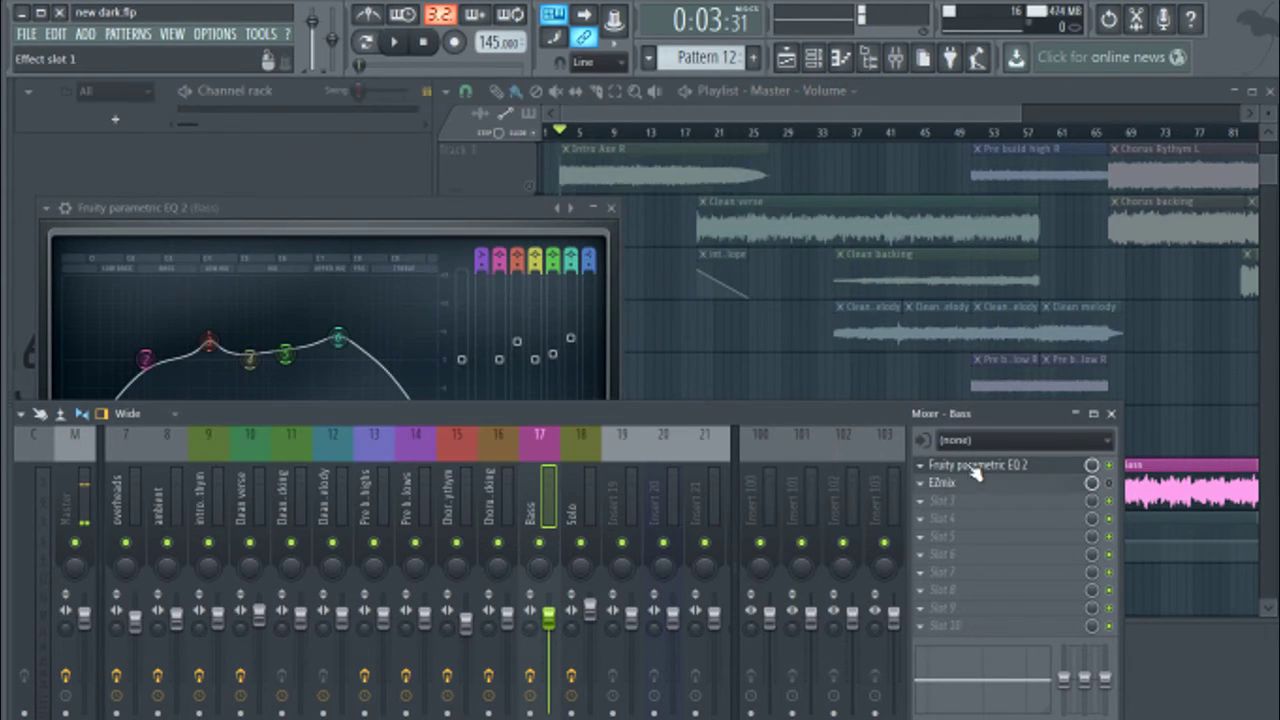
# Step: Move EZmix ahead of Fruity parametric EQ 2 on the Bass track and audition the soloed bass with both effects enabled
pyautogui.moveTo(974, 468); pyautogui.dragTo(975, 490)
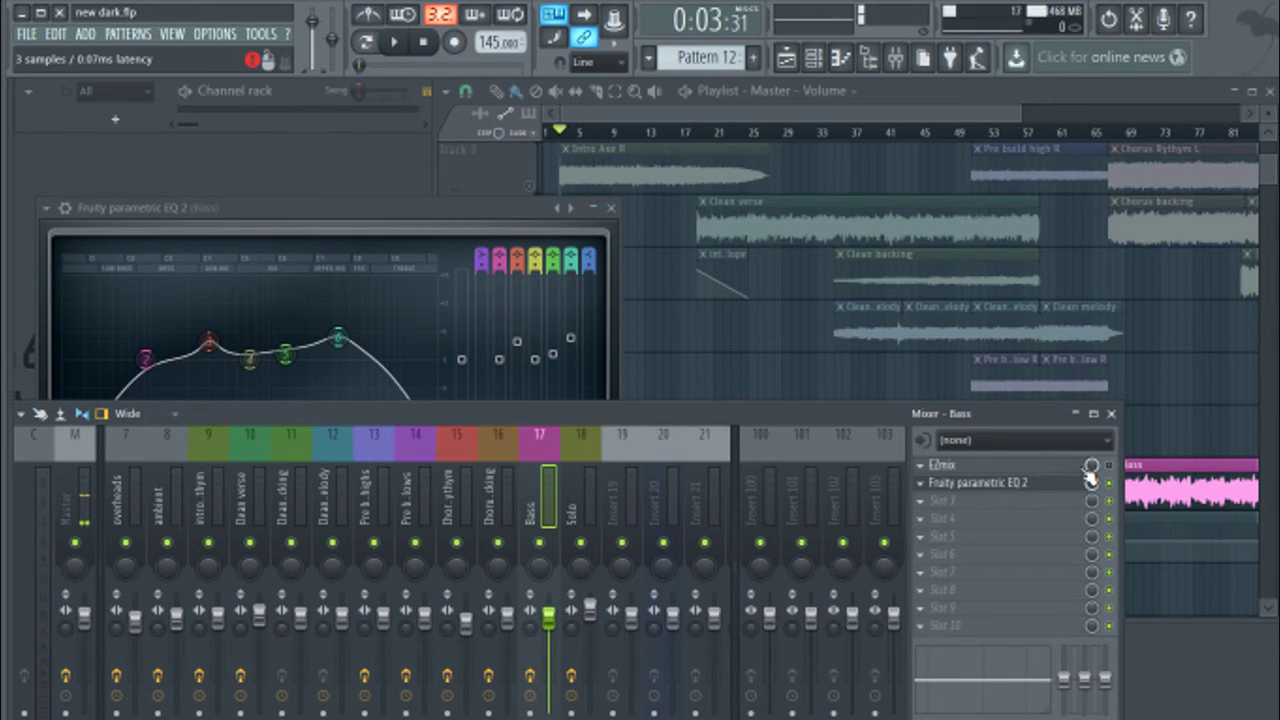
pyautogui.press('space')
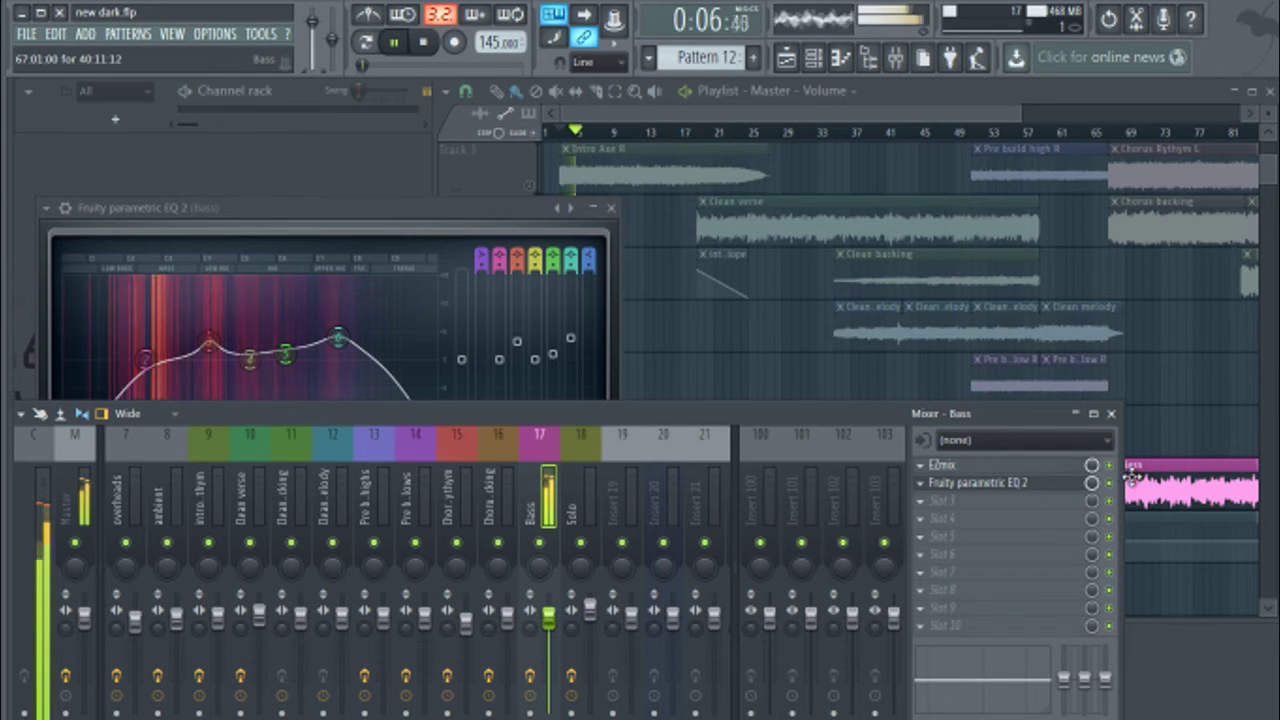
pyautogui.click(610, 207)
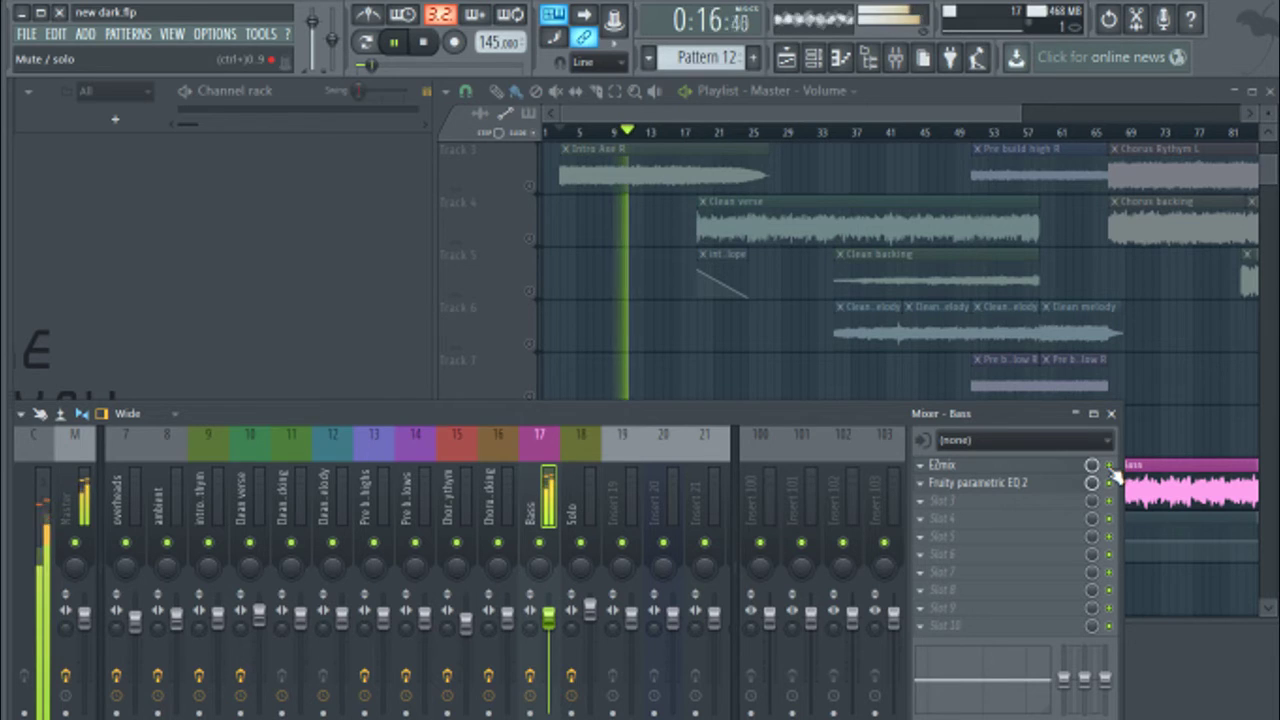
pyautogui.press('space')
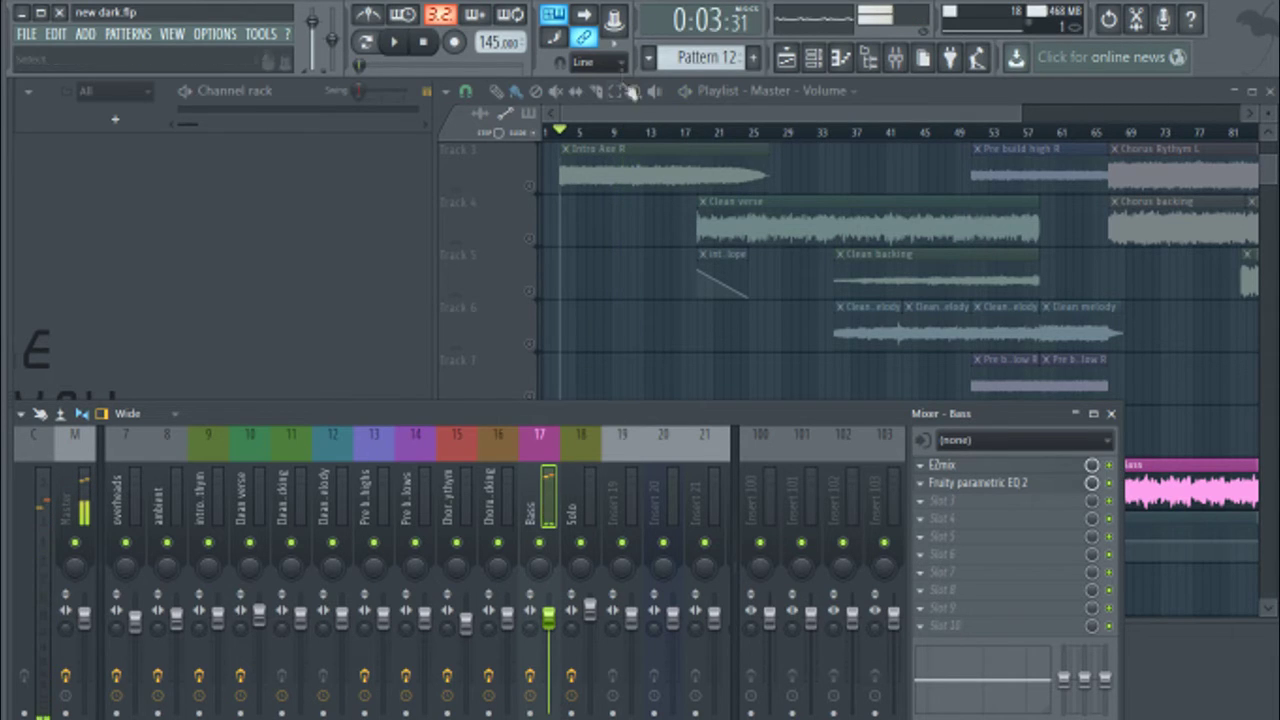
# Step: Unsolo playlist Track 9 and audition the Bass in the full mix, comparing its effects bypassed and enabled
pyautogui.press('F5')
pyautogui.keyDown('ctrl'); pyautogui.click(530, 502); pyautogui.keyUp('ctrl')
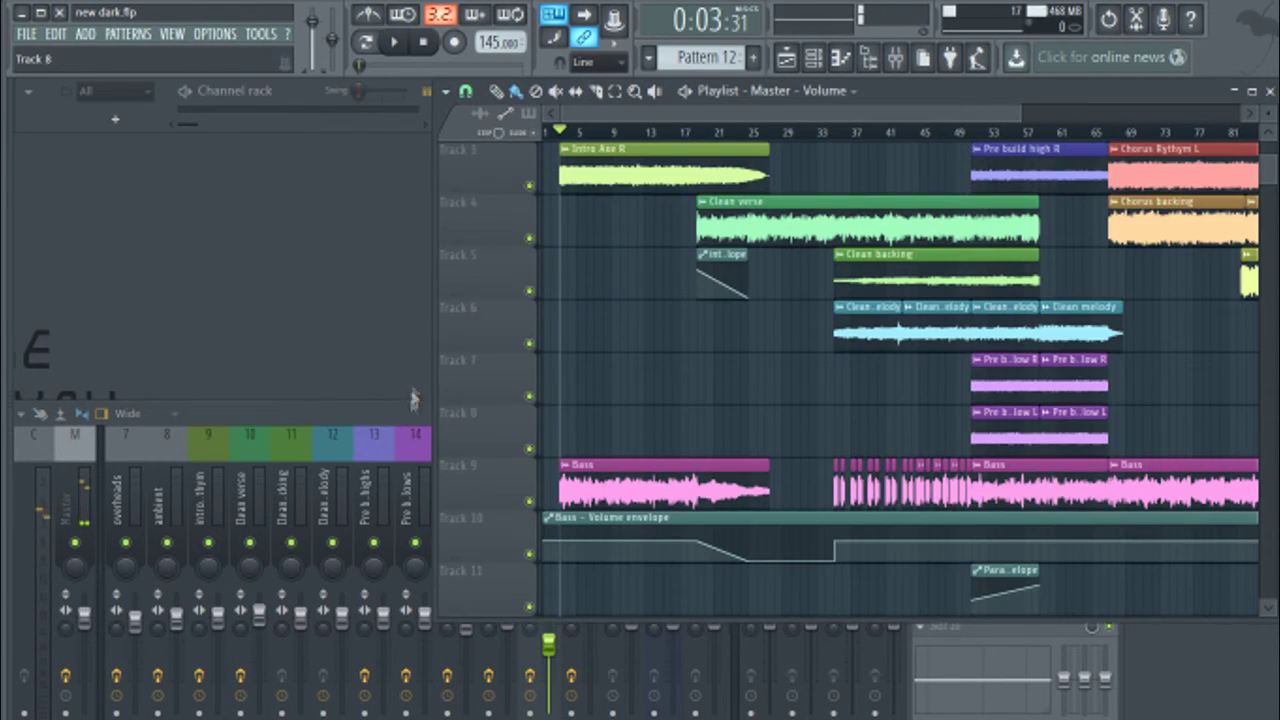
pyautogui.press('F9')
pyautogui.press('space')
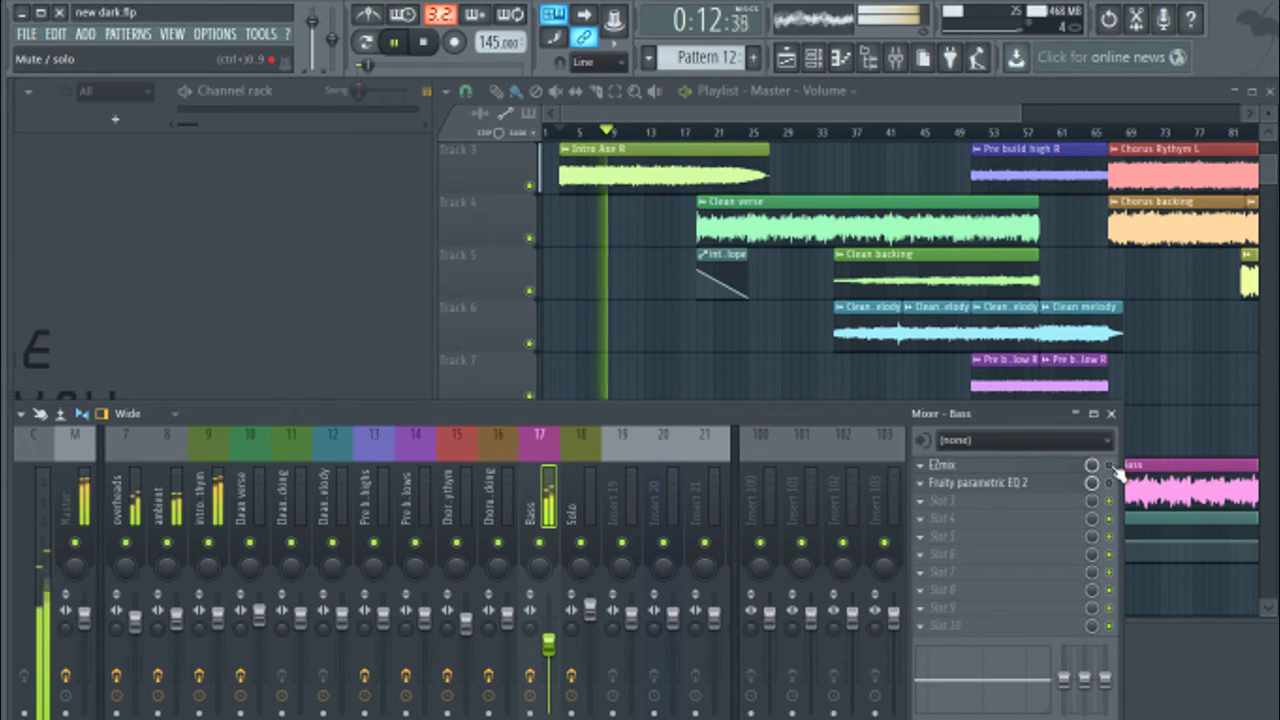
pyautogui.click(426, 46)
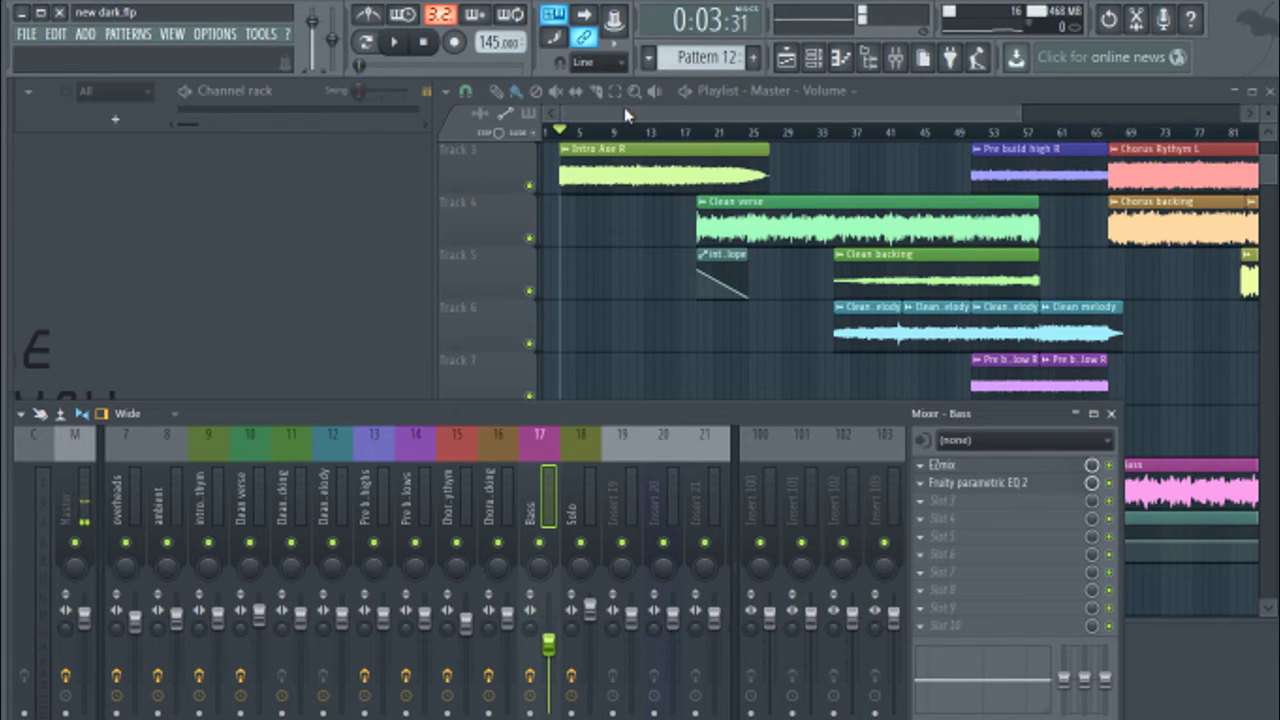
# Step: Locate the start of the Solo clip, set the playback position to about bar 81, and solo playlist Track 5
pyautogui.moveTo(627, 116)
pyautogui.mouseDown()
pyautogui.moveTo(630, 138)
pyautogui.moveTo(630, 118)
pyautogui.mouseUp()
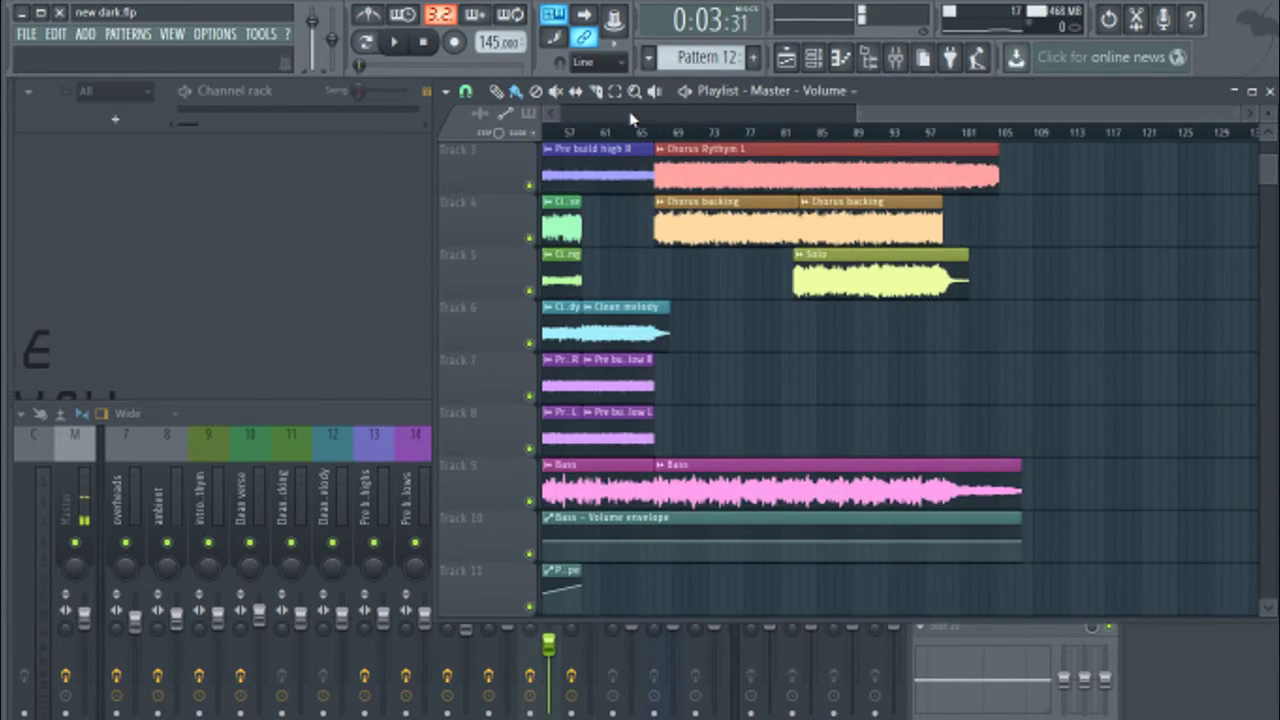
pyautogui.click(790, 138)
pyautogui.moveTo(852, 116); pyautogui.dragTo(883, 165)
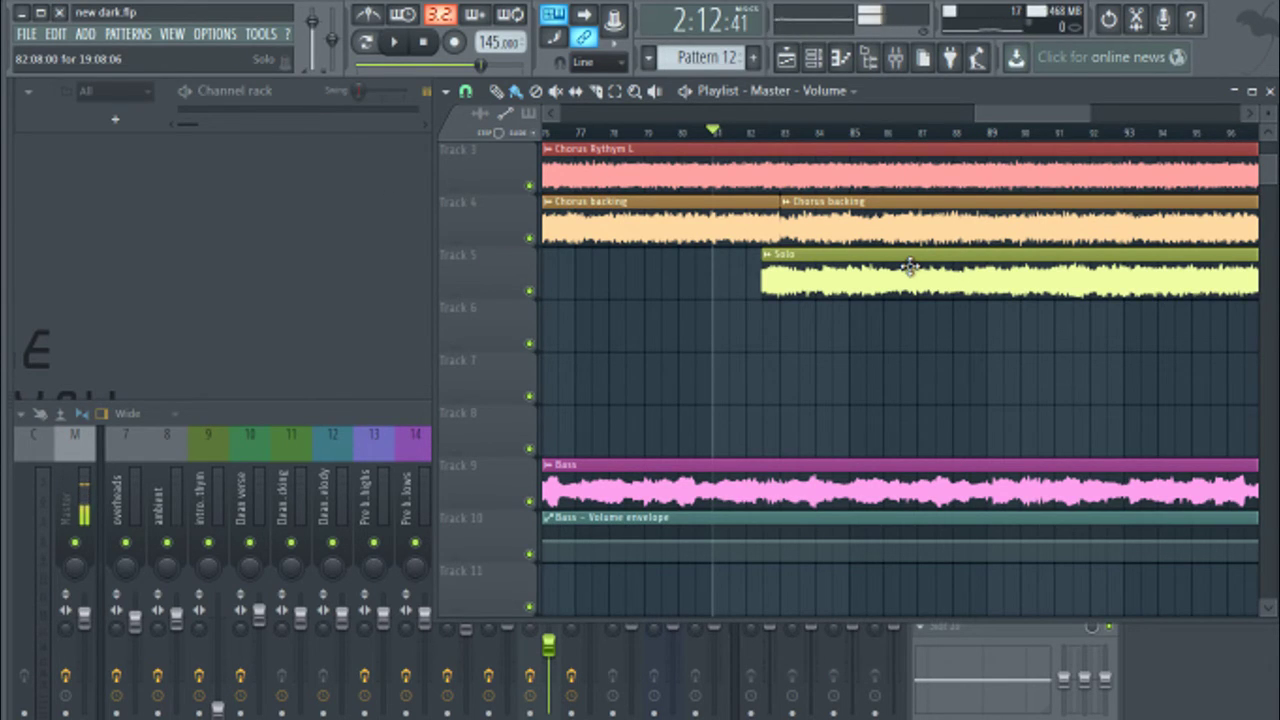
pyautogui.moveTo(1090, 114); pyautogui.dragTo(1080, 114)
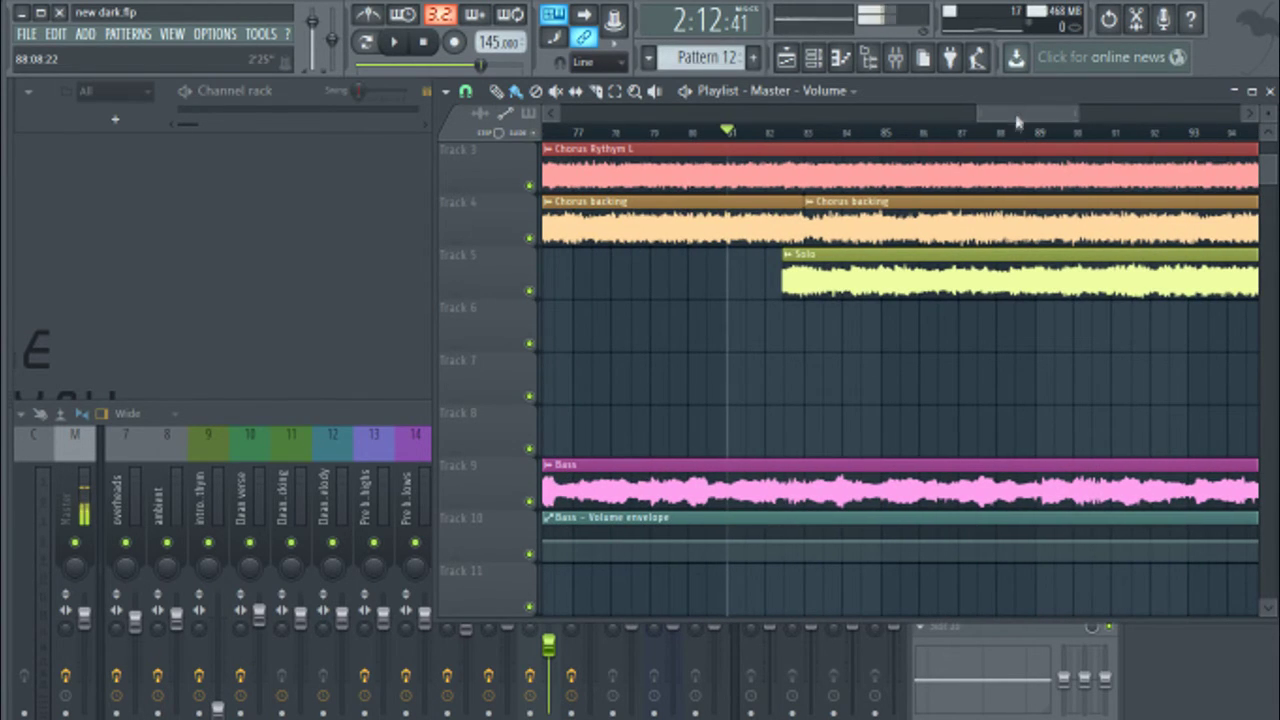
pyautogui.rightClick(531, 292)
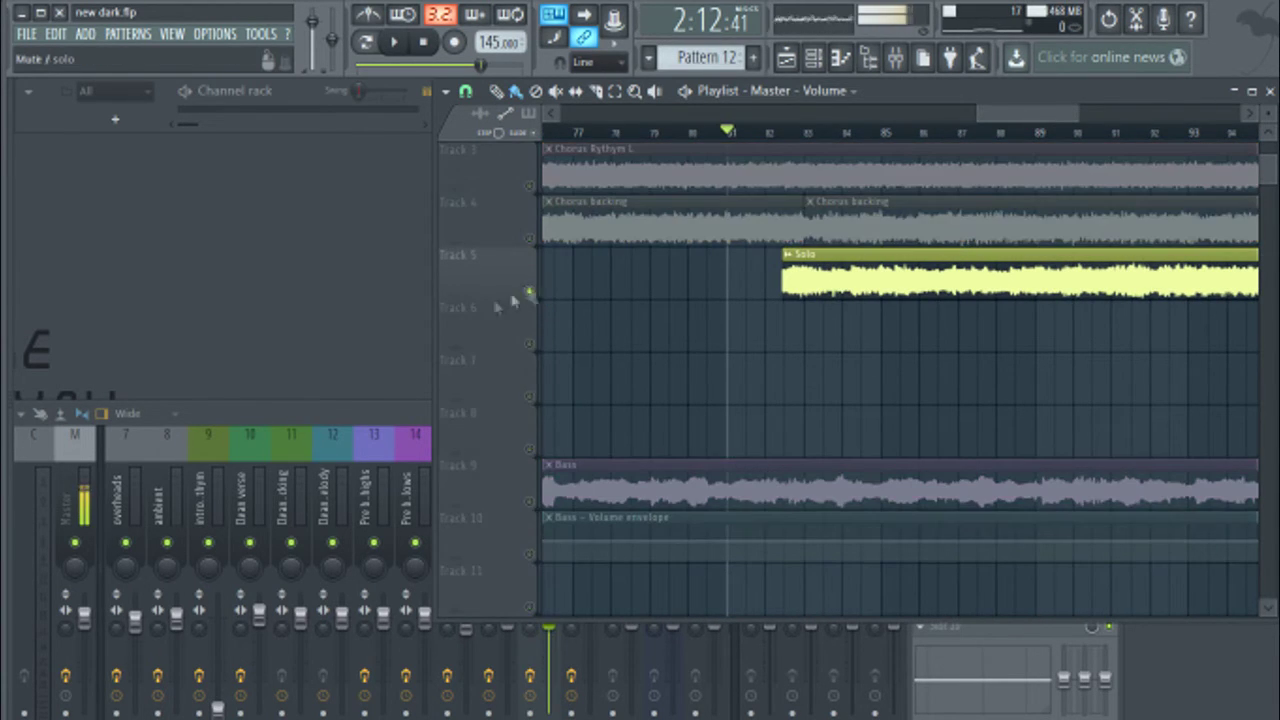
# Step: Select the Solo mixer track with both of its effects bypassed and inspect its Fruity parametric EQ 2
pyautogui.click(364, 405)
pyautogui.click(591, 502)
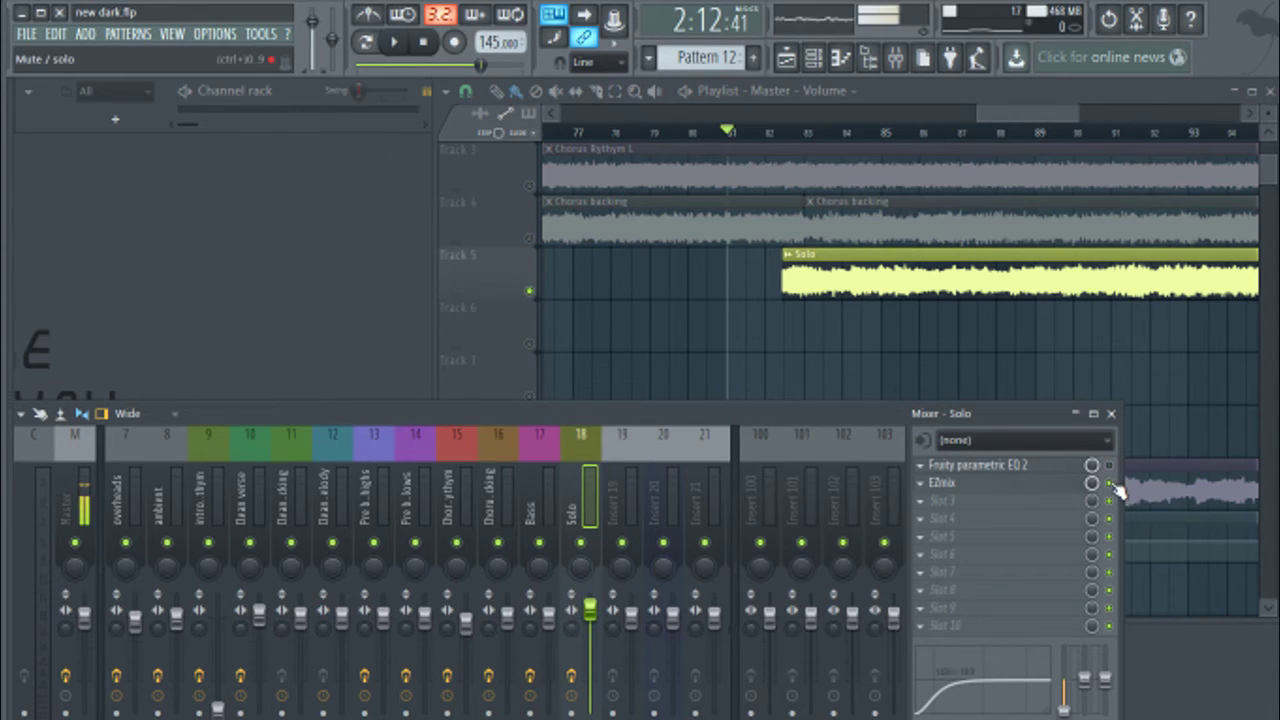
pyautogui.moveTo(845, 420); pyautogui.dragTo(836, 397)
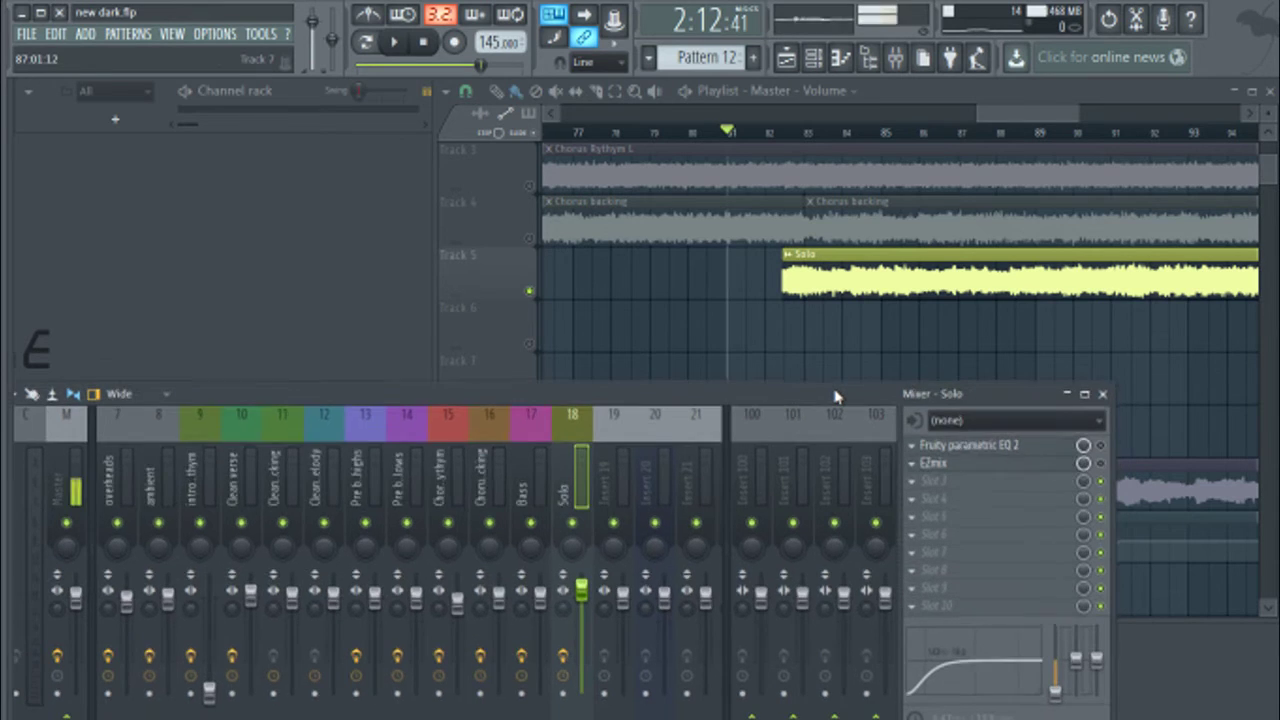
pyautogui.click(1038, 453)
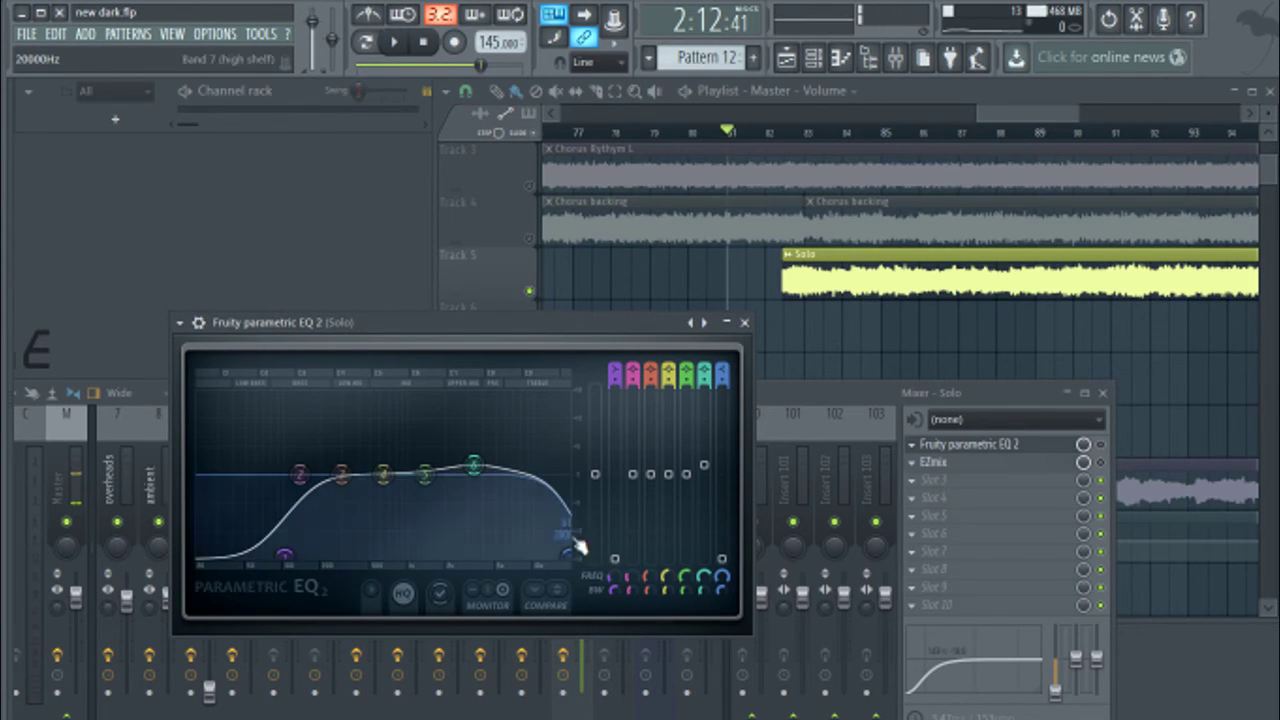
pyautogui.click(745, 323)
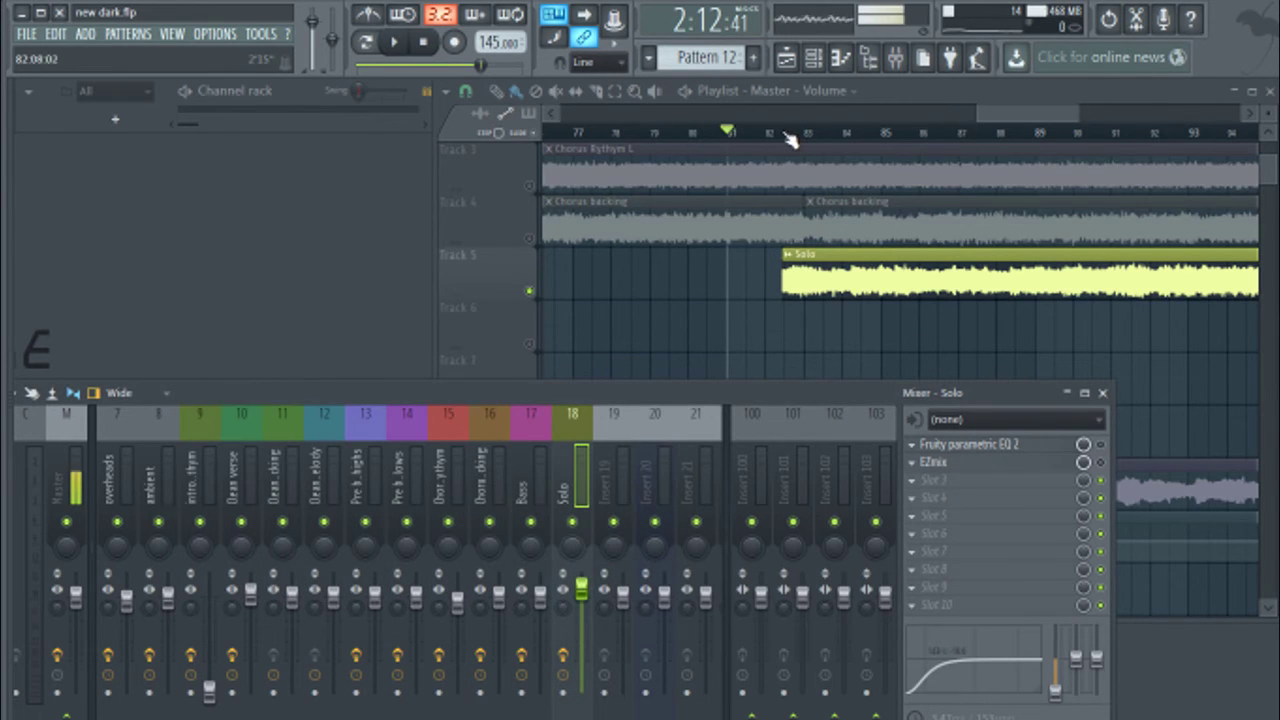
# Step: Audition the soloed Solo clip from about bar 82, first without effects and then with Fruity parametric EQ 2 enabled
pyautogui.click(785, 140)
pyautogui.press('space')
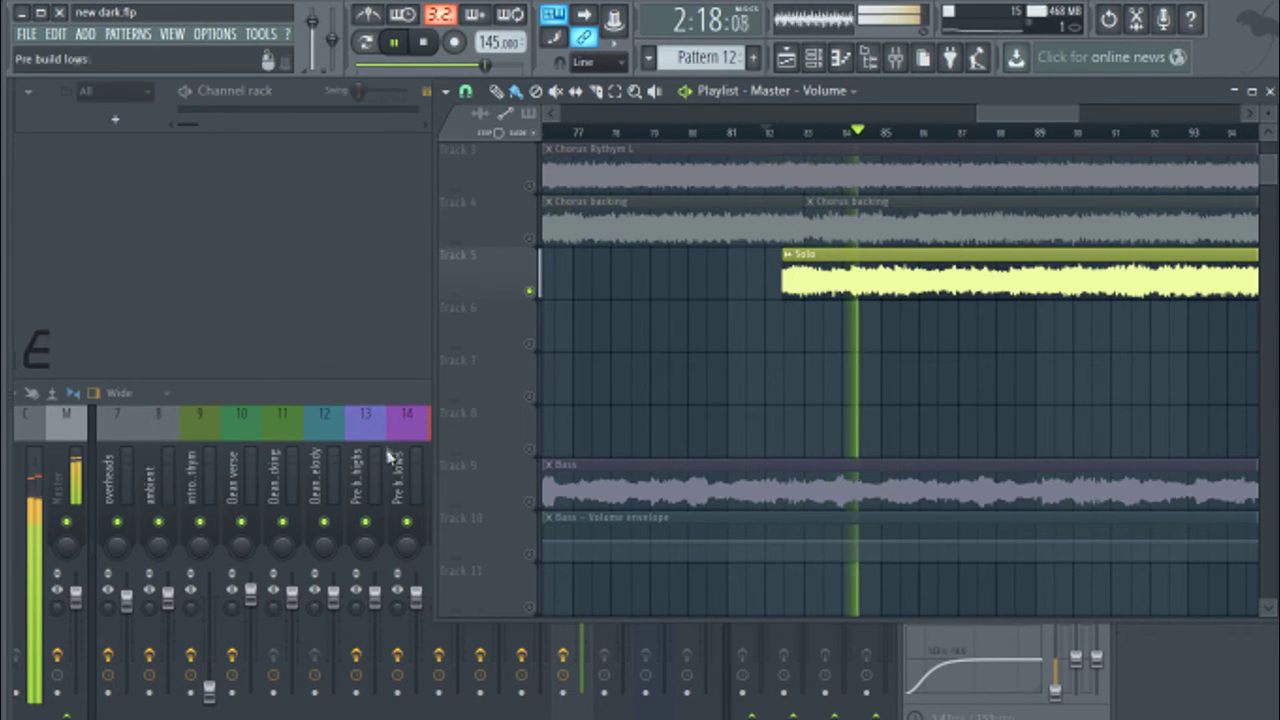
pyautogui.click(408, 400)
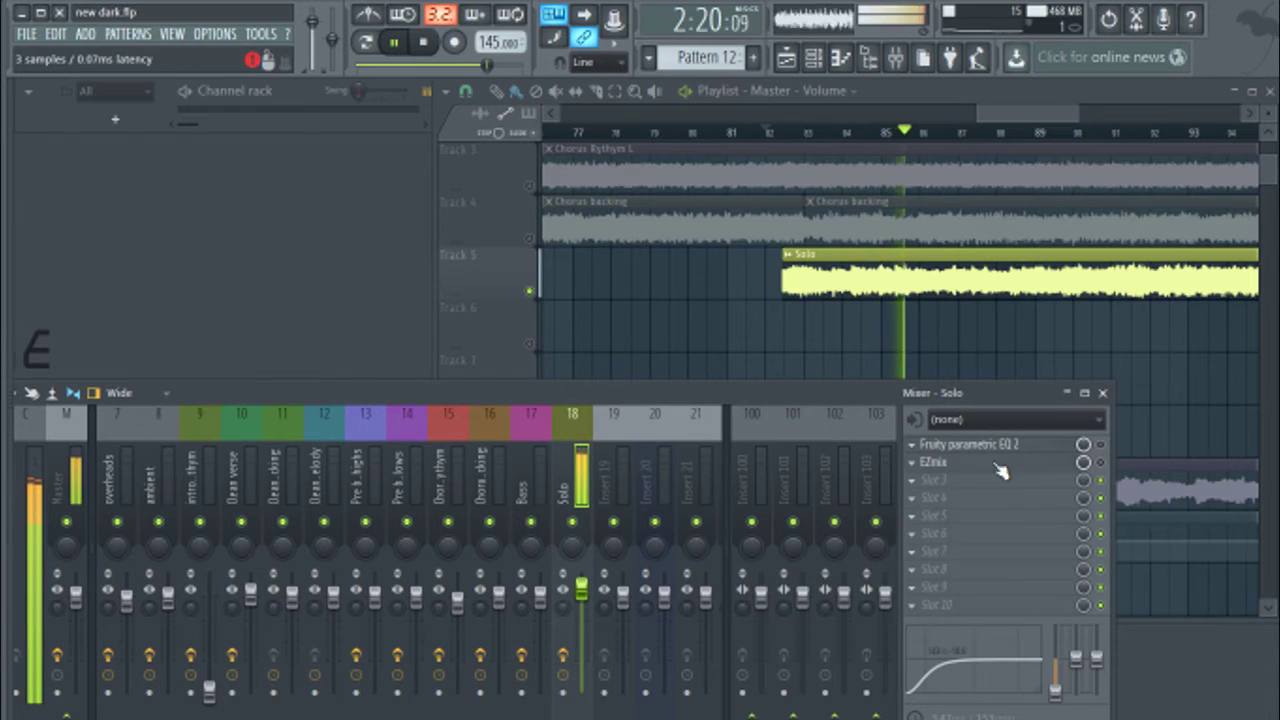
pyautogui.click(1102, 446)
pyautogui.click(1102, 446)
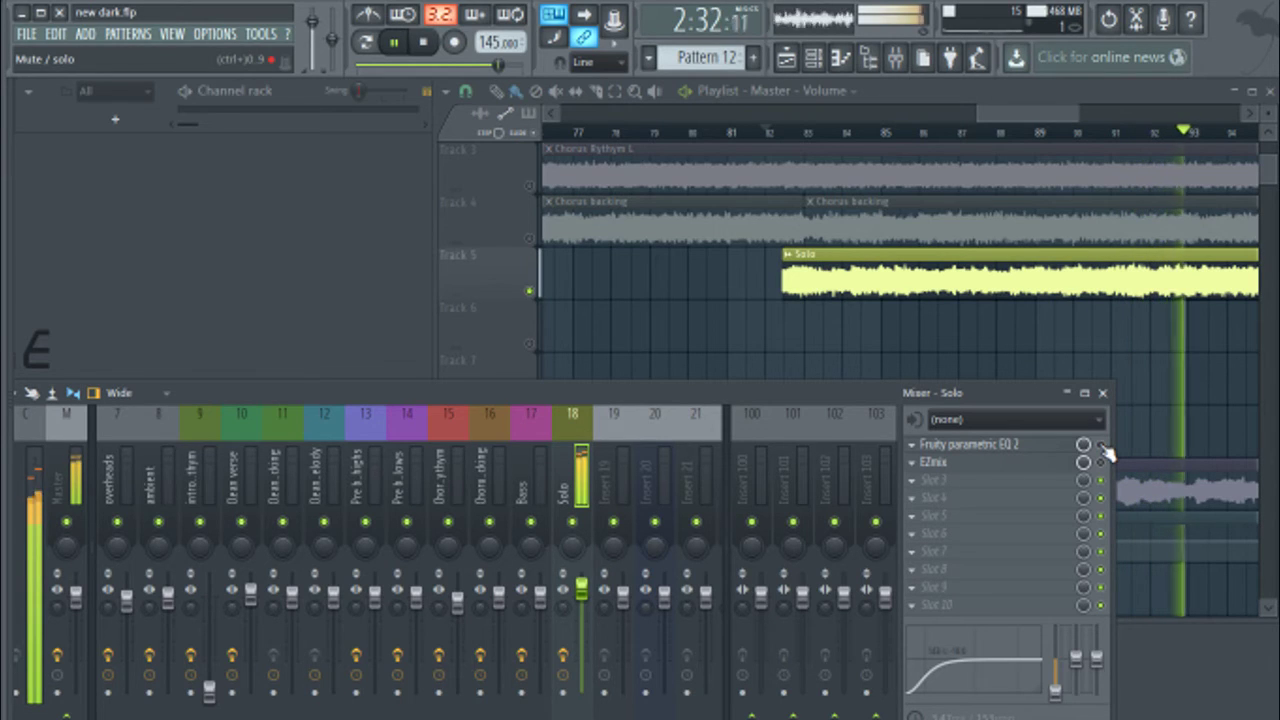
pyautogui.click(1101, 445)
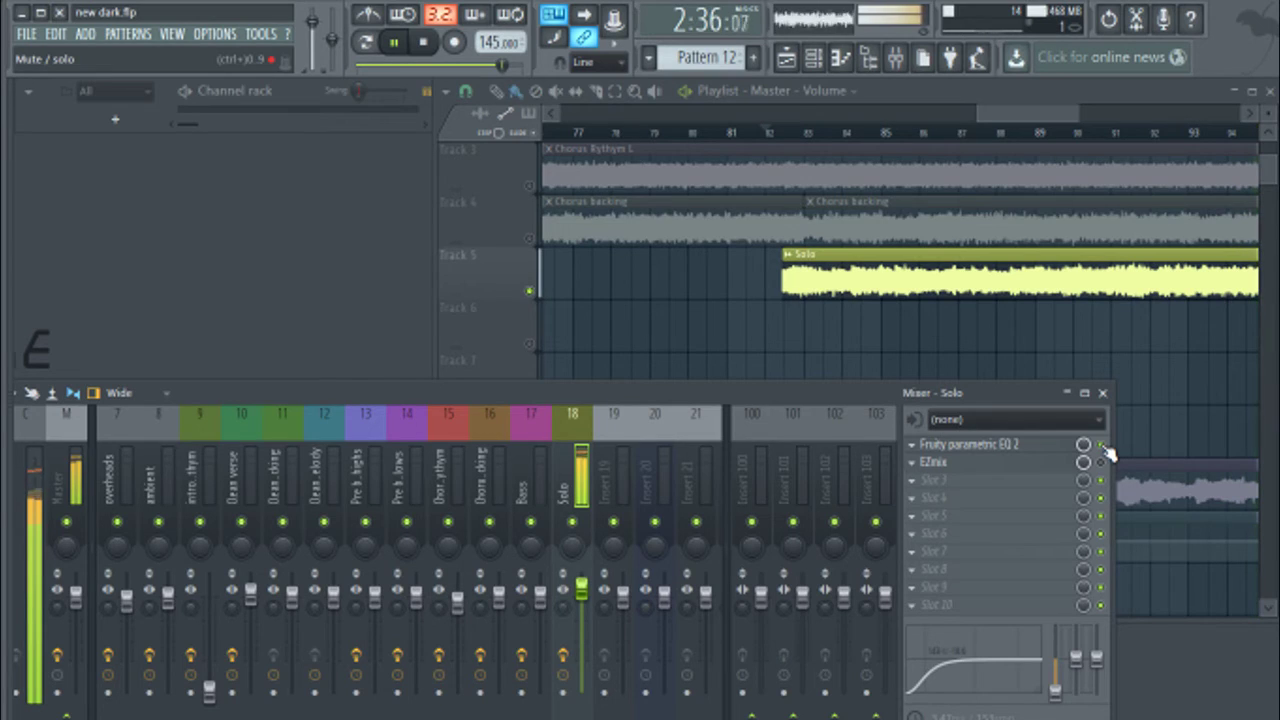
pyautogui.press('space')
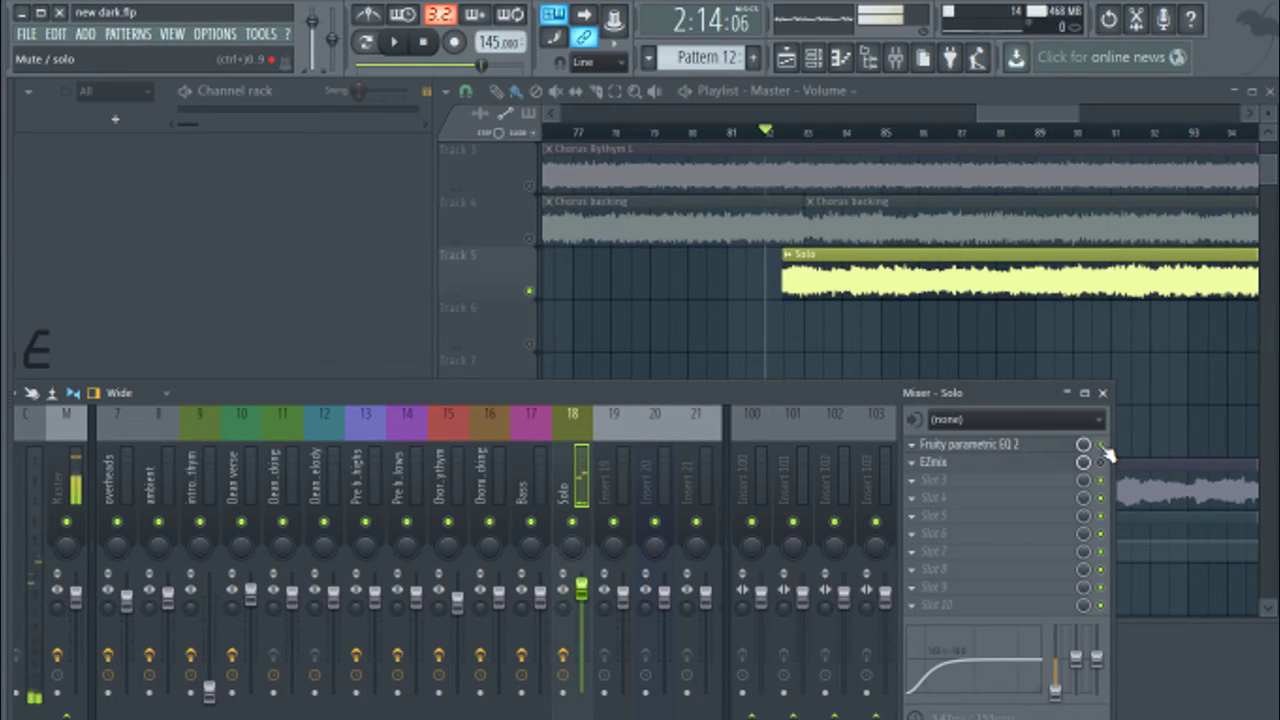
# Step: Open EZmix on the Solo track to view its DEI Solo Guitar2 preset, and close its window
pyautogui.click(1101, 462)
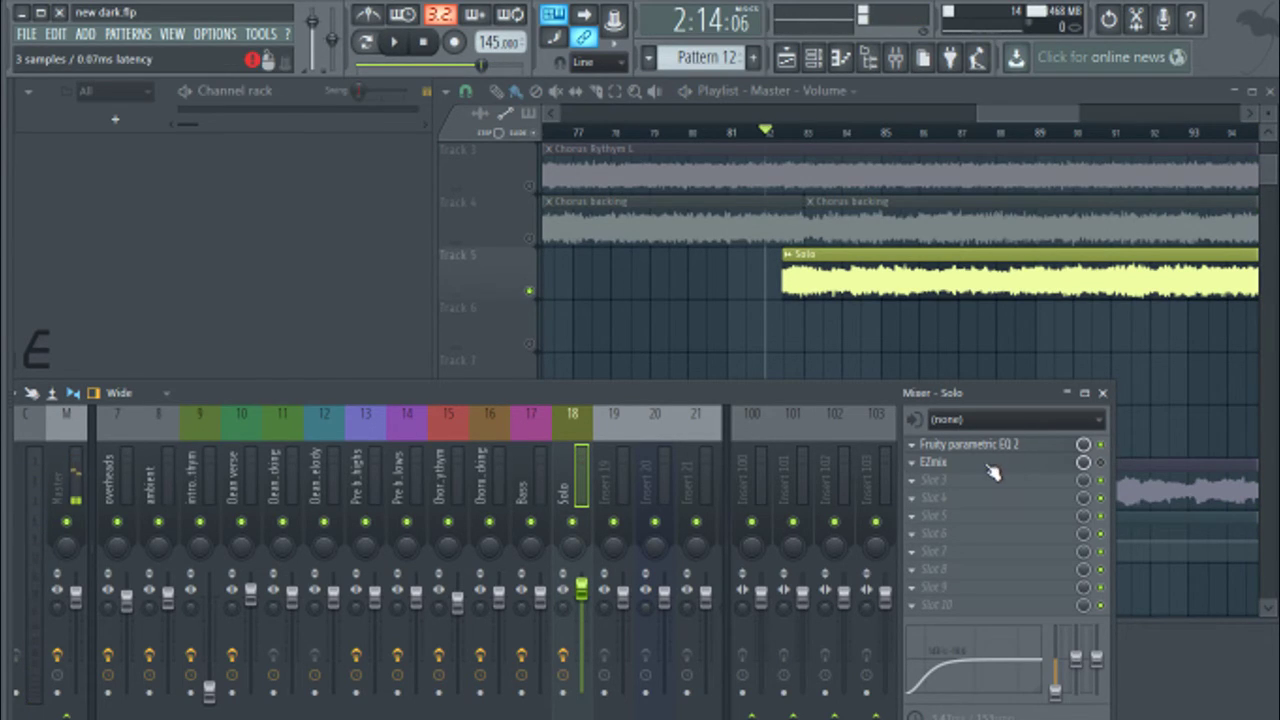
pyautogui.click(992, 466)
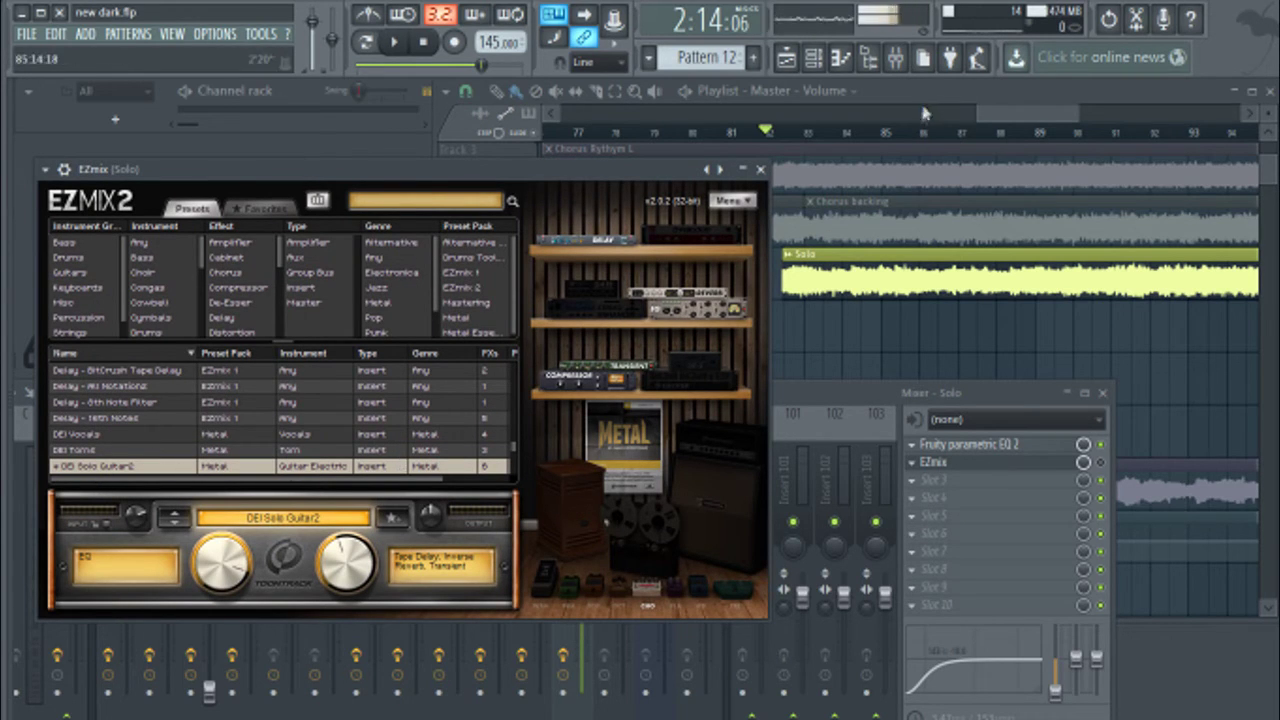
pyautogui.click(988, 118)
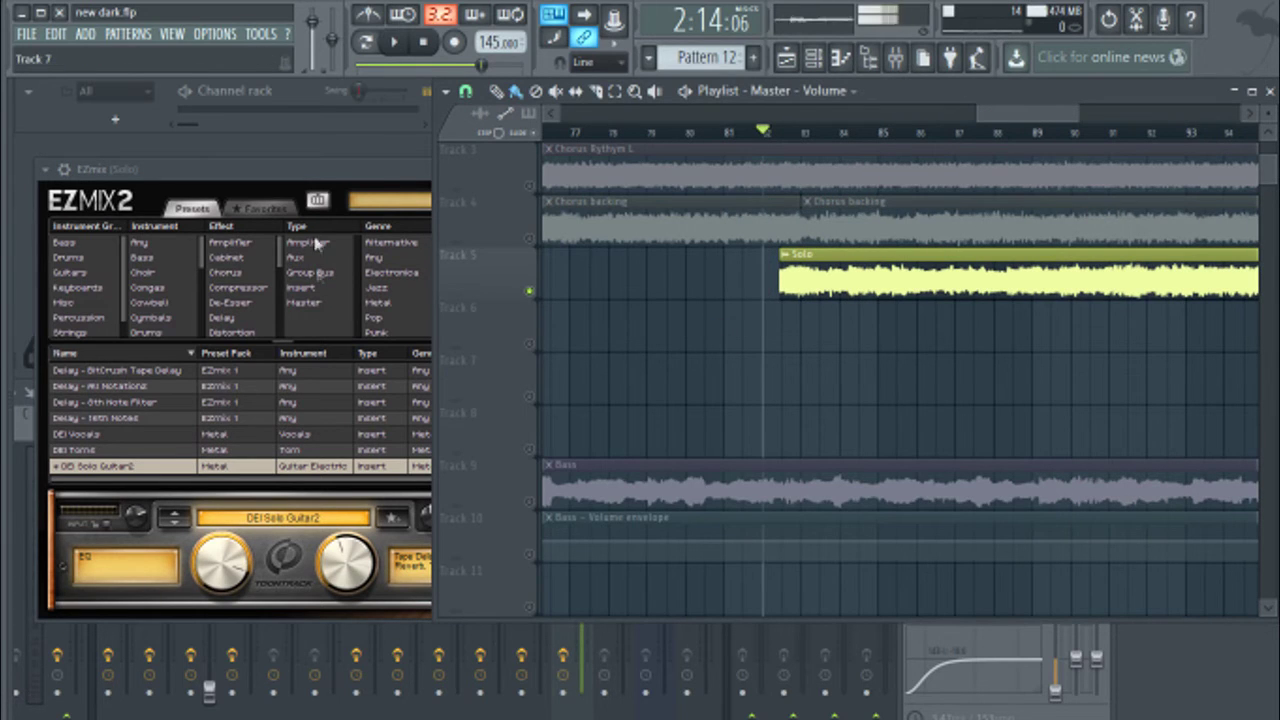
pyautogui.click(362, 185)
pyautogui.doubleClick(377, 171)
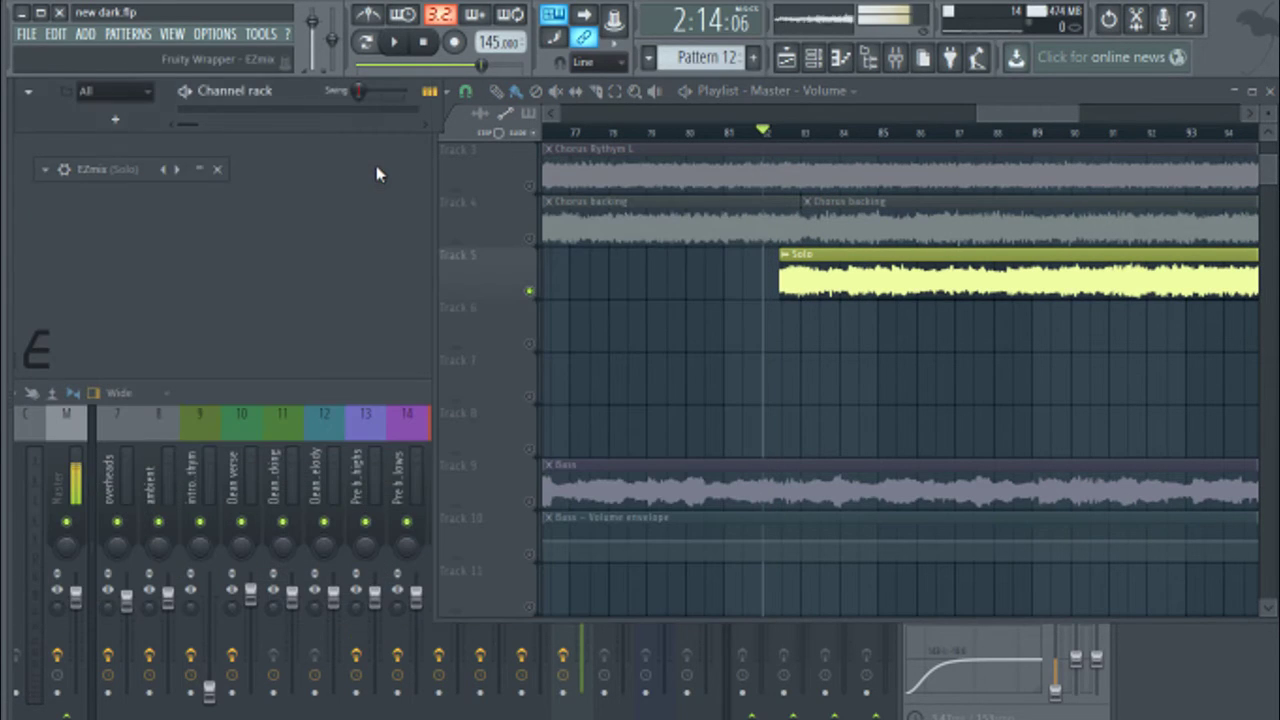
pyautogui.doubleClick(143, 170)
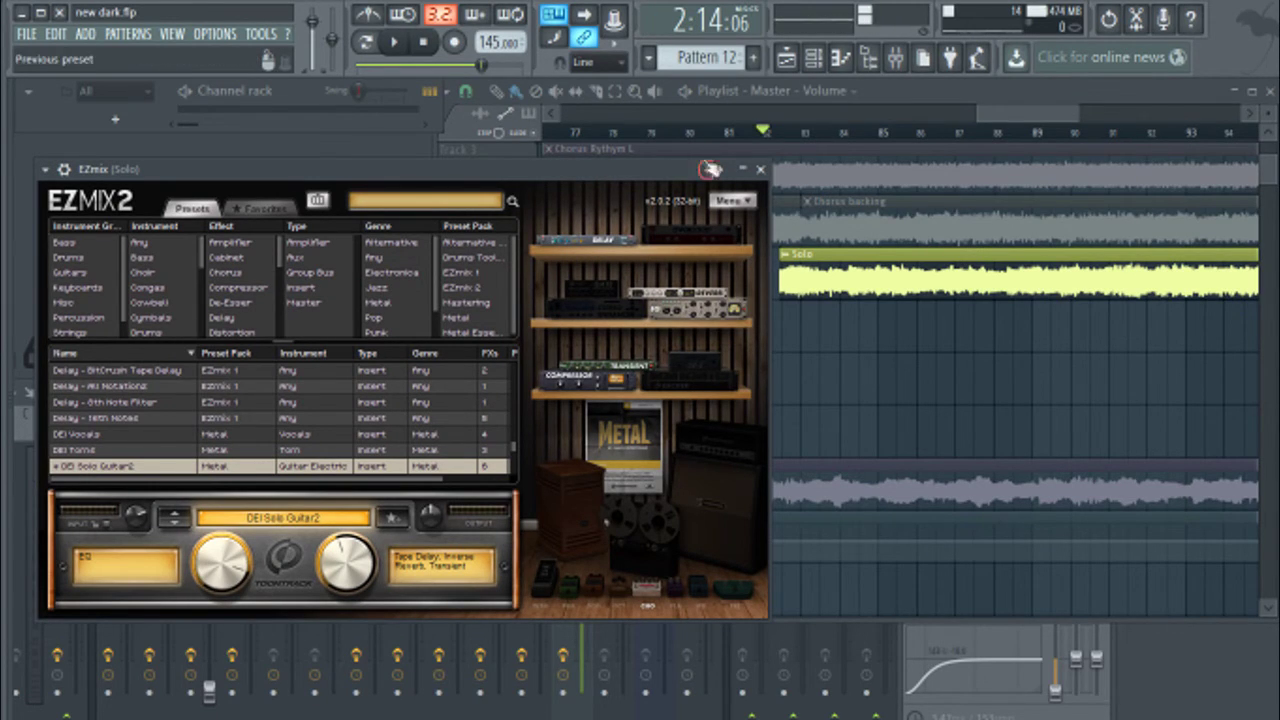
pyautogui.click(760, 172)
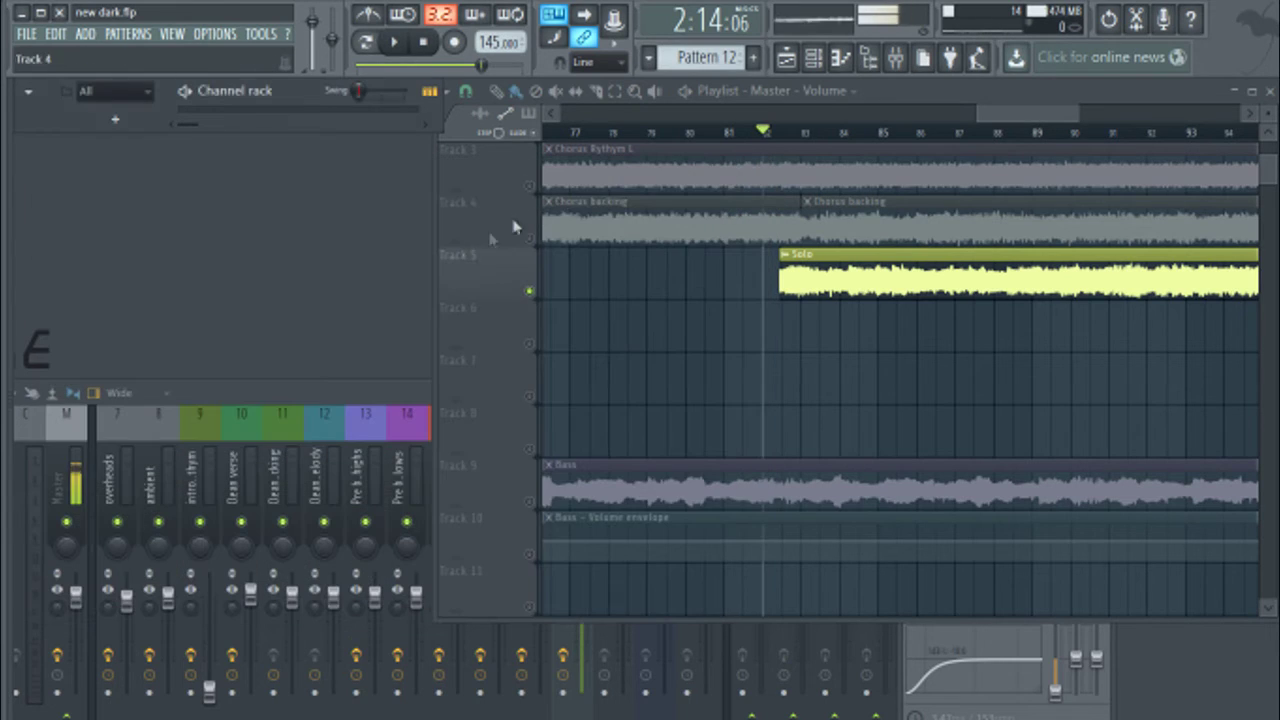
pyautogui.click(405, 390)
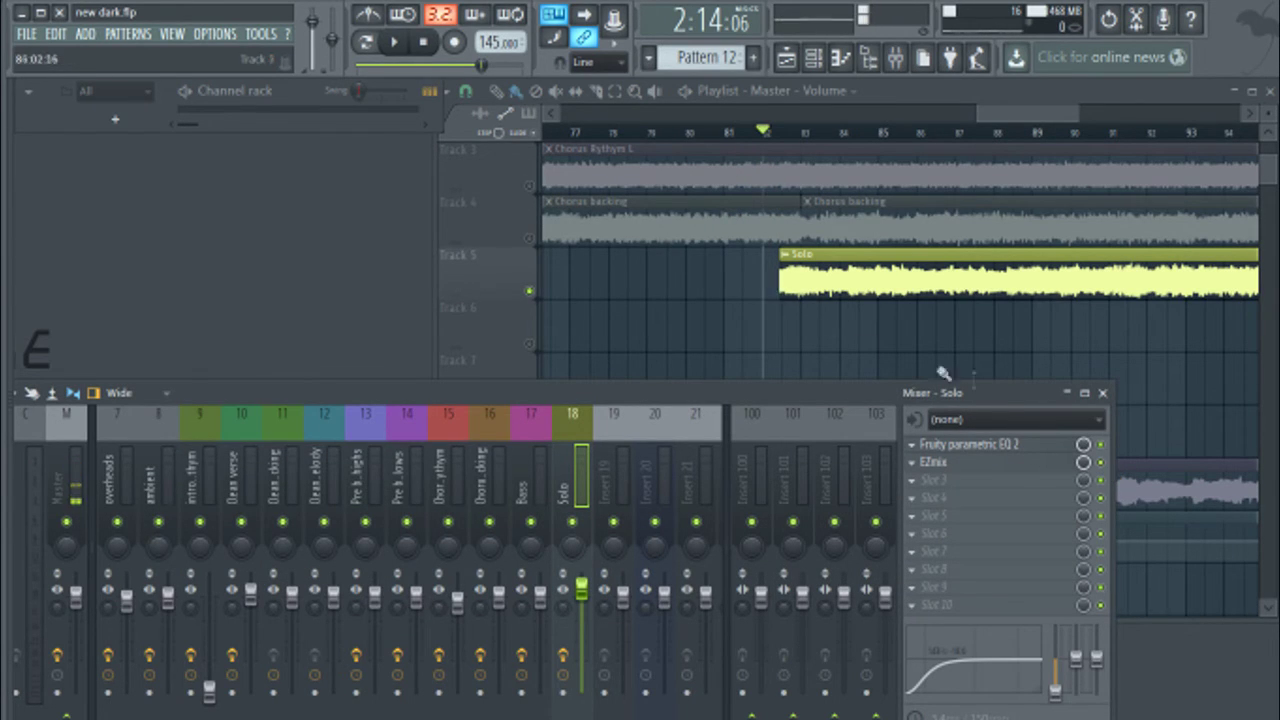
# Step: Audition the soloed Solo clip from about bar 82 while toggling EZmix, leaving the effect enabled
pyautogui.press('space')
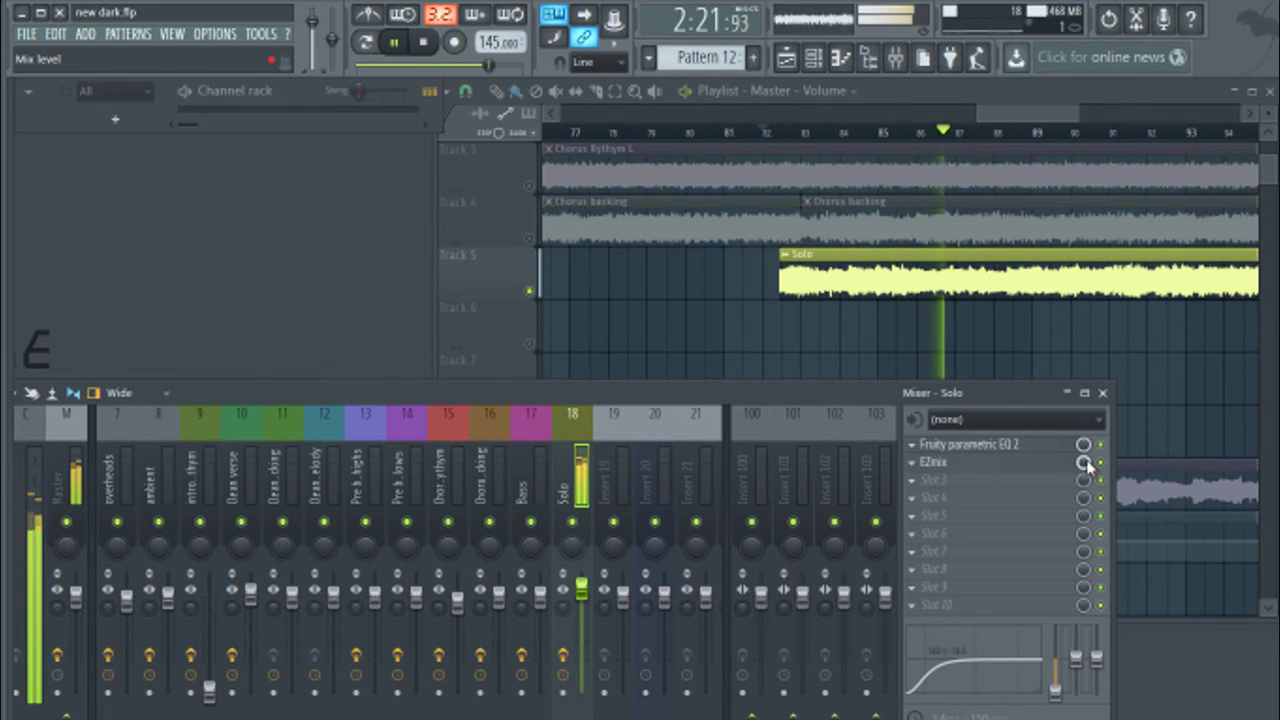
pyautogui.click(1101, 463)
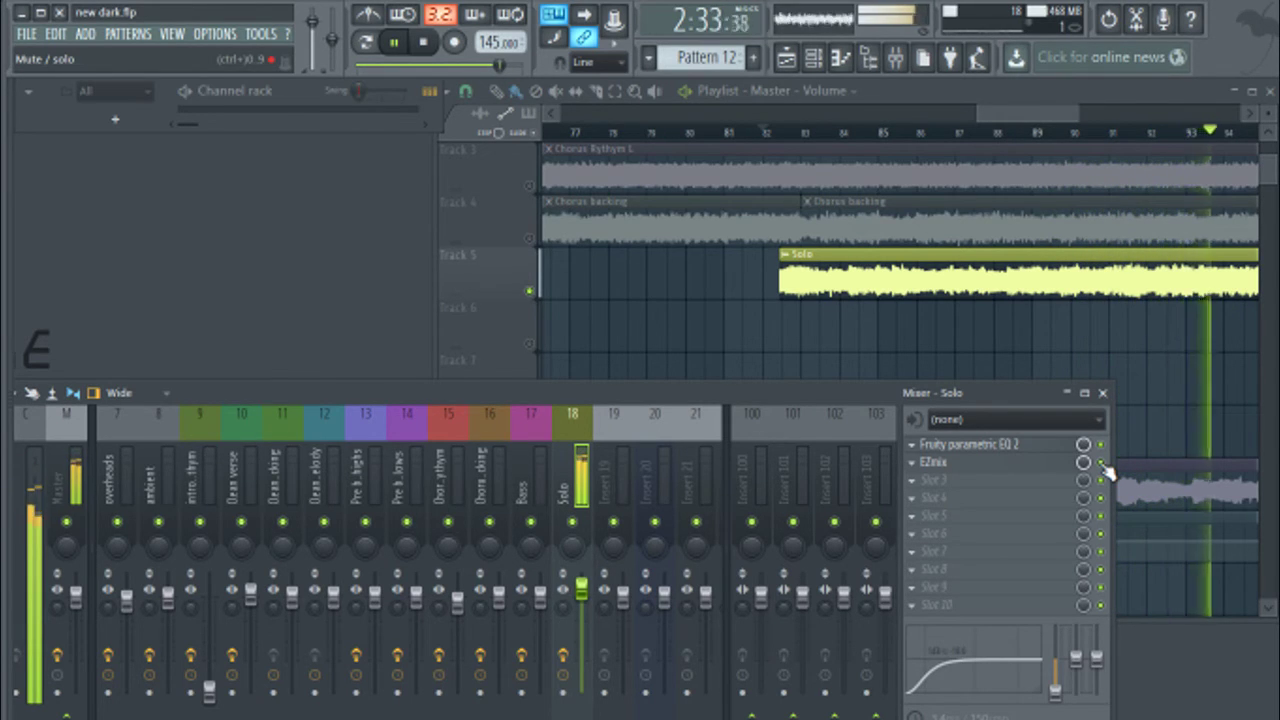
pyautogui.press('space')
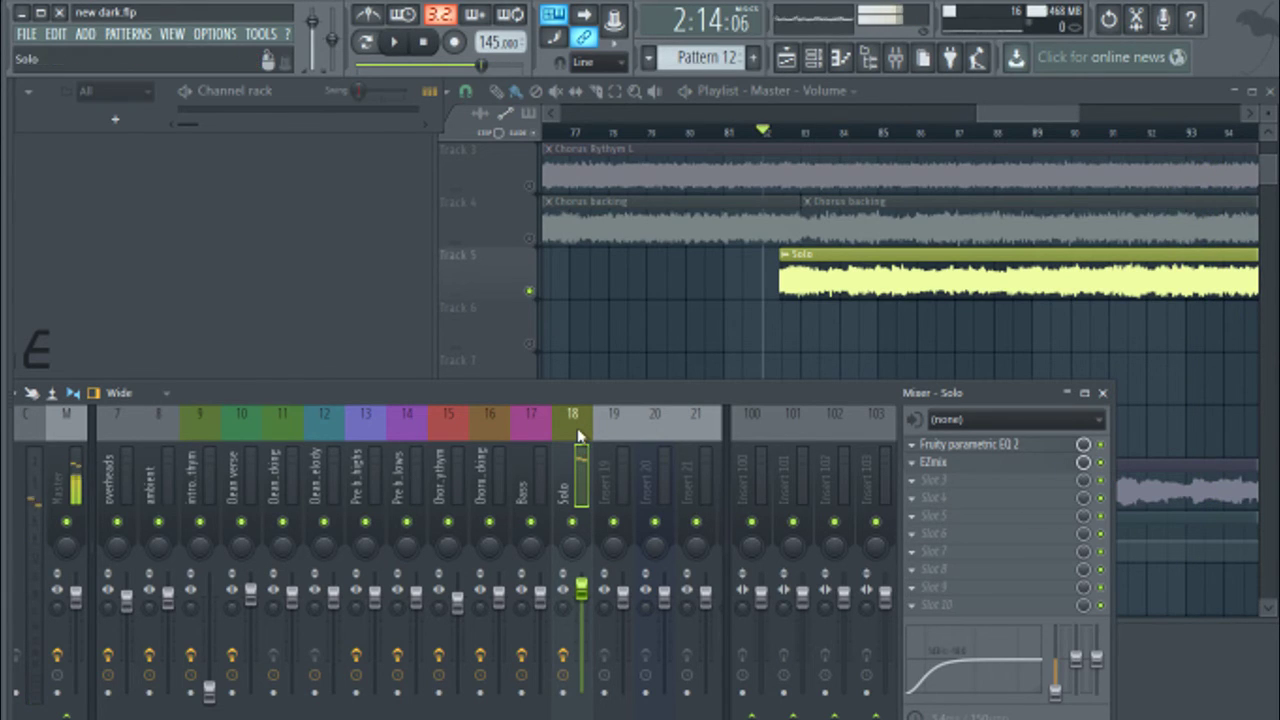
# Step: Unsolo playlist Track 5 and slightly raise the Solo mixer track's volume while playing the full mix from about bar 82
pyautogui.rightClick(529, 291)
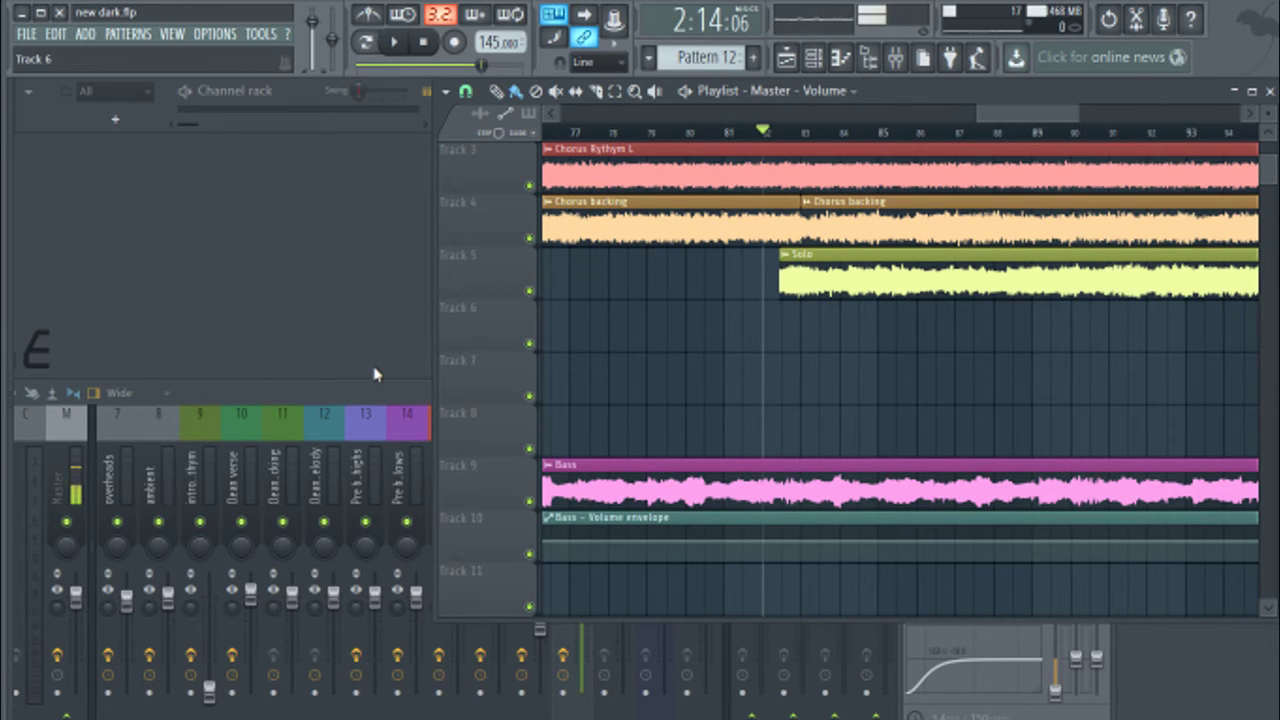
pyautogui.press('space')
pyautogui.click(336, 396)
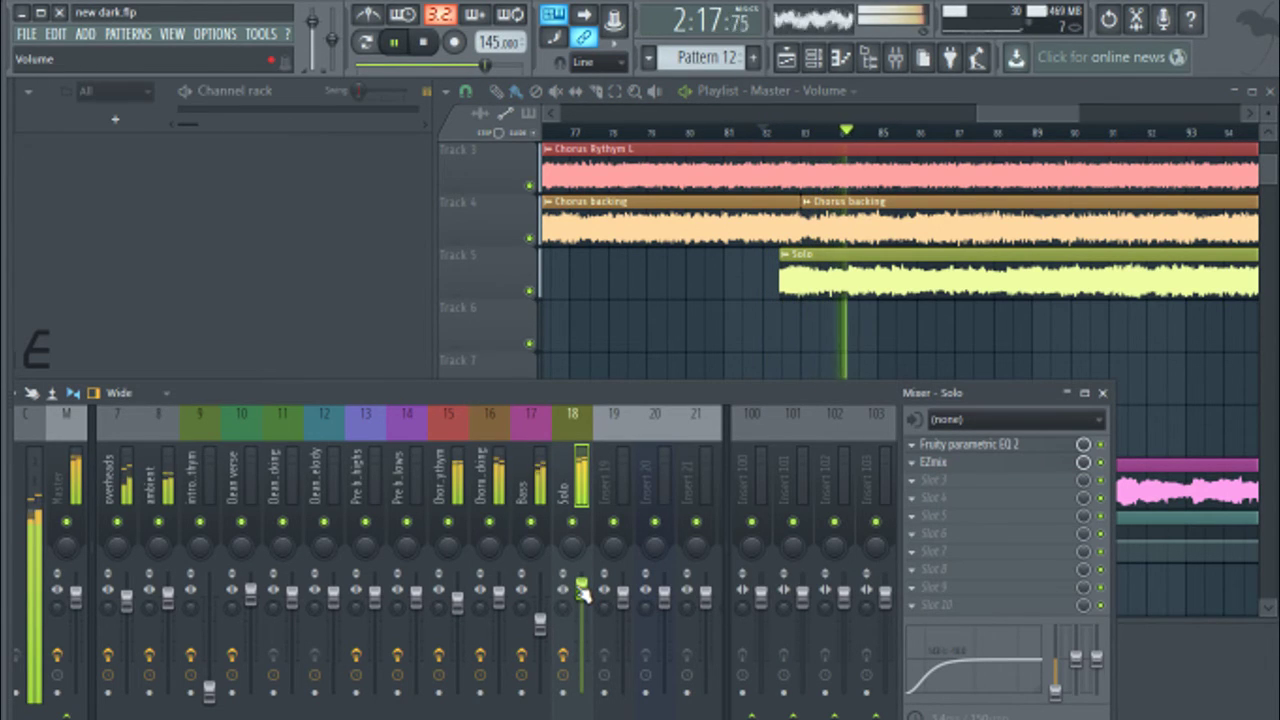
pyautogui.moveTo(582, 590); pyautogui.dragTo(580, 589)
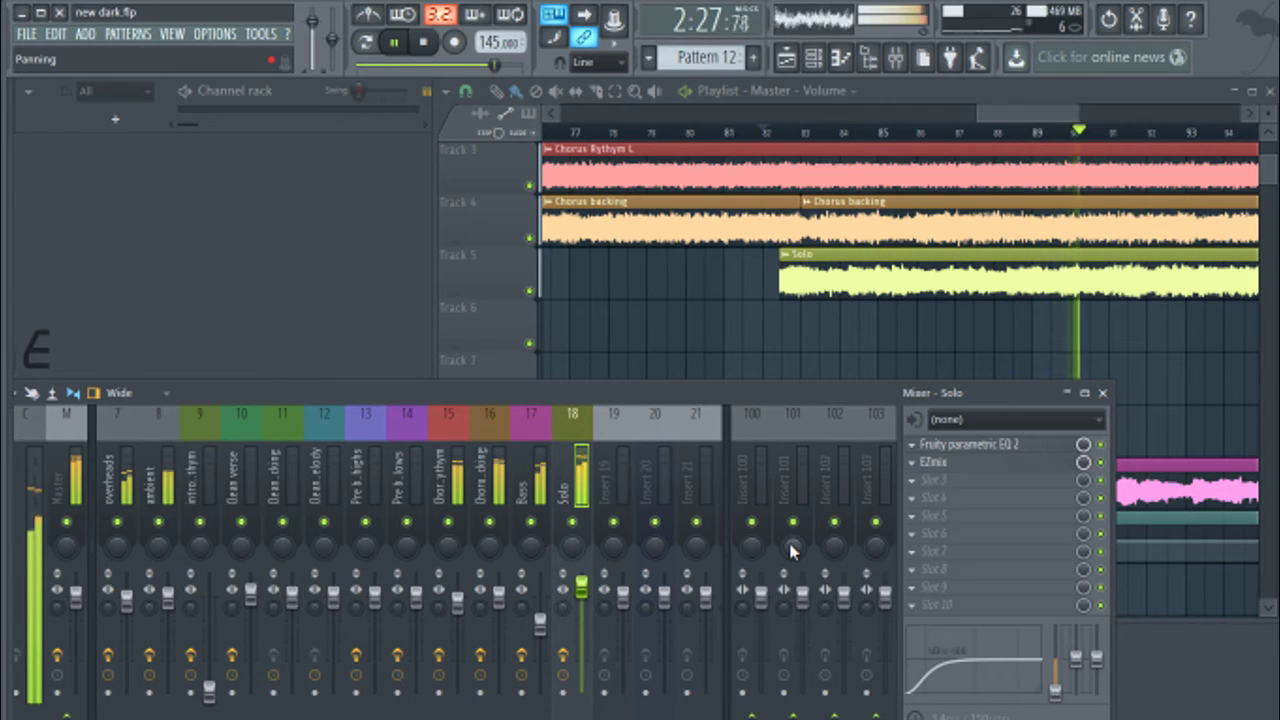
# Step: Follow the full mix to the end of the Solo clip, stop playback, and bring the mixer forward
pyautogui.moveTo(1006, 114); pyautogui.dragTo(1048, 116)
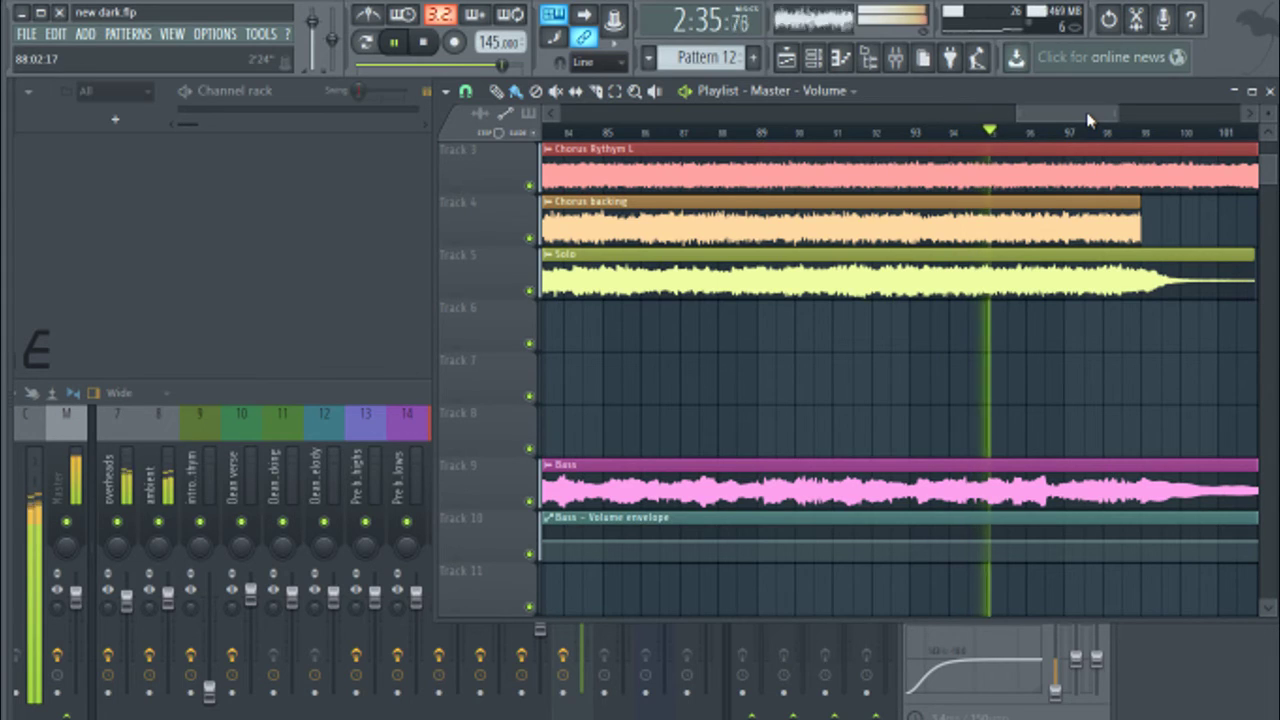
pyautogui.press('space')
pyautogui.click(300, 397)
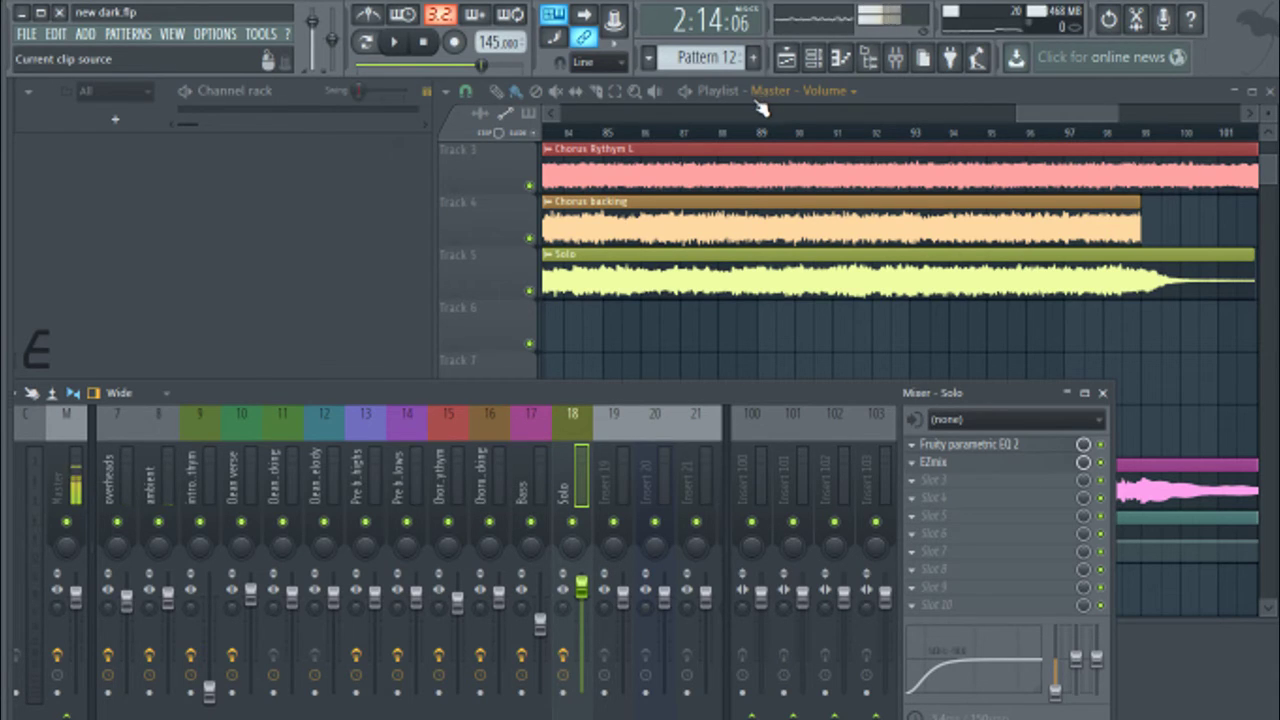
# Step: Examine the whole song arrangement in the playlist, including the Bass clips and the Bass volume envelope before the clean backing section
pyautogui.moveTo(1065, 110); pyautogui.dragTo(1099, 118)
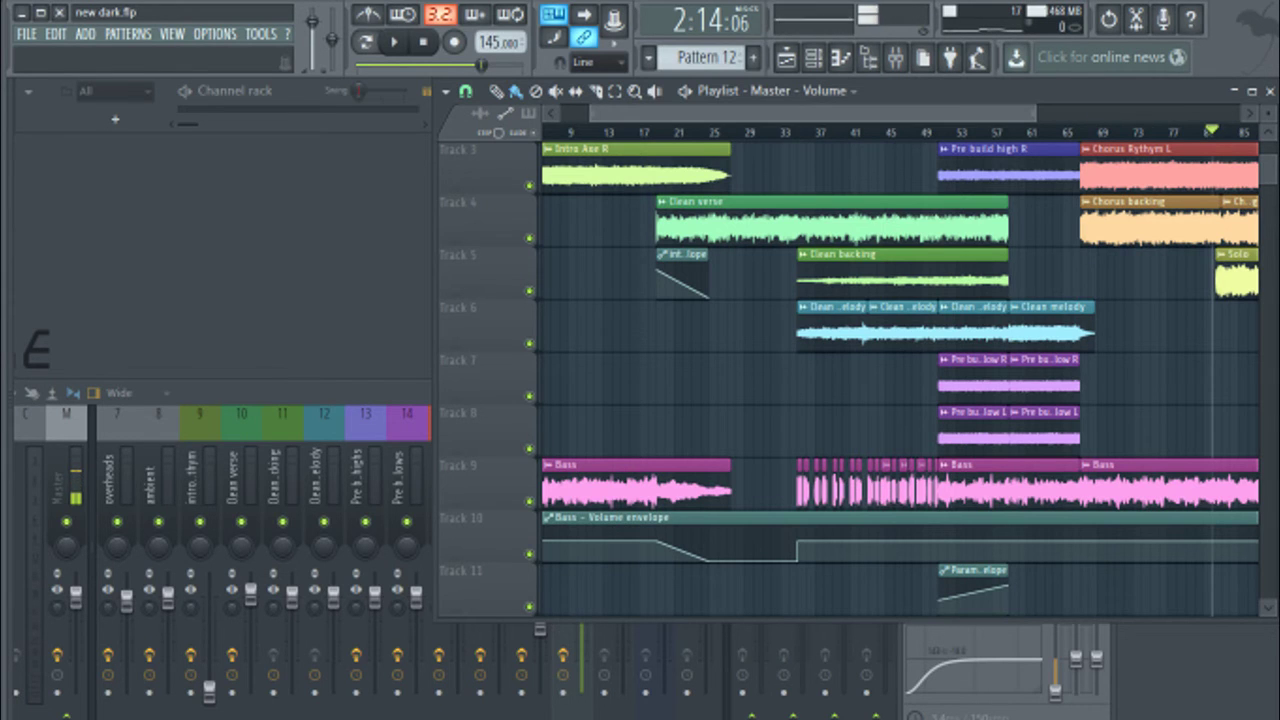
pyautogui.scroll(-4, 1005, 120)
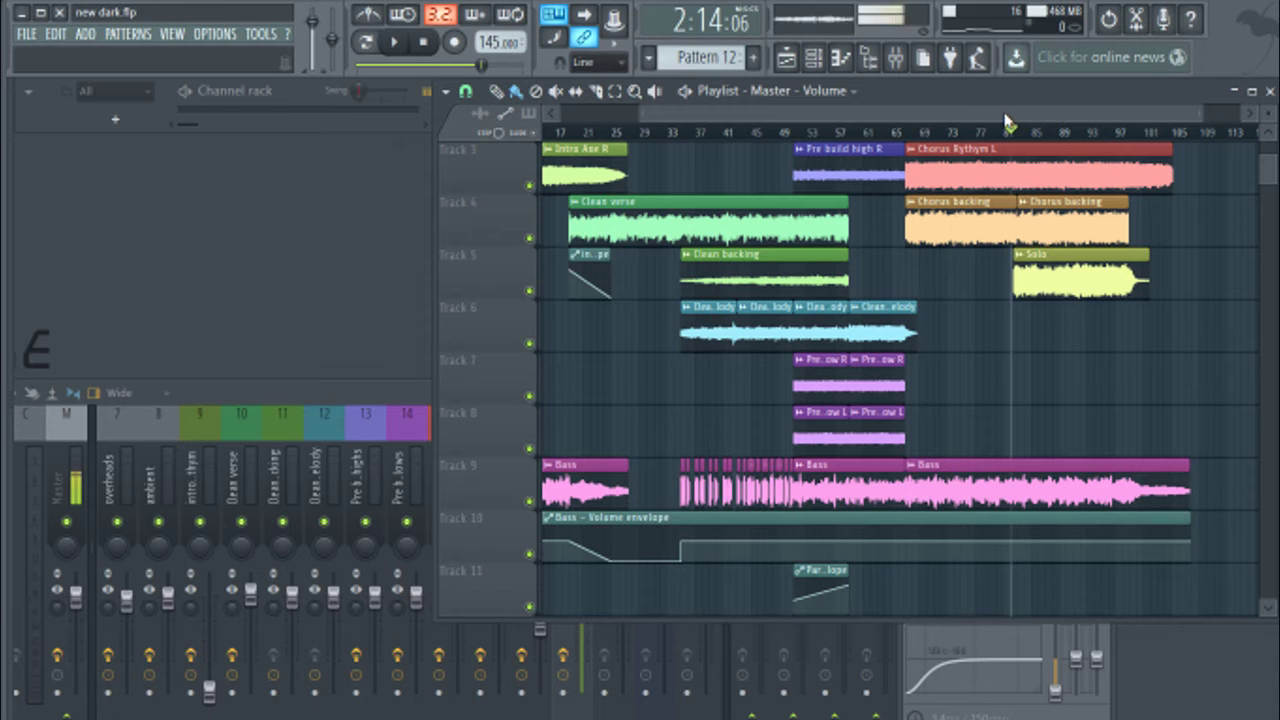
pyautogui.scroll(3, 947, 122)
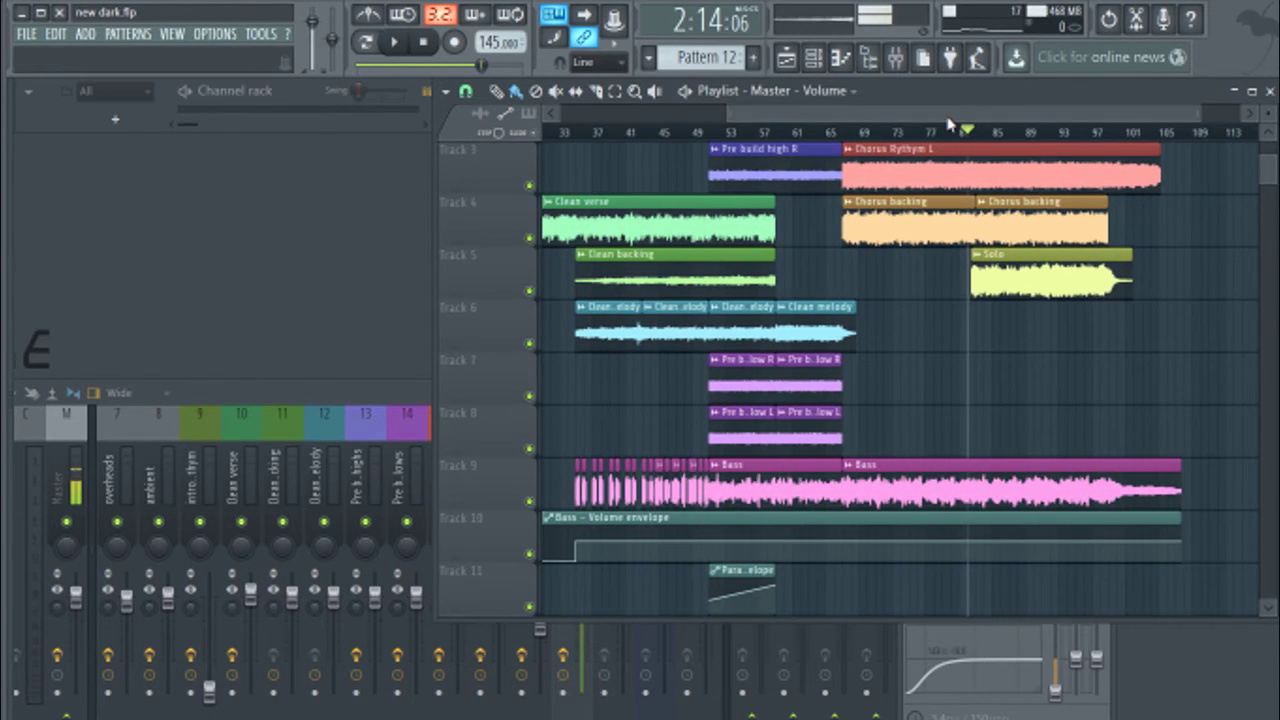
pyautogui.scroll(-2, 950, 121)
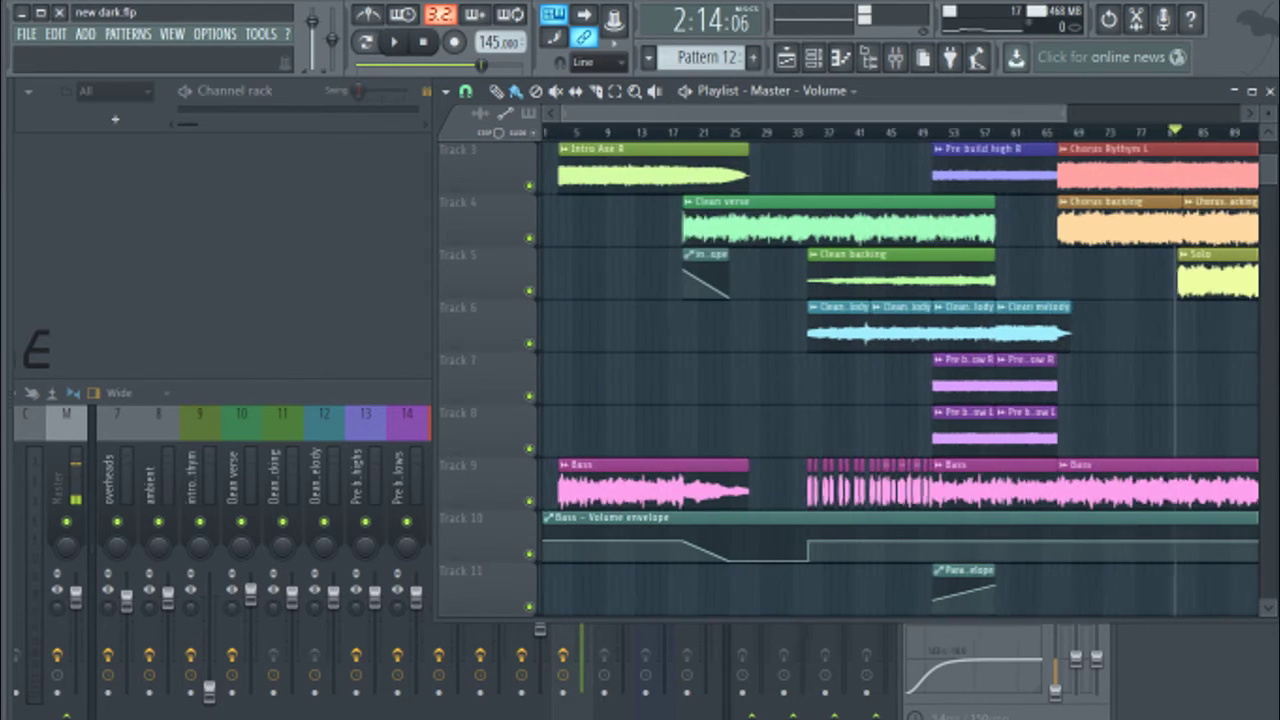
pyautogui.scroll(-1, 823, 458)
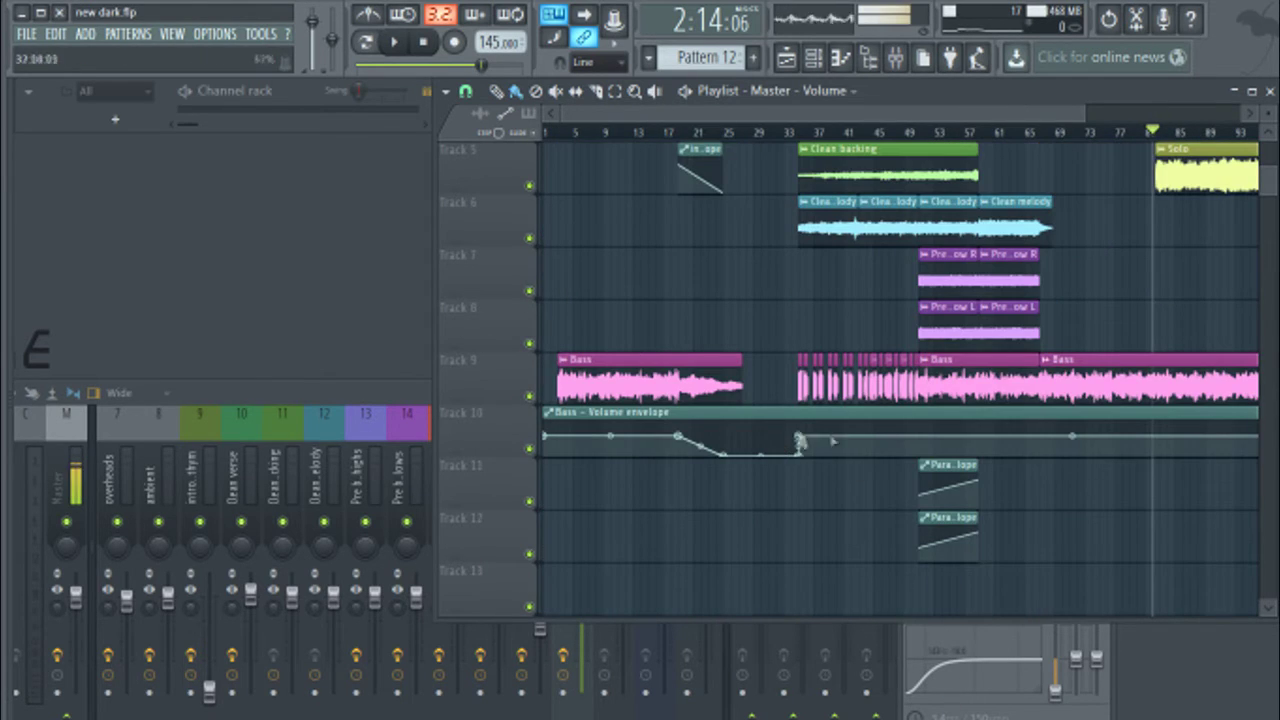
pyautogui.scroll(1, 846, 428)
pyautogui.scroll(-1, 846, 434)
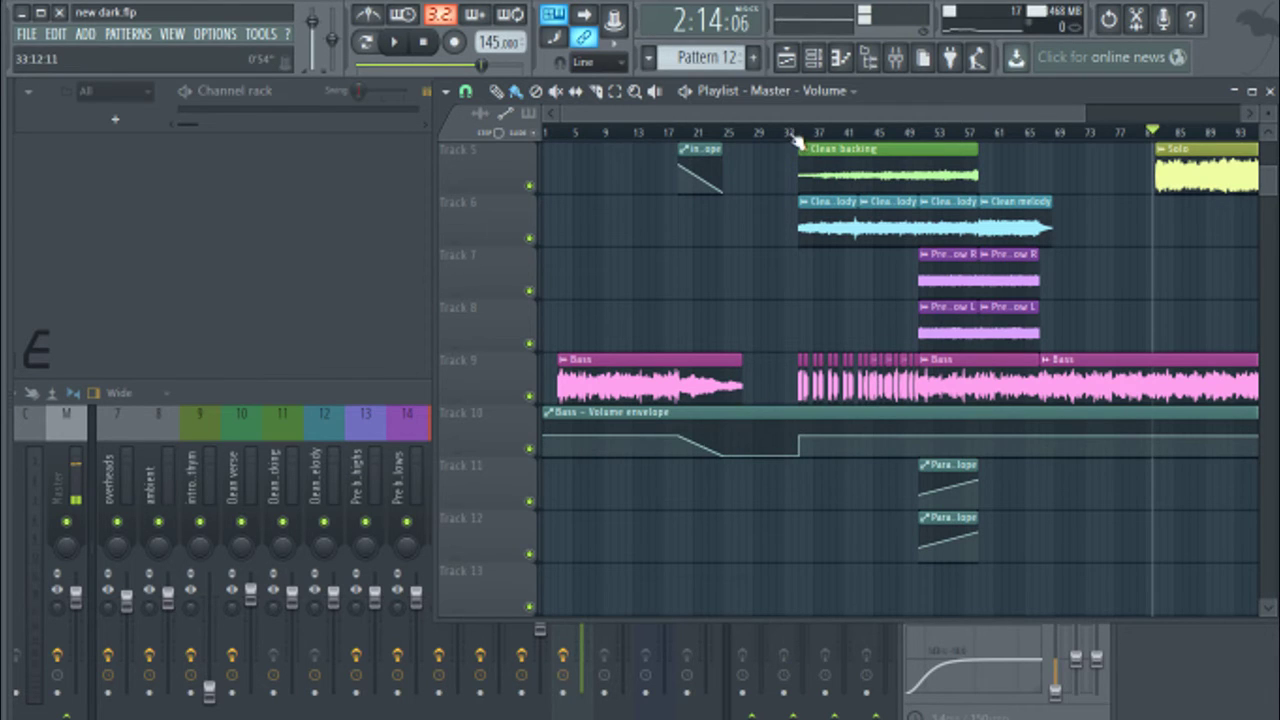
pyautogui.scroll(2, 797, 137)
pyautogui.scroll(1, 790, 127)
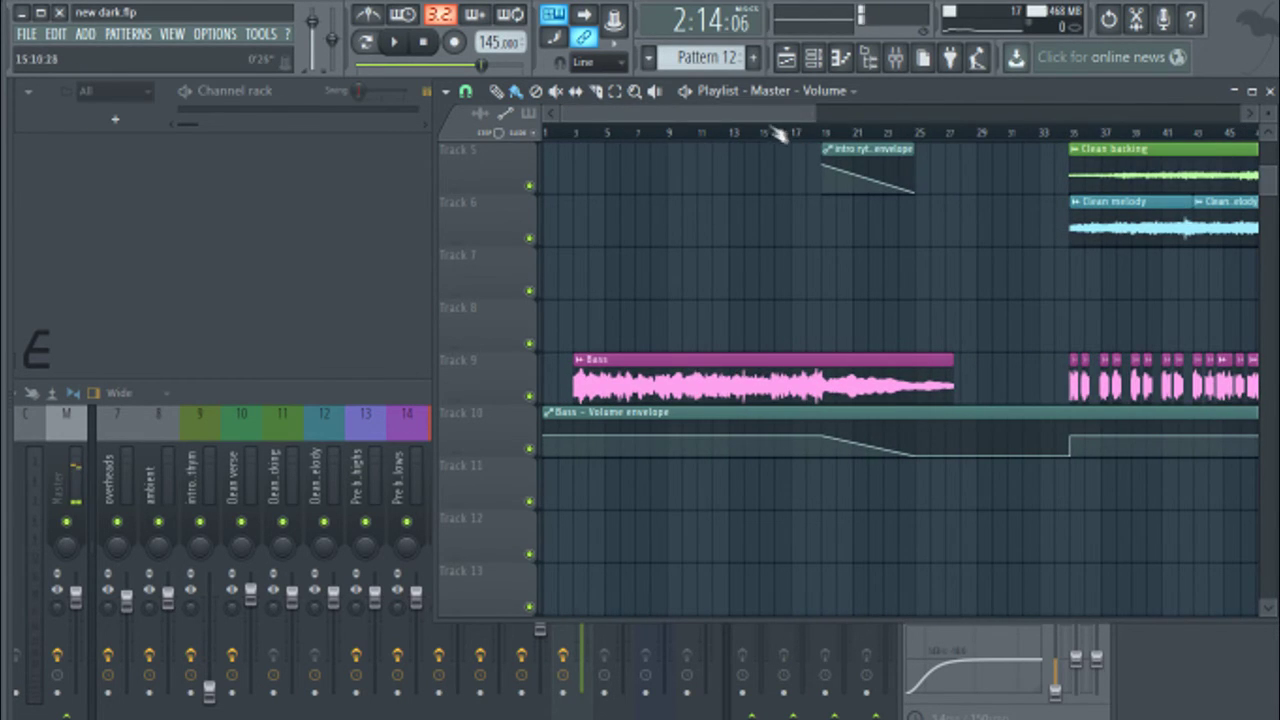
pyautogui.scroll(-3, 783, 136)
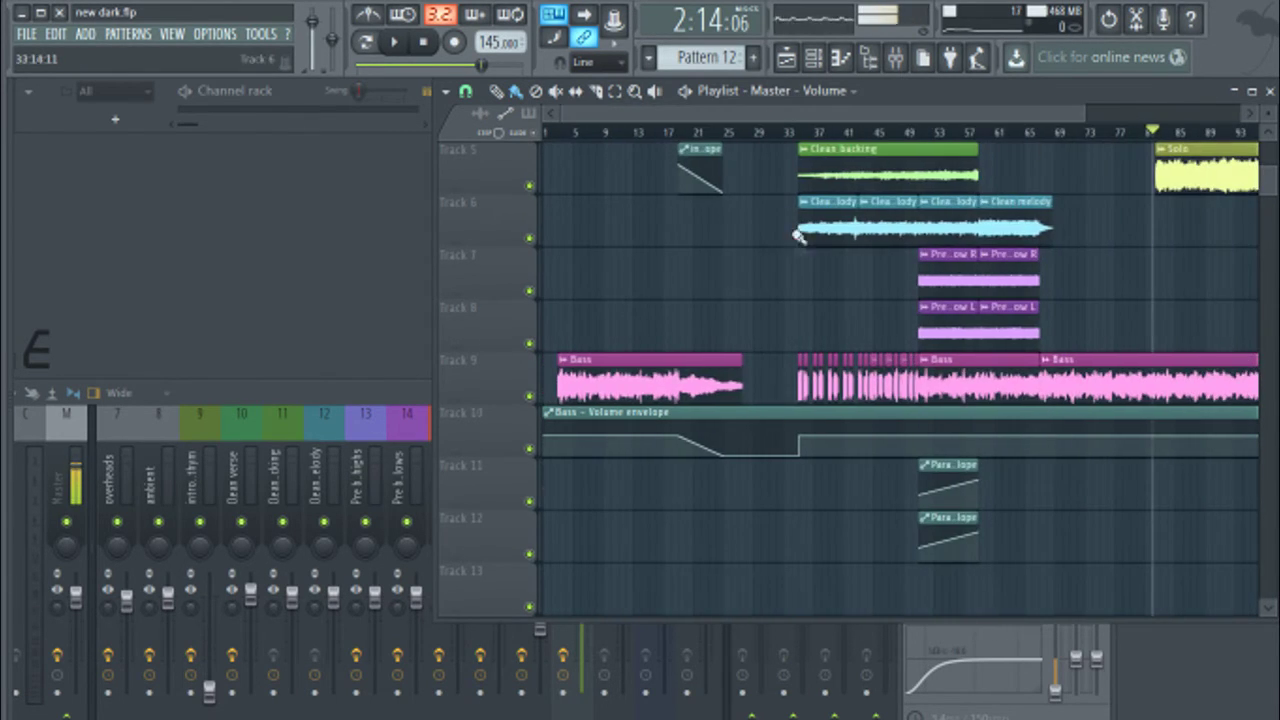
# Step: Examine the automation clips on playlist Tracks 5, 10, 11 and 12 against the intro, bass and pre-build clips
pyautogui.scroll(4, 797, 228)
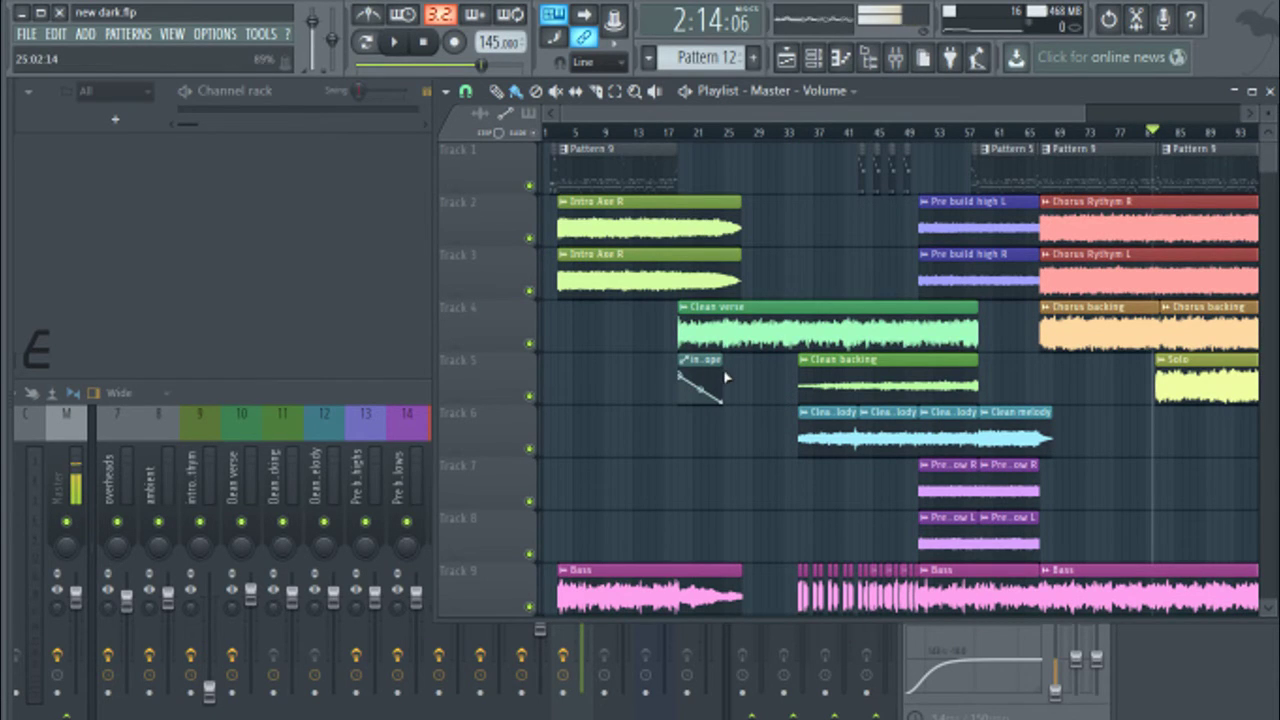
pyautogui.scroll(-4, 820, 455)
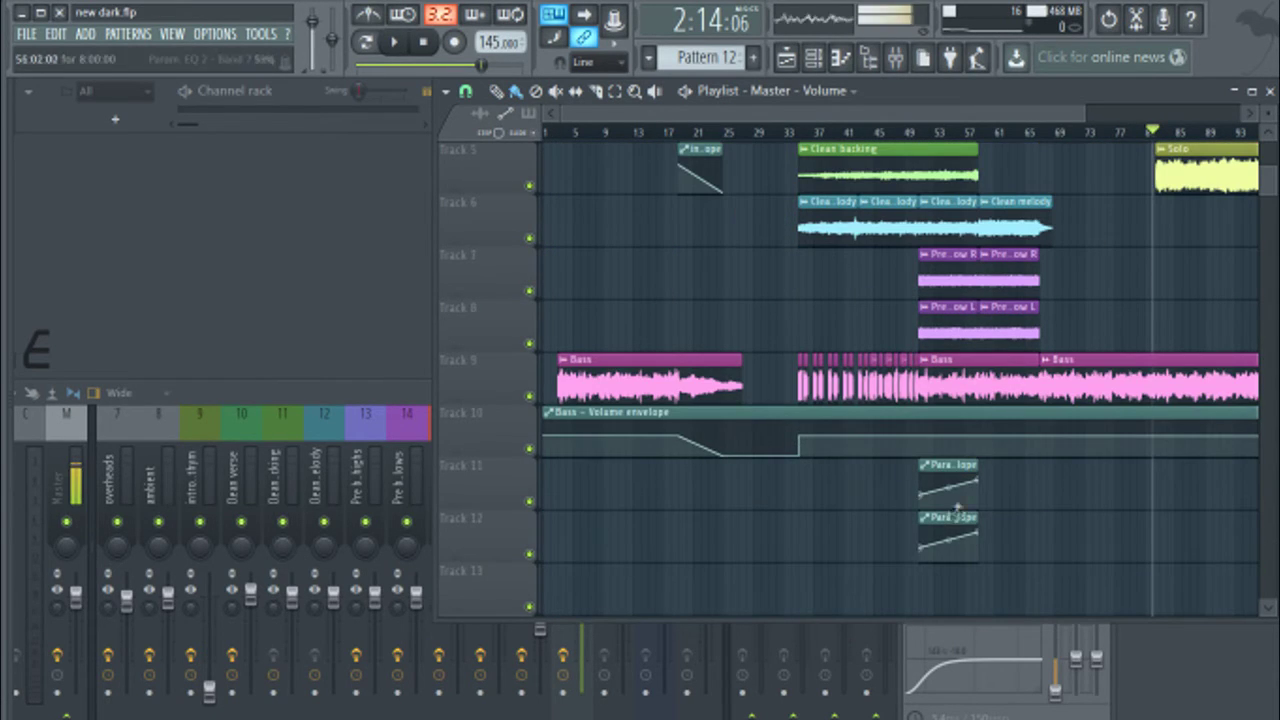
pyautogui.scroll(1, 697, 166)
pyautogui.scroll(2, 700, 180)
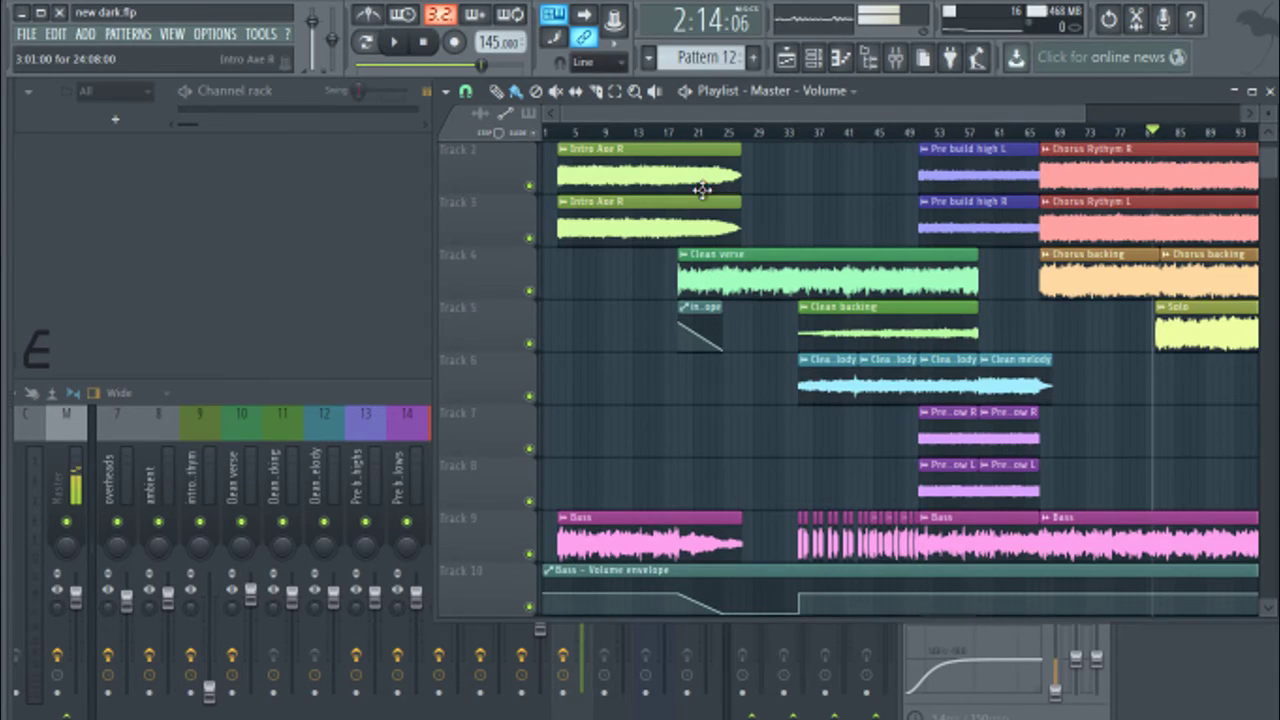
pyautogui.scroll(-2, 690, 220)
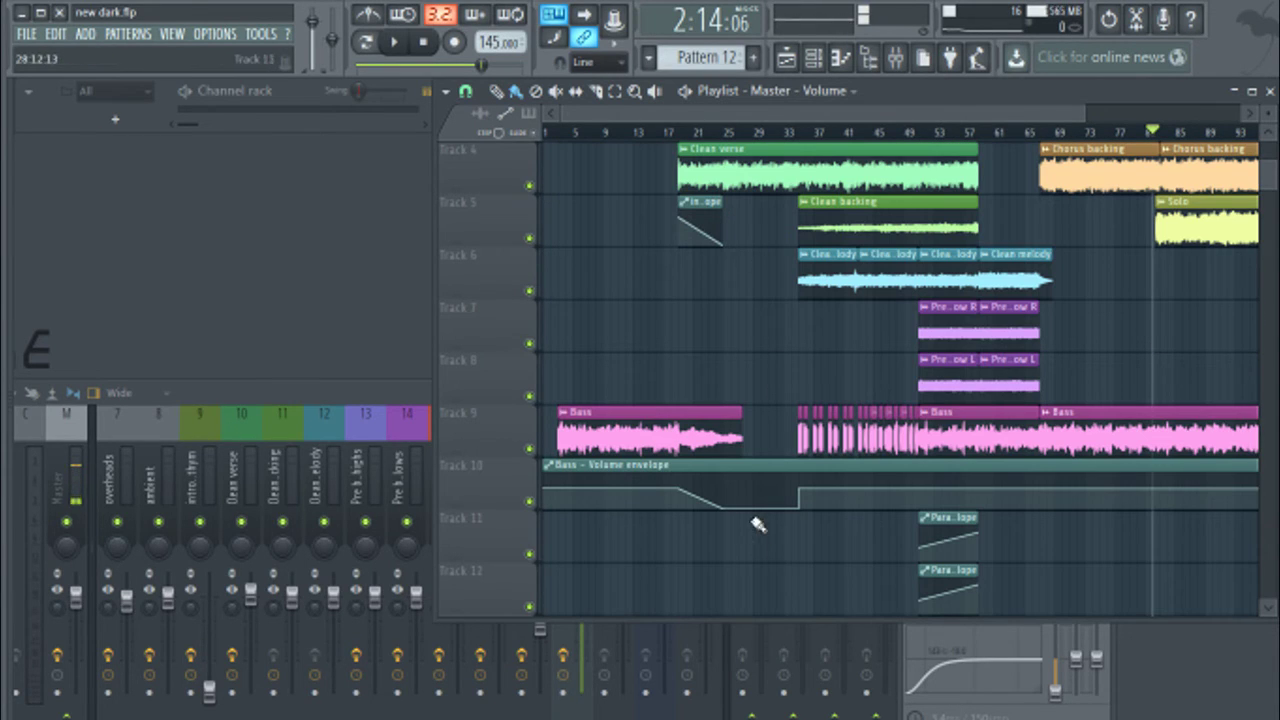
pyautogui.scroll(-2, 540, 503)
pyautogui.moveTo(688, 502)
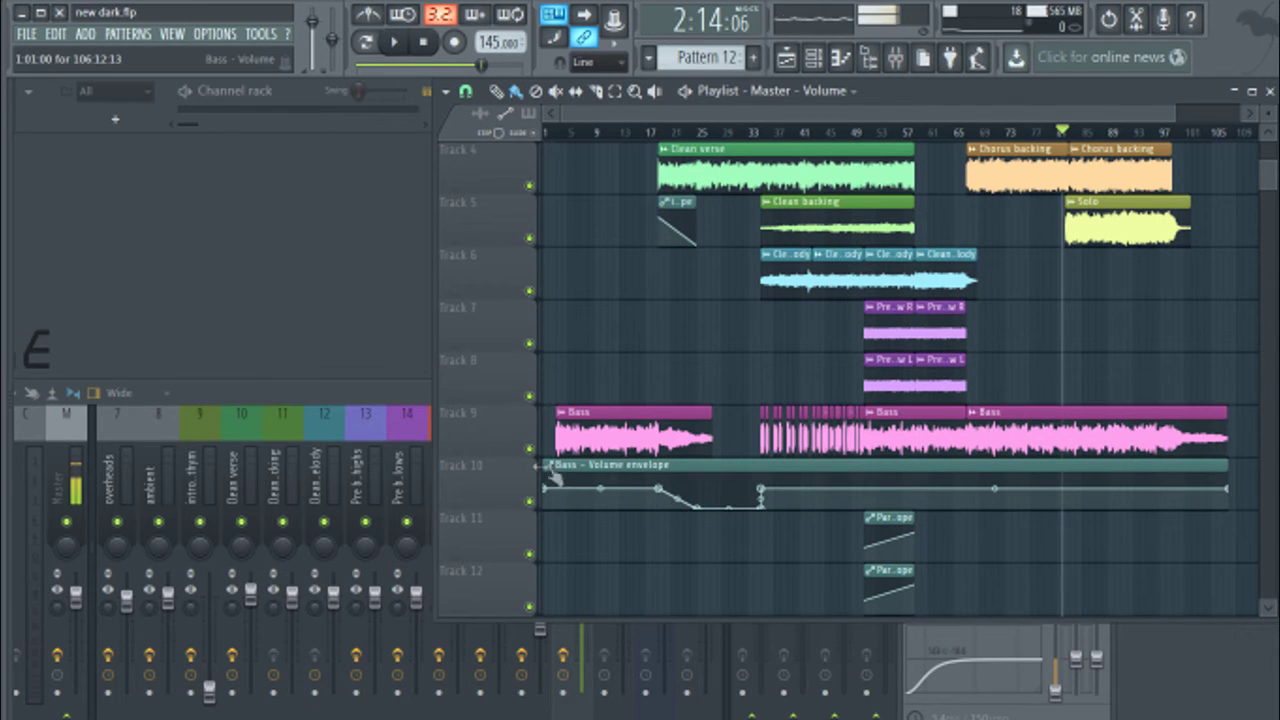
pyautogui.moveTo(1191, 462)
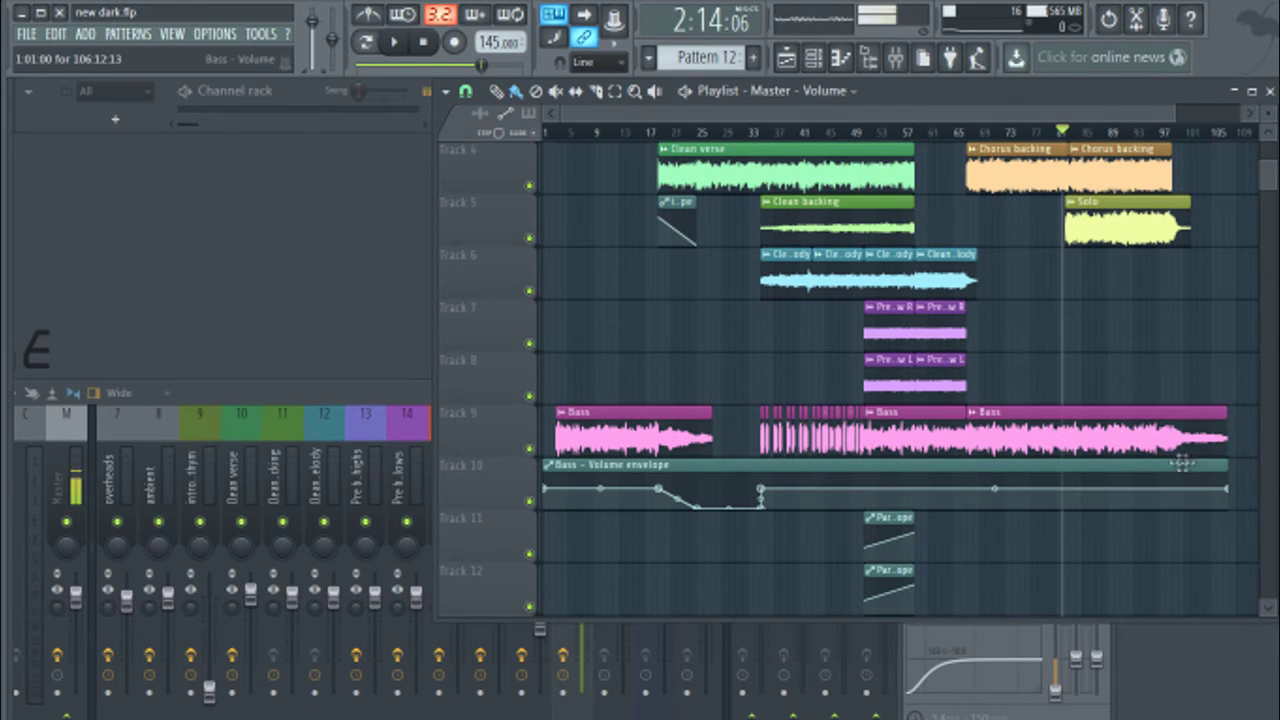
# Step: Set the song position to bar 6 and view the Bass mixer fader's automation clip option without creating one
pyautogui.moveTo(575, 132); pyautogui.dragTo(611, 140)
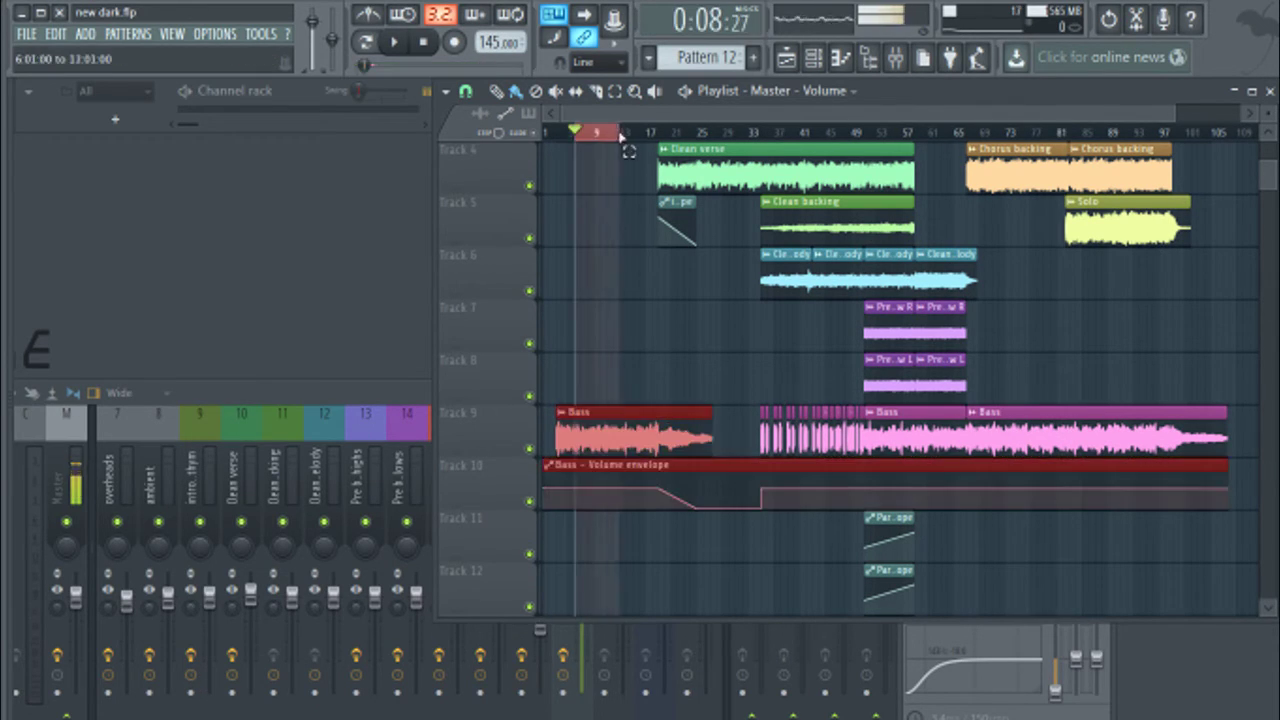
pyautogui.click(312, 400)
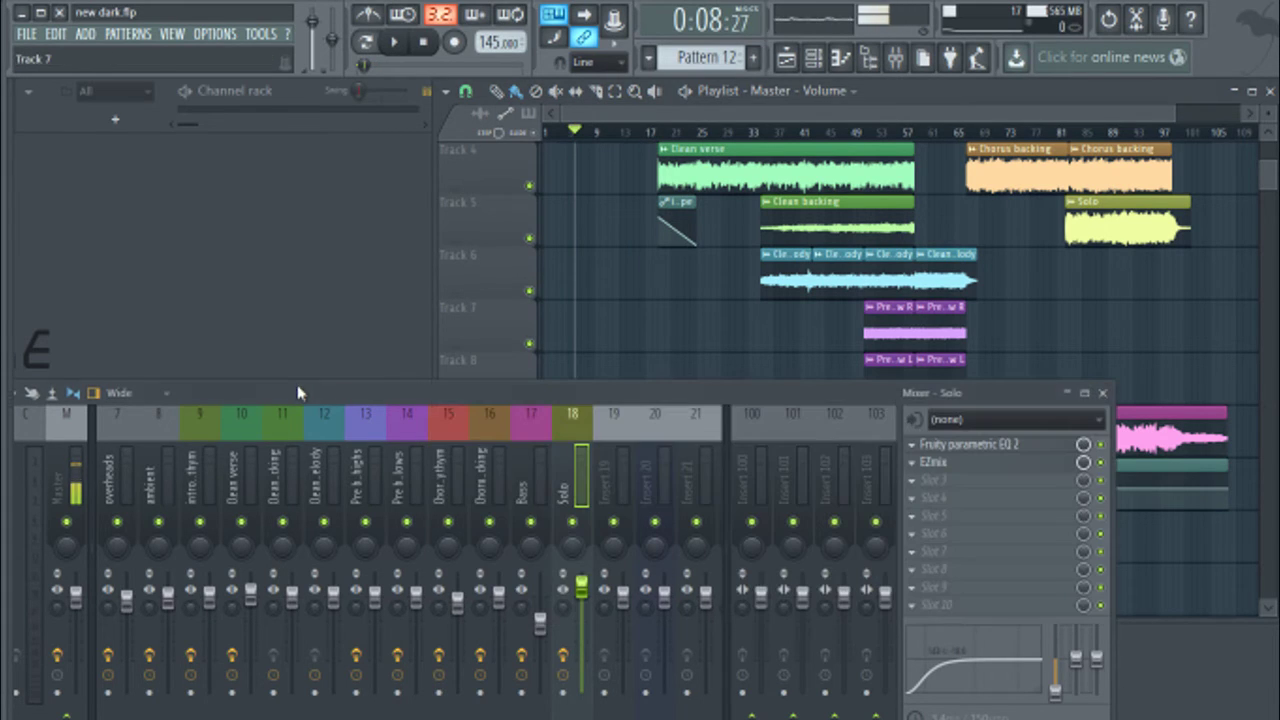
pyautogui.rightClick(540, 625)
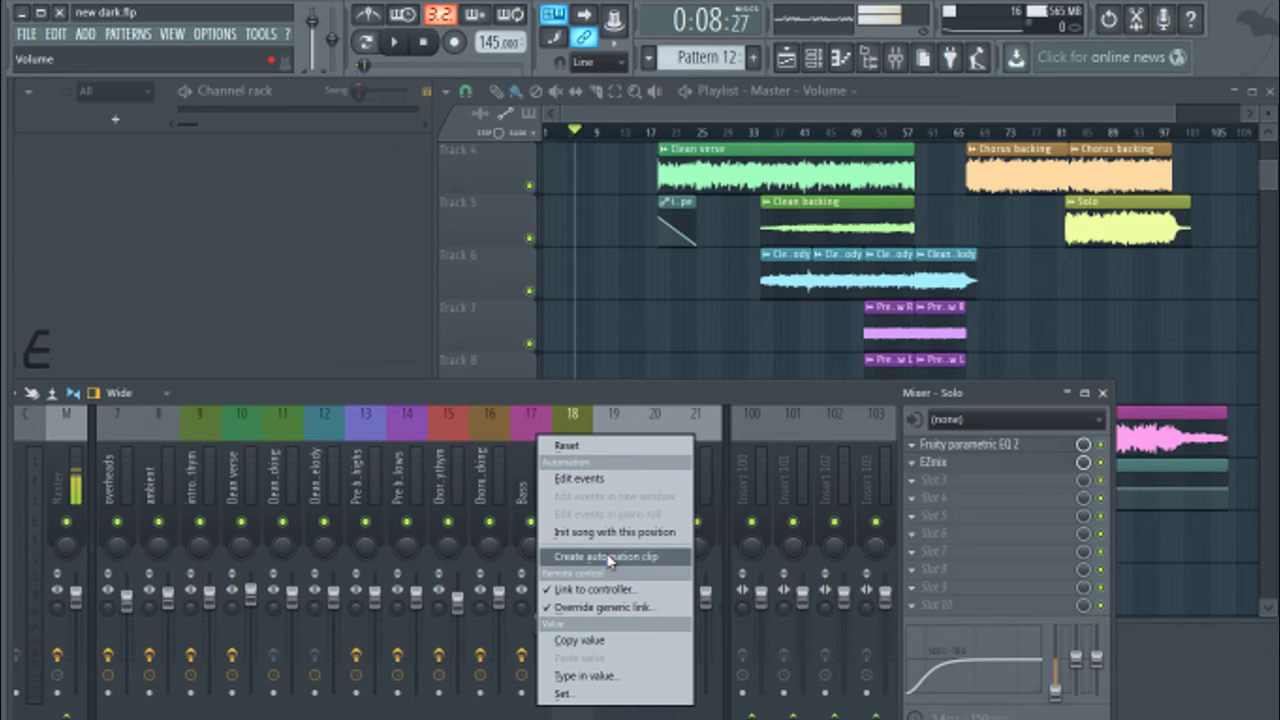
pyautogui.click(463, 403)
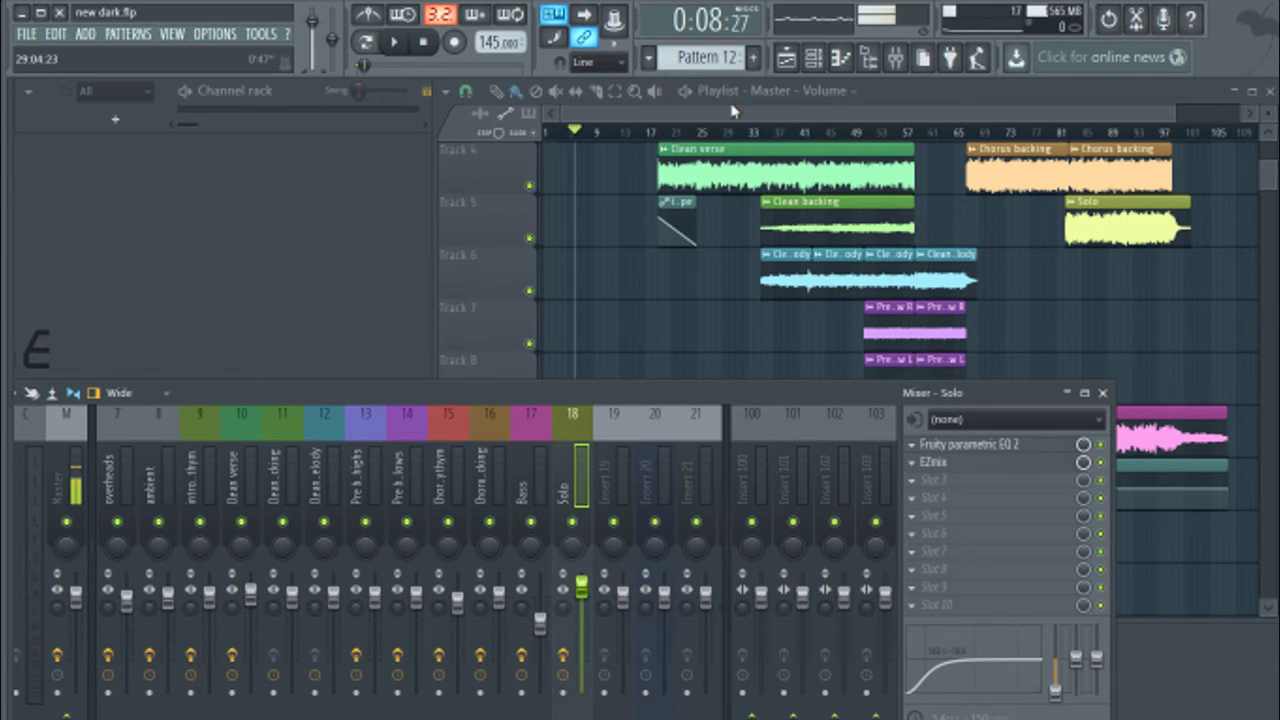
# Step: View the Bass volume envelope in the playlist, and select the Master mixer track to show its effects
pyautogui.click(651, 289)
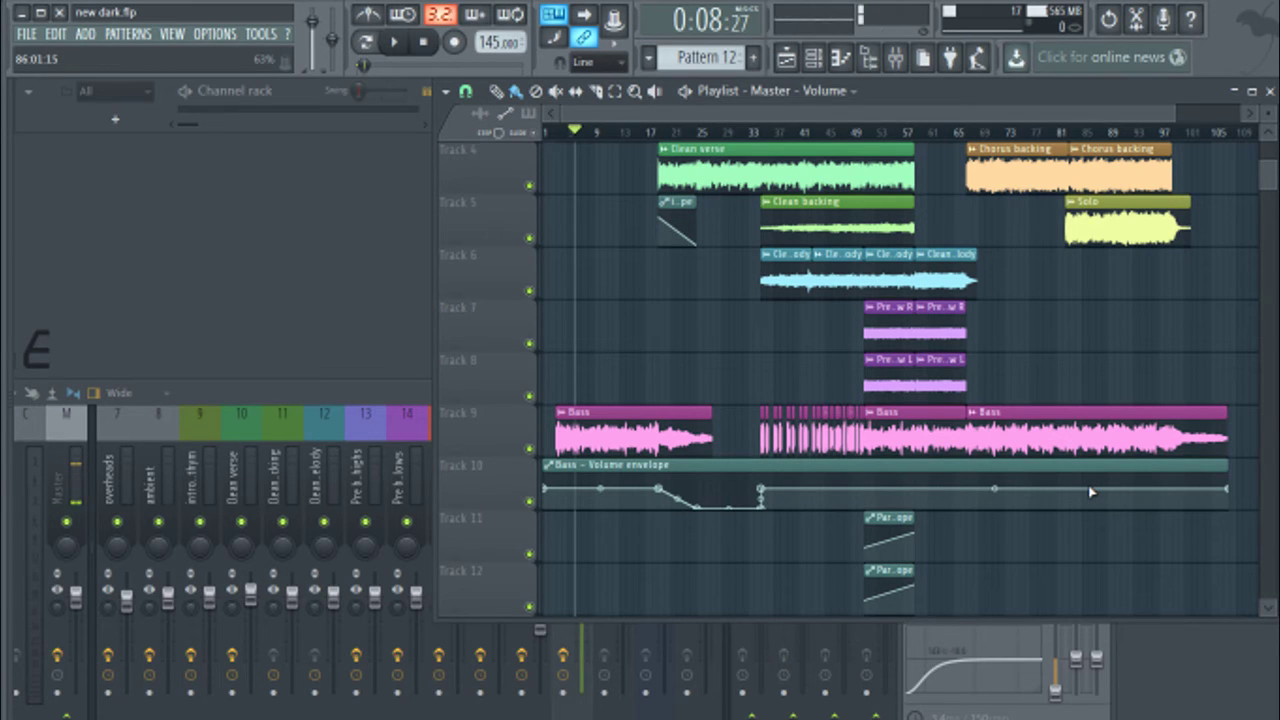
pyautogui.click(346, 398)
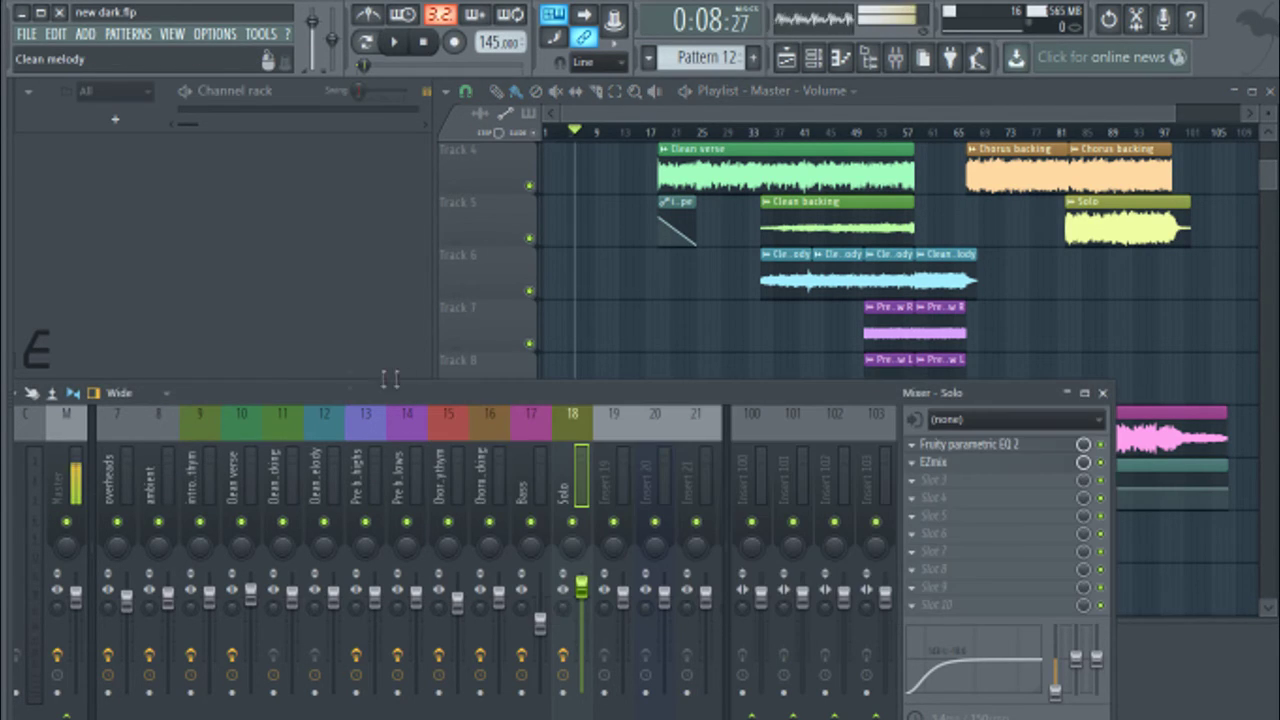
pyautogui.click(57, 483)
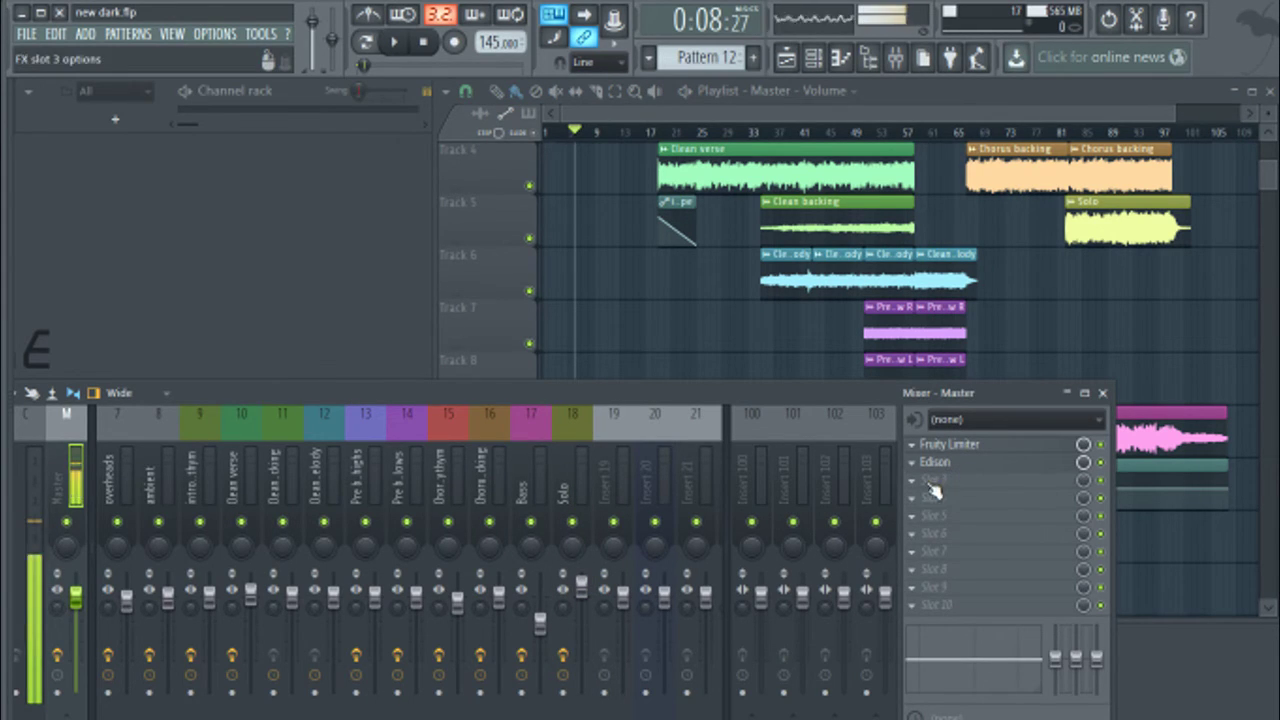
# Step: Review the full arrangement from Track 1 to Track 9 in the playlist, up to the Master envelope at the song's end
pyautogui.click(895, 124)
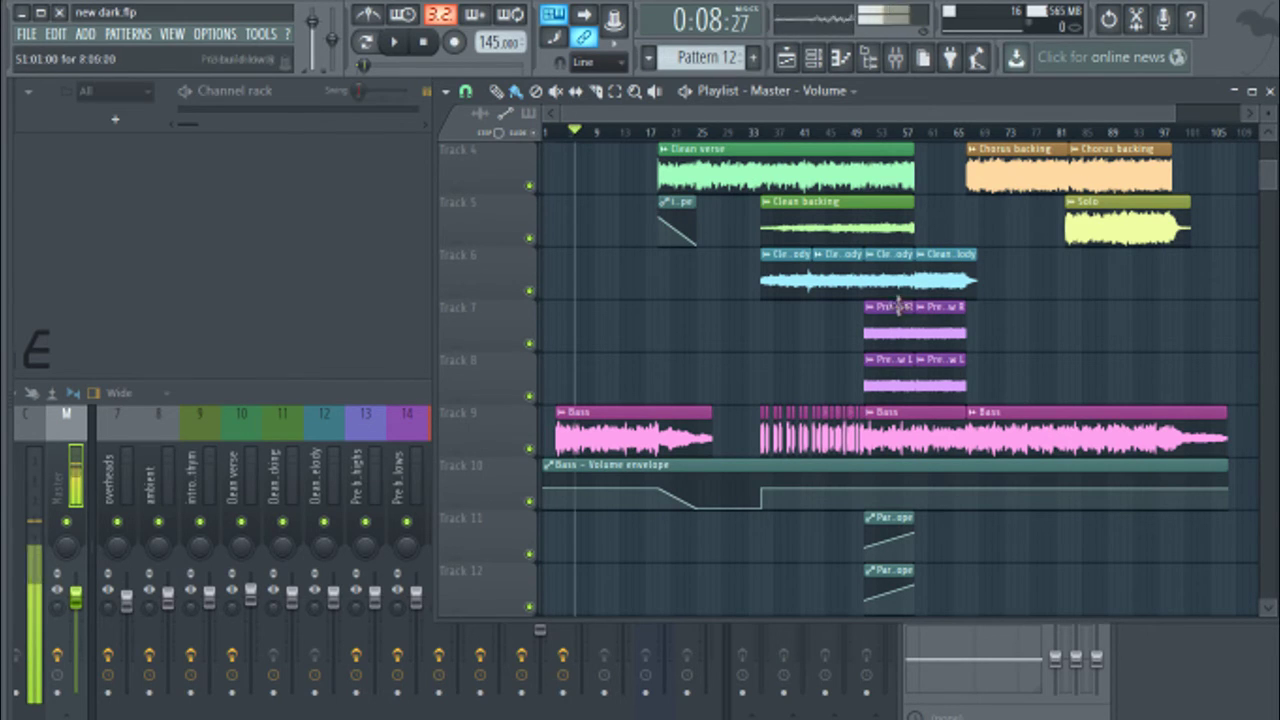
pyautogui.scroll(3, 857, 242)
pyautogui.click(380, 397)
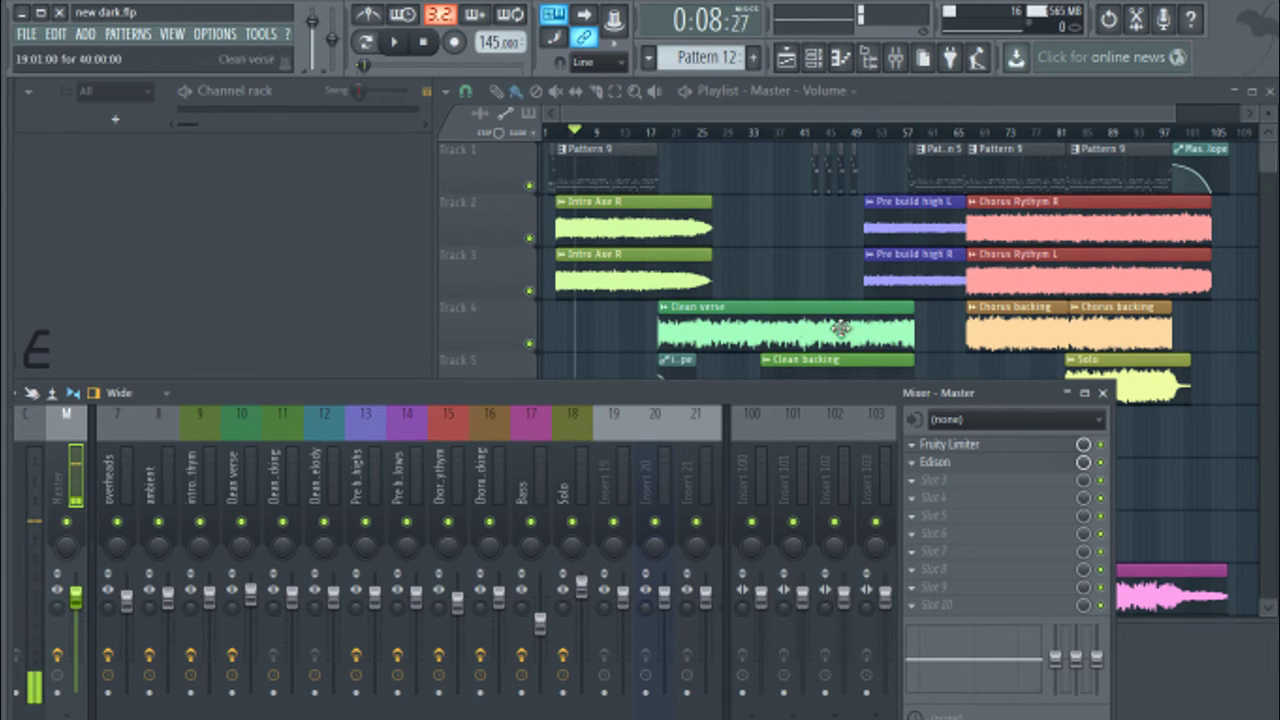
pyautogui.click(929, 116)
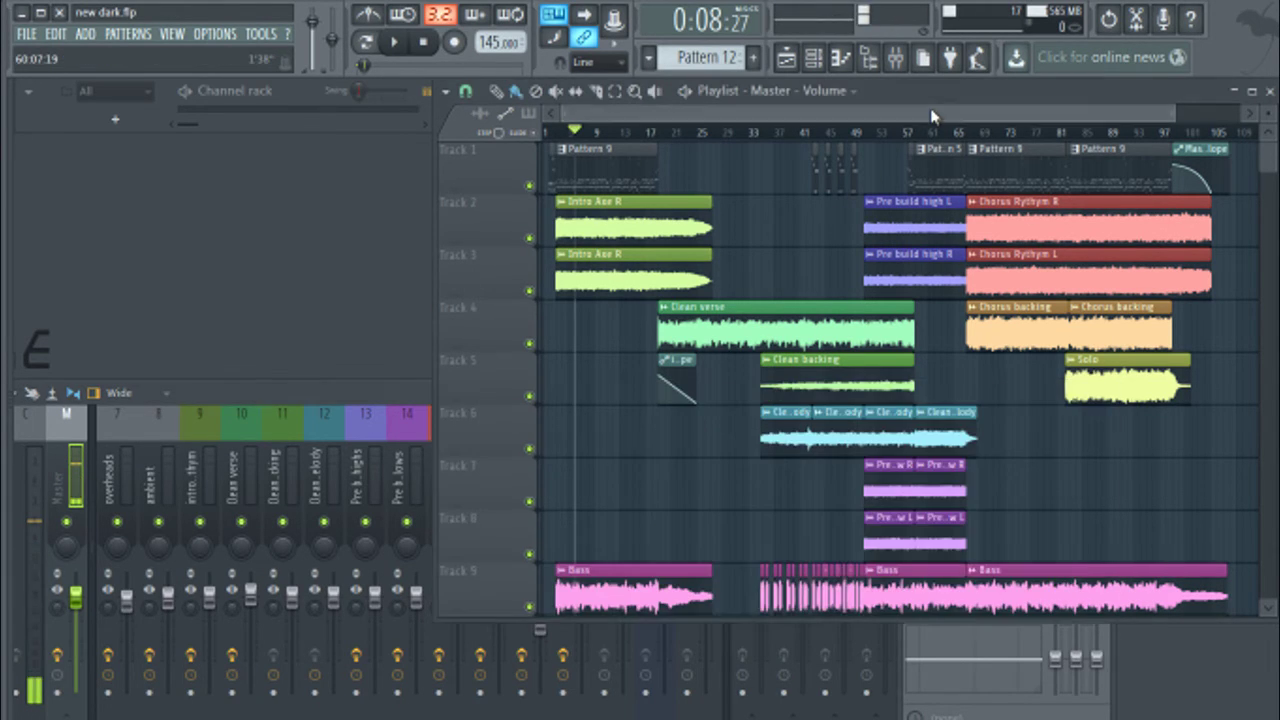
pyautogui.scroll(-2, 929, 116)
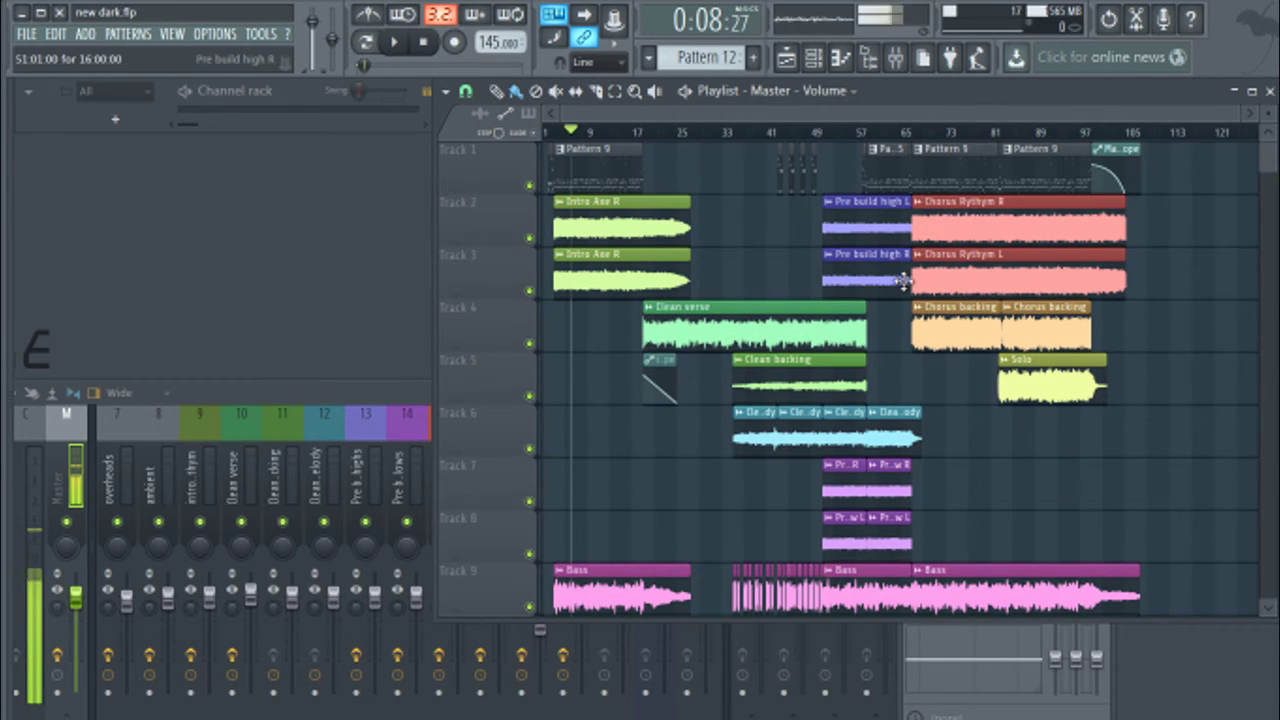
# Step: Open the song's wave file export dialog and close it without saving
pyautogui.click(258, 400)
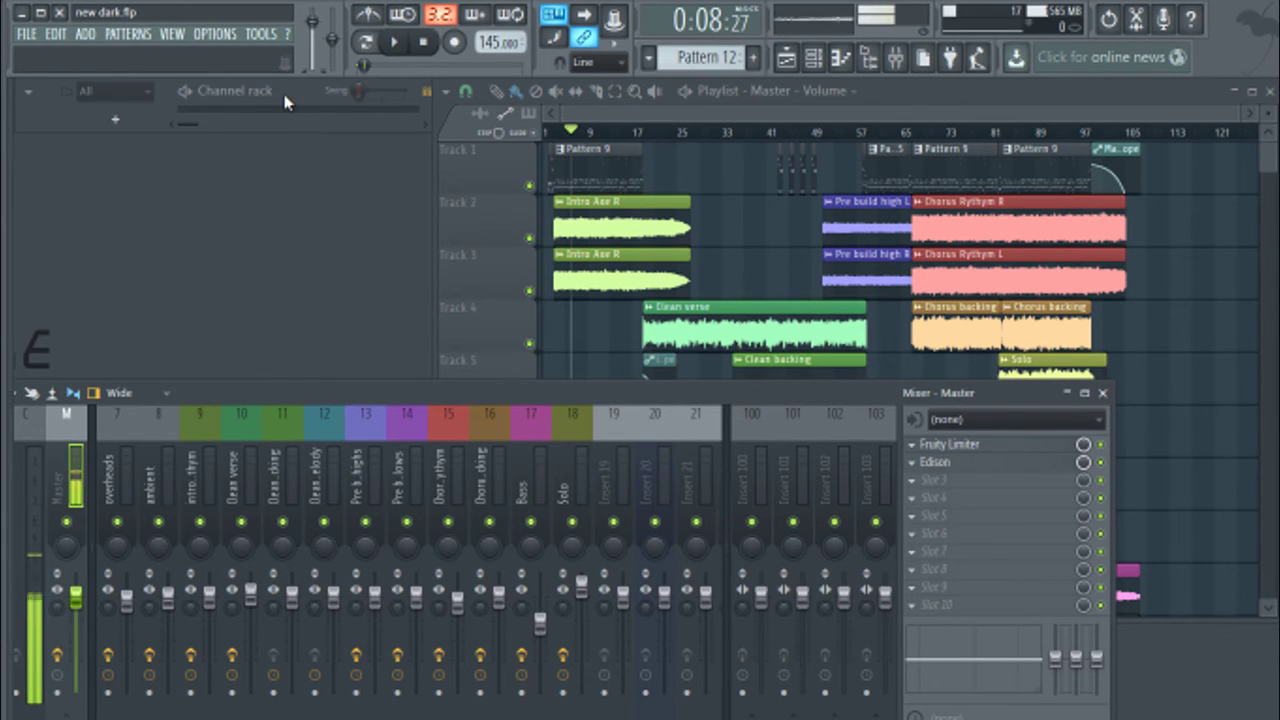
pyautogui.click(33, 37)
pyautogui.moveTo(150, 192)
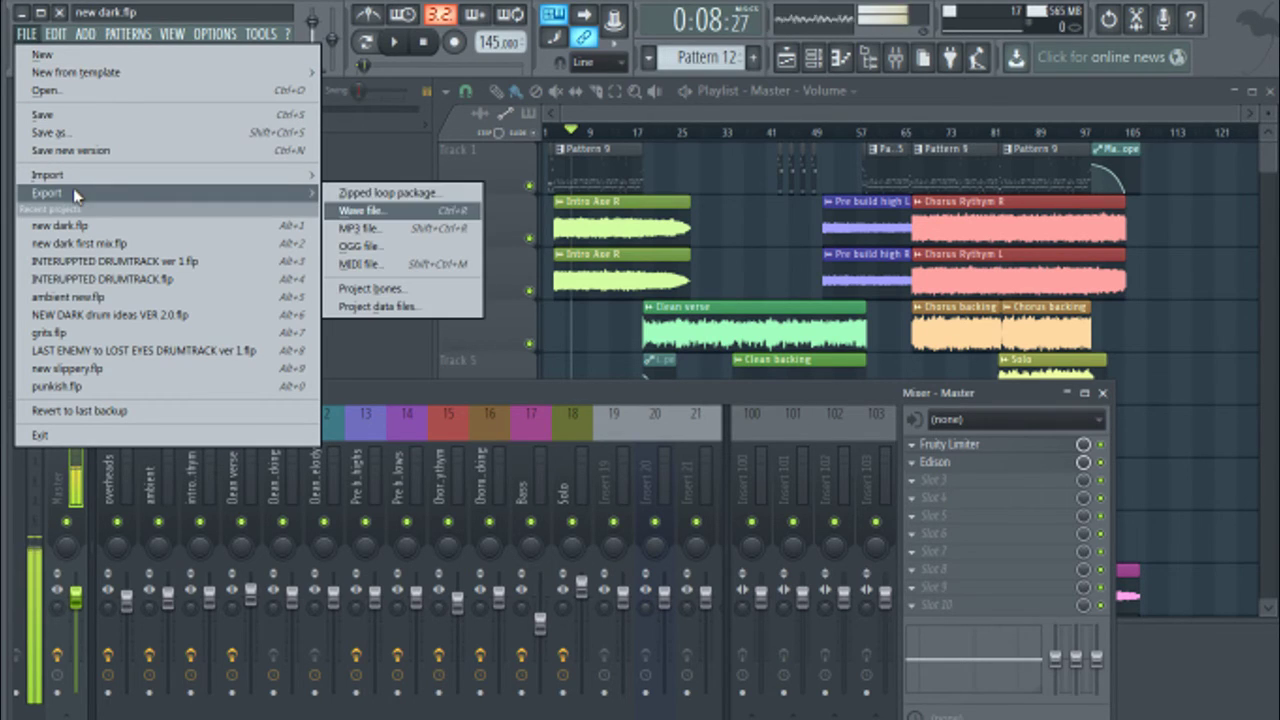
pyautogui.click(390, 211)
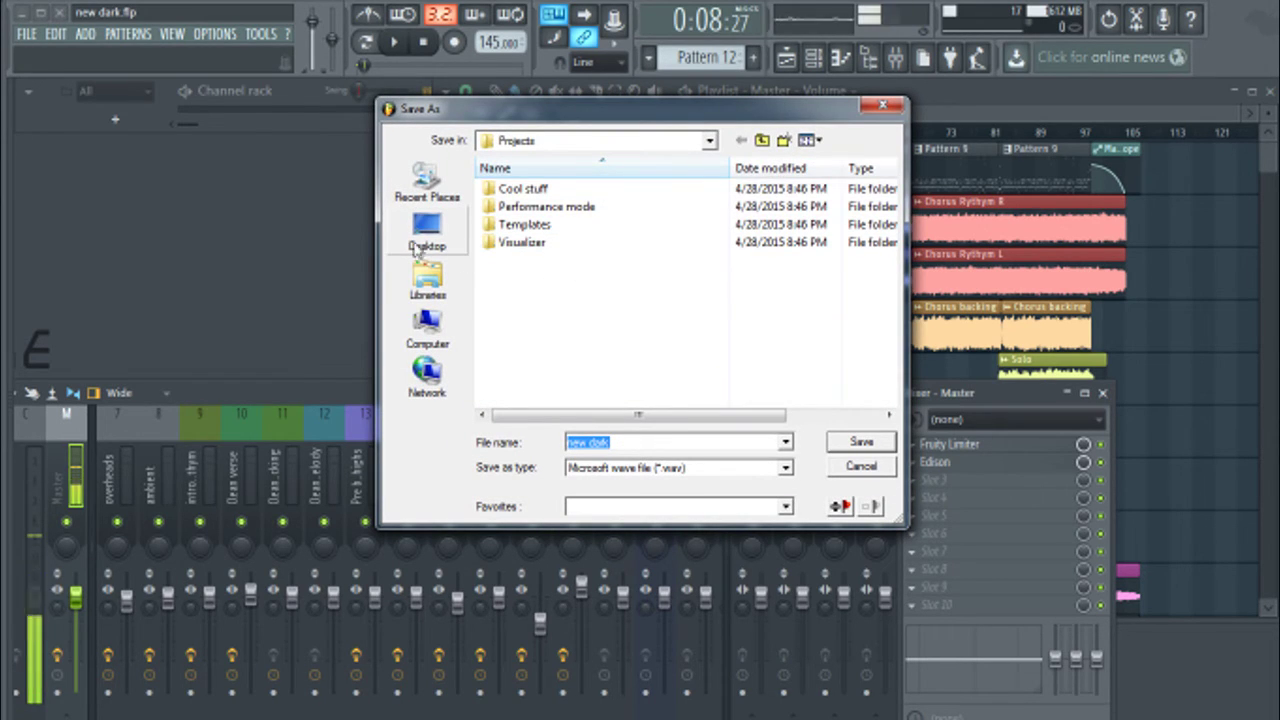
pyautogui.click(884, 107)
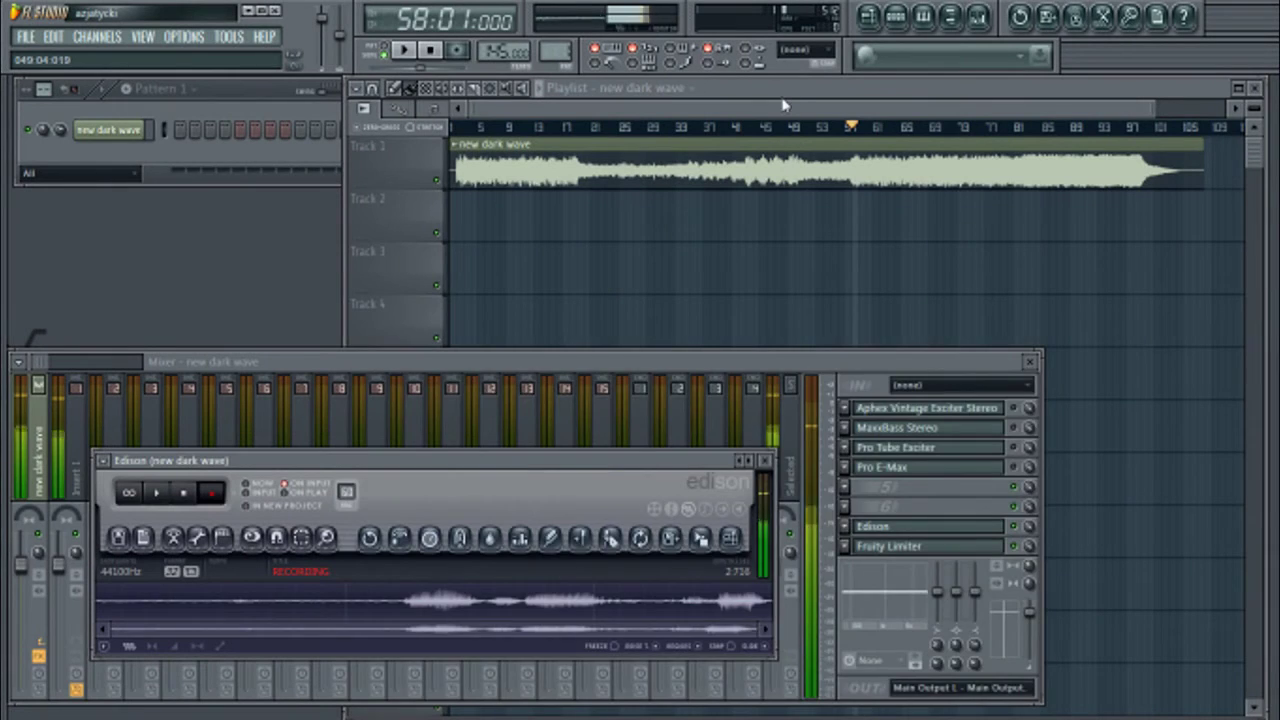
# Step: Close the Edison window in the mastering project that holds the new dark wave clip
pyautogui.click(786, 106)
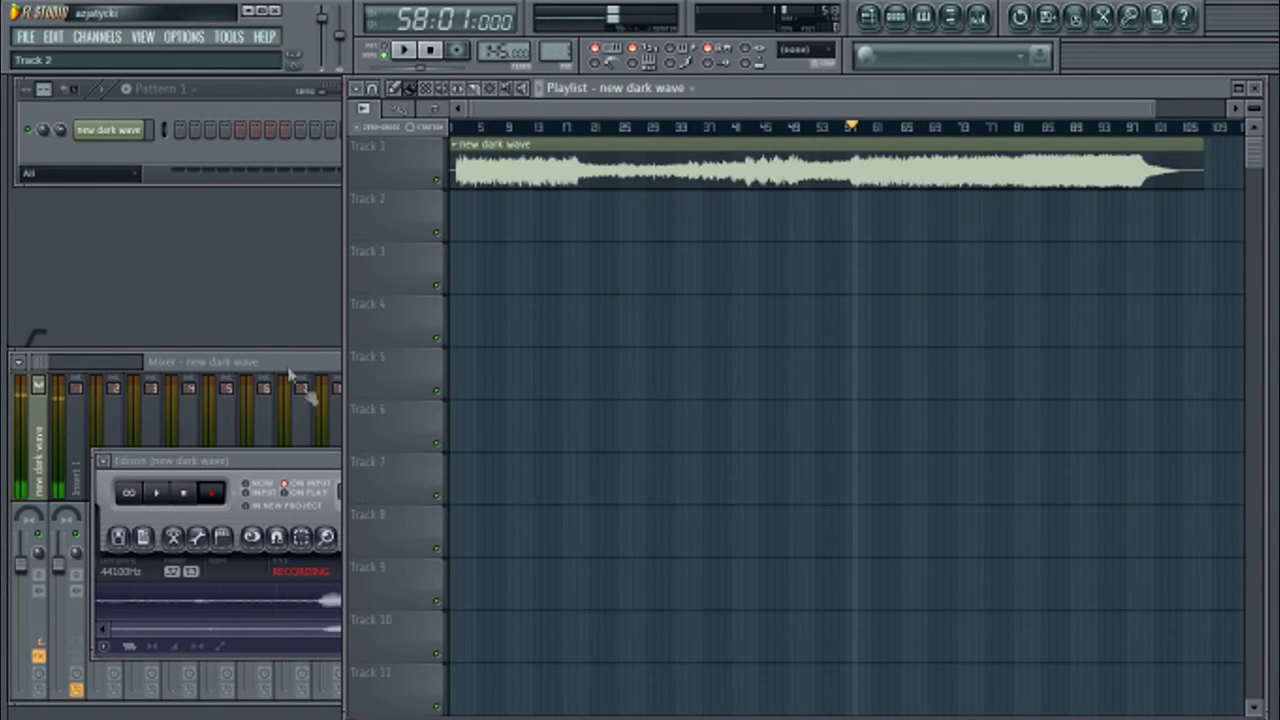
pyautogui.click(314, 458)
pyautogui.click(766, 459)
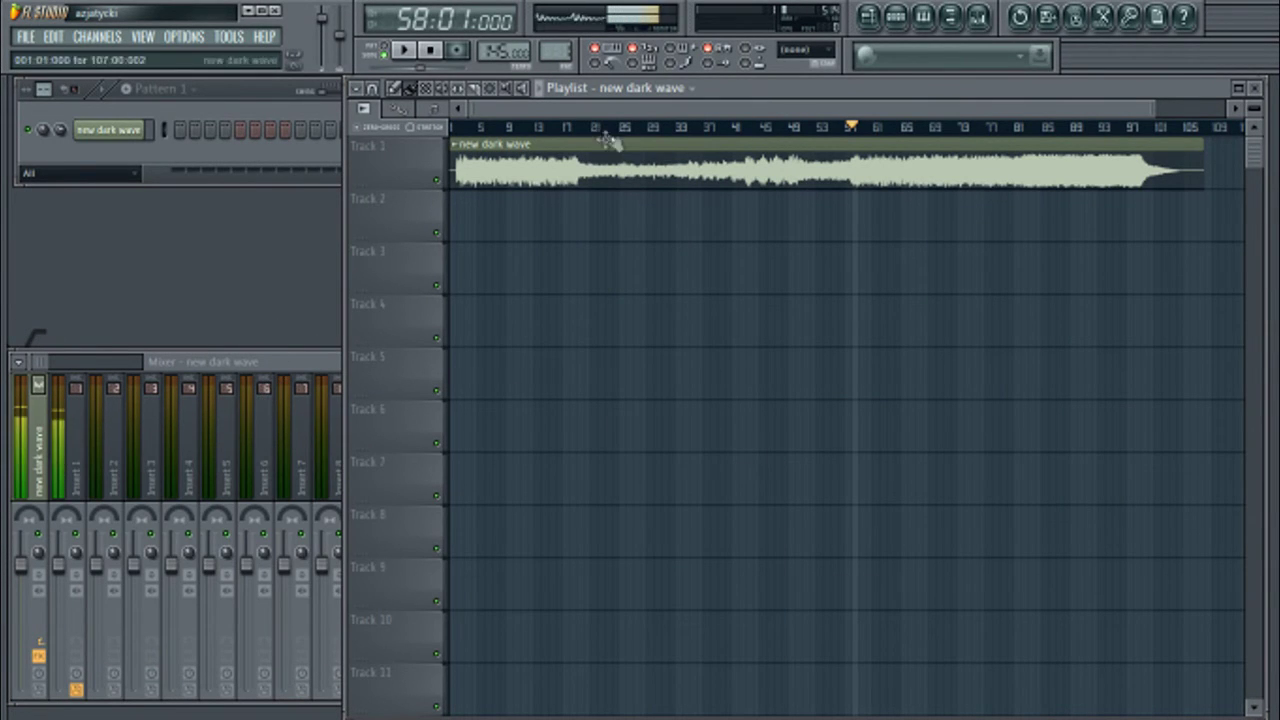
# Step: View the new dark wave clip on playlist Track 1, and bring the mixer and the channel rack forward
pyautogui.scroll(2, 617, 117)
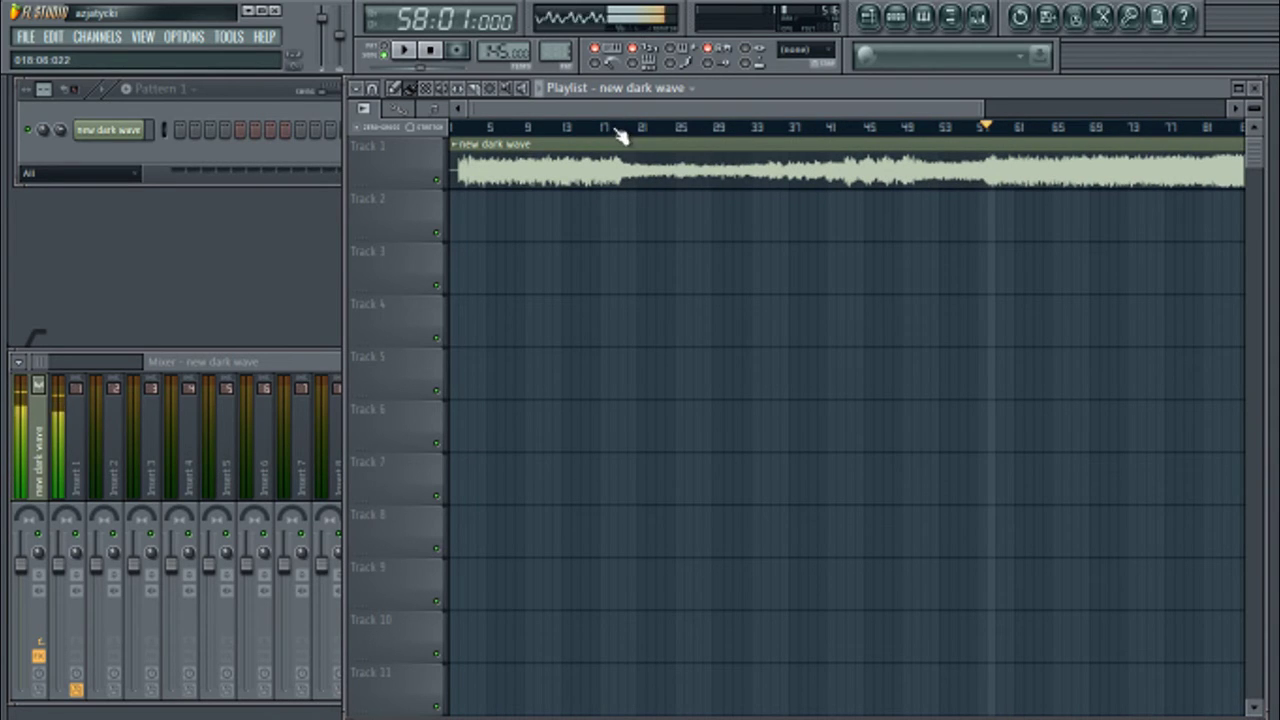
pyautogui.scroll(-1, 609, 117)
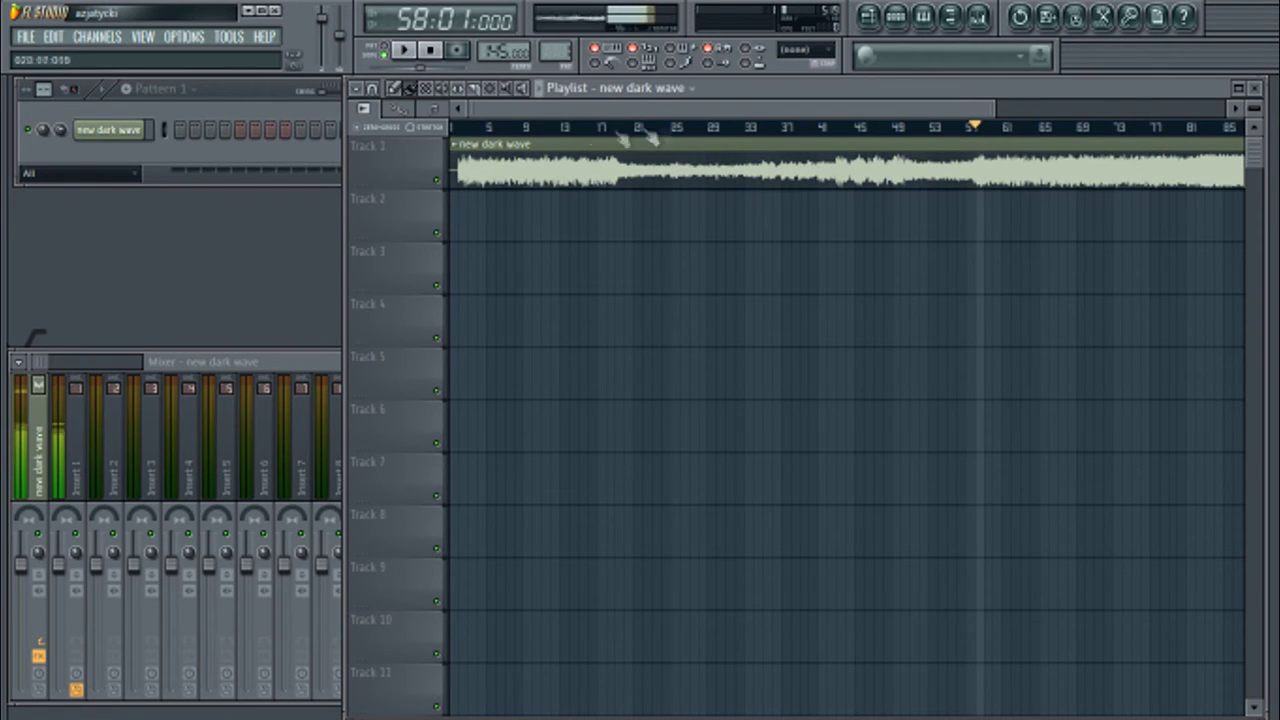
pyautogui.click(305, 358)
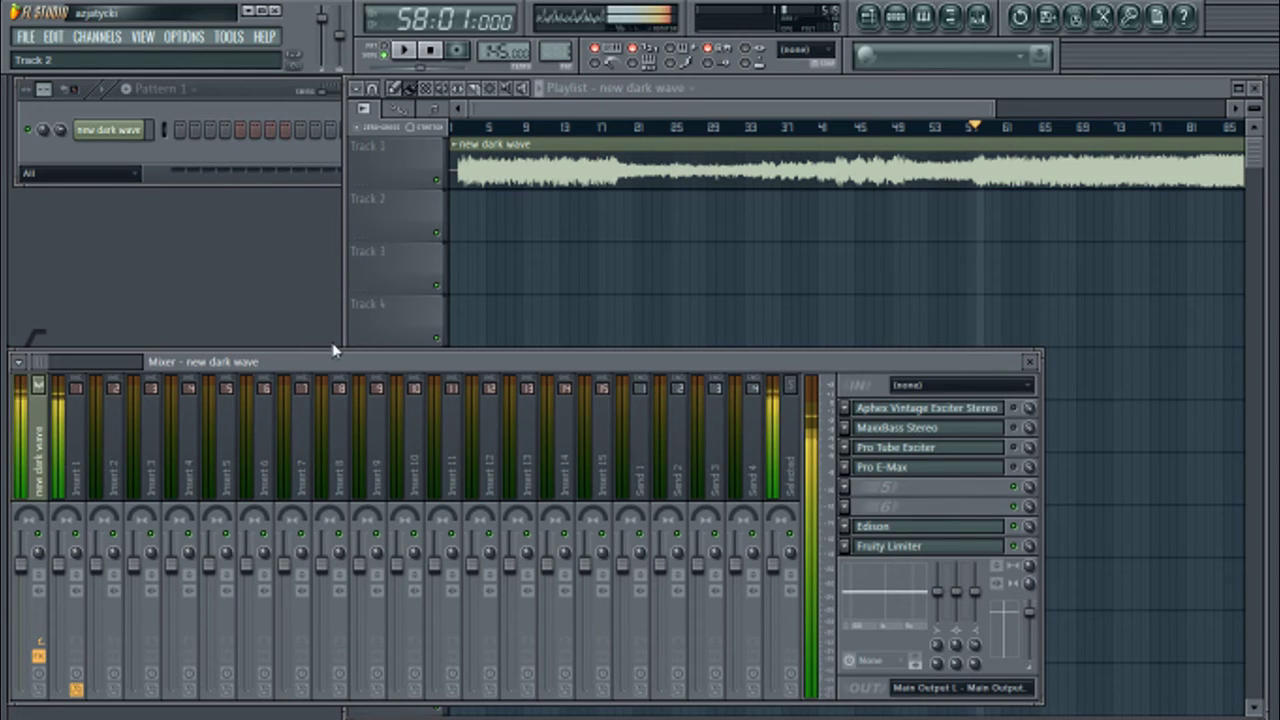
pyautogui.click(250, 168)
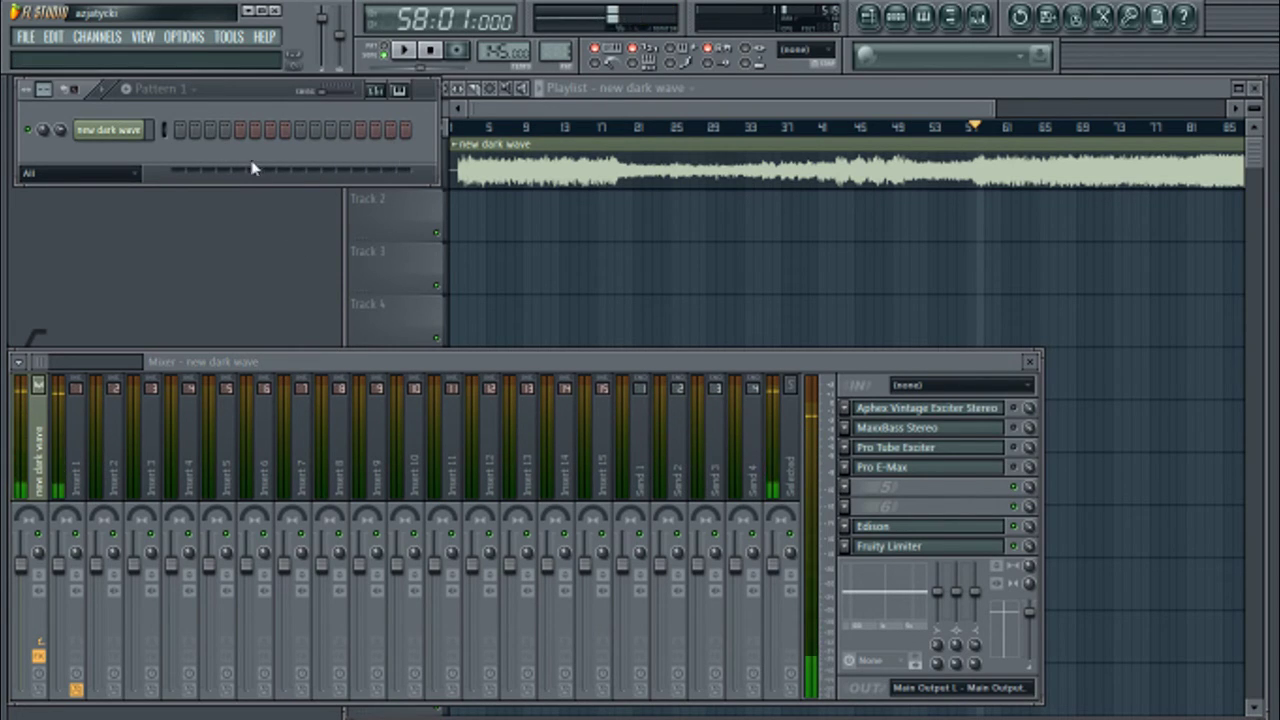
# Step: Place the playlist's playback position at bar 3 and show the mixer's effect slots in full view
pyautogui.click(713, 115)
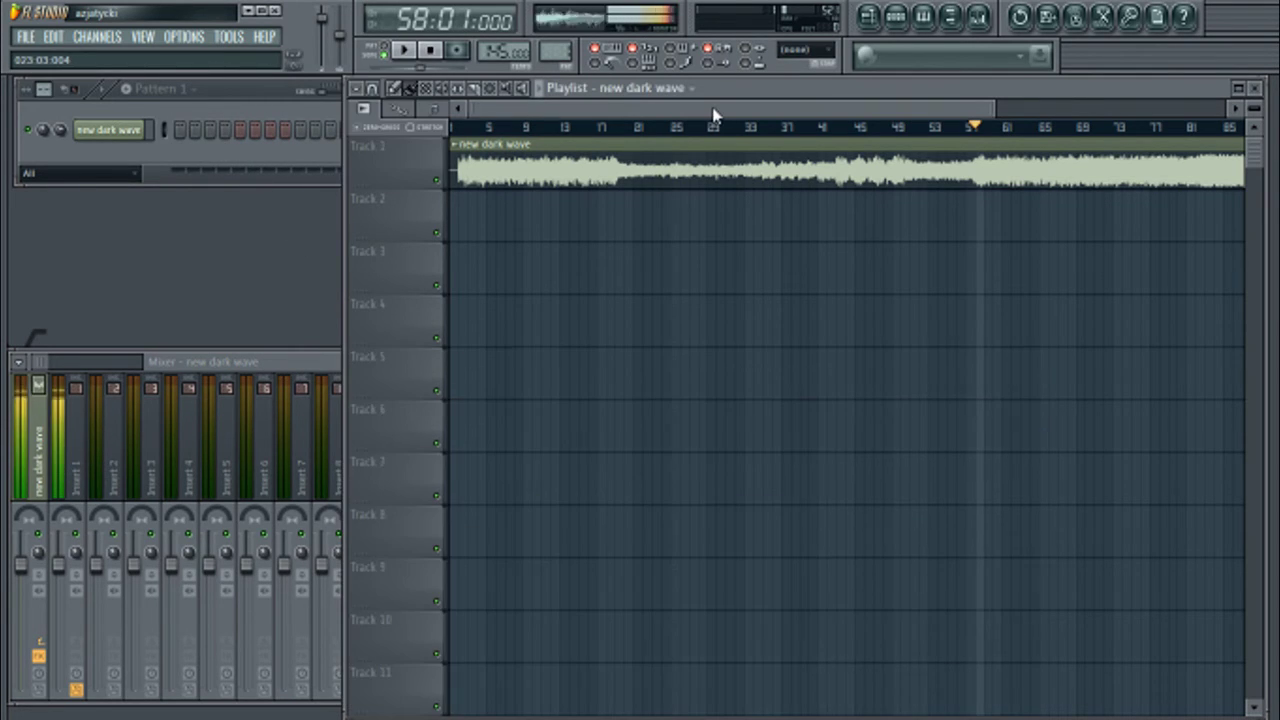
pyautogui.click(469, 128)
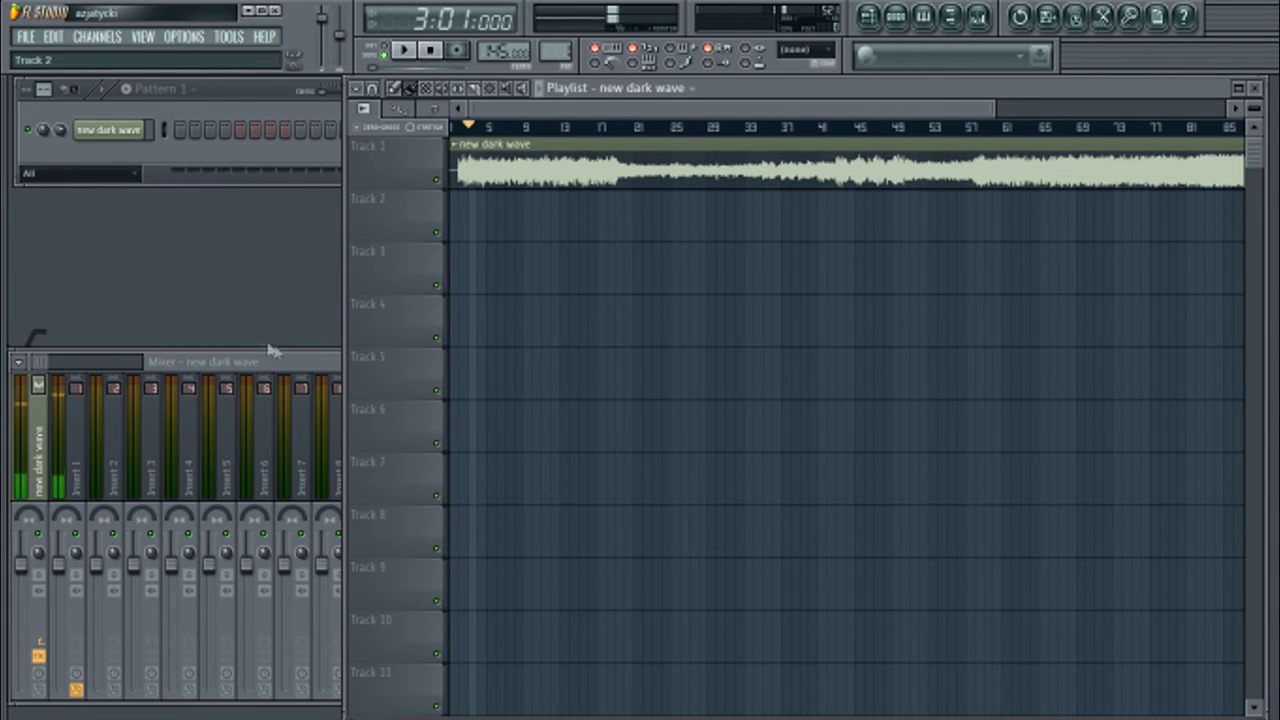
pyautogui.click(289, 362)
pyautogui.moveTo(911, 366); pyautogui.dragTo(911, 317)
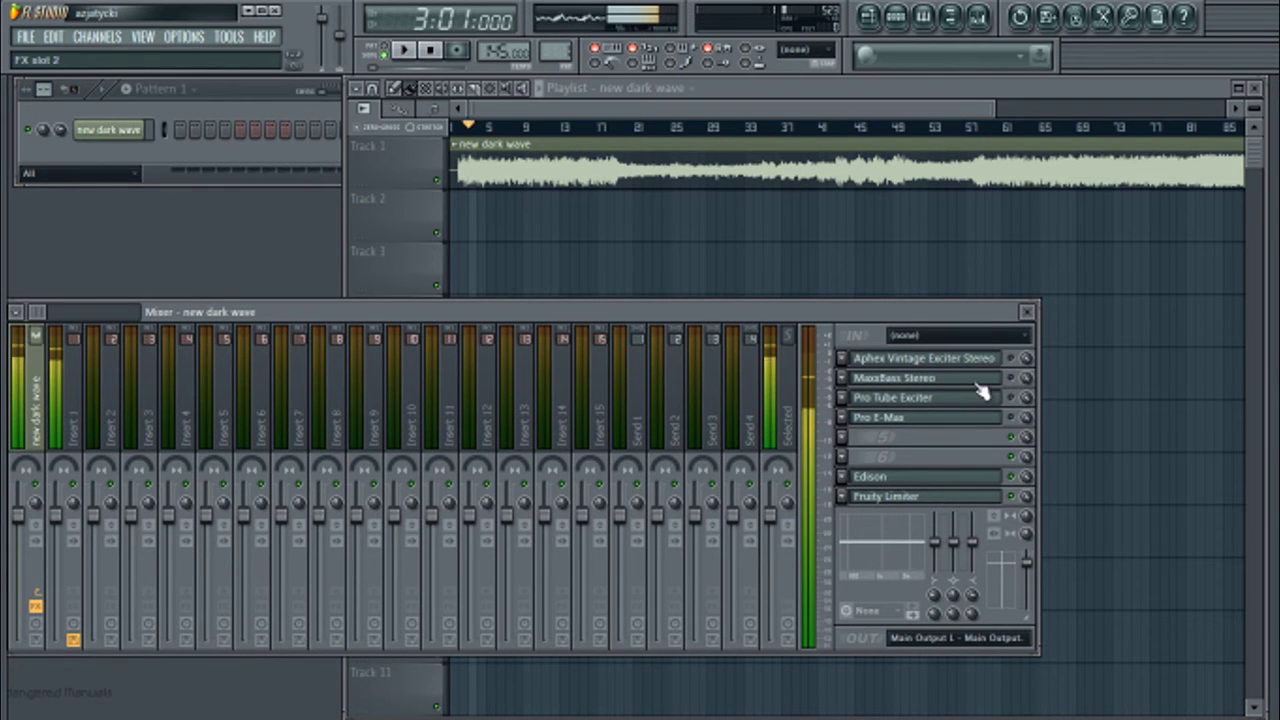
# Step: Open the Aphex Vintage Exciter Stereo on the new dark wave mixer track and place its window fully in view
pyautogui.click(924, 362)
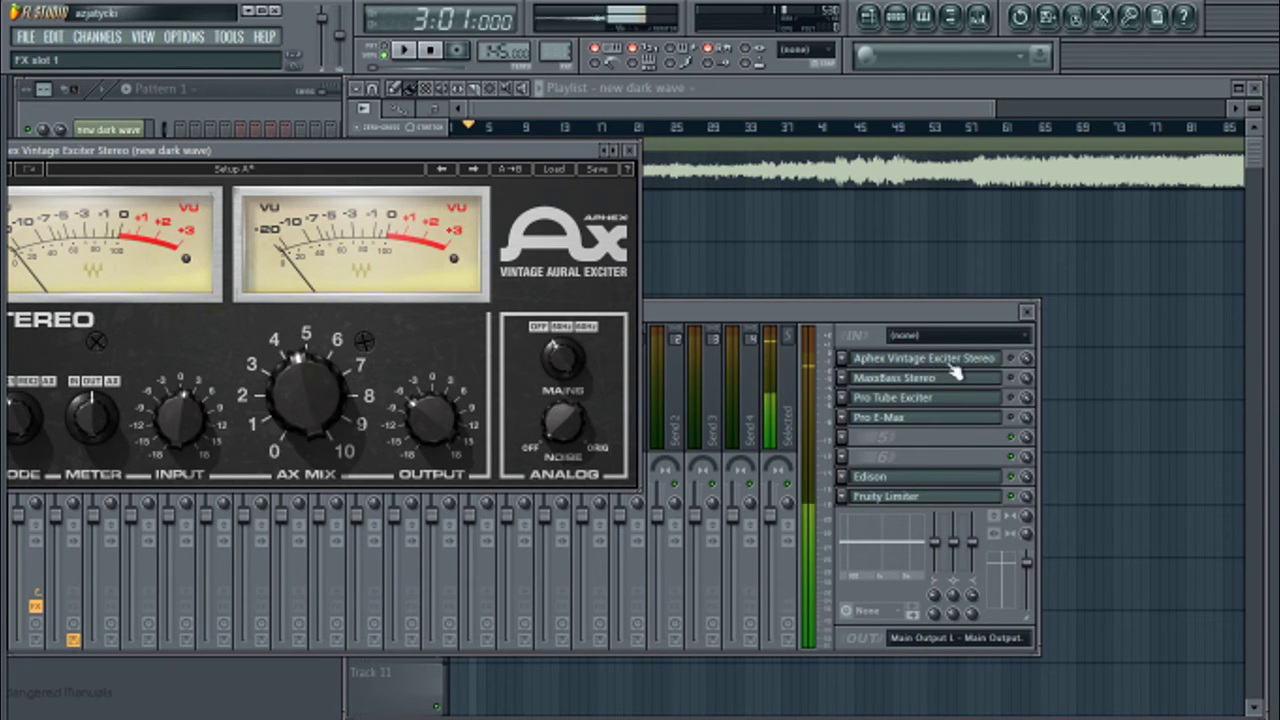
pyautogui.moveTo(305, 155); pyautogui.dragTo(403, 250)
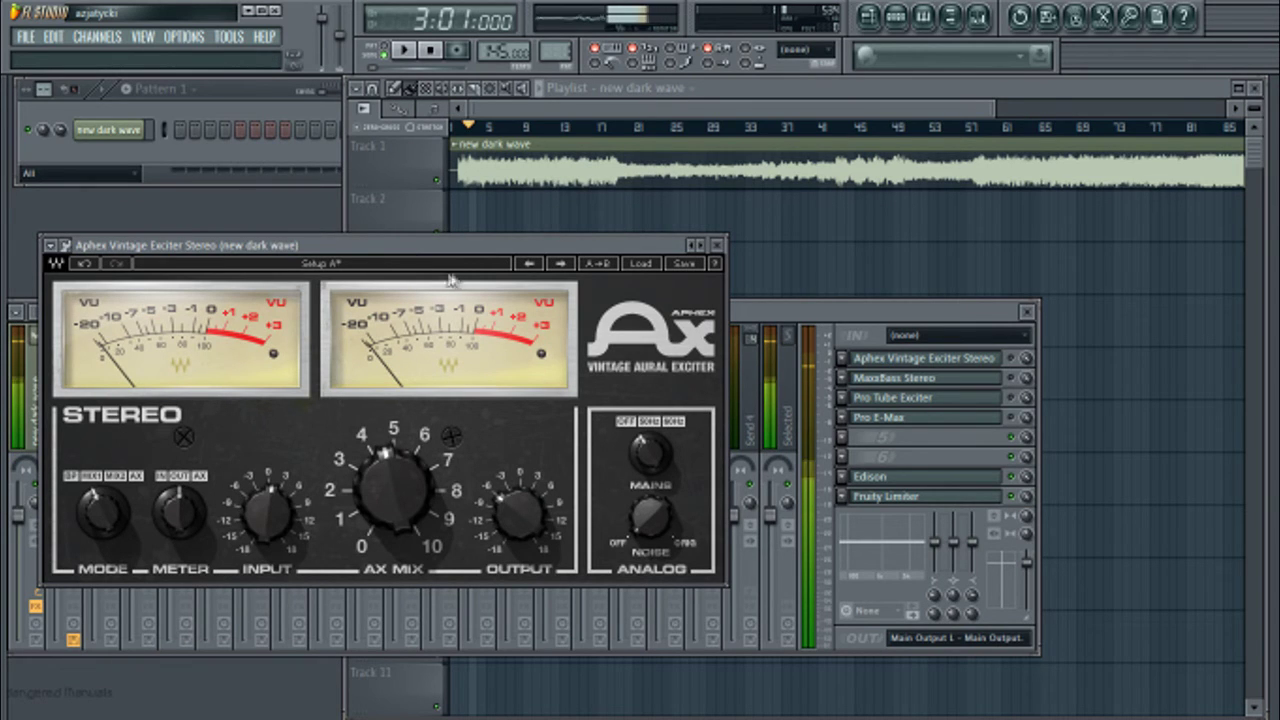
pyautogui.click(565, 115)
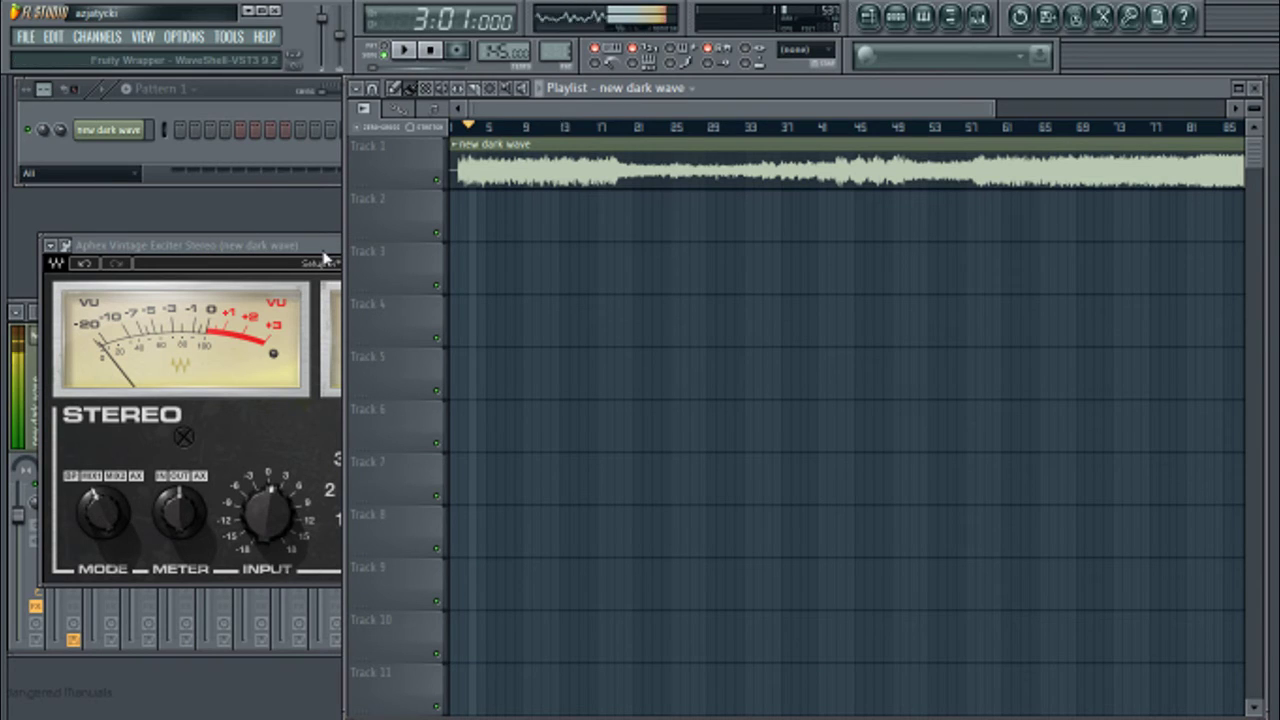
pyautogui.click(323, 250)
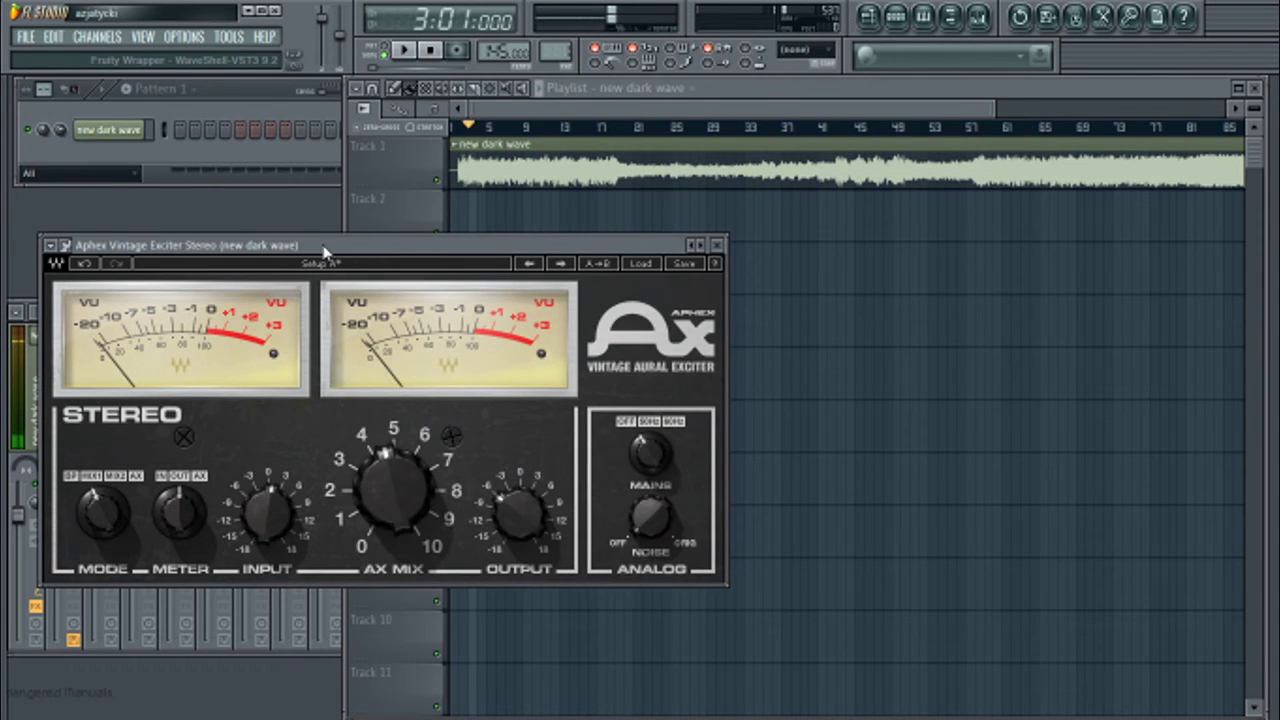
# Step: Play the song from its start, switch on the Aphex Vintage Exciter Stereo slot to compare the sound, and stop playback
pyautogui.click(472, 133)
pyautogui.press('space')
pyautogui.click(320, 300)
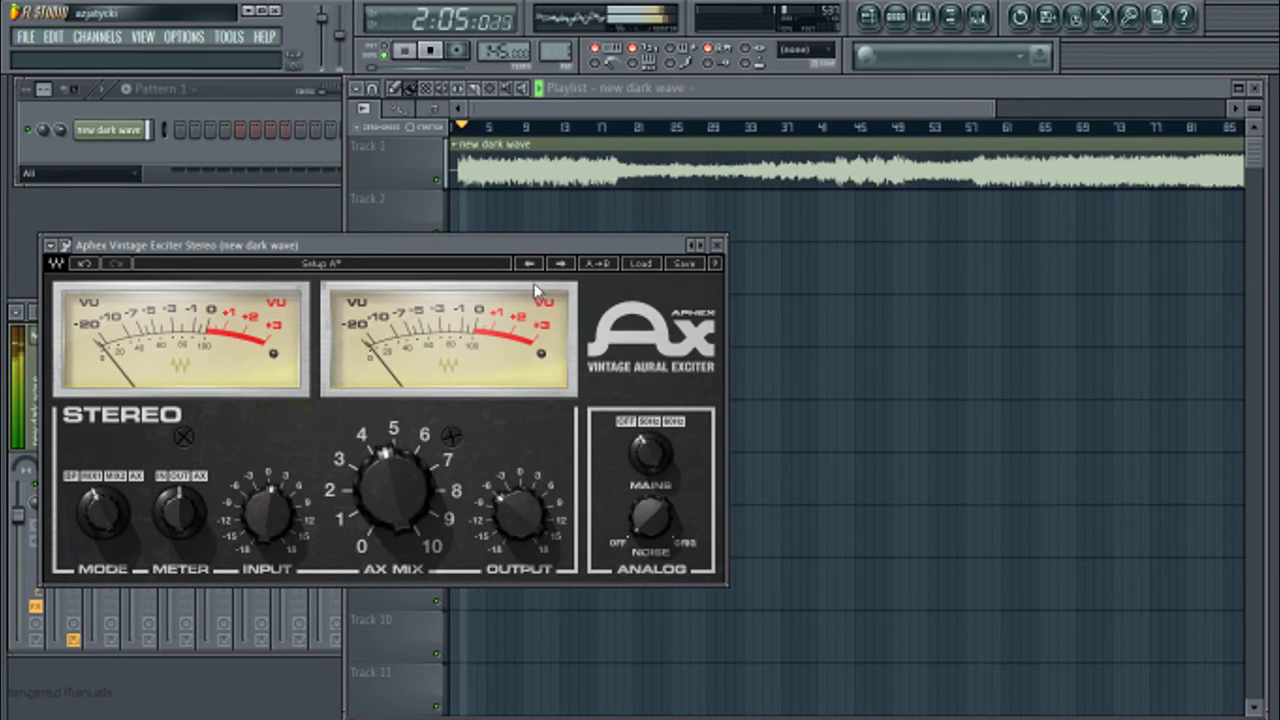
pyautogui.click(30, 308)
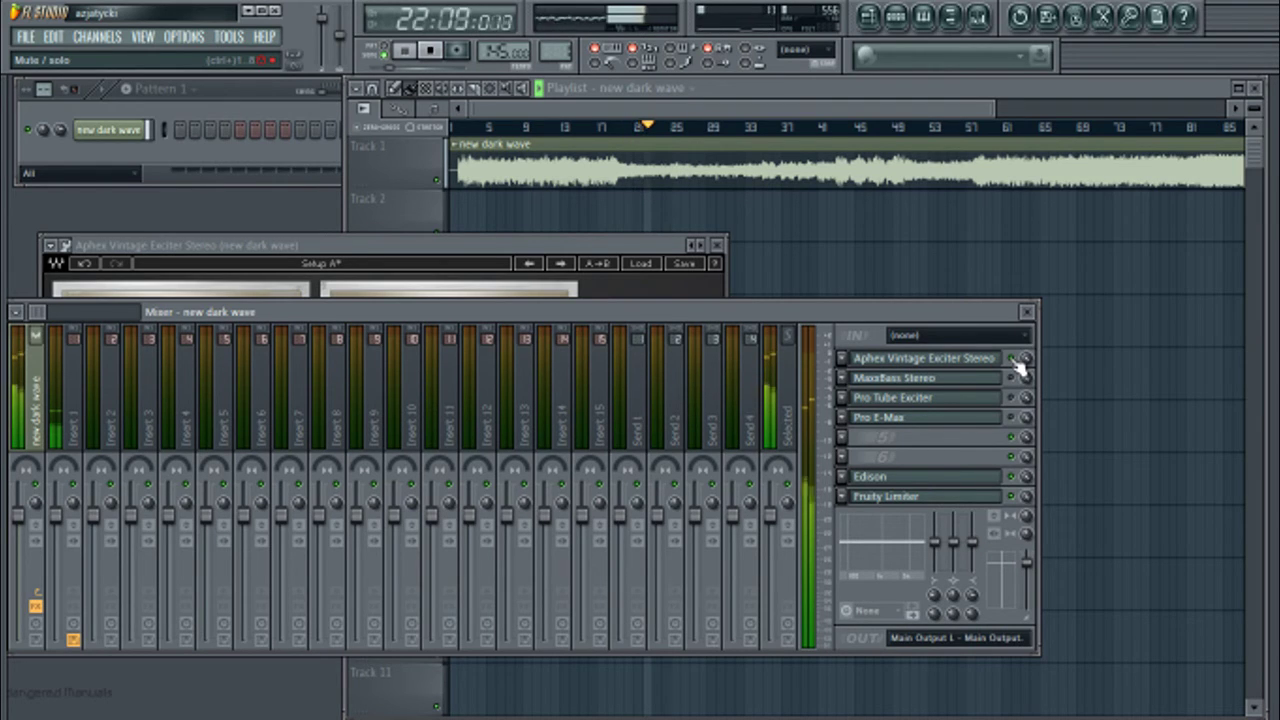
pyautogui.press('space')
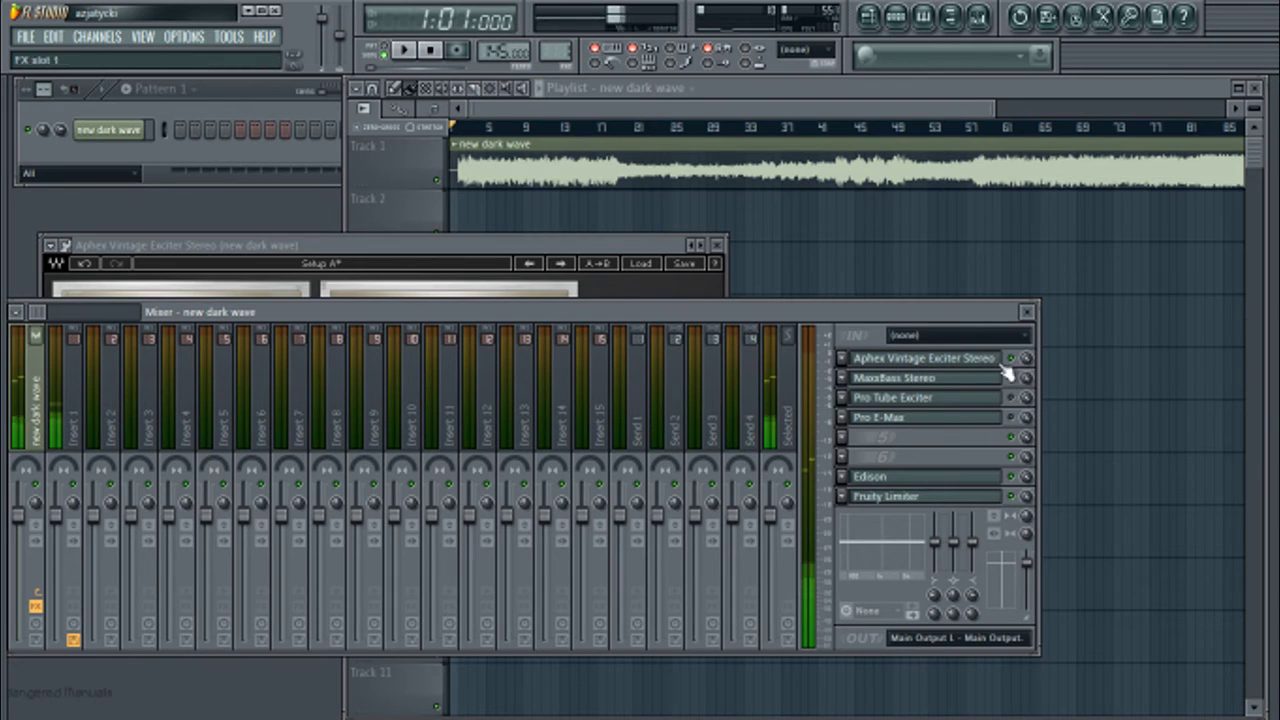
# Step: Examine the AX Mix control in the Aphex Vintage Exciter Stereo and close its window
pyautogui.click(610, 270)
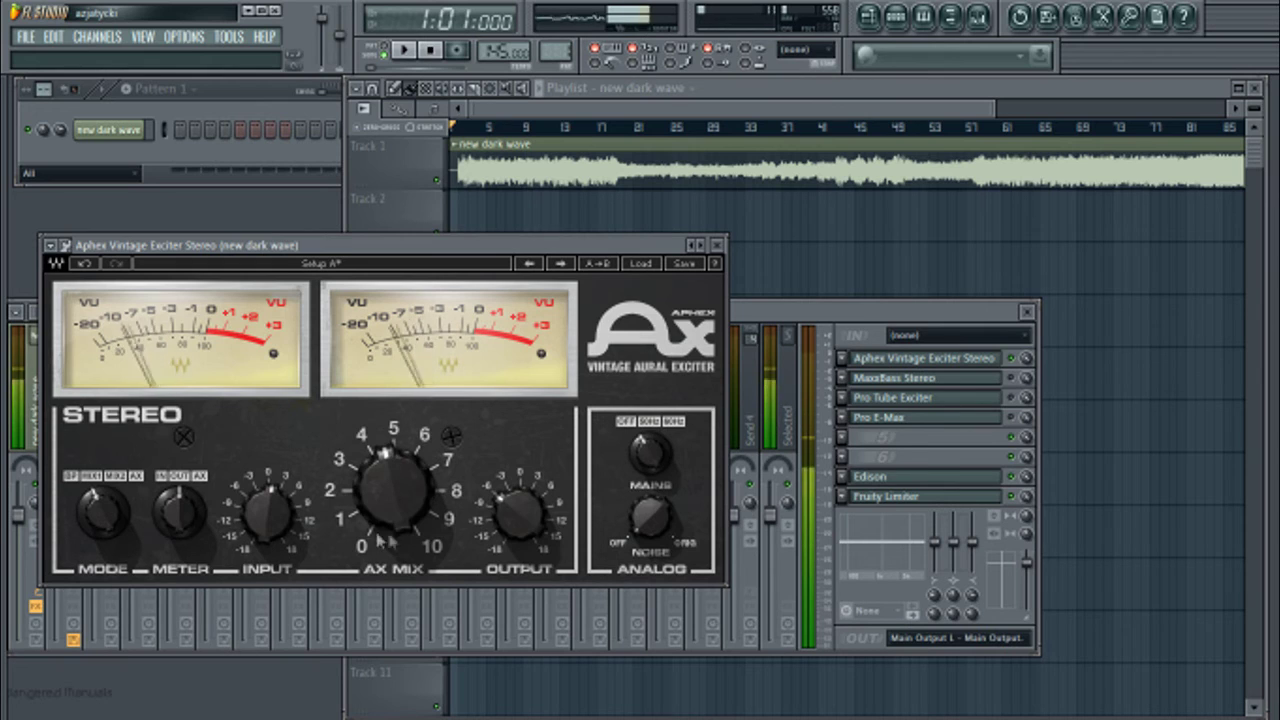
pyautogui.moveTo(365, 520); pyautogui.dragTo(352, 485)
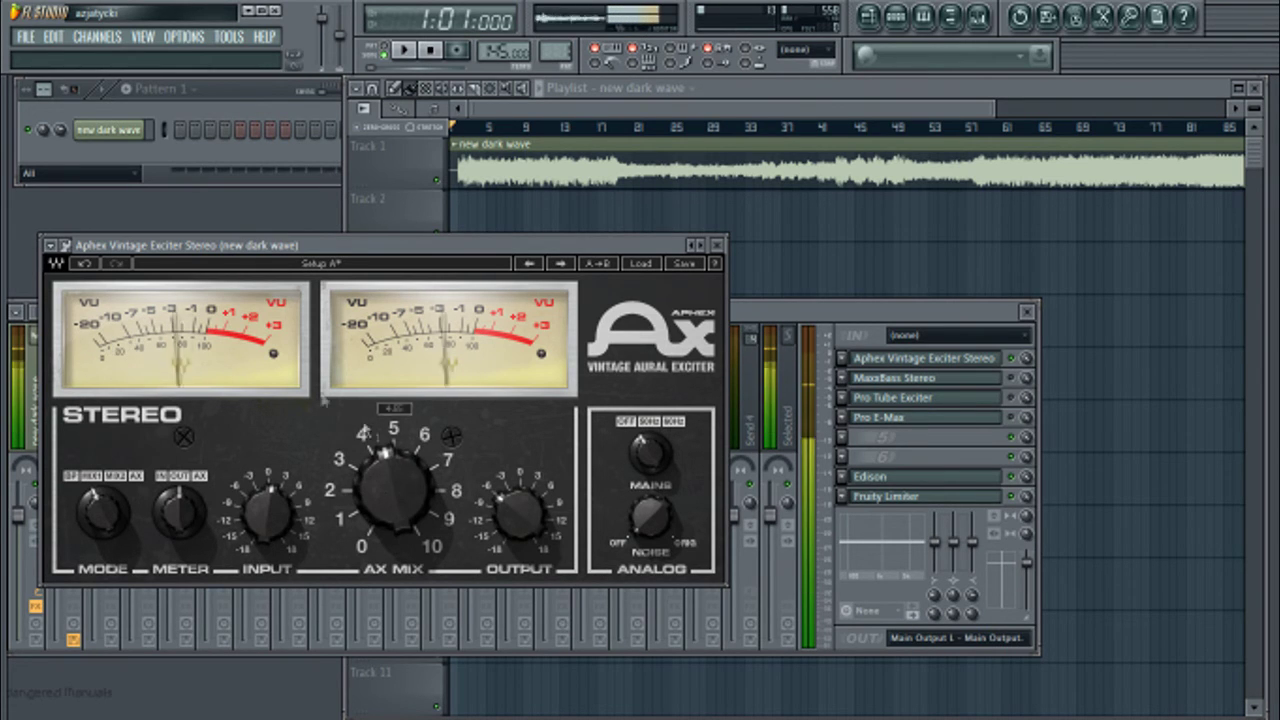
pyautogui.moveTo(392, 512)
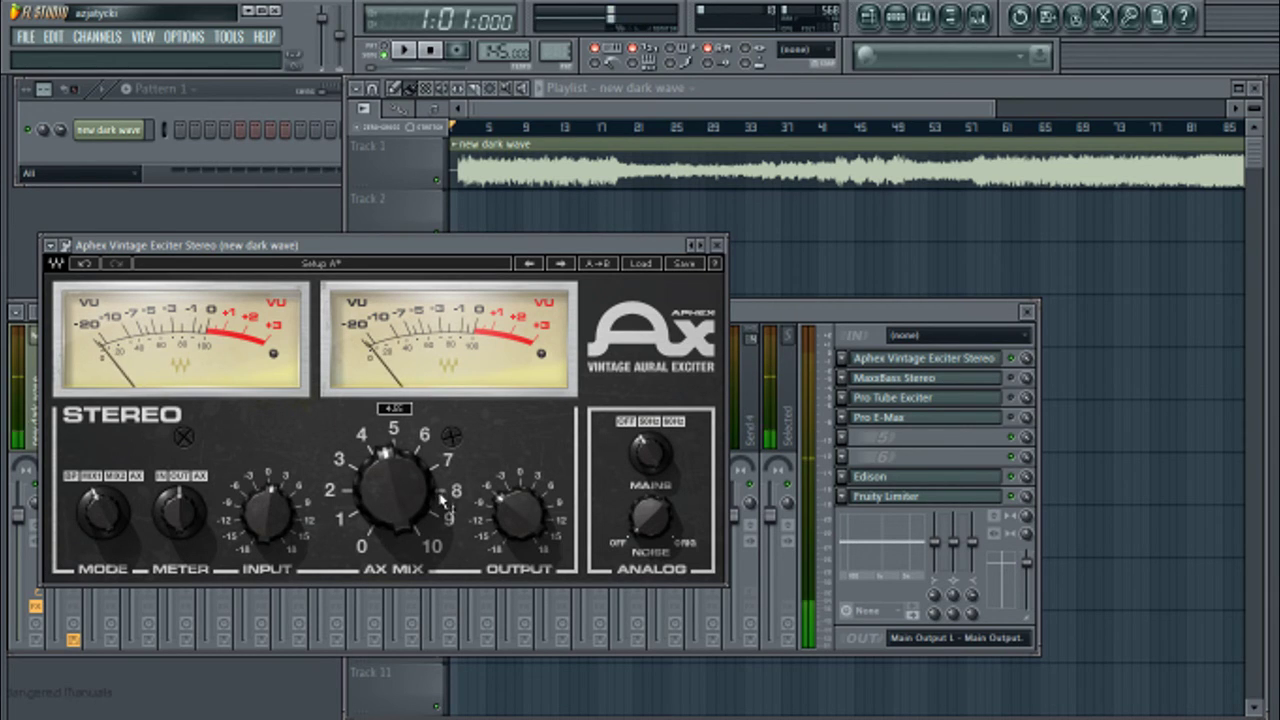
pyautogui.click(717, 244)
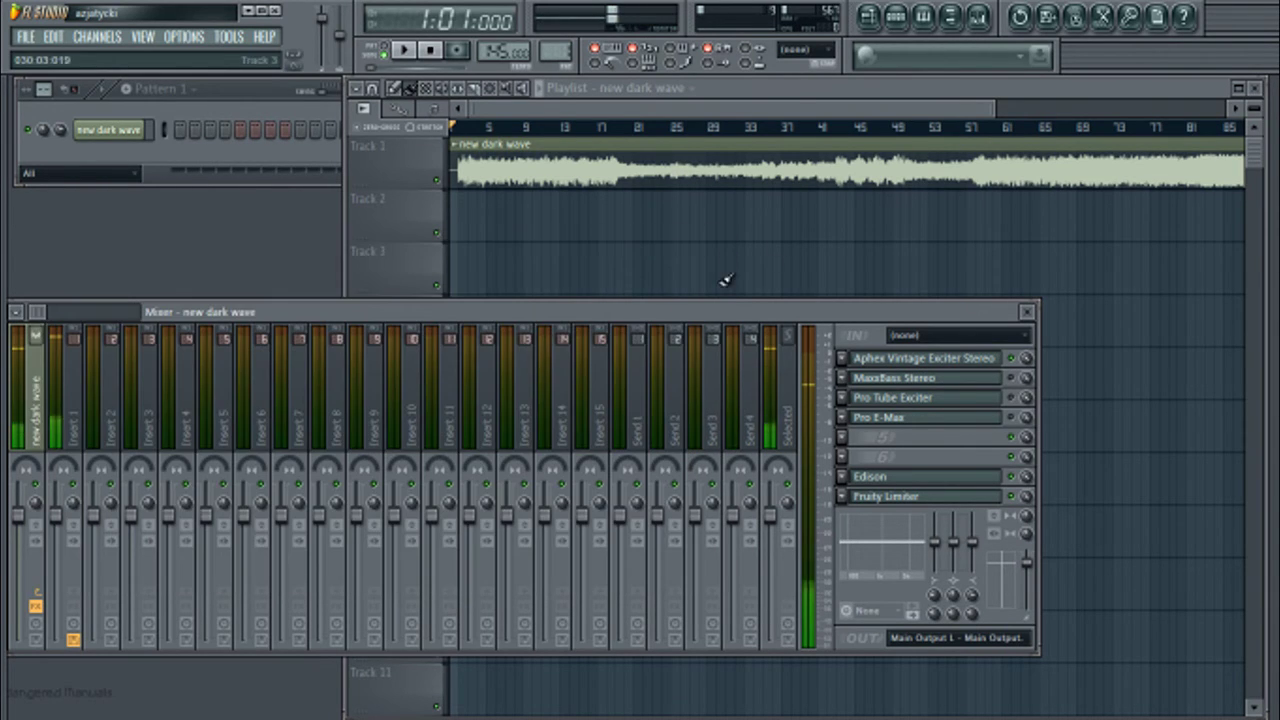
# Step: Open MaxxBass Stereo on the new dark wave mixer track and position its window beside the effect slots
pyautogui.click(950, 380)
pyautogui.moveTo(515, 348); pyautogui.dragTo(410, 312)
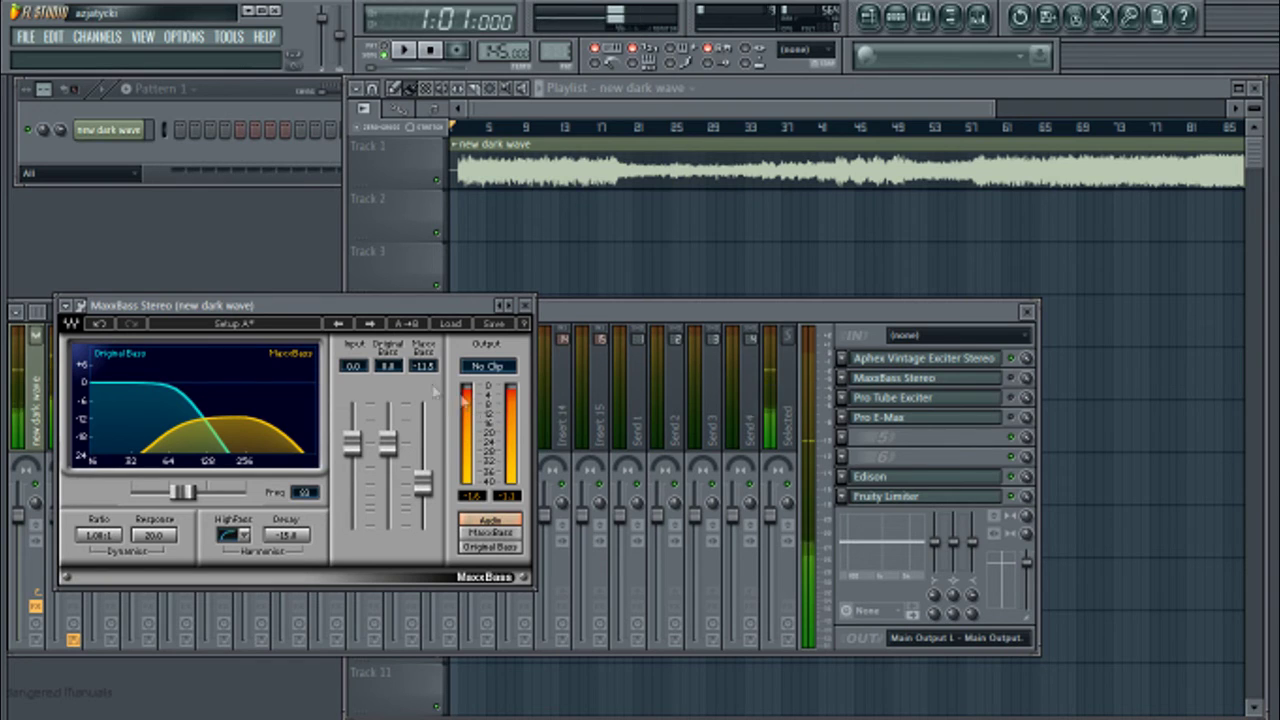
pyautogui.moveTo(274, 309); pyautogui.dragTo(235, 227)
pyautogui.moveTo(337, 226); pyautogui.dragTo(341, 278)
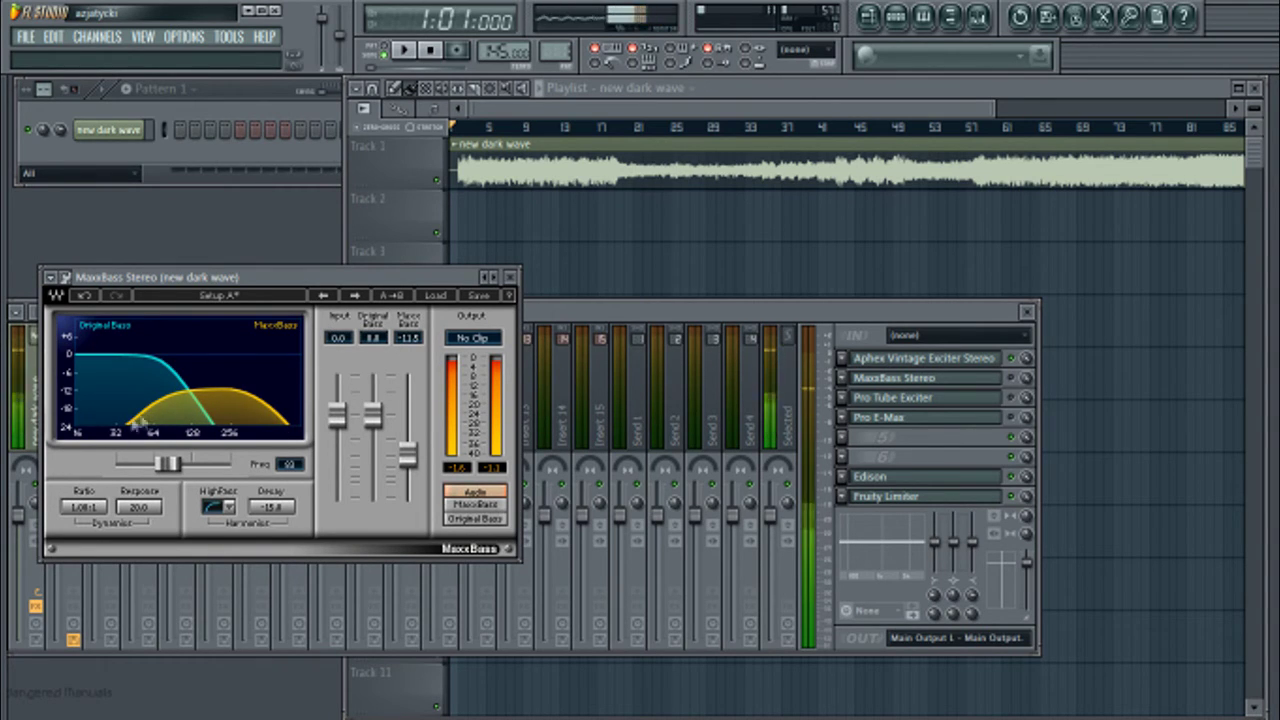
pyautogui.moveTo(258, 287); pyautogui.dragTo(275, 307)
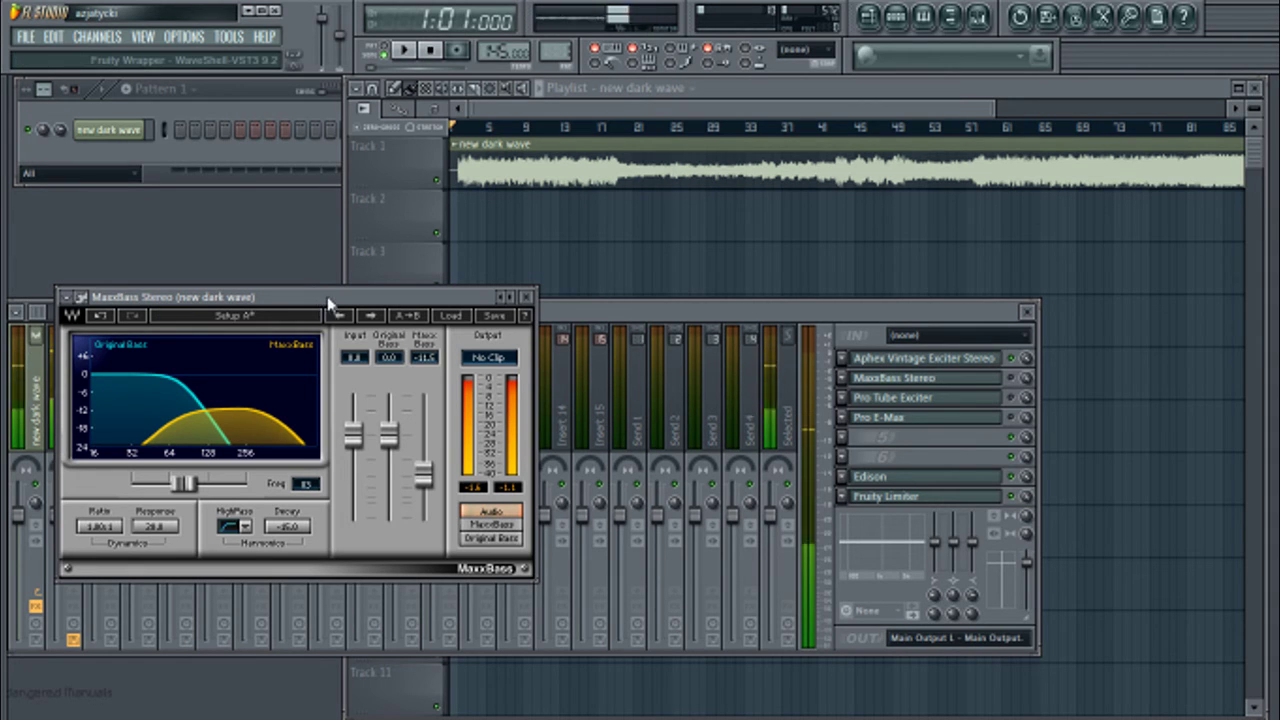
pyautogui.moveTo(328, 301); pyautogui.dragTo(328, 291)
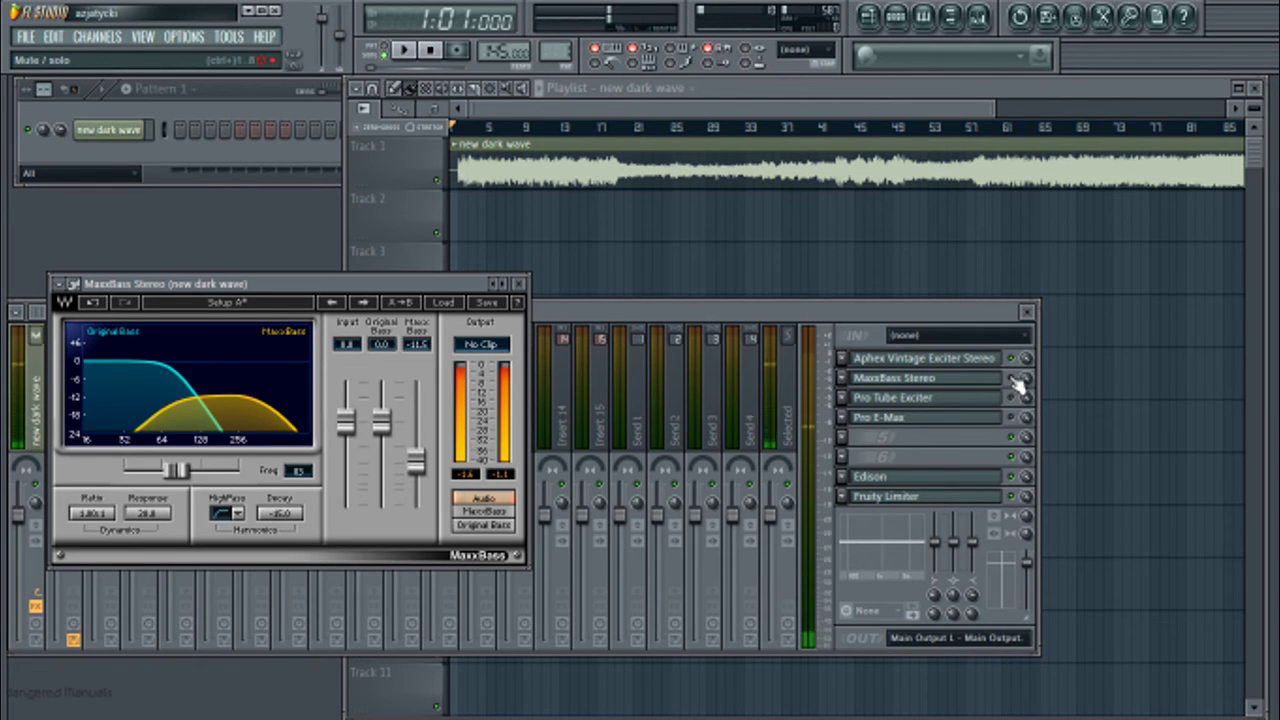
# Step: Play the song from bar 2 with the MaxxBass Stereo window in front of the playlist
pyautogui.click(470, 140)
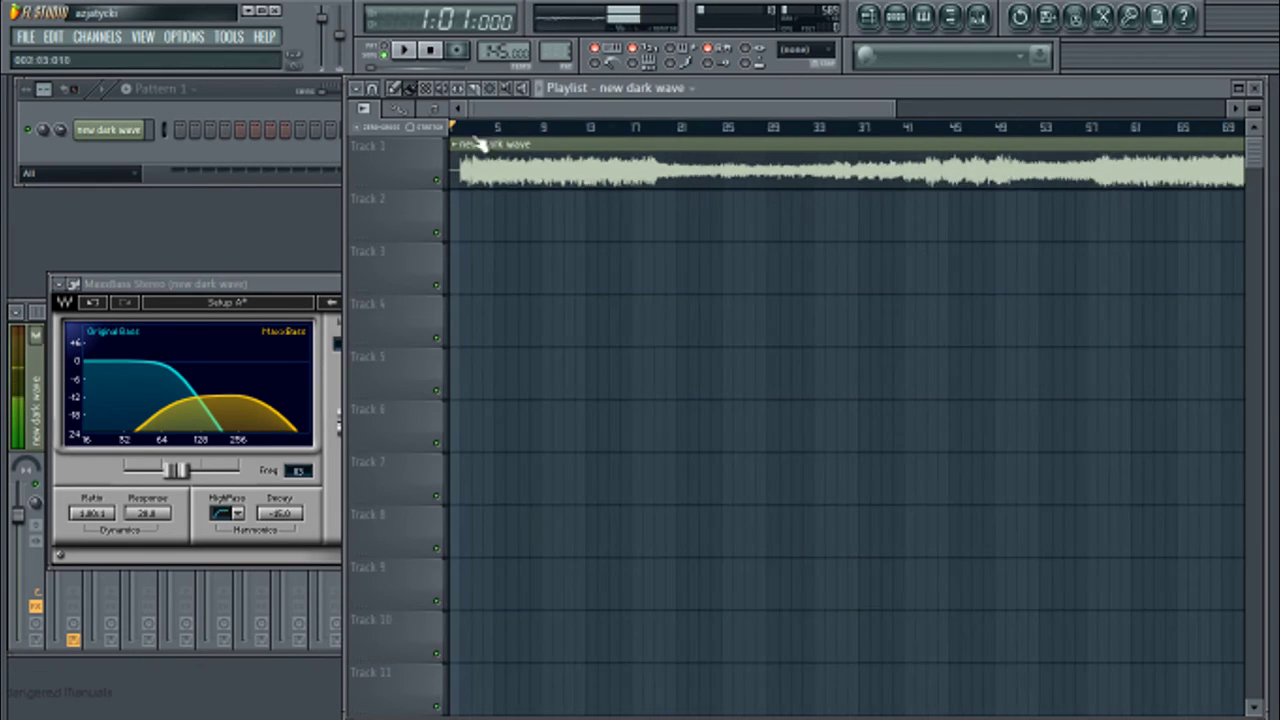
pyautogui.moveTo(457, 132); pyautogui.dragTo(466, 128)
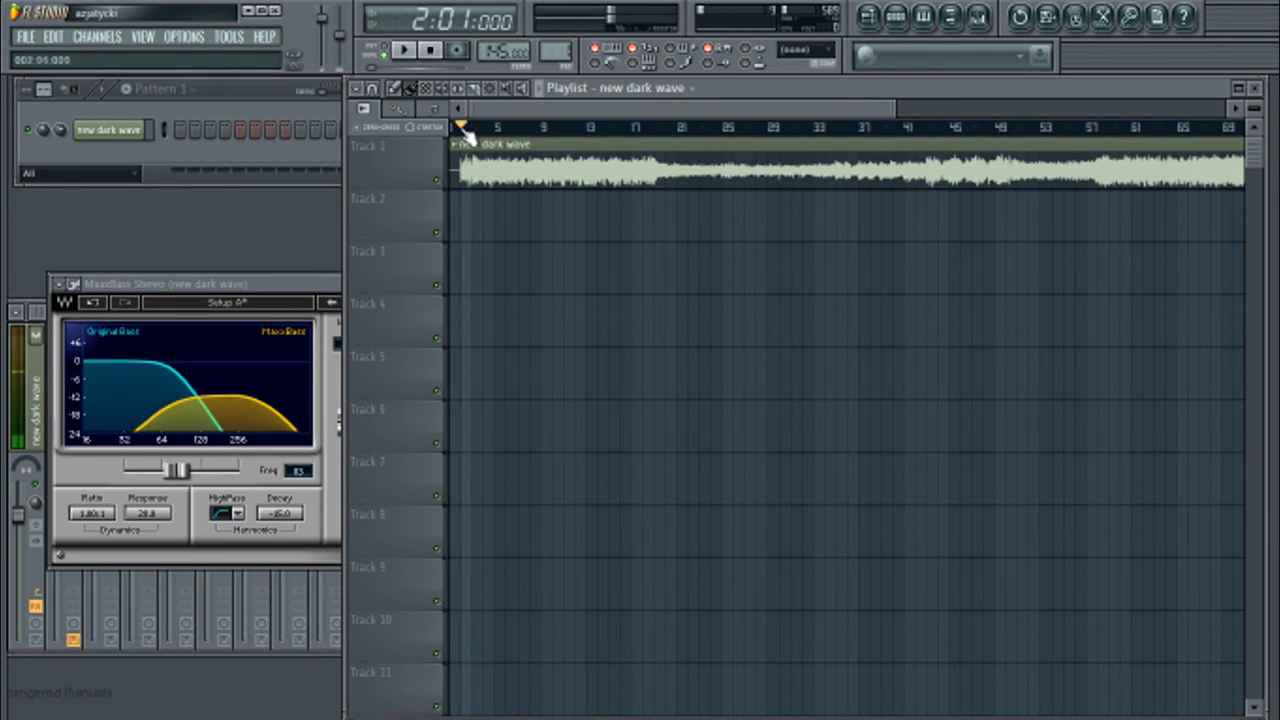
pyautogui.press('space')
pyautogui.click(323, 302)
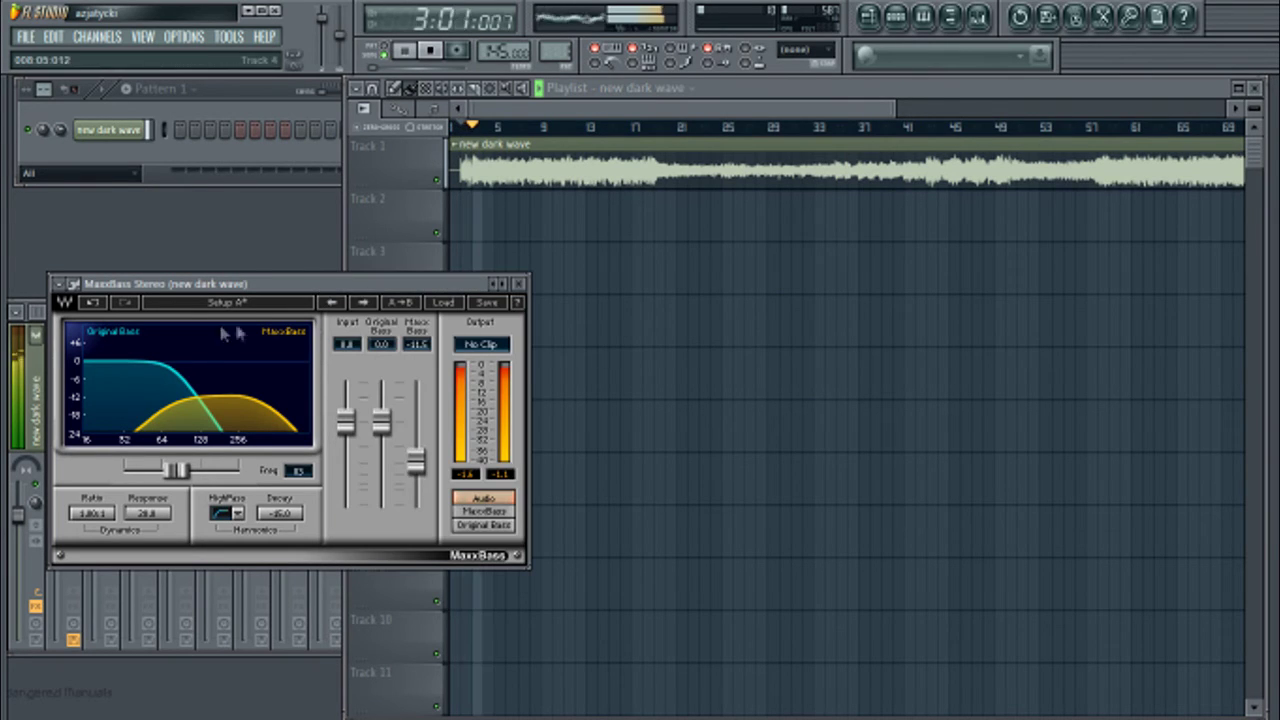
# Step: Arrange the MaxxBass window above the mixer, toggle the MaxxBass Stereo slot during playback to compare the sound, and stop playback
pyautogui.click(44, 318)
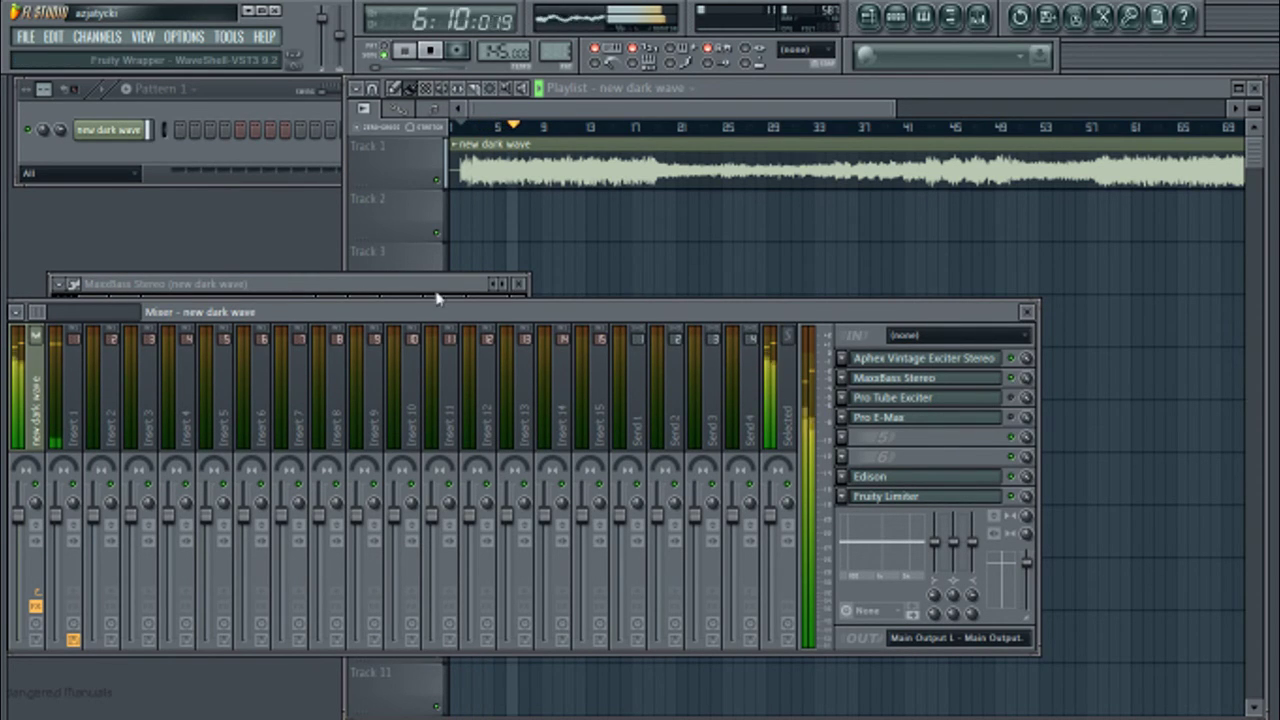
pyautogui.moveTo(432, 290); pyautogui.dragTo(389, 251)
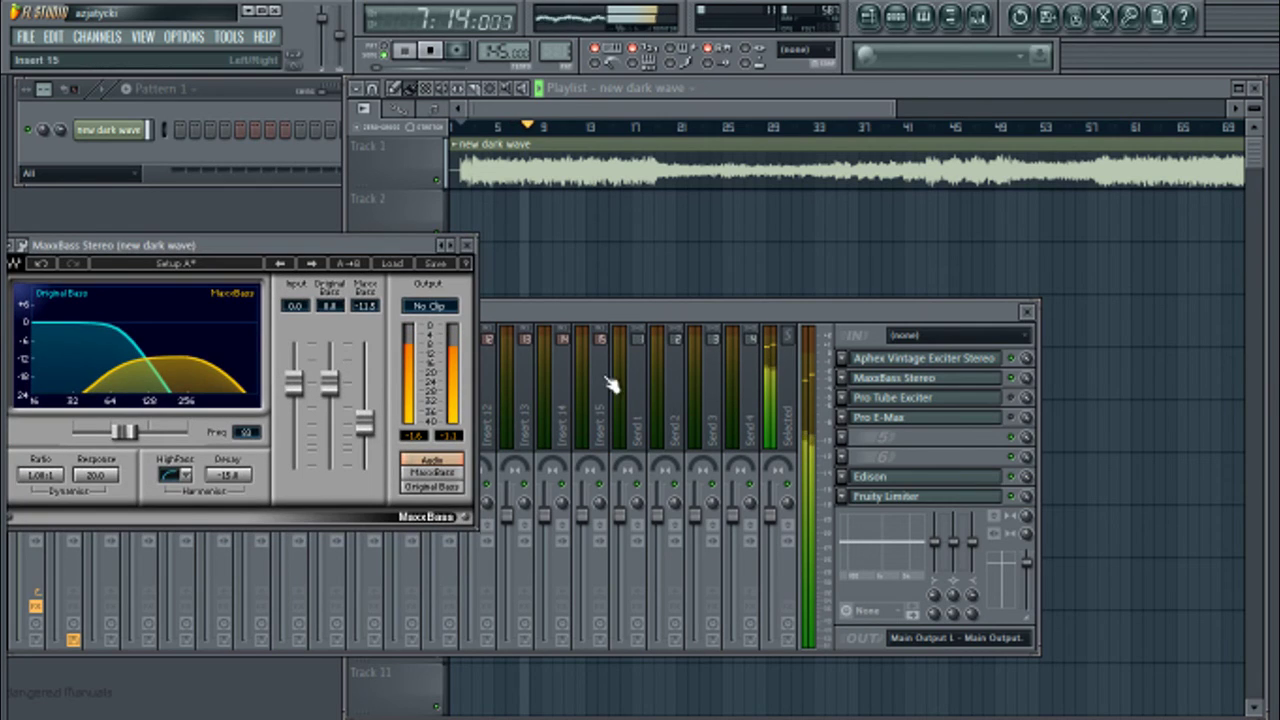
pyautogui.click(1018, 384)
pyautogui.moveTo(754, 316); pyautogui.dragTo(660, 410)
pyautogui.click(342, 244)
pyautogui.moveTo(342, 244); pyautogui.dragTo(336, 113)
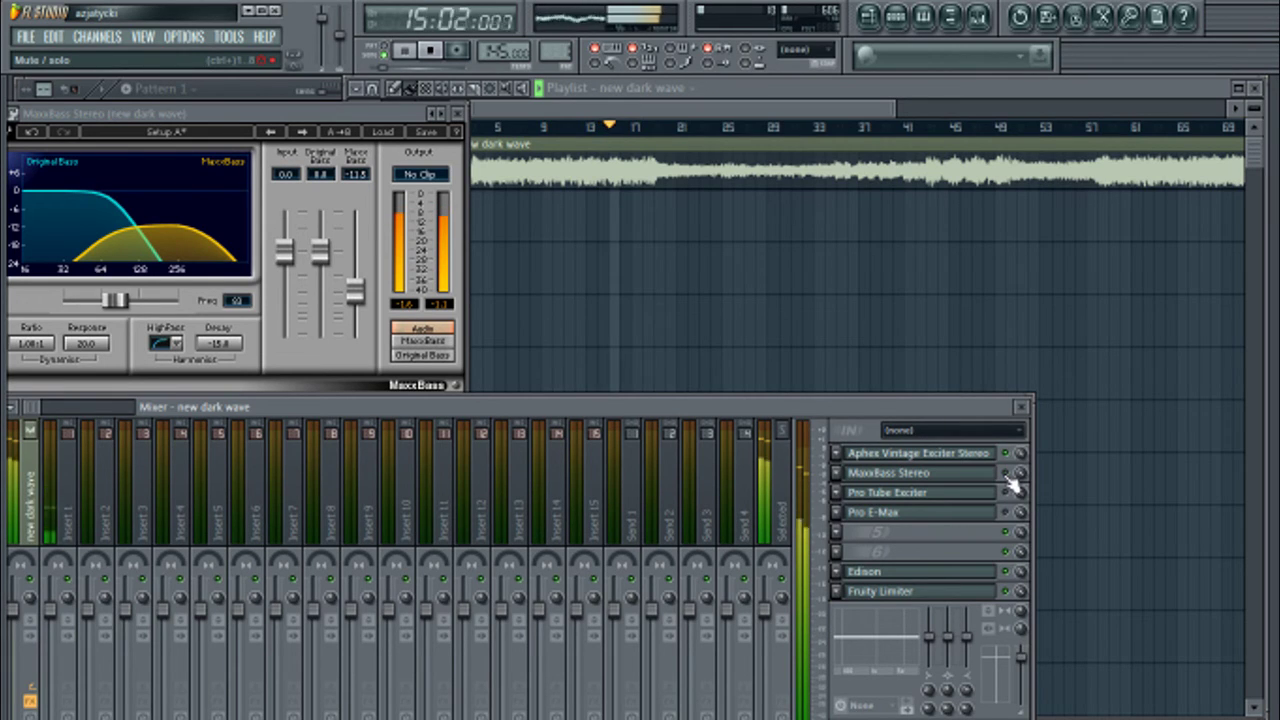
pyautogui.press('space')
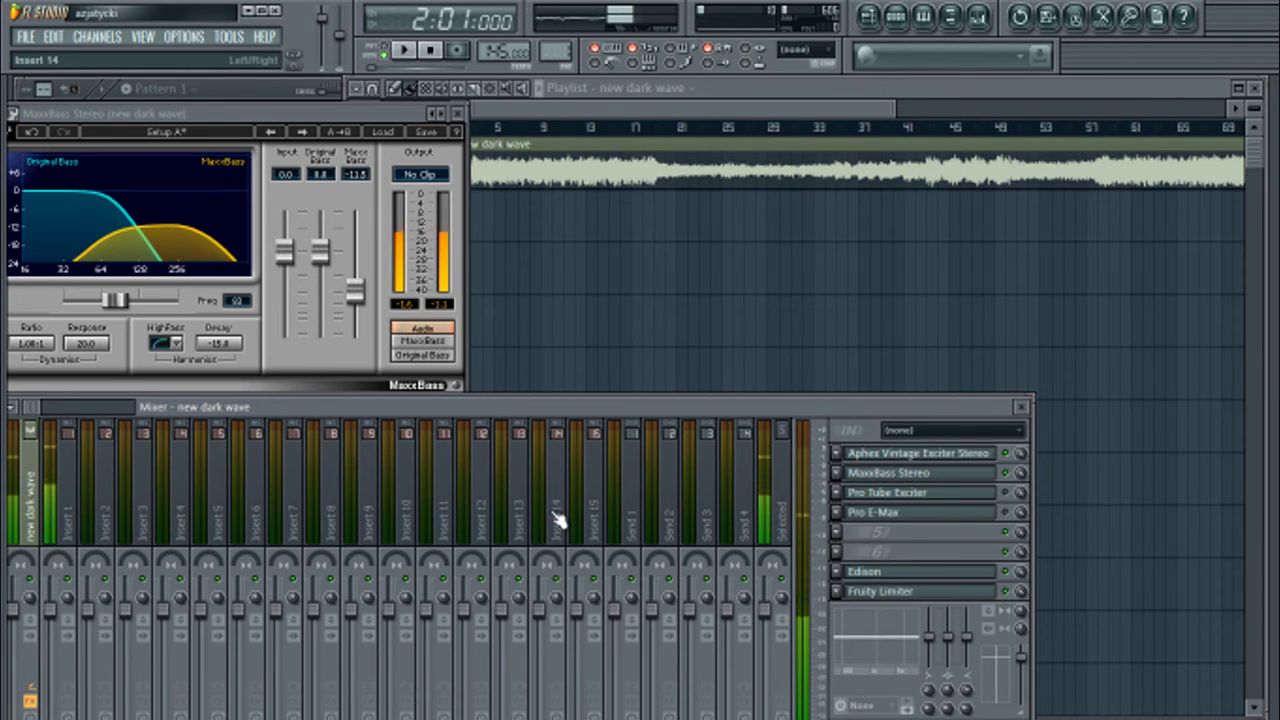
# Step: Set the MaxxBass harmonics level to -14.5 dB and close the MaxxBass Stereo window
pyautogui.moveTo(355, 290); pyautogui.dragTo(357, 268)
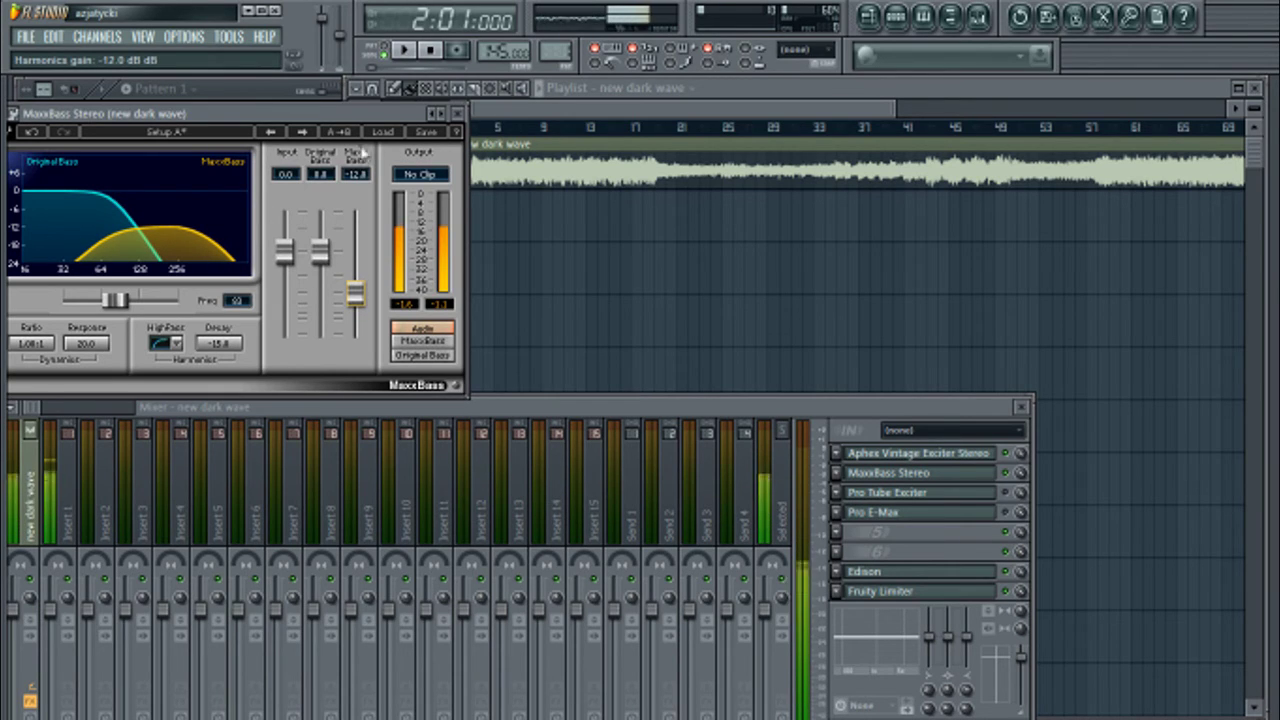
pyautogui.moveTo(353, 323); pyautogui.dragTo(355, 301)
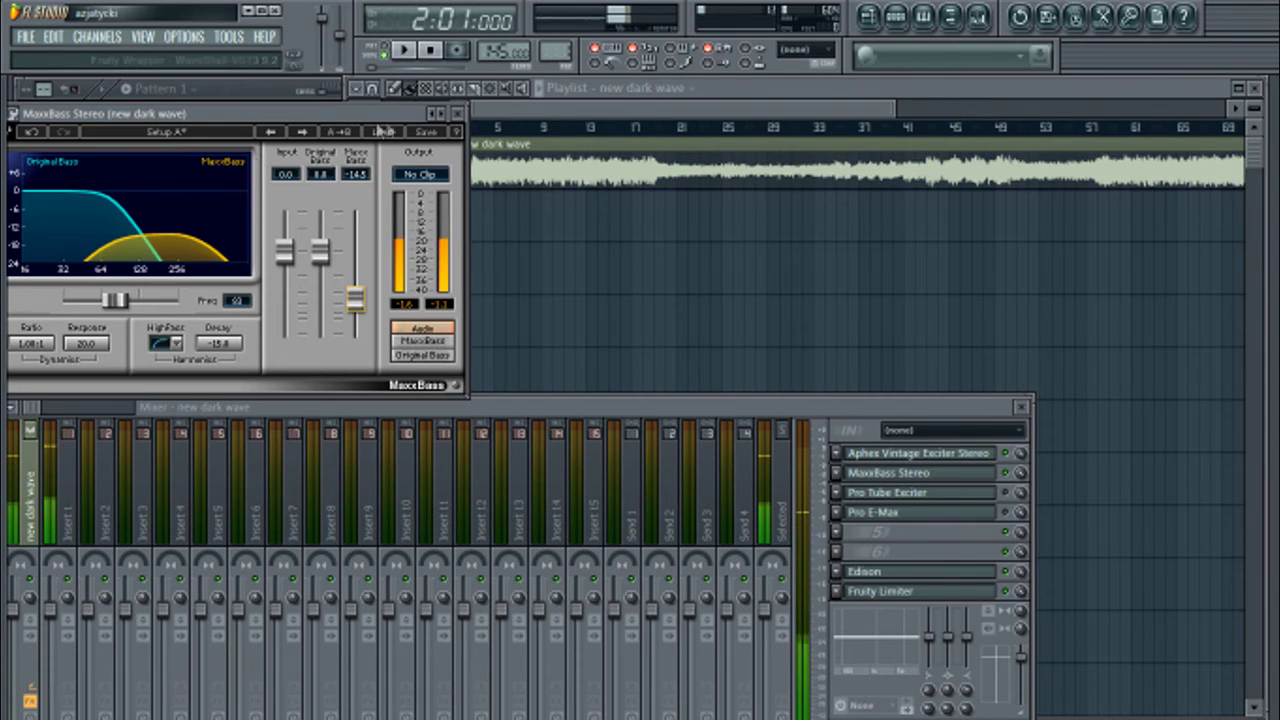
pyautogui.click(457, 113)
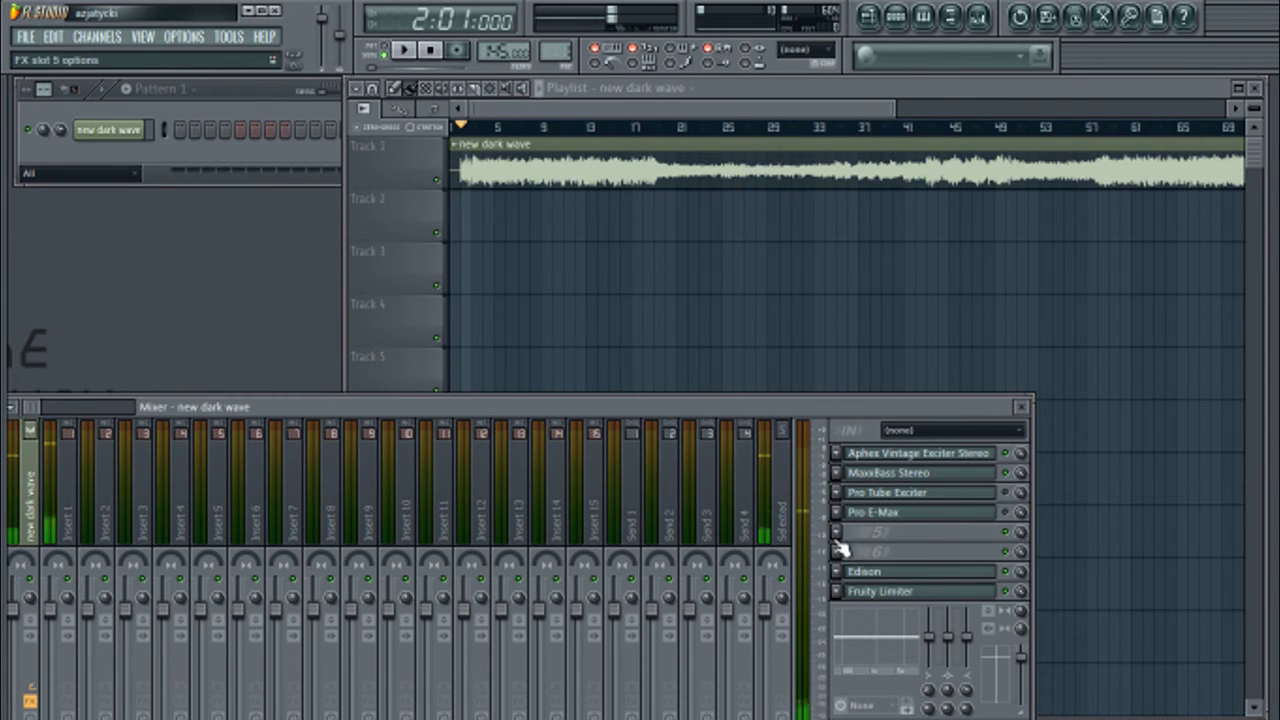
# Step: Open the Pro Tube Exciter with its Mastering Subtle preset and position its window so the mixer's effect slots stay reachable
pyautogui.click(892, 496)
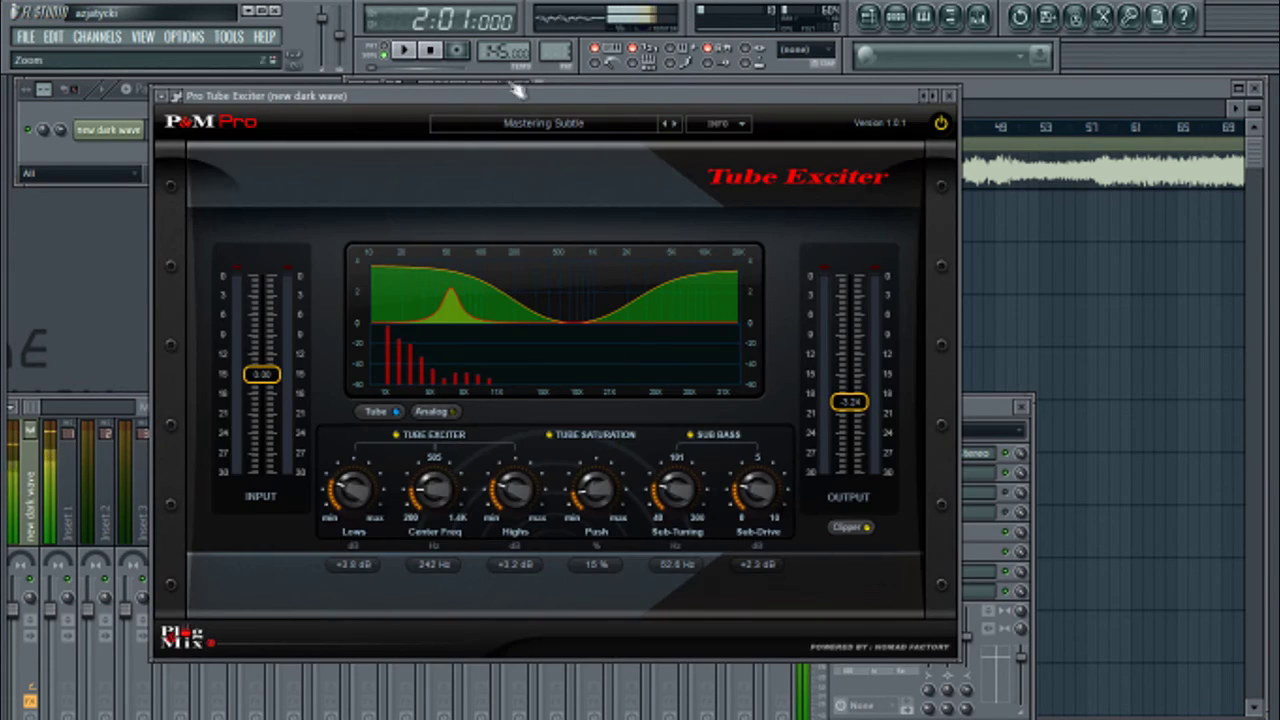
pyautogui.moveTo(548, 95); pyautogui.dragTo(452, 92)
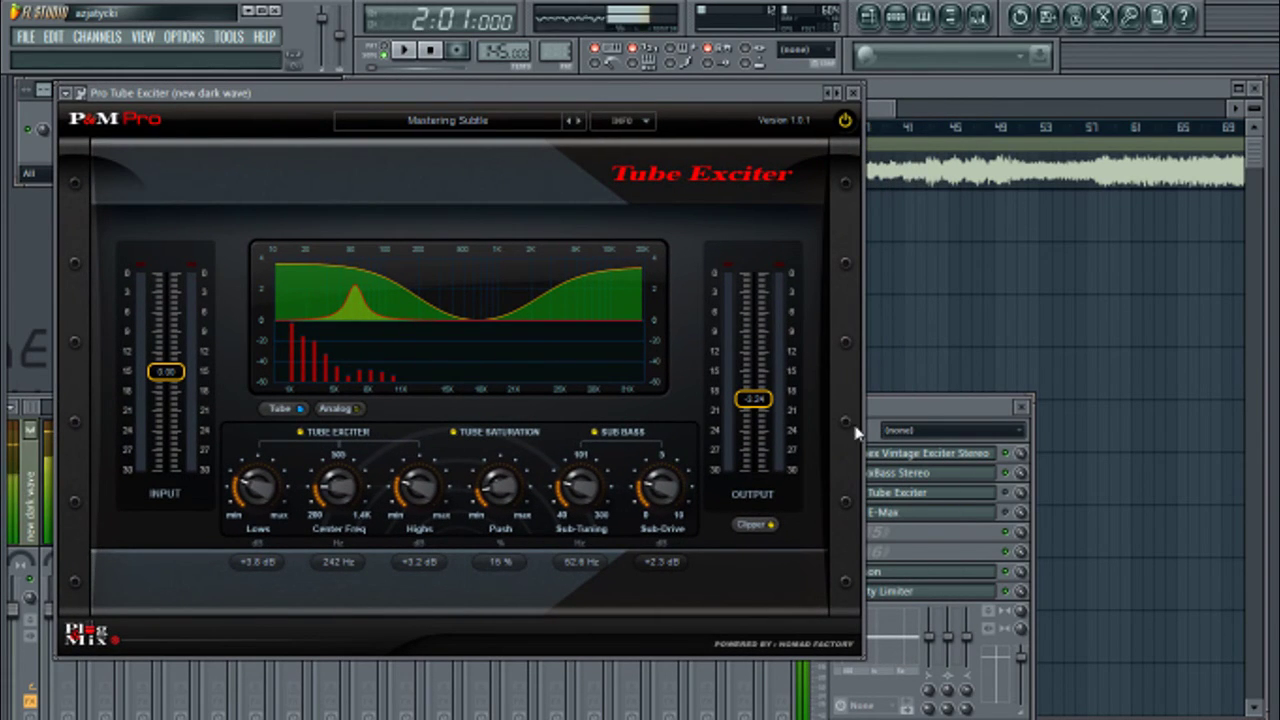
pyautogui.click(928, 421)
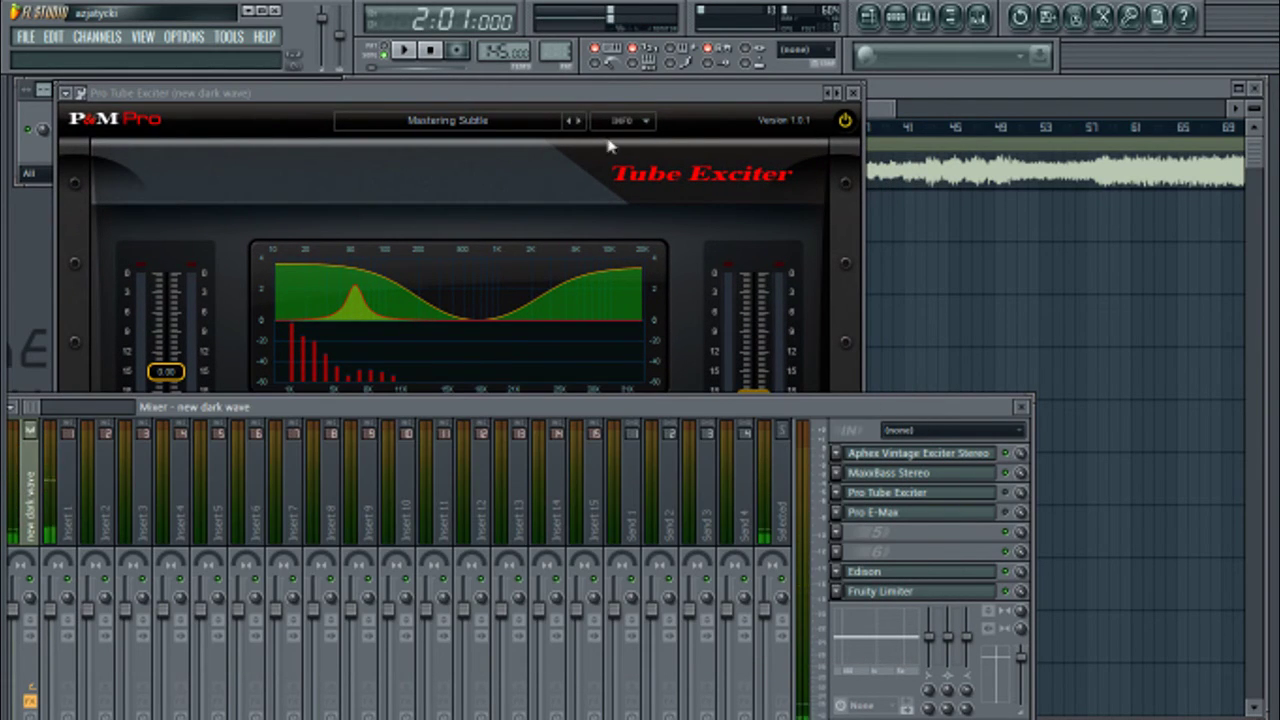
pyautogui.click(618, 106)
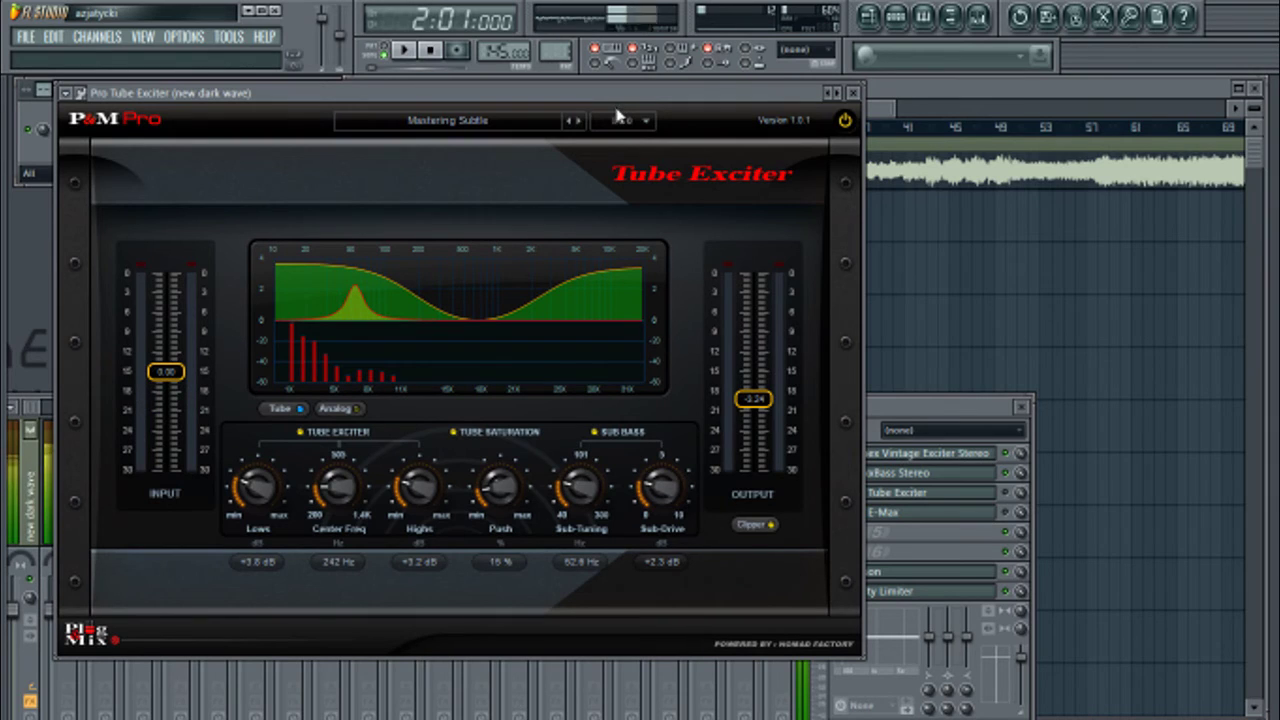
# Step: Play the song from bar 2 with the Pro Tube Exciter window in front of the playlist
pyautogui.click(955, 98)
pyautogui.click(330, 103)
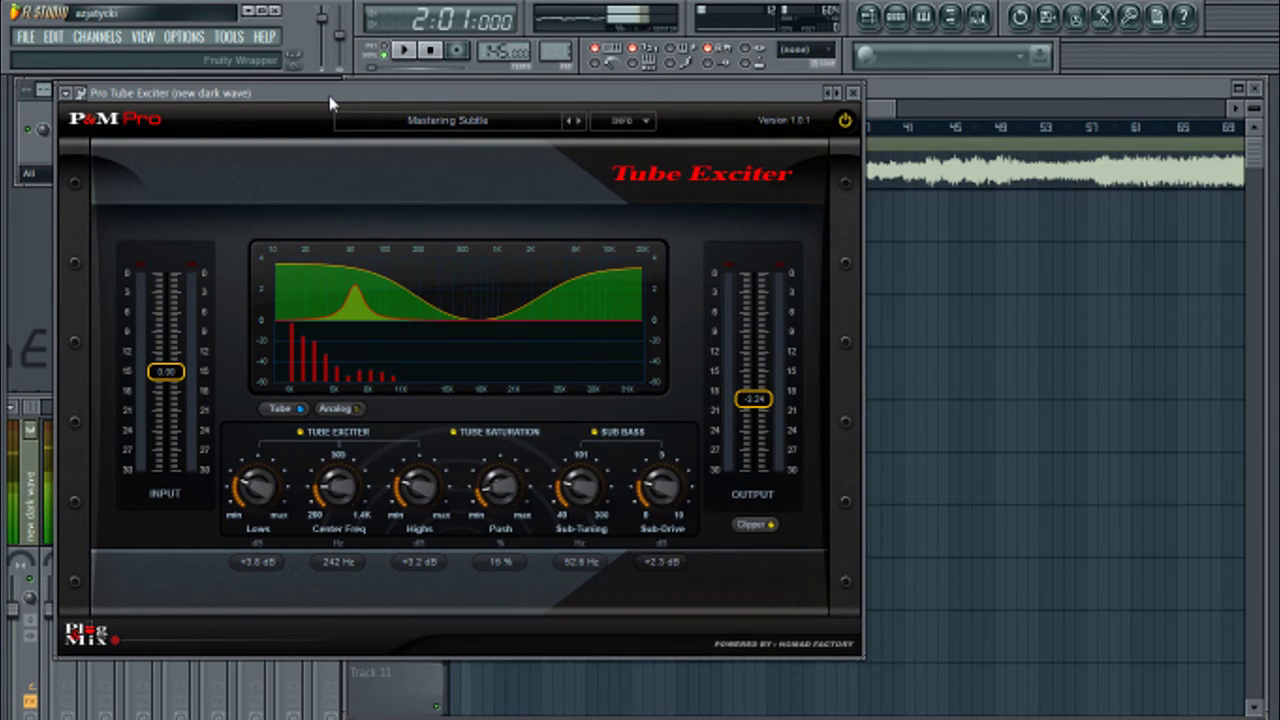
pyautogui.click(1073, 92)
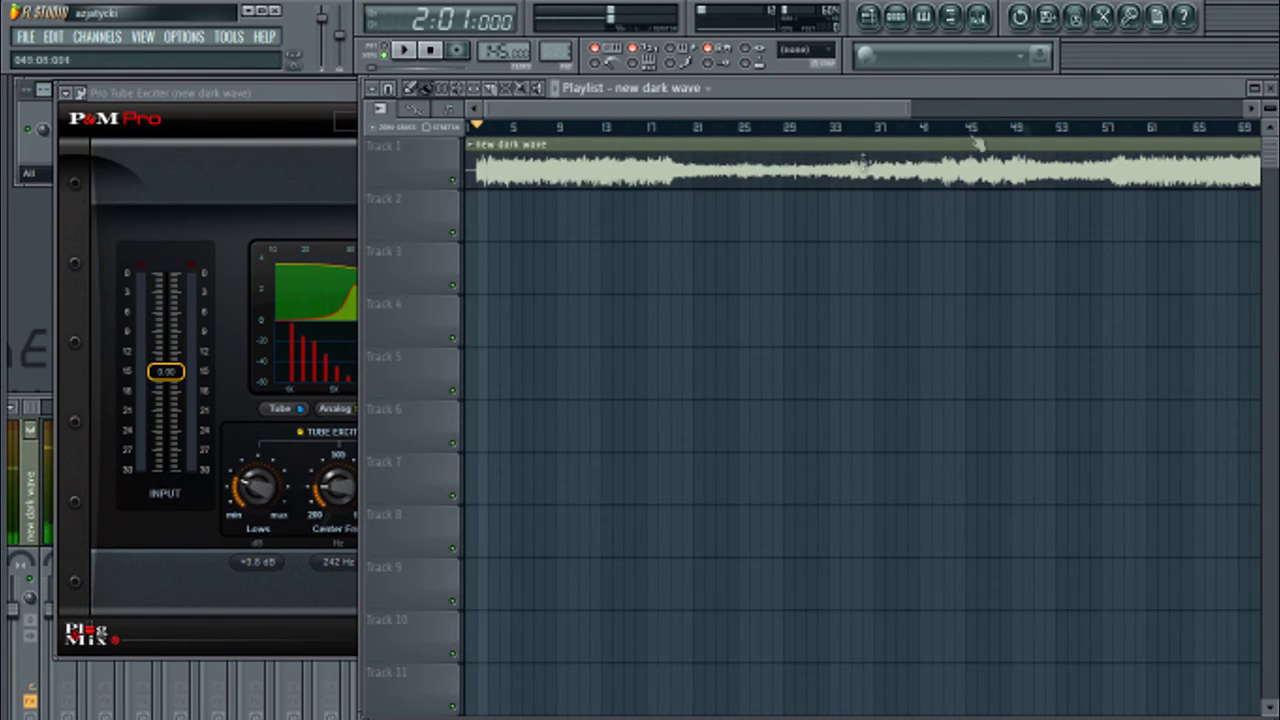
pyautogui.click(338, 91)
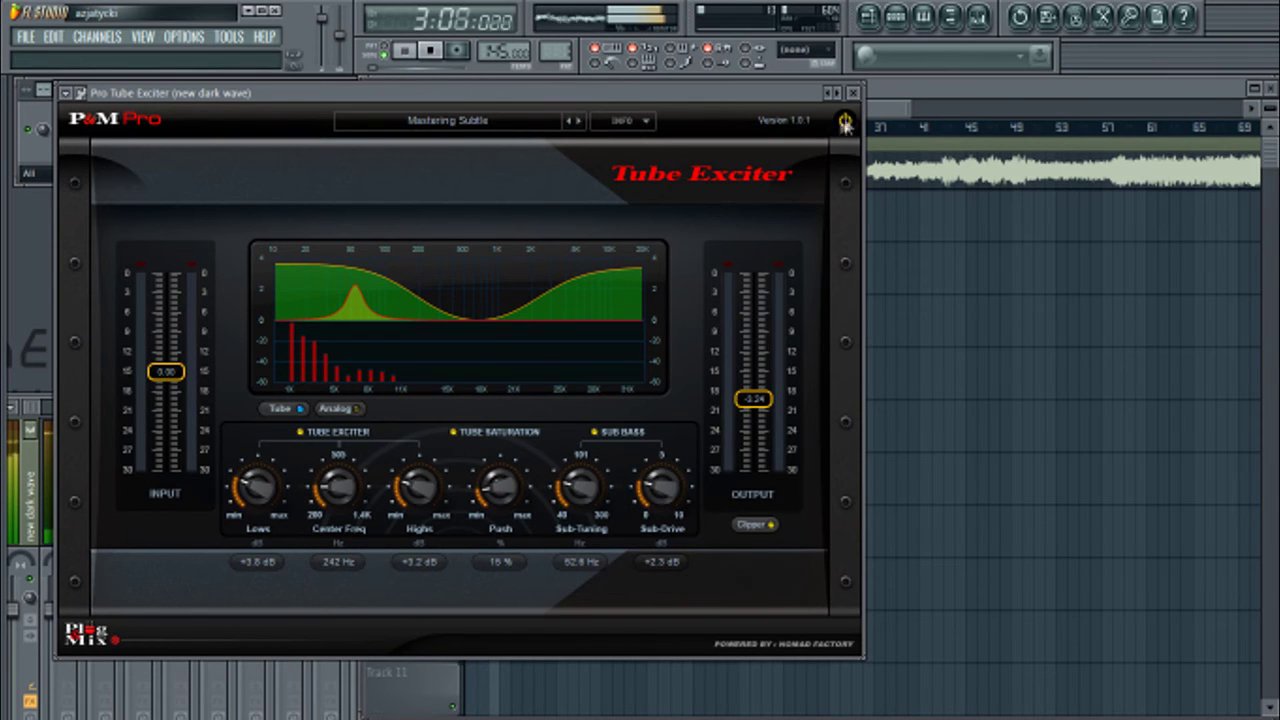
# Step: Toggle the Pro Tube Exciter off and on during playback to compare the sound, stop playback, and close its window
pyautogui.click(48, 408)
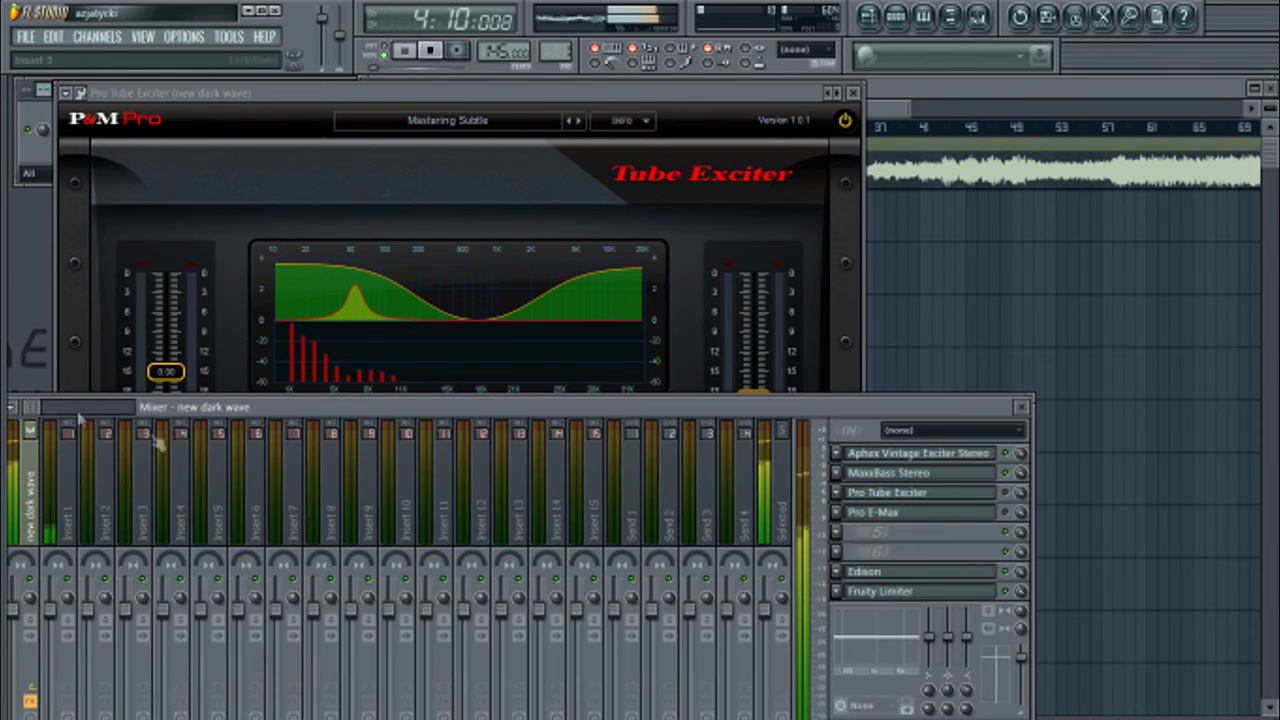
pyautogui.click(1006, 493)
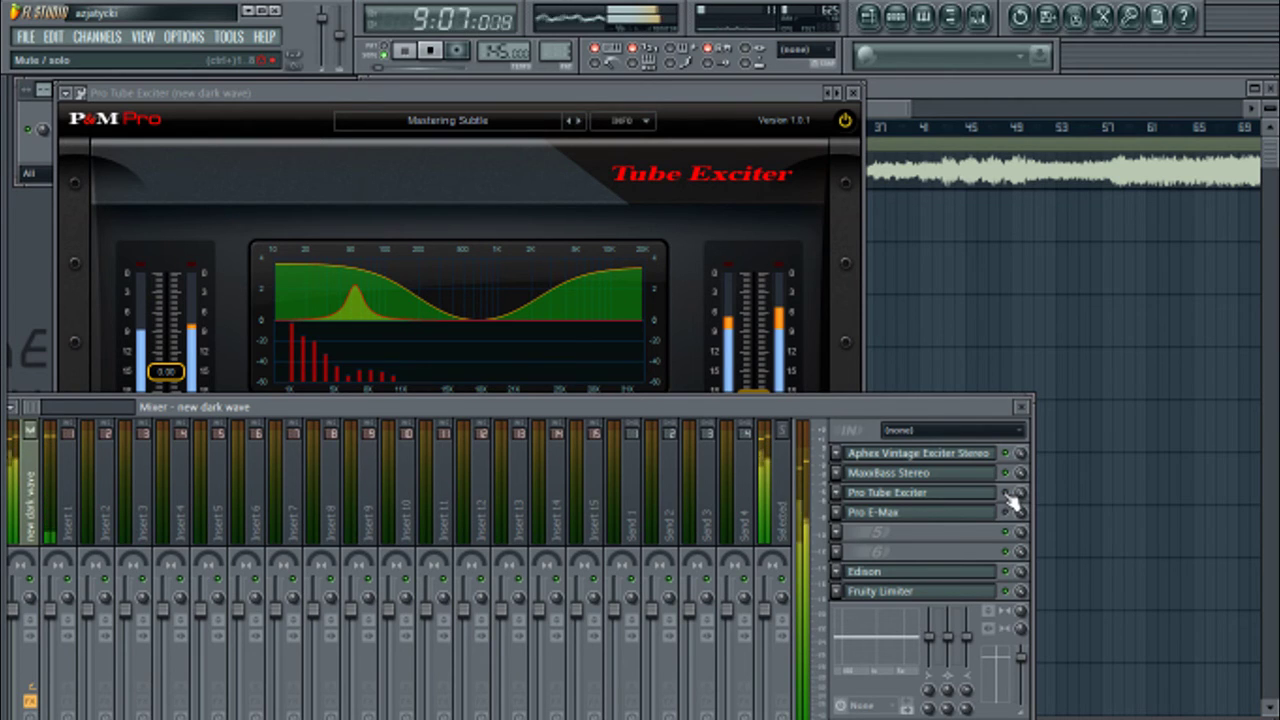
pyautogui.click(648, 100)
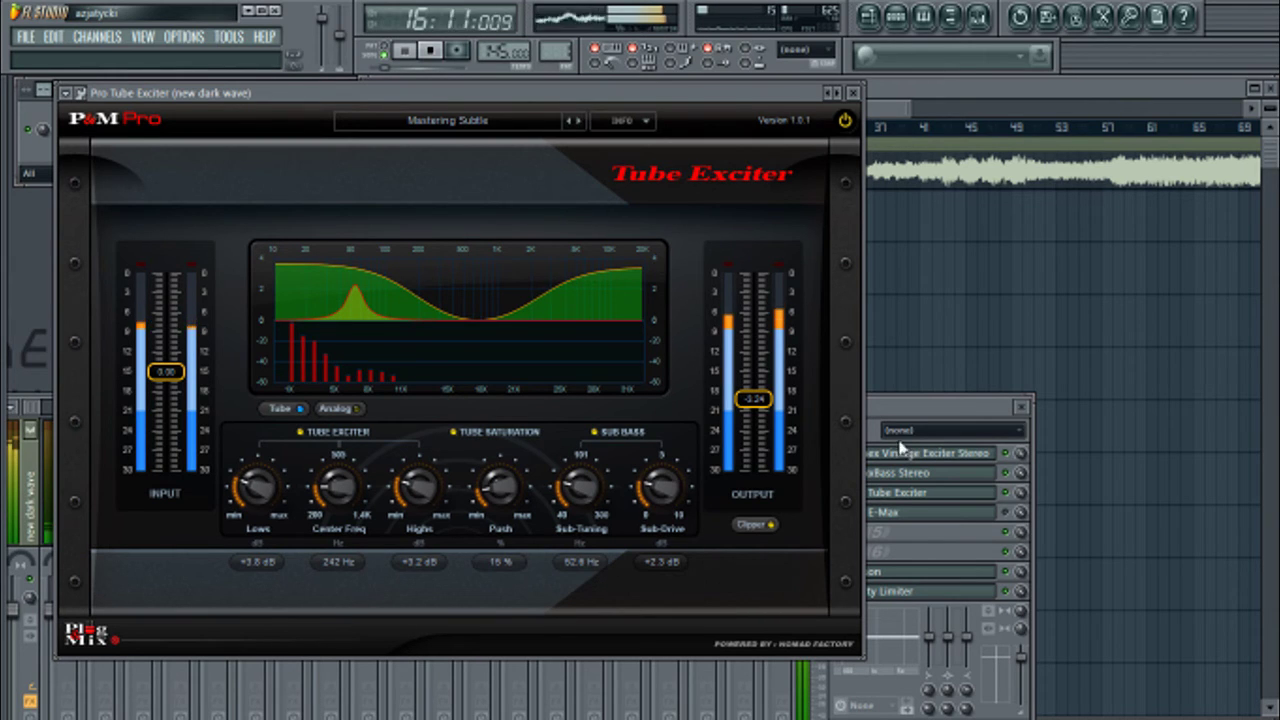
pyautogui.click(846, 121)
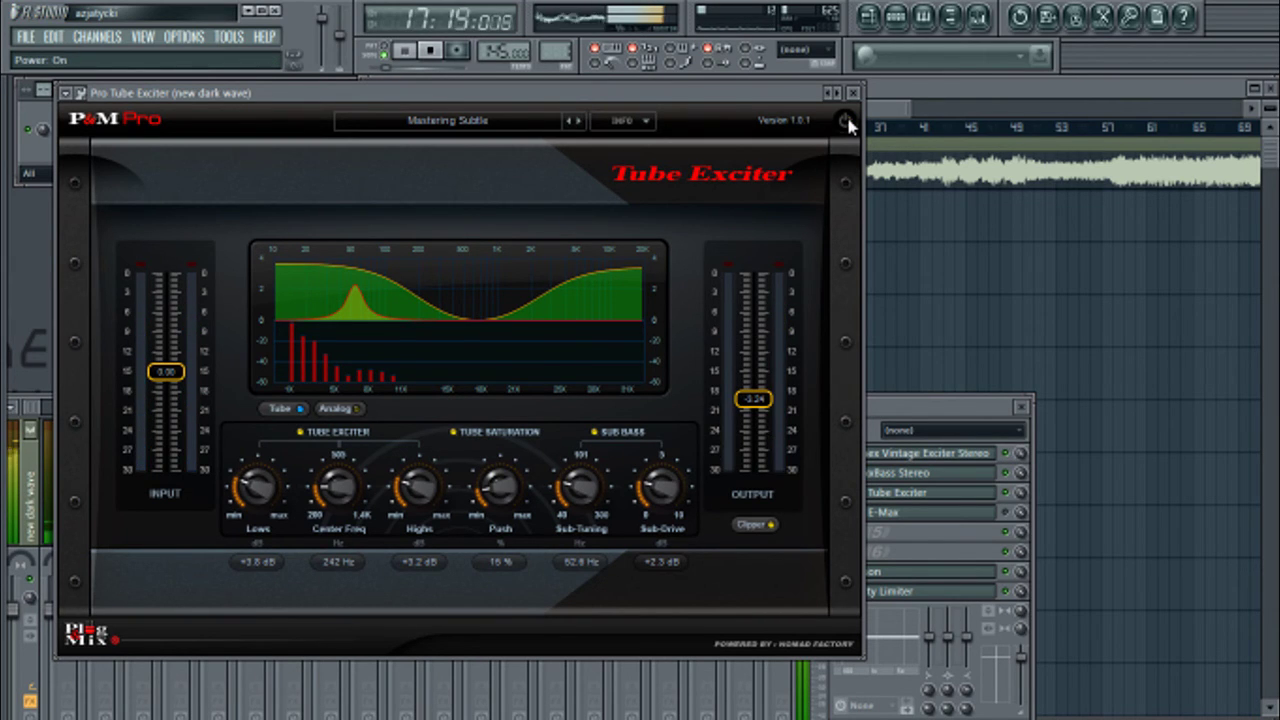
pyautogui.click(846, 121)
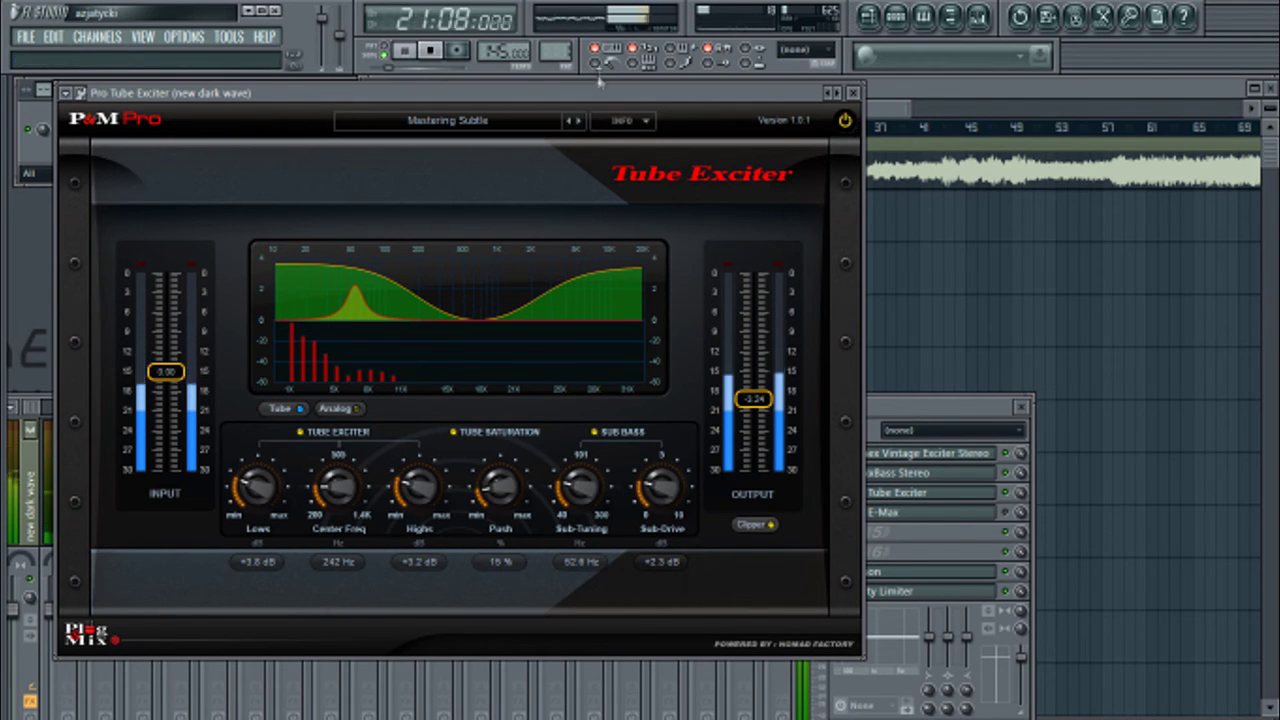
pyautogui.click(436, 51)
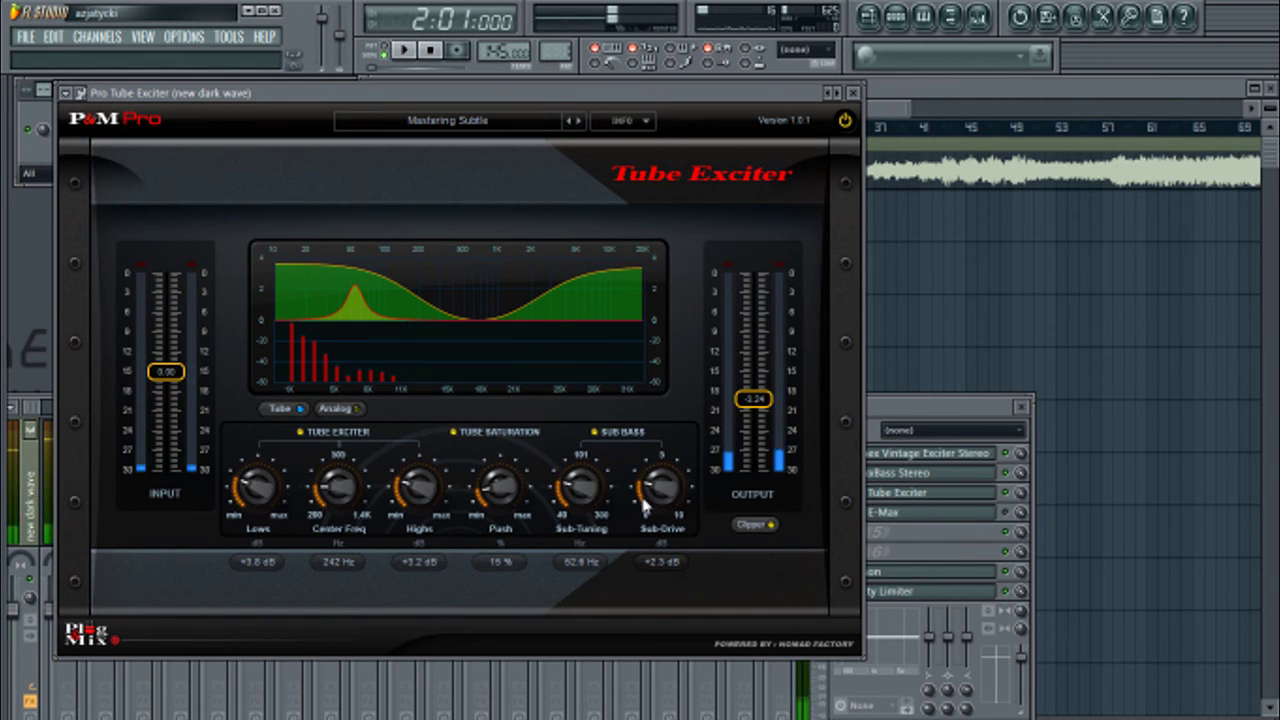
pyautogui.click(853, 92)
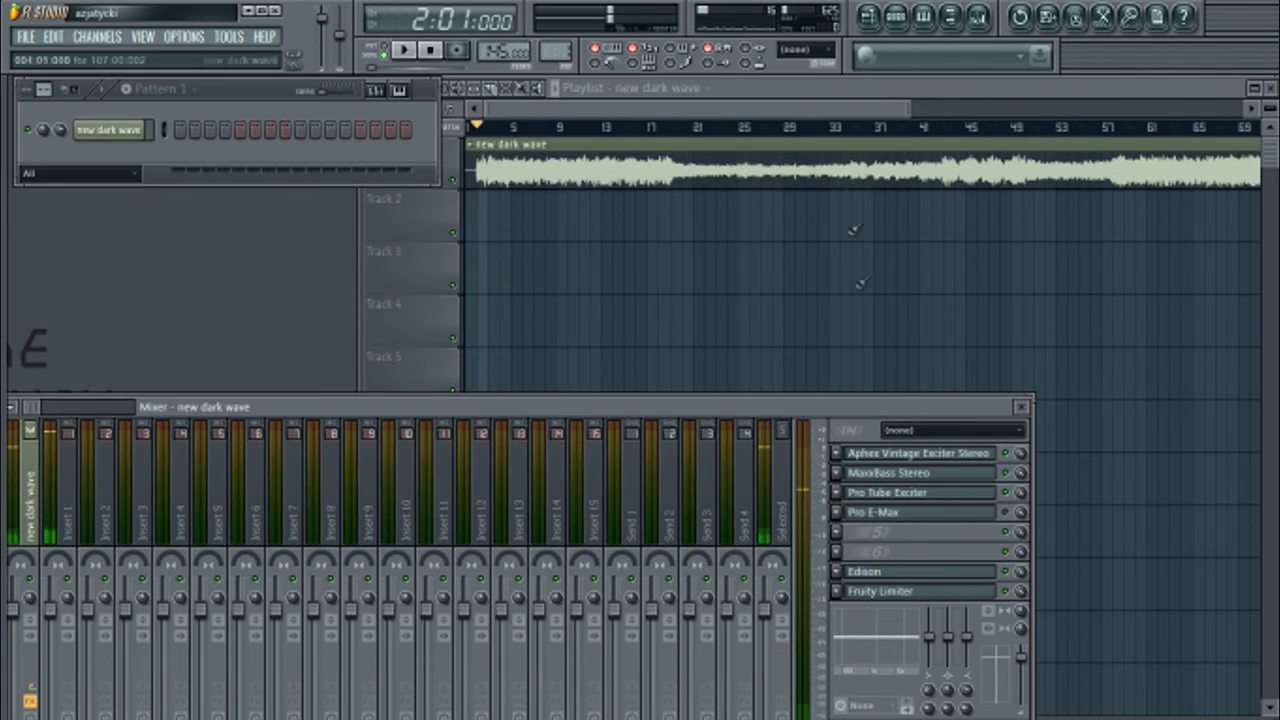
# Step: Open Pro E-Max with its Mix Enhance preset, move its window clear of the mixer's effect slots, and bypass the plugin
pyautogui.click(946, 516)
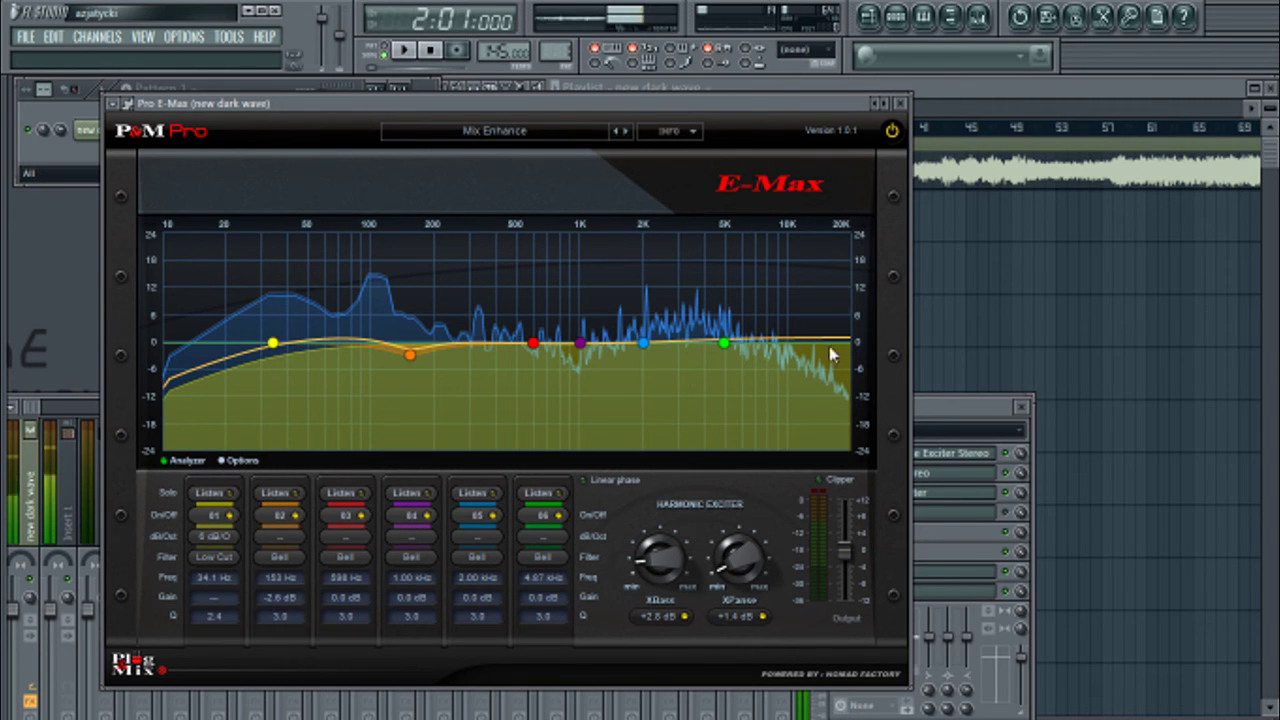
pyautogui.click(980, 418)
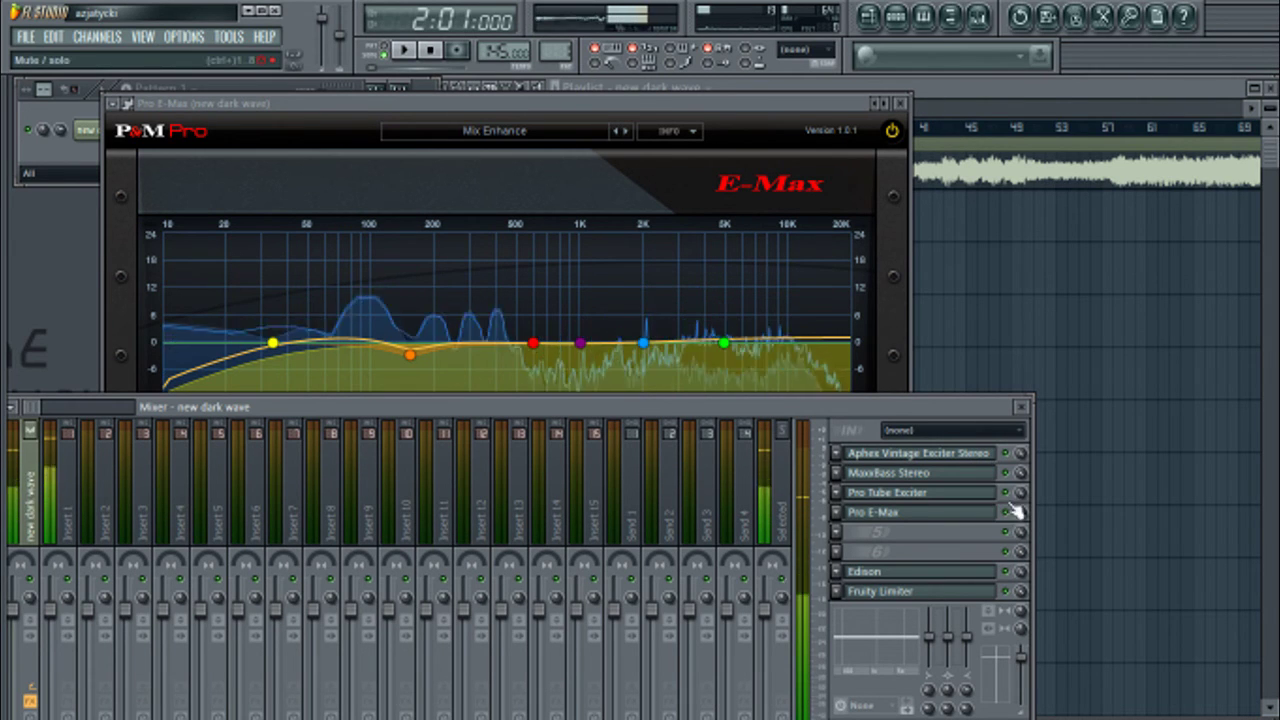
pyautogui.moveTo(789, 113); pyautogui.dragTo(583, 124)
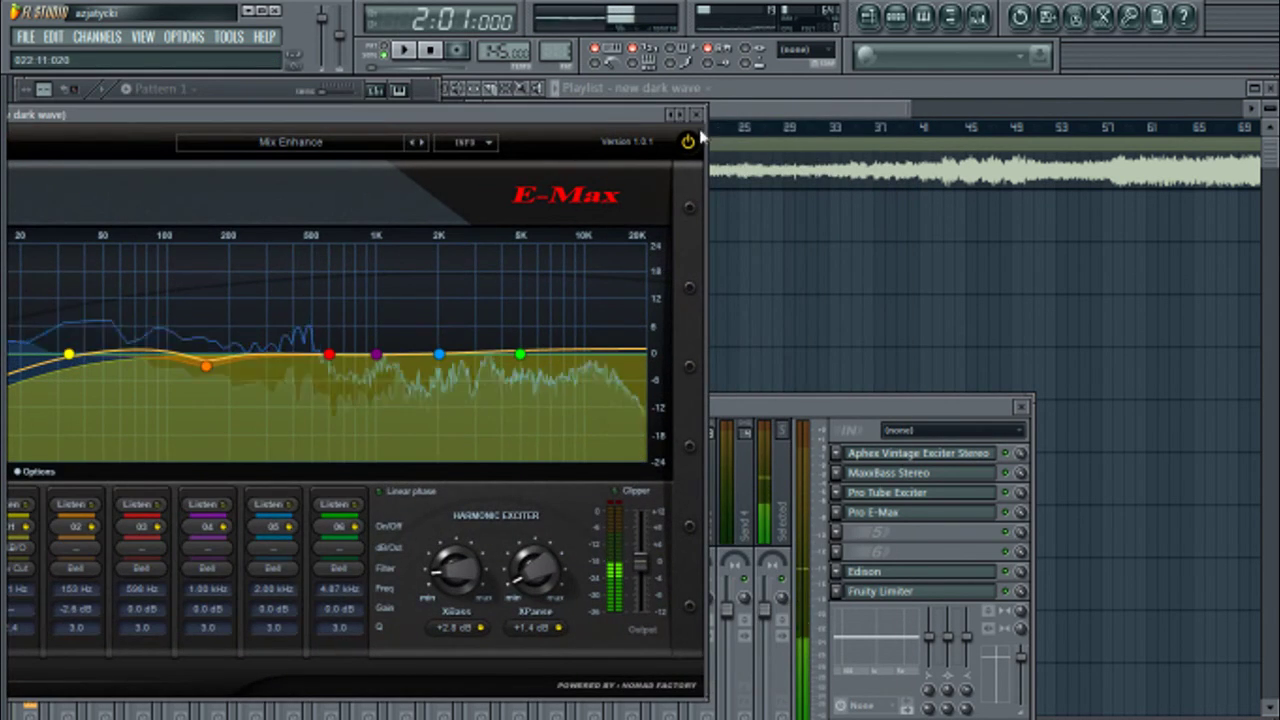
pyautogui.click(688, 141)
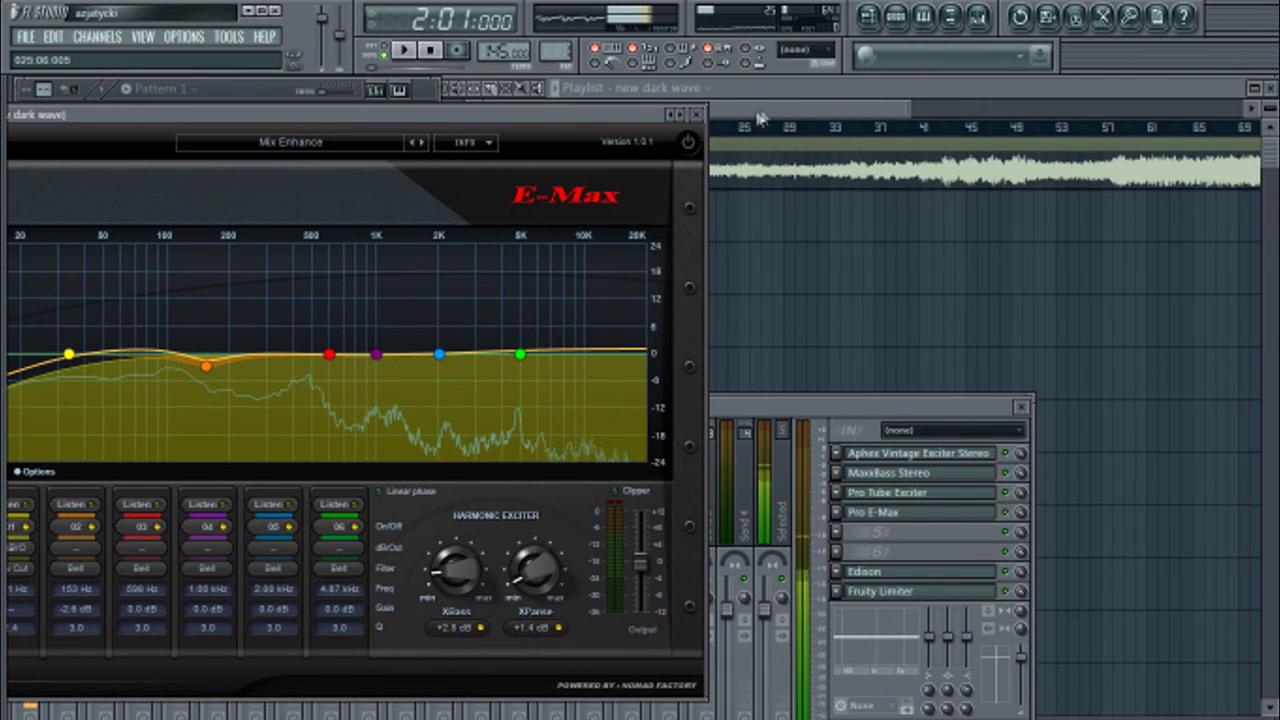
# Step: Play the song from bar 2, toggle Pro E-Max on and off to compare the sound, and stop playback
pyautogui.click(768, 113)
pyautogui.press('space')
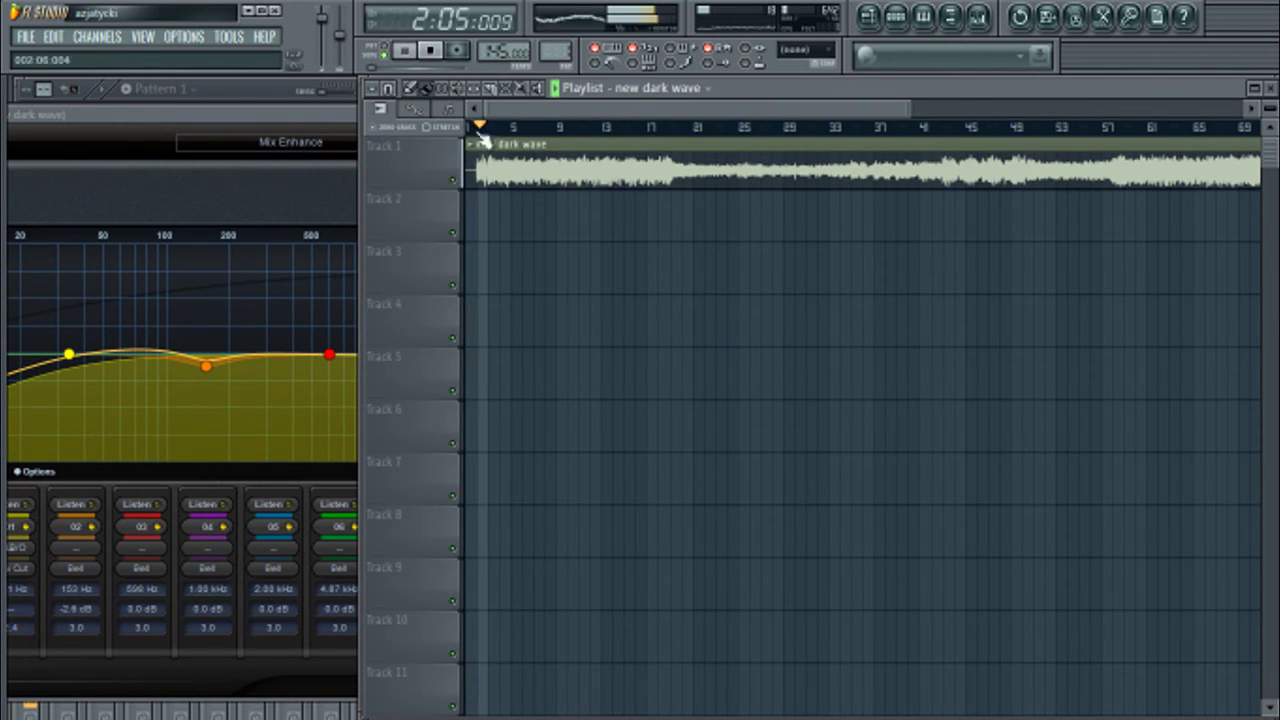
pyautogui.click(430, 155)
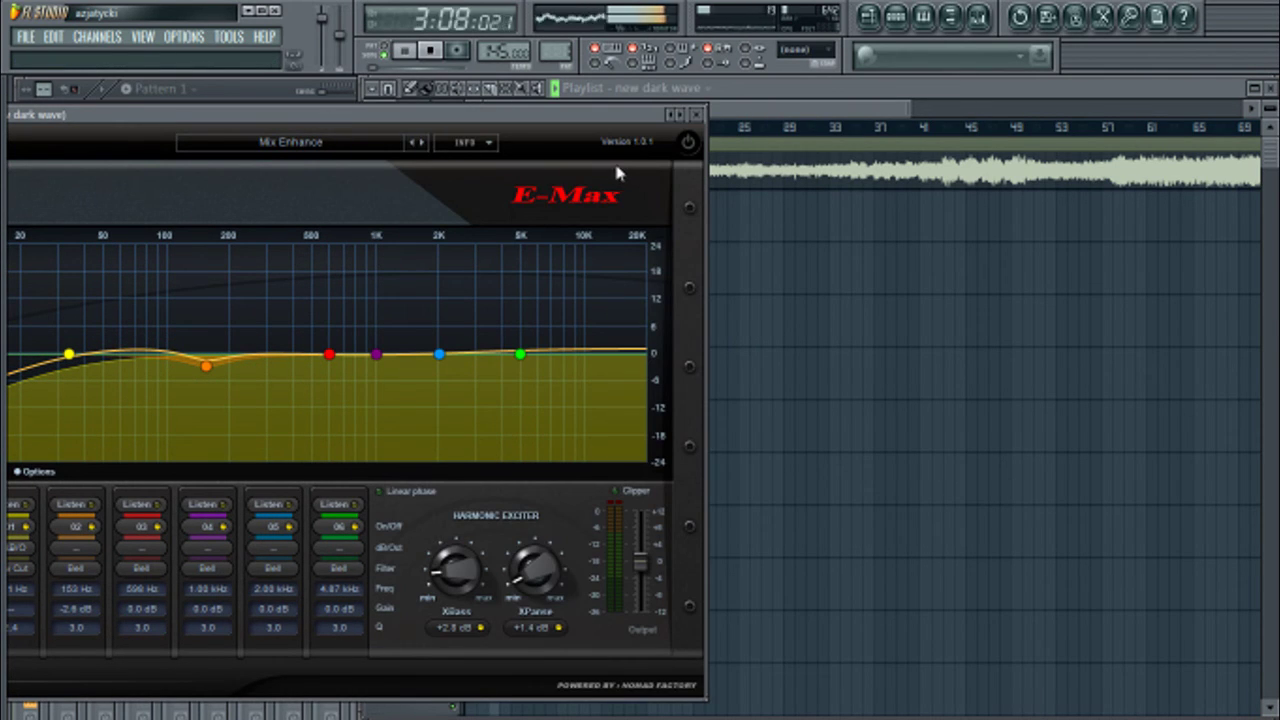
pyautogui.click(688, 143)
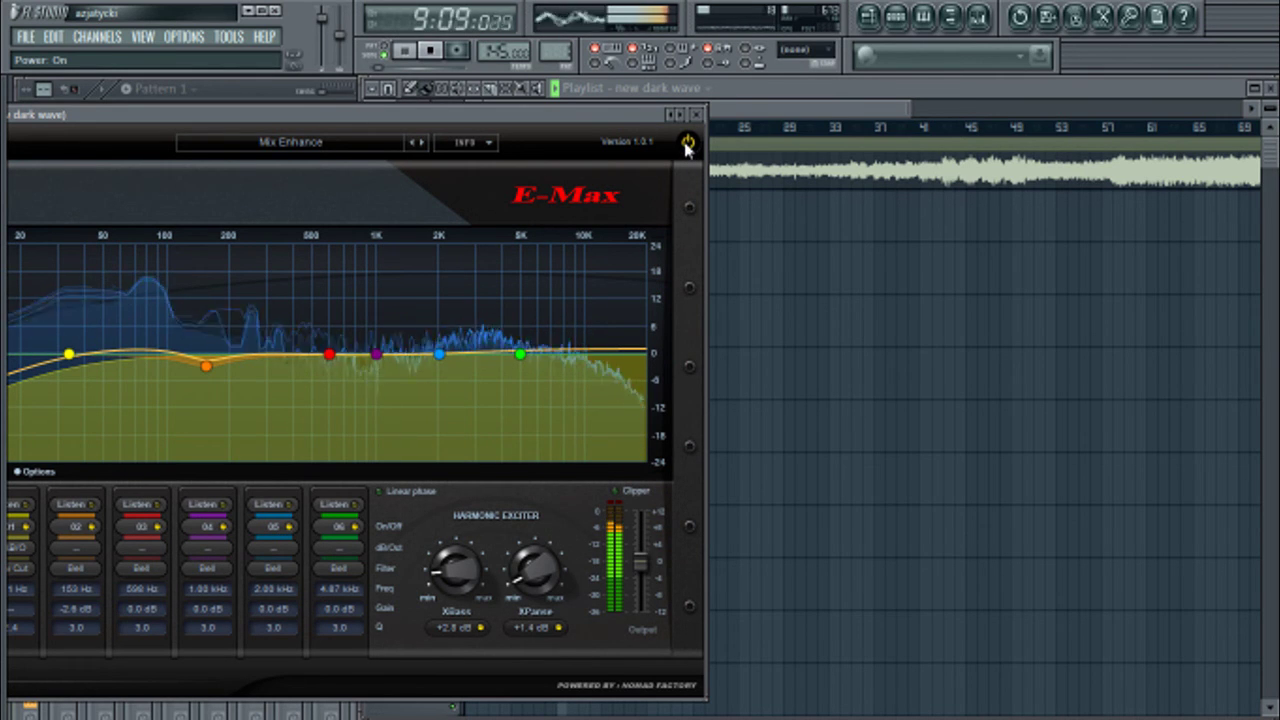
pyautogui.moveTo(586, 122); pyautogui.dragTo(646, 122)
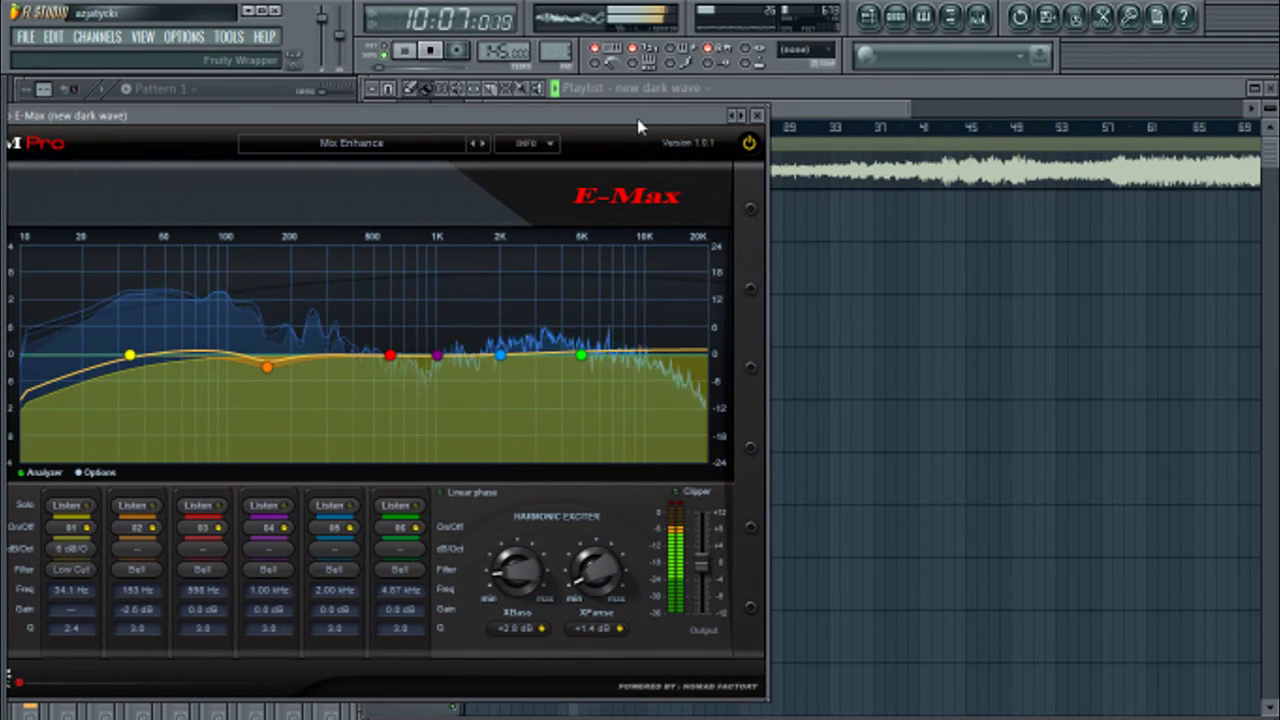
pyautogui.click(749, 145)
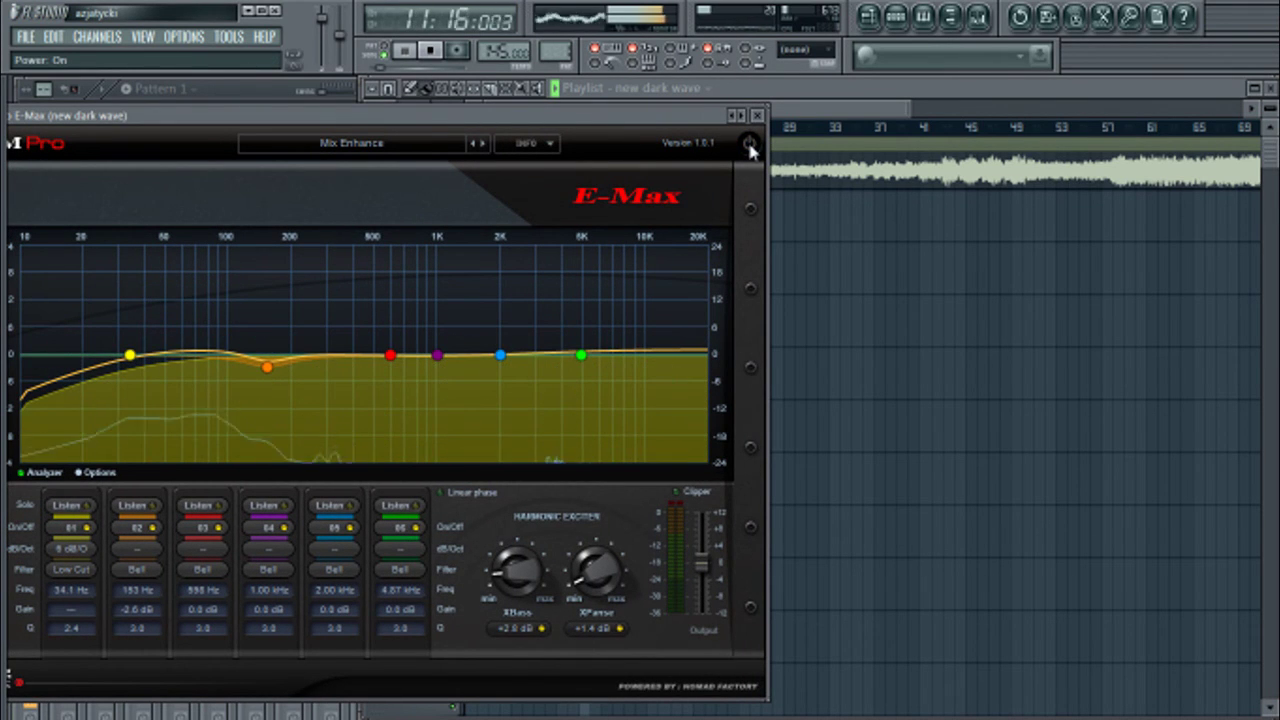
pyautogui.click(749, 145)
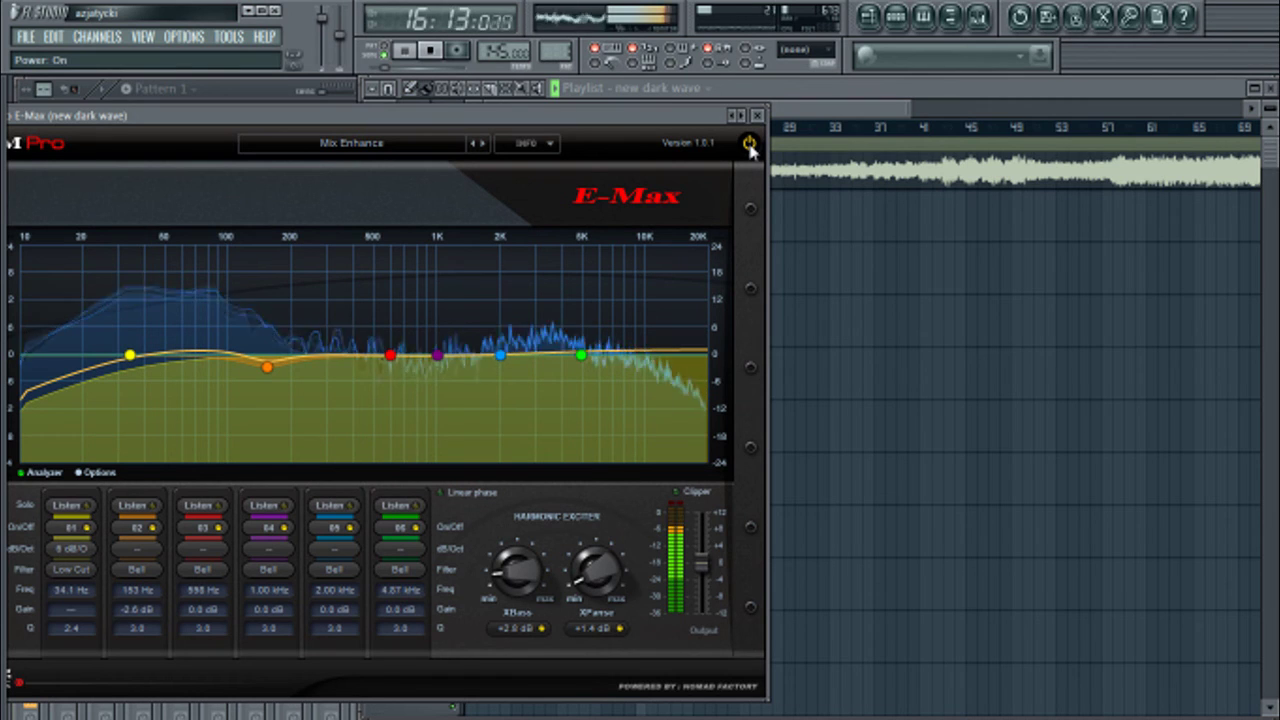
pyautogui.click(445, 62)
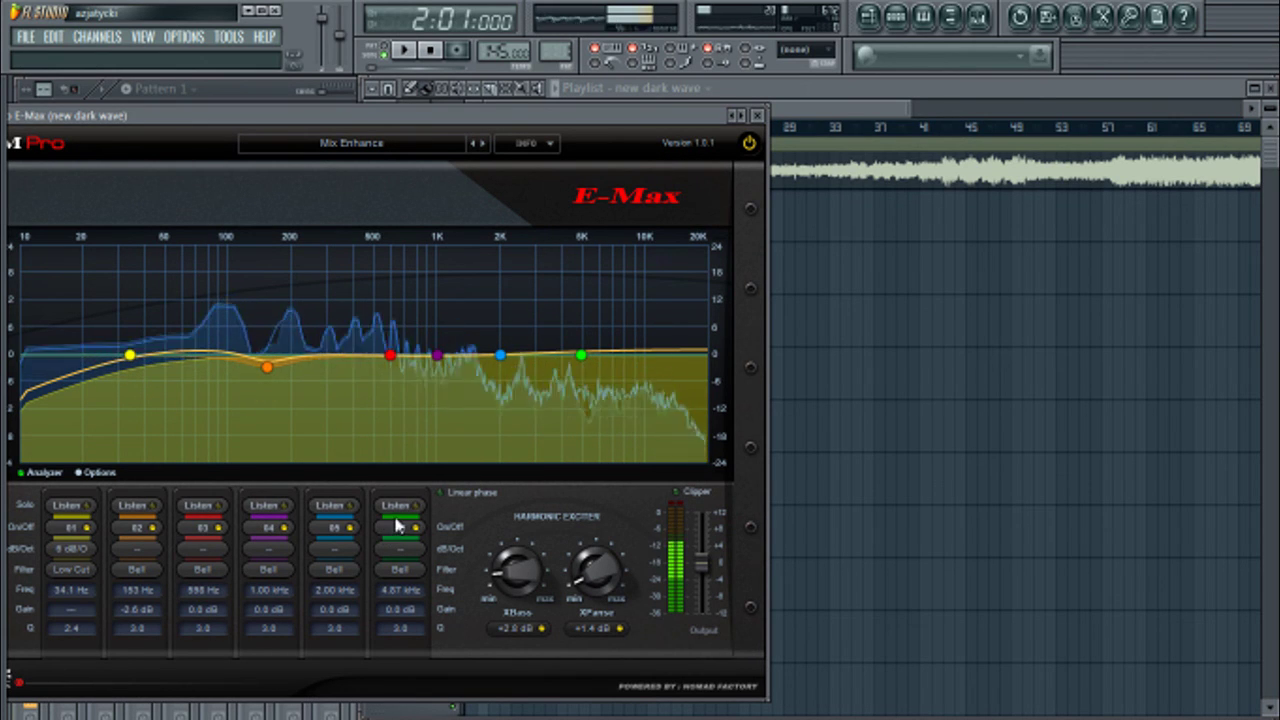
# Step: Close the Pro E-Max window and open the Fruity Limiter of the new dark wave mixer track
pyautogui.moveTo(428, 128); pyautogui.dragTo(510, 128)
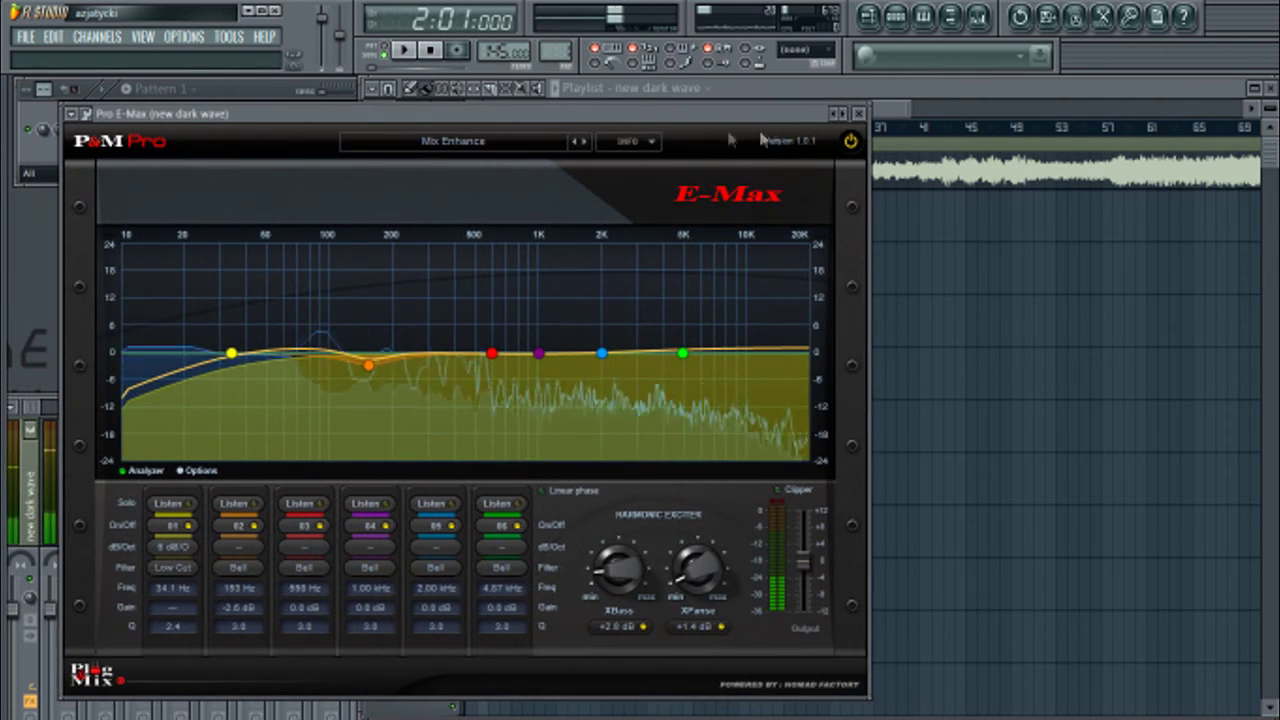
pyautogui.click(860, 114)
pyautogui.click(252, 416)
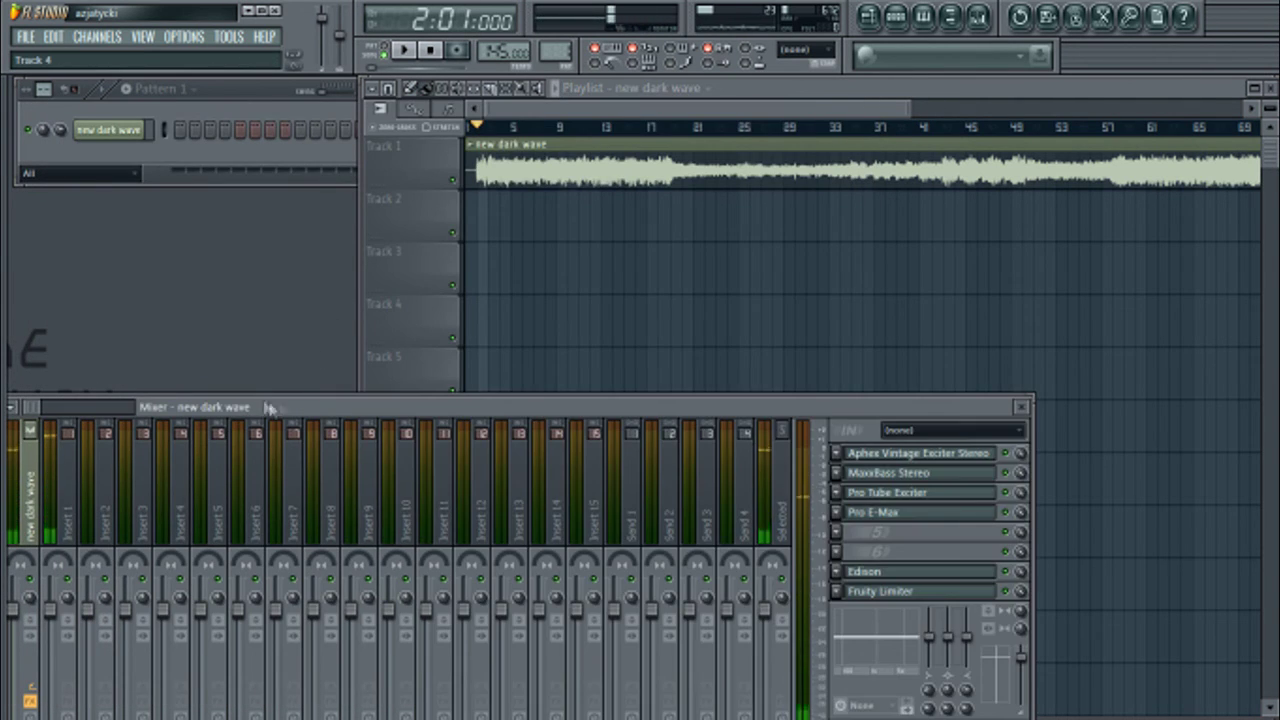
pyautogui.click(953, 597)
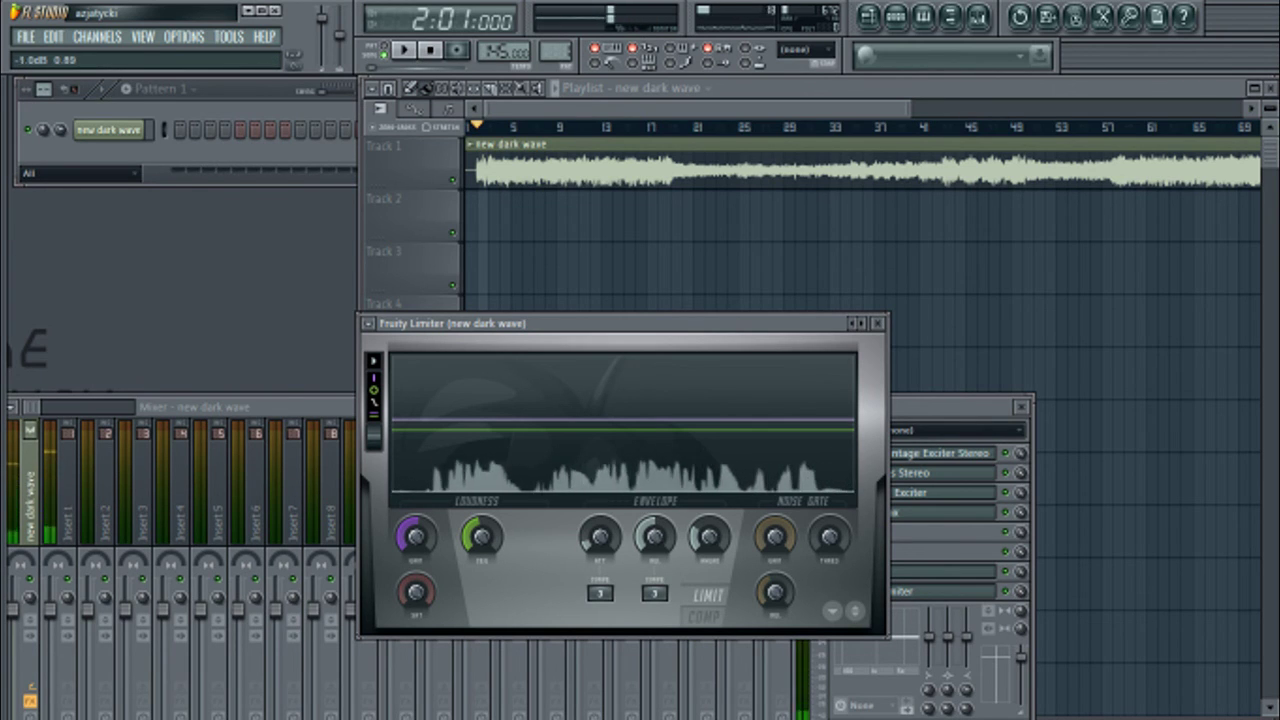
# Step: Play the song at bars 58 and 66 with the Fruity Limiter window and the playlist arranged side by side
pyautogui.click(413, 50)
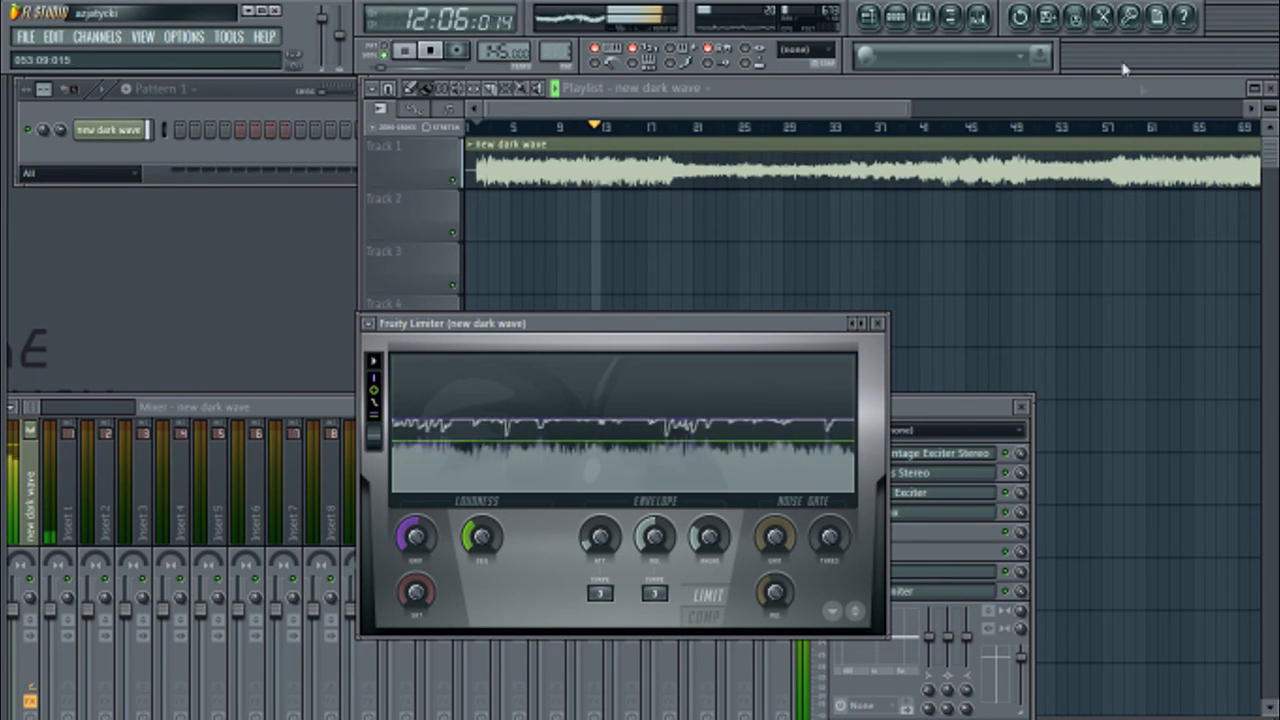
pyautogui.click(1114, 128)
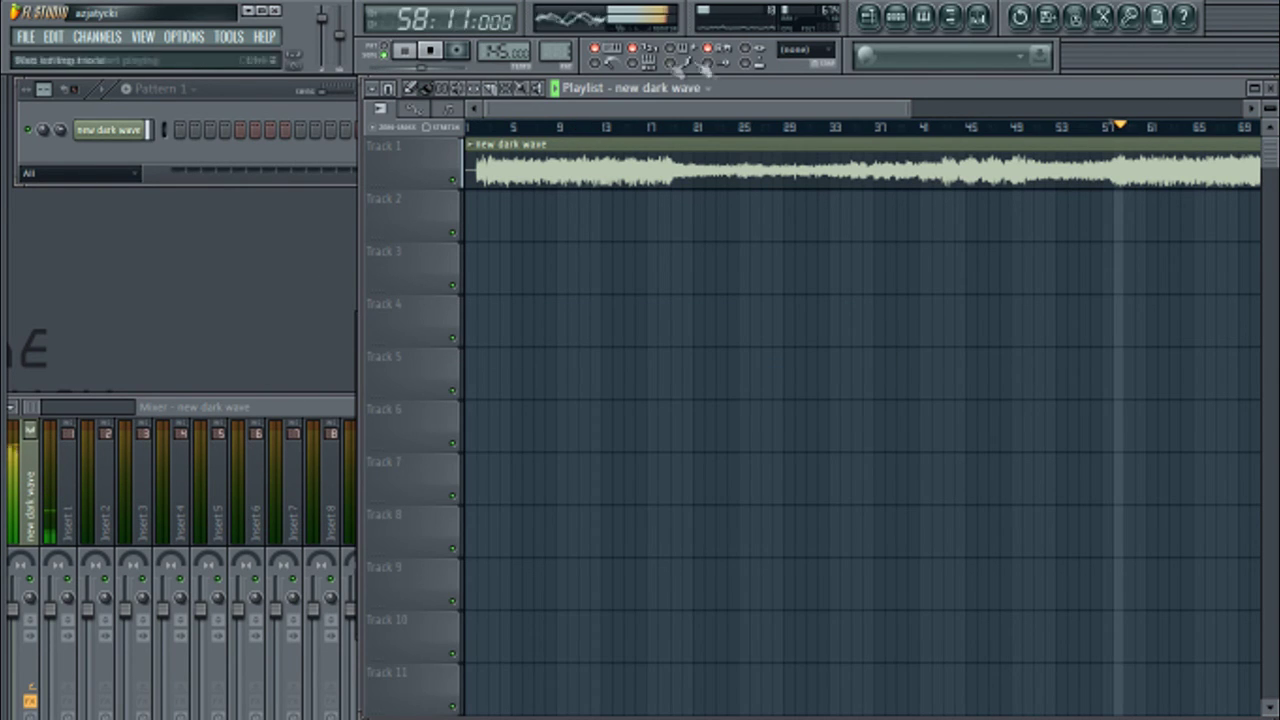
pyautogui.moveTo(780, 88); pyautogui.dragTo(932, 81)
pyautogui.moveTo(420, 323); pyautogui.dragTo(73, 257)
pyautogui.moveTo(889, 107); pyautogui.dragTo(1131, 96)
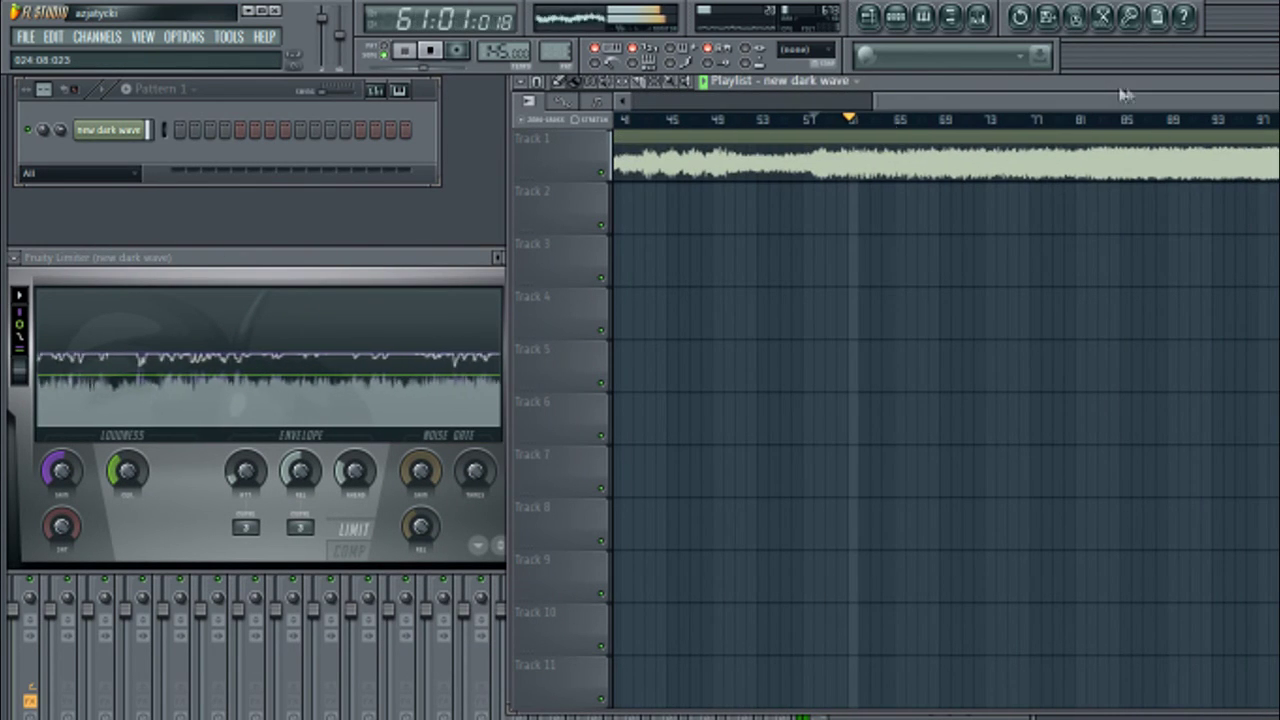
pyautogui.click(906, 120)
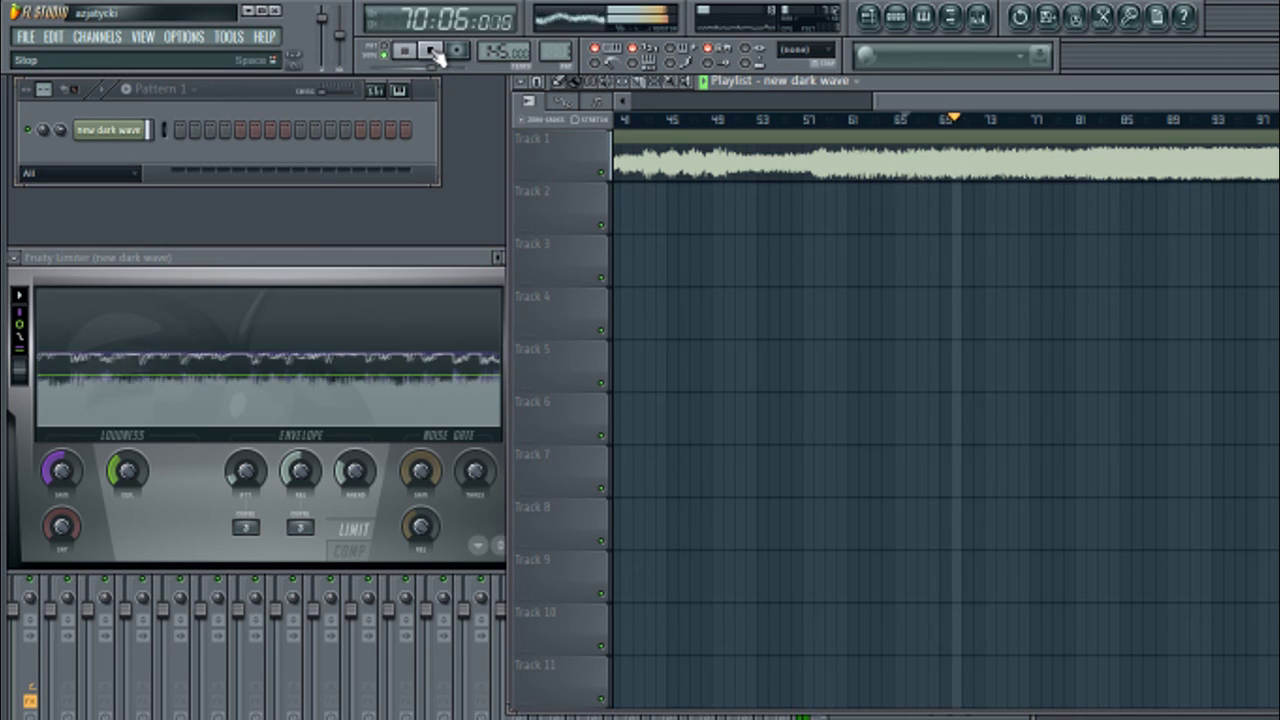
# Step: Close the Fruity Limiter window, bring the mixer to the front, and stop playback
pyautogui.click(425, 262)
pyautogui.click(533, 264)
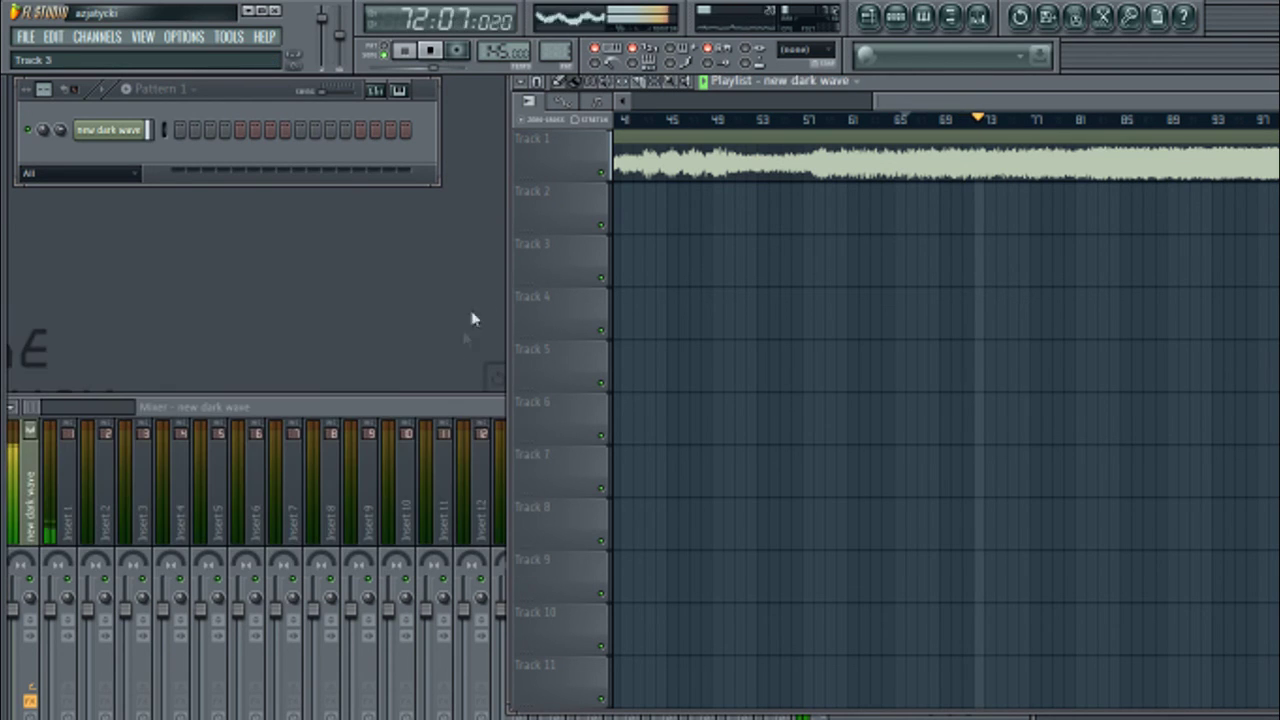
pyautogui.click(451, 414)
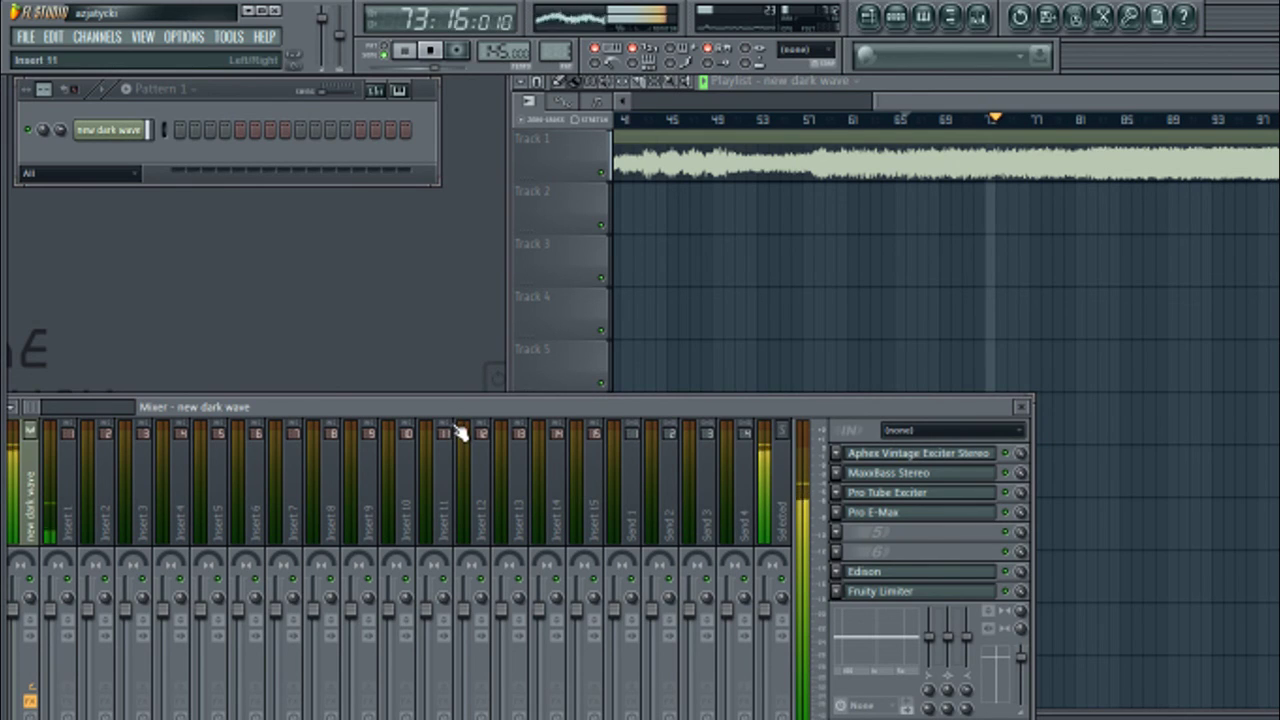
pyautogui.press('space')
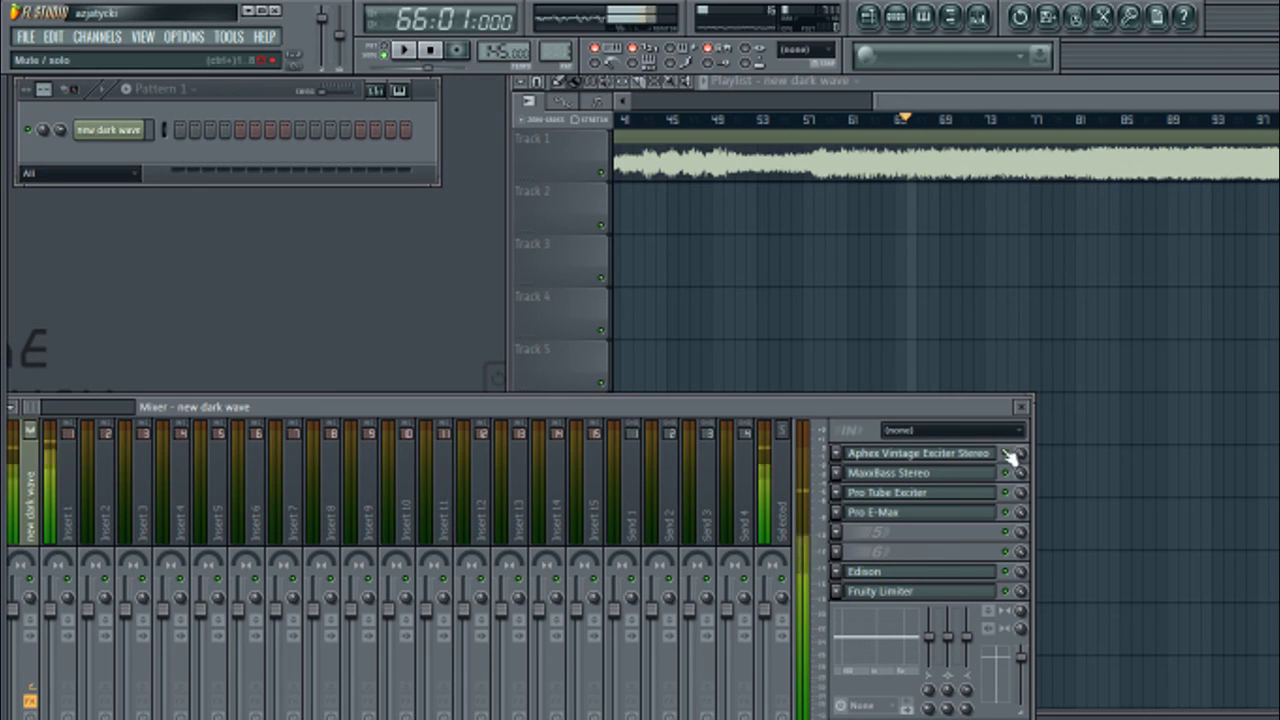
# Step: Bypass the first four effect slots, play from bar 58, and re-enable them during playback to compare the sound
pyautogui.click(1005, 492)
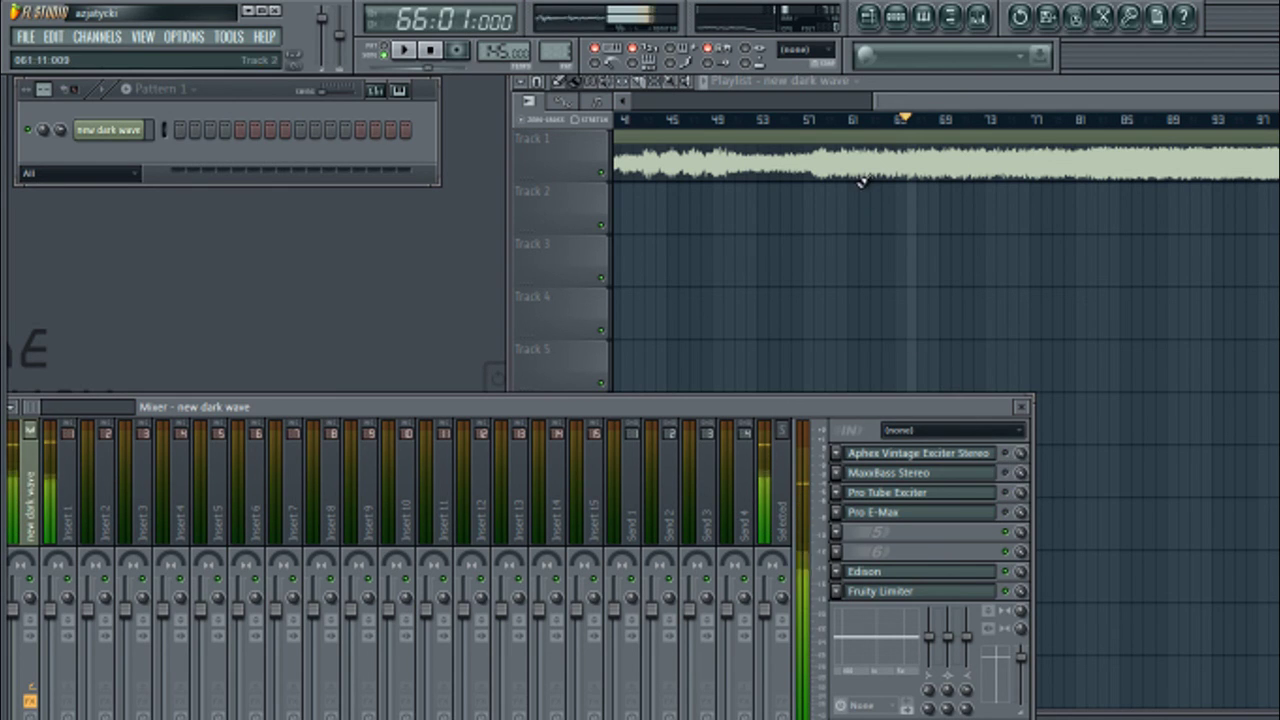
pyautogui.click(814, 121)
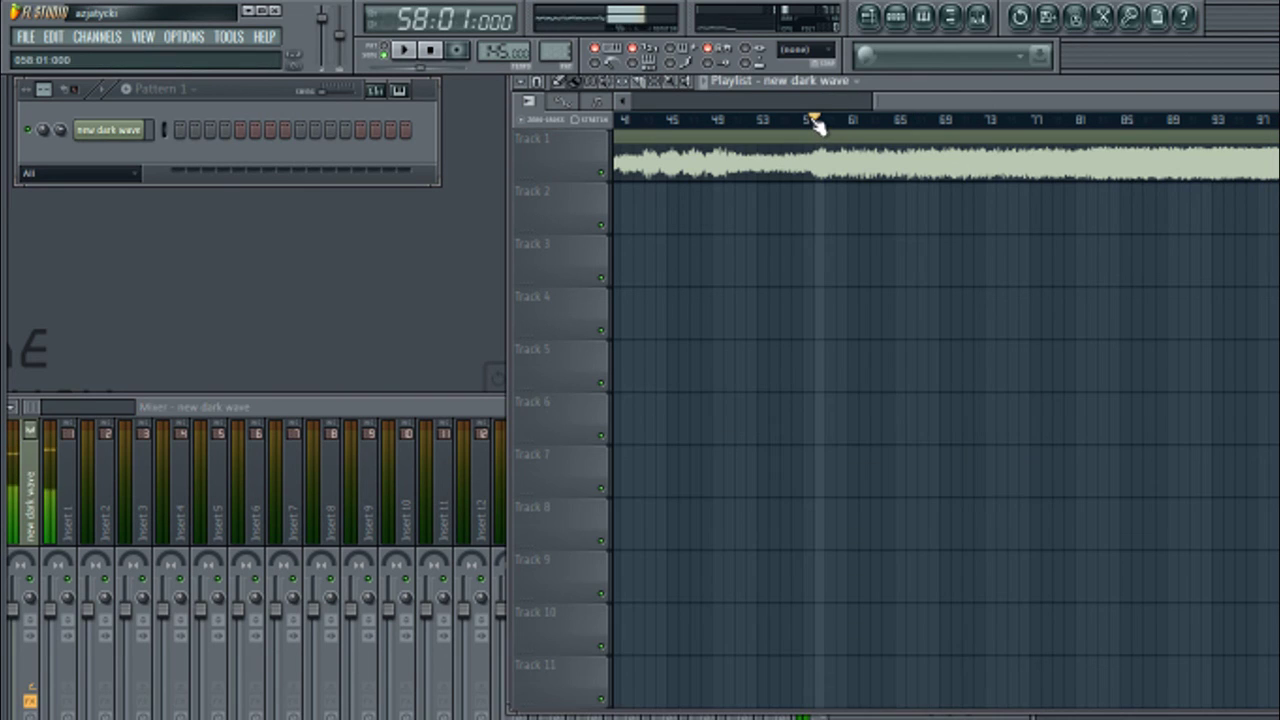
pyautogui.press('space')
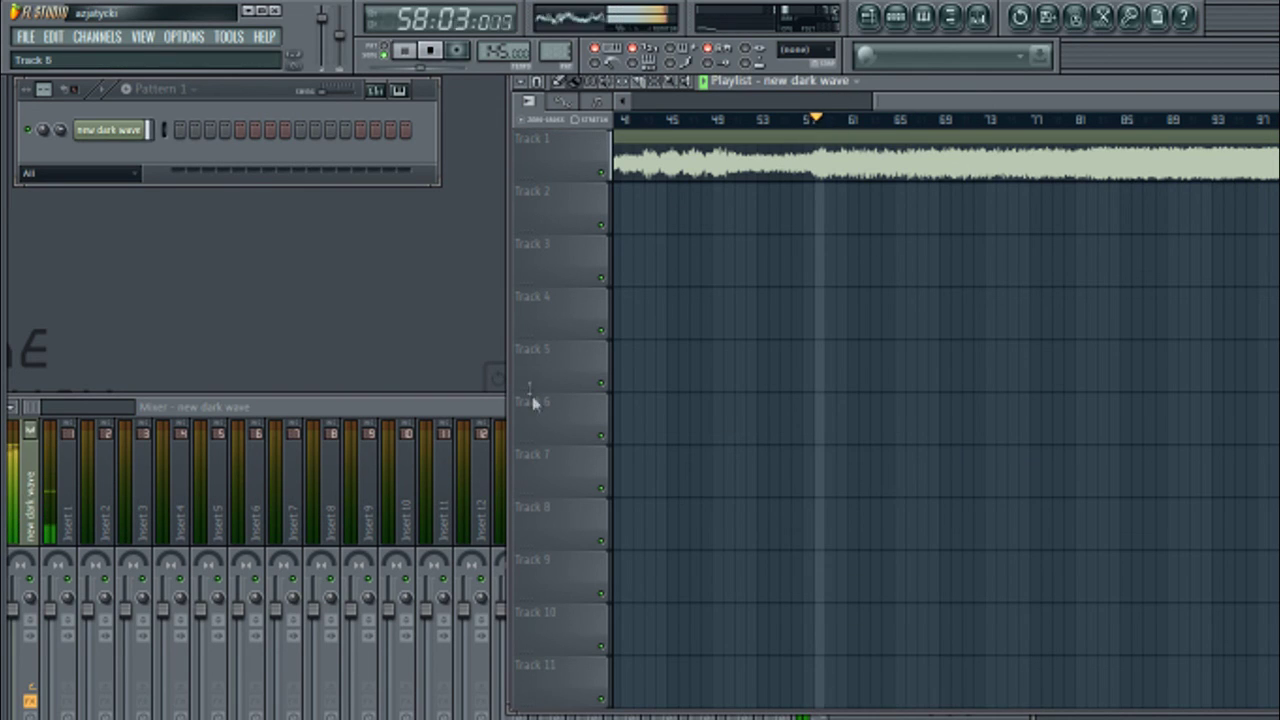
pyautogui.click(477, 410)
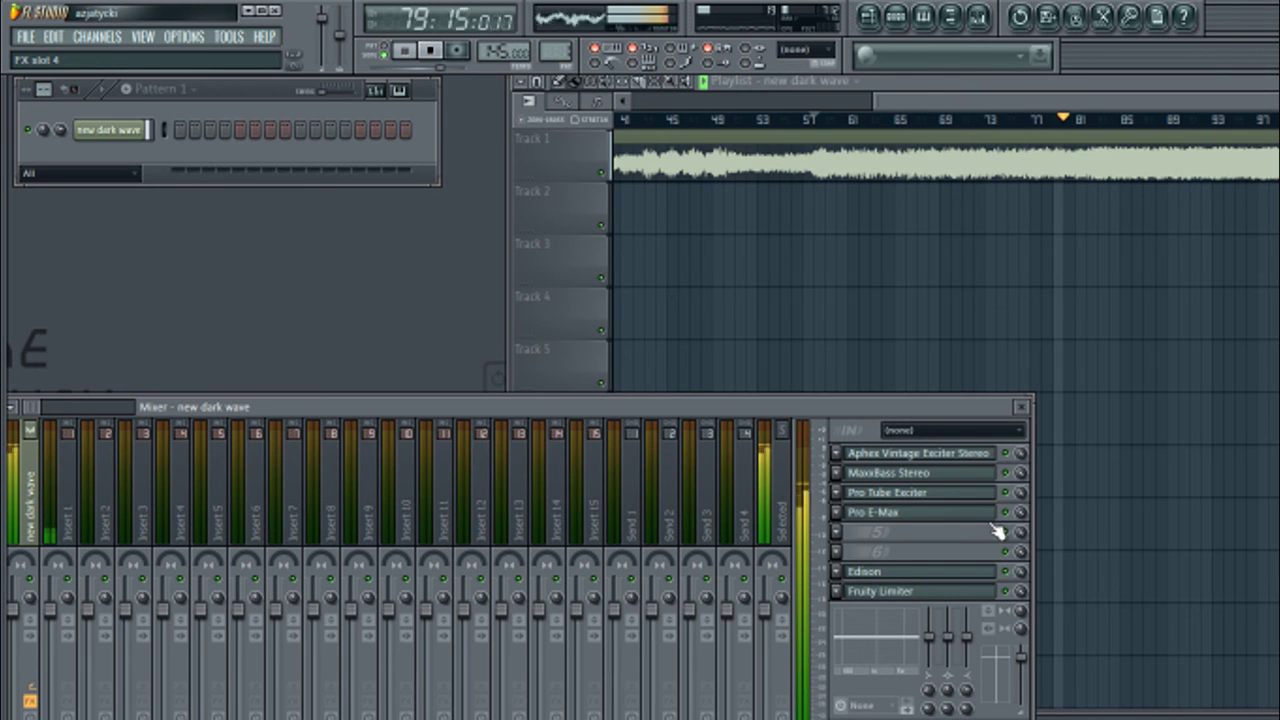
# Step: Open MaxxBass Stereo, nudge its MaxxBass level fader down slightly, and close the window
pyautogui.click(900, 474)
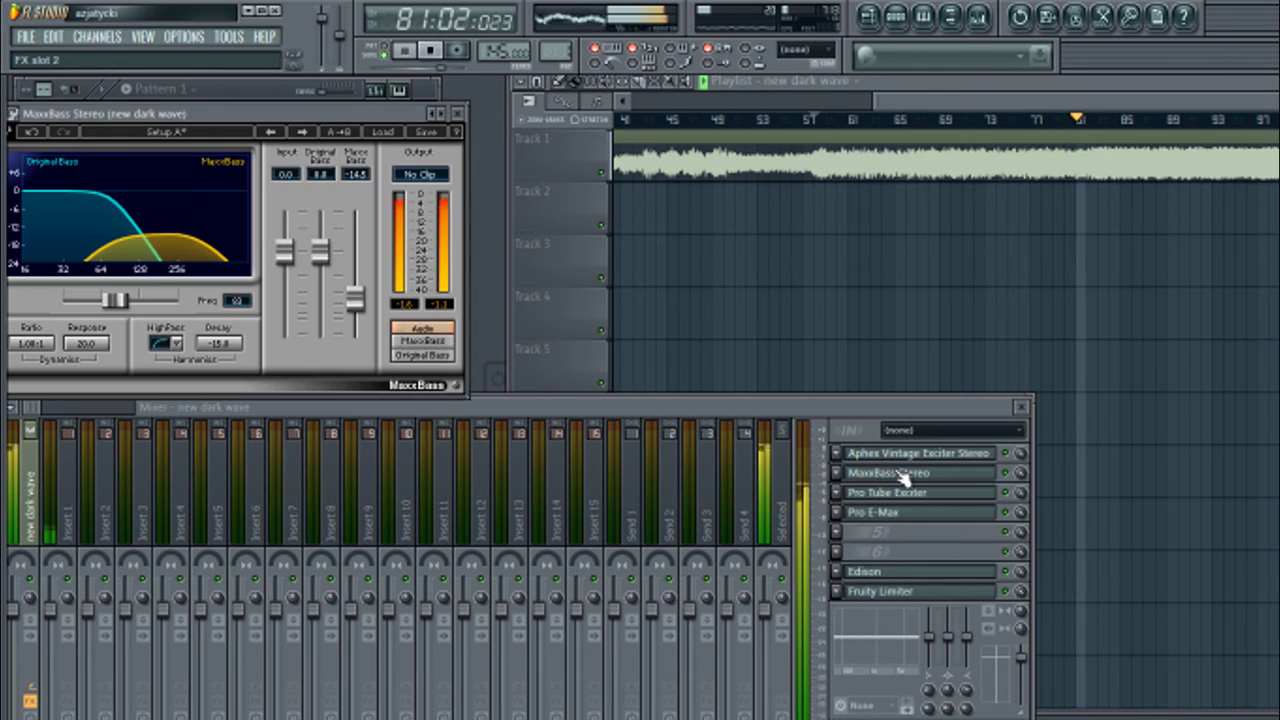
pyautogui.moveTo(354, 297); pyautogui.dragTo(355, 300)
pyautogui.click(452, 116)
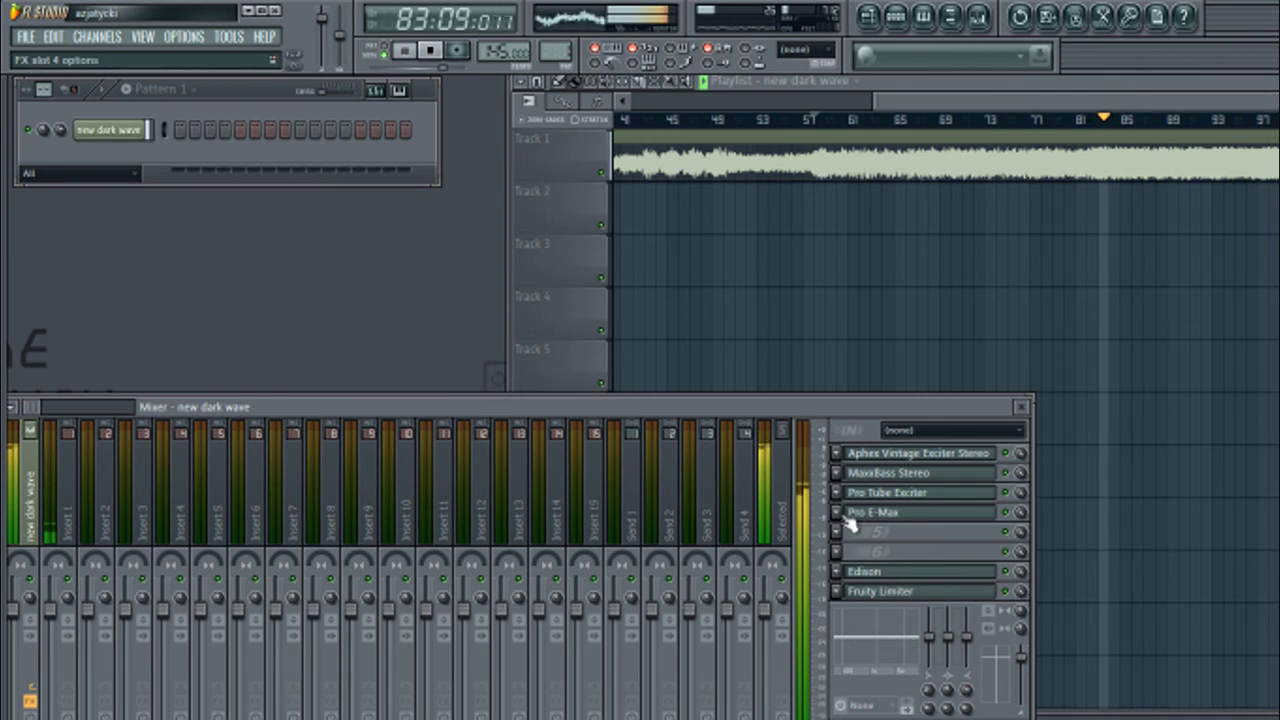
# Step: In the Pro Tube Exciter, set Sub-Tuning to 68.2 Hz, Sub-Drive to +2.1 dB and Lows to +3.0 dB, close it, and stop playback
pyautogui.click(909, 496)
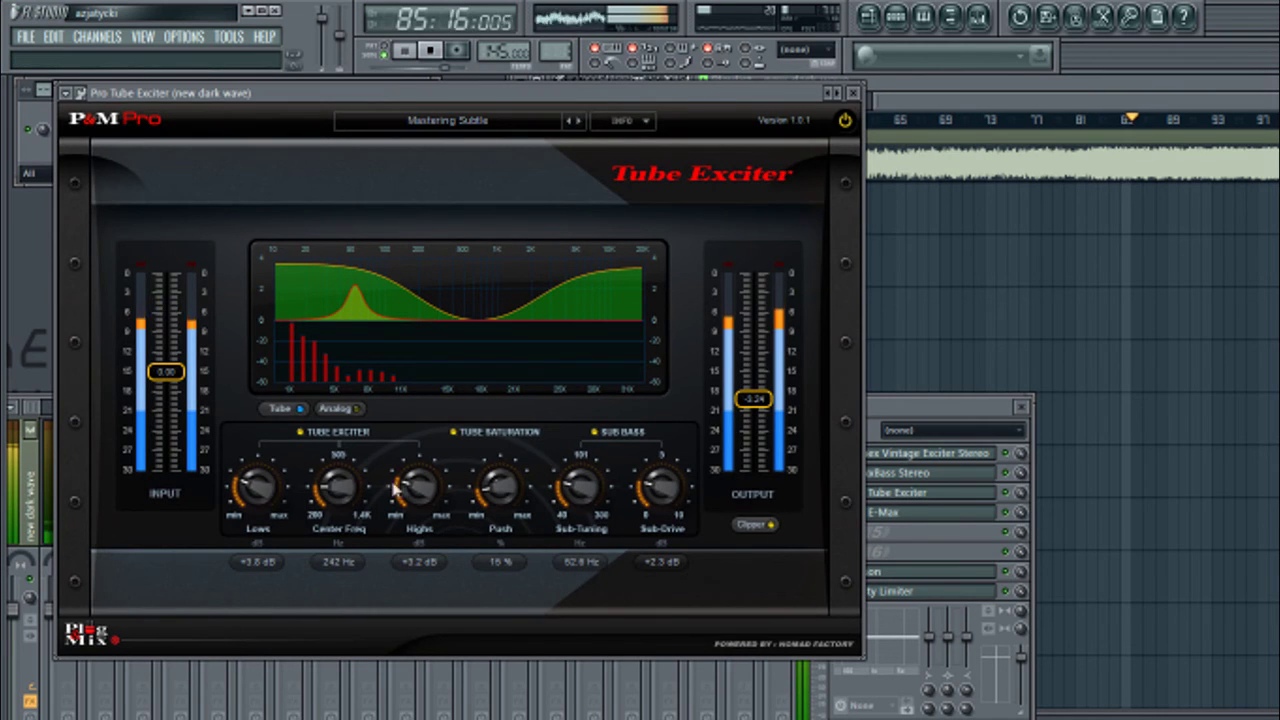
pyautogui.moveTo(573, 495); pyautogui.dragTo(571, 457)
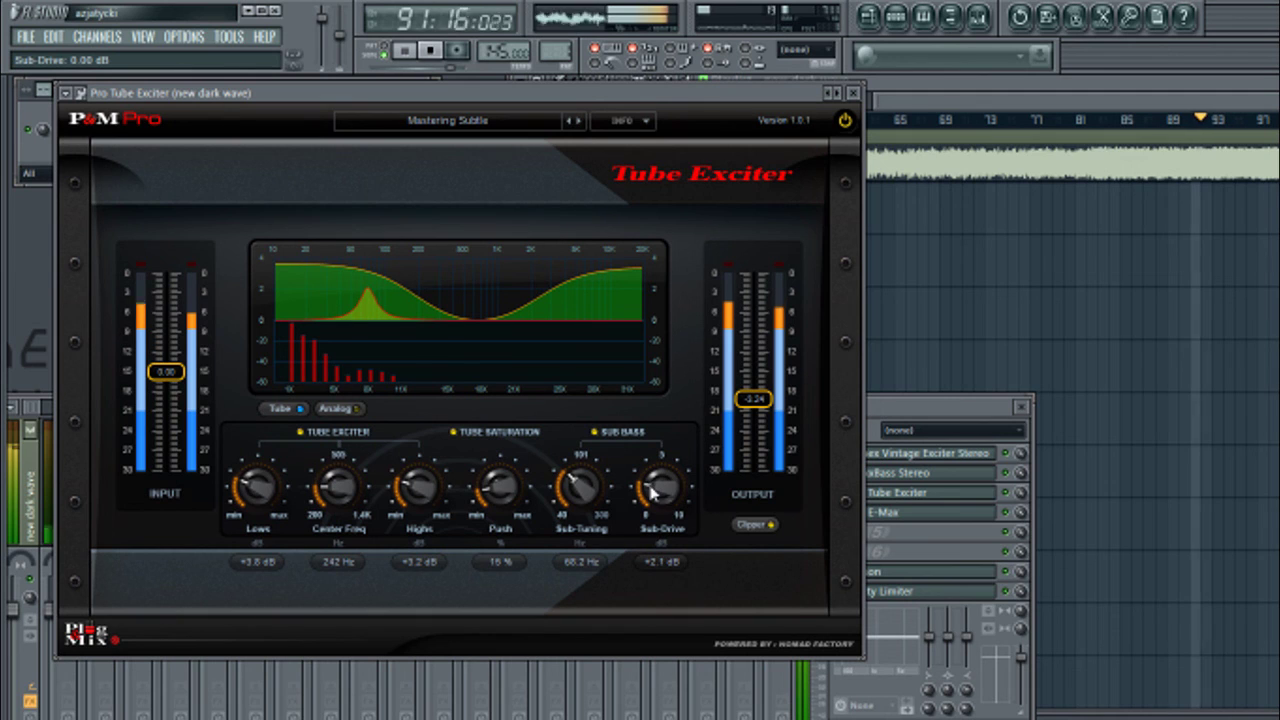
pyautogui.moveTo(258, 496)
pyautogui.mouseDown()
pyautogui.moveTo(256, 511)
pyautogui.moveTo(277, 492)
pyautogui.mouseUp()
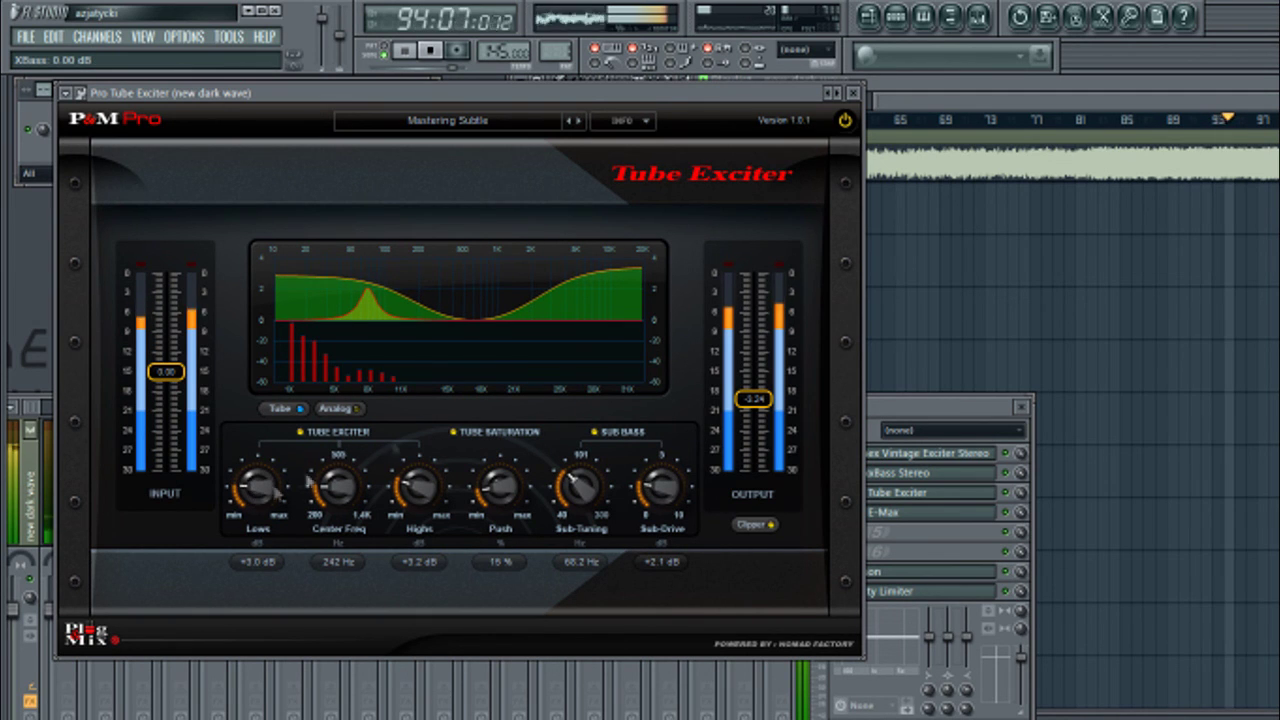
pyautogui.click(852, 93)
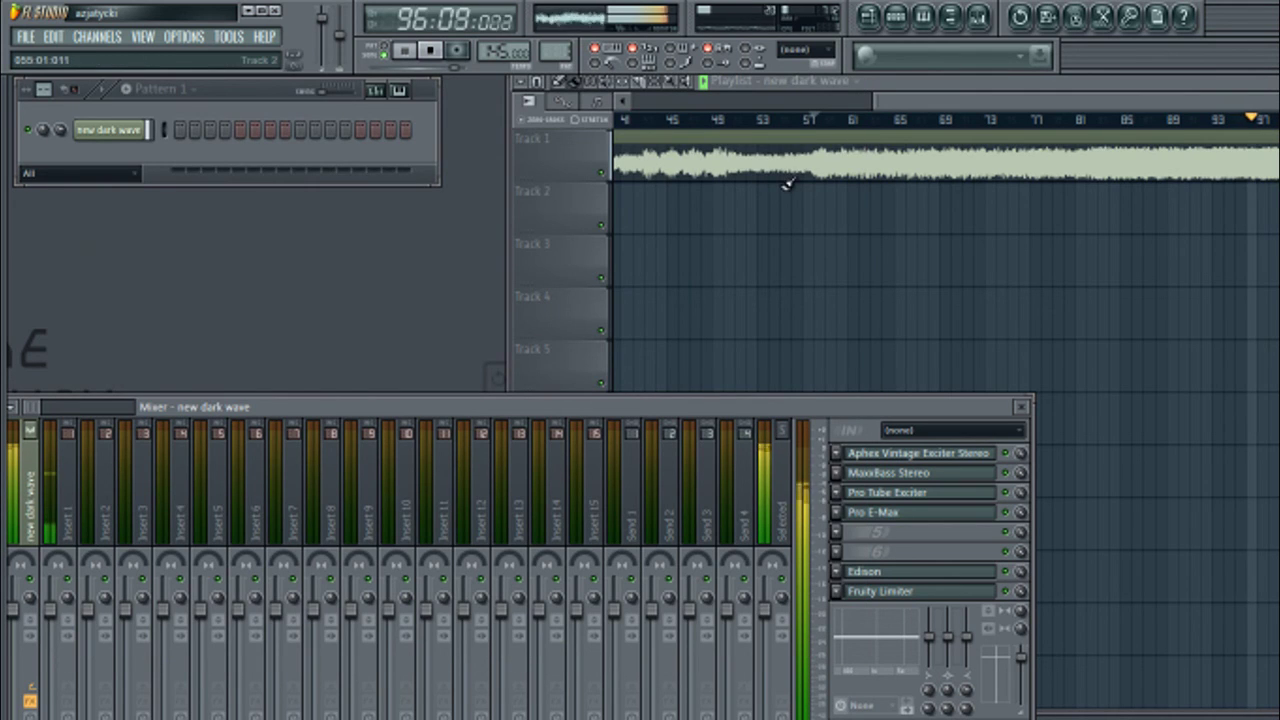
pyautogui.press('space')
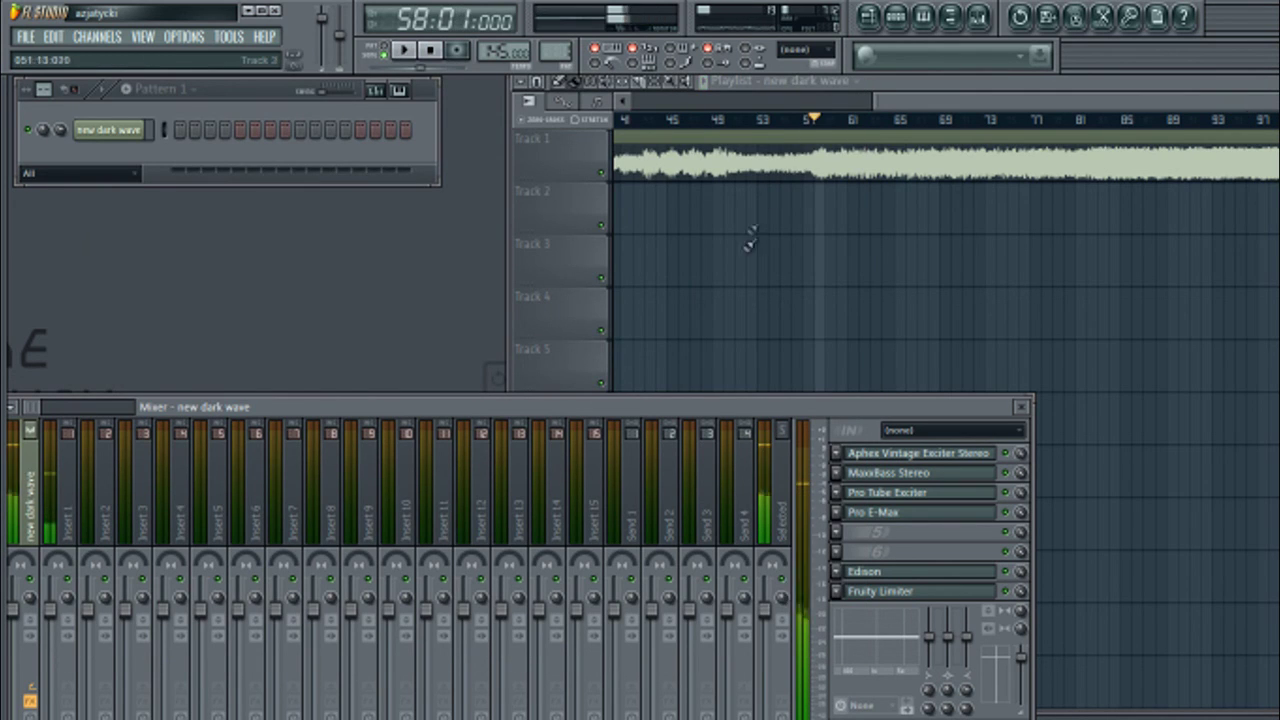